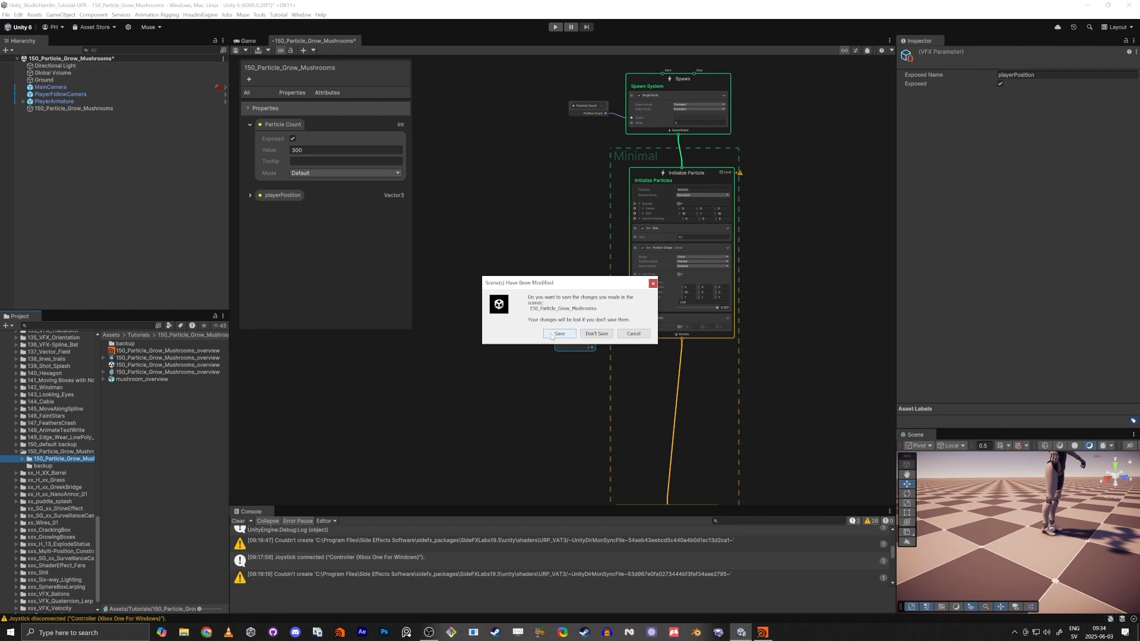
Open the 150_Particle_Grow_Mushrooms_overview scene without saving the current scene's changes and maximize its Scene view.
left_click(589, 335)
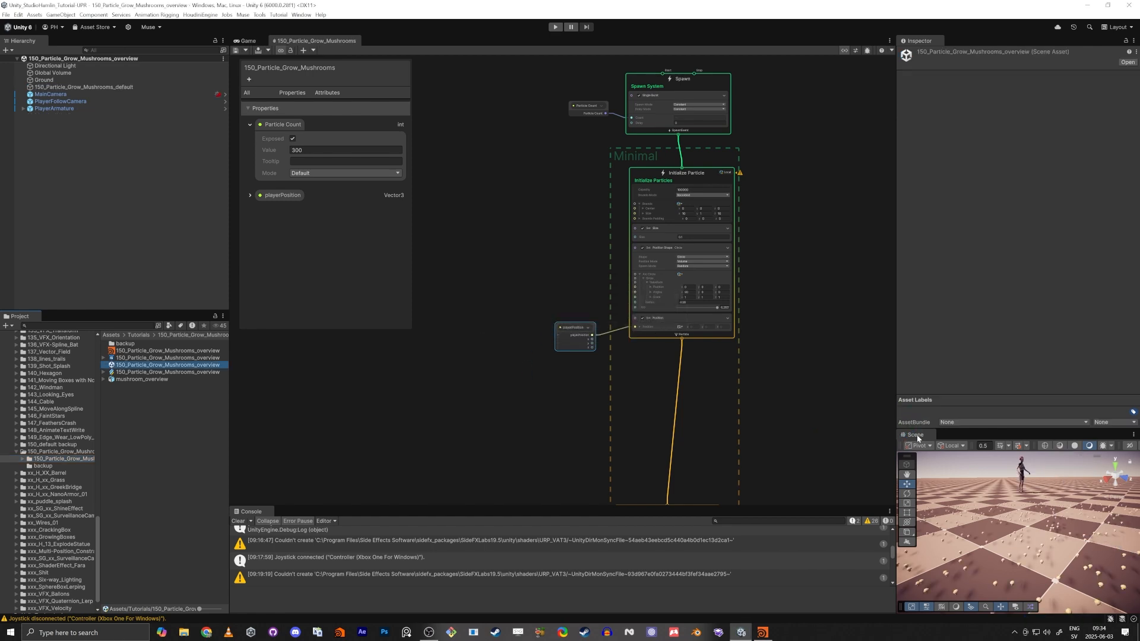
right_click(901, 437)
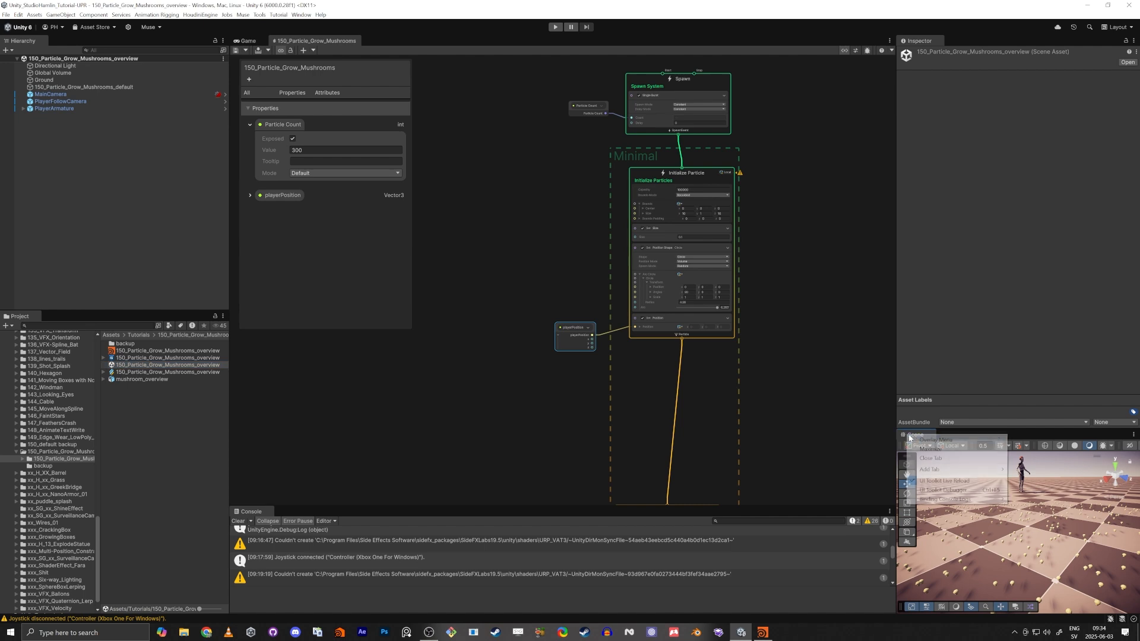
left_click(918, 447)
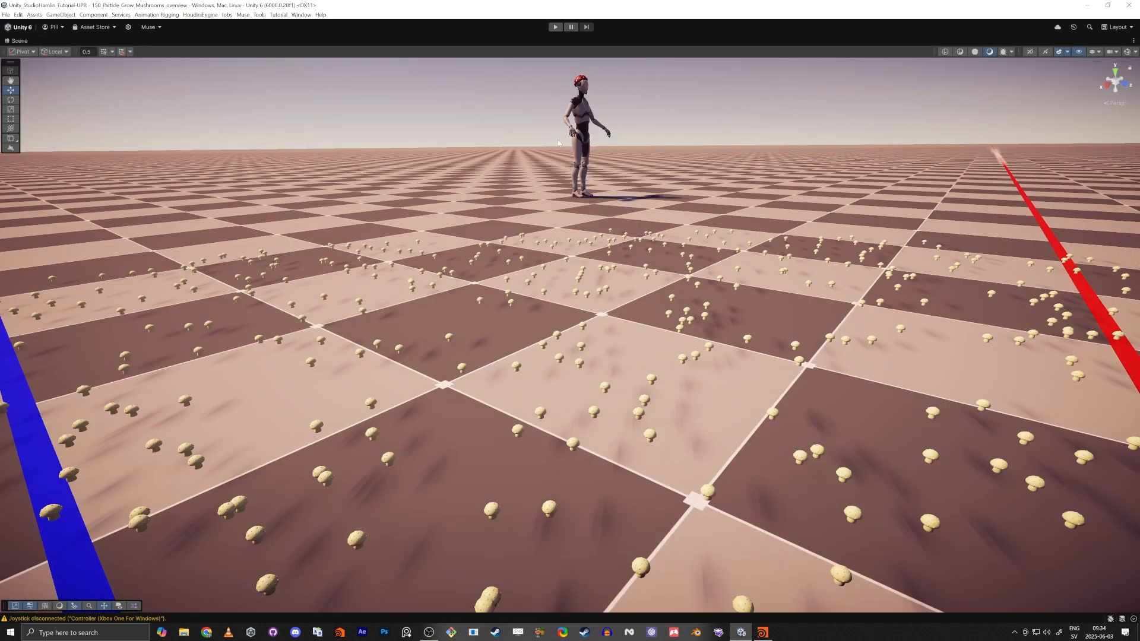
Move the PlayerArmature character through the mushroom field to preview the growth effect, and restore the normal editor layout.
right_click_drag(559, 143, 613, 333)
key("s")
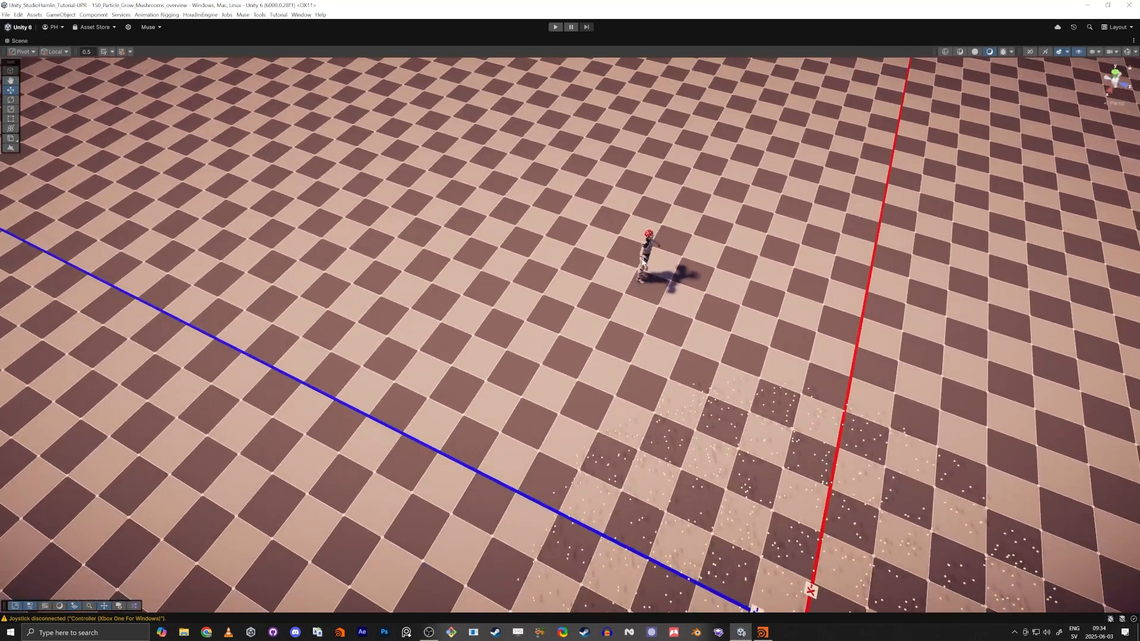
left_click_drag(667, 333, 557, 537)
right_click_drag(393, 398, 557, 409)
left_click_drag(558, 405, 621, 483)
right_click_drag(620, 483, 513, 350)
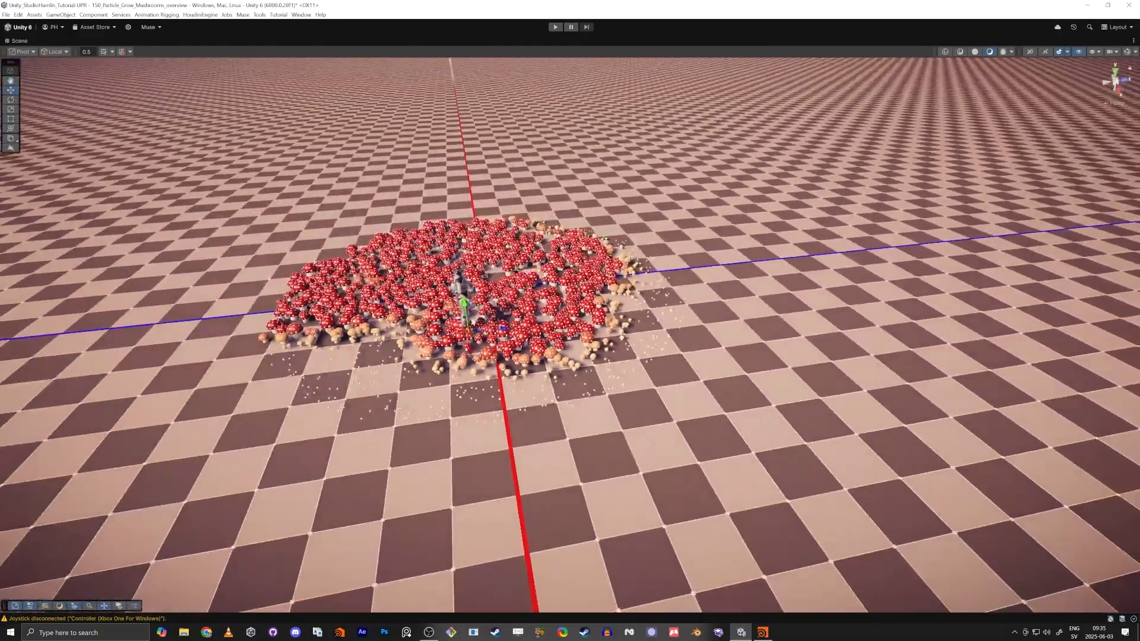
left_click_drag(473, 333, 485, 297)
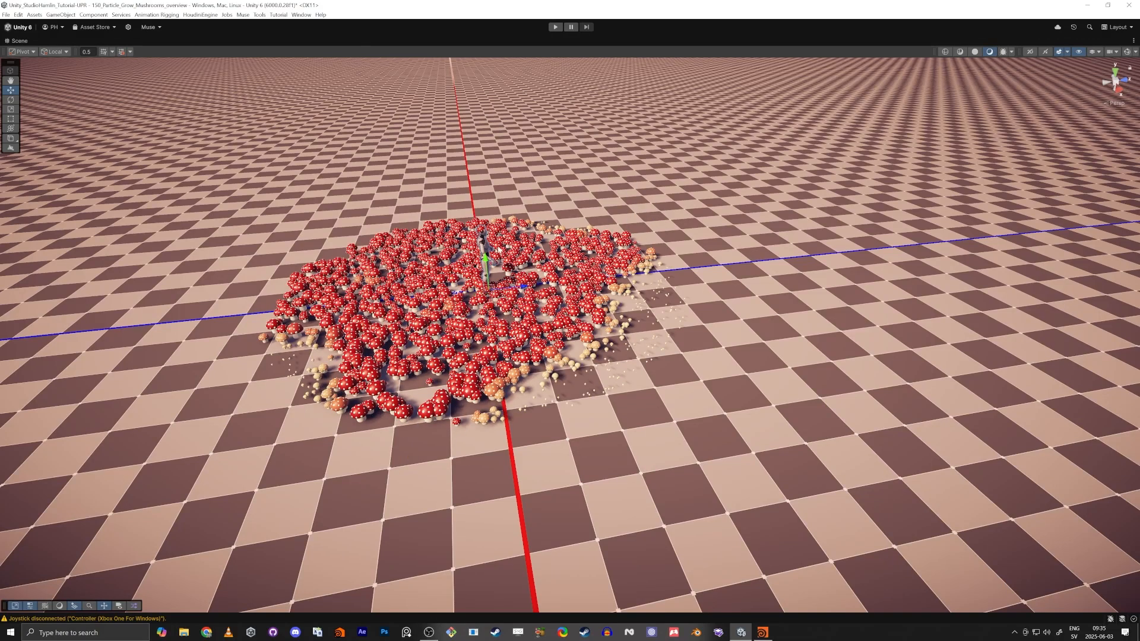
key("shift+space")
Open the 150_Particle_Grow_Mushrooms scene from its tutorial folder, discarding the changes made to the overview scene.
left_click(69, 453)
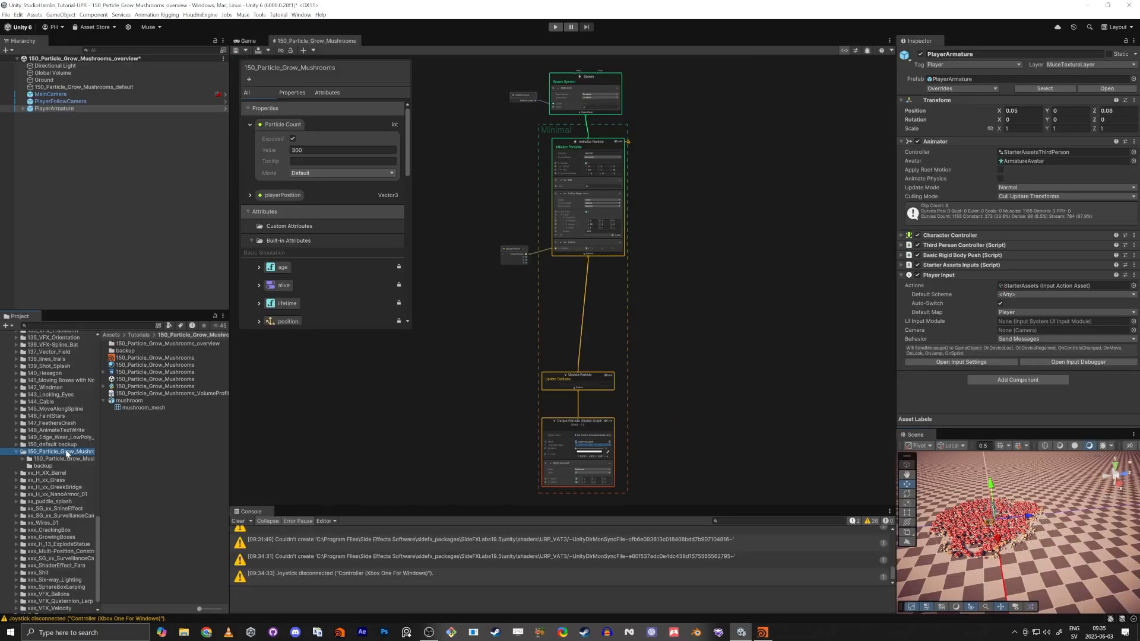
double_click(134, 380)
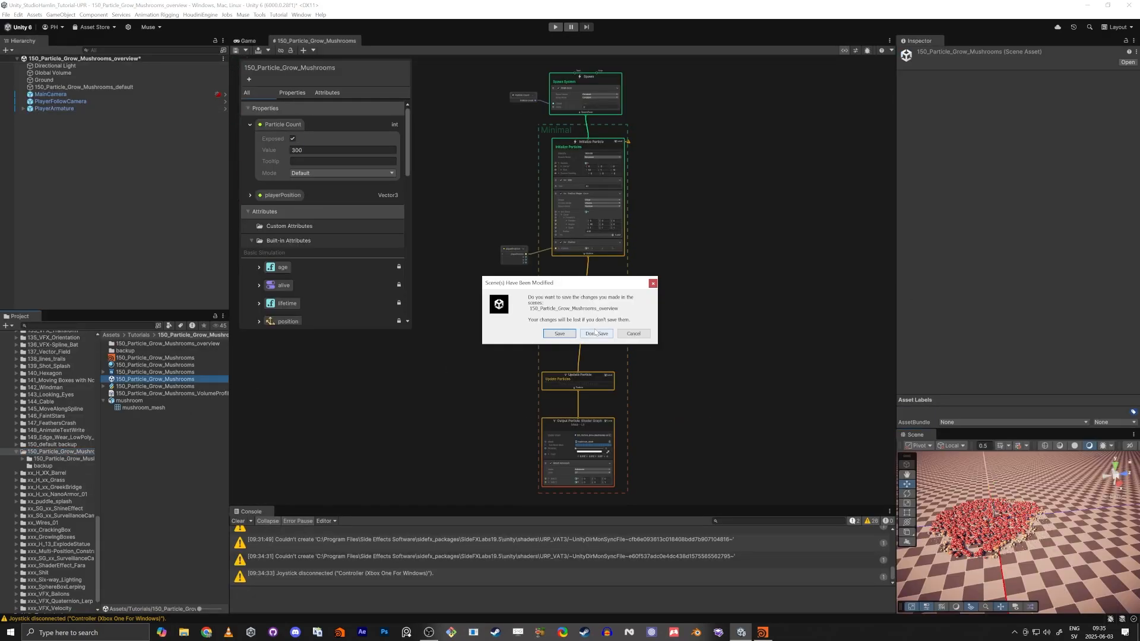
left_click(598, 332)
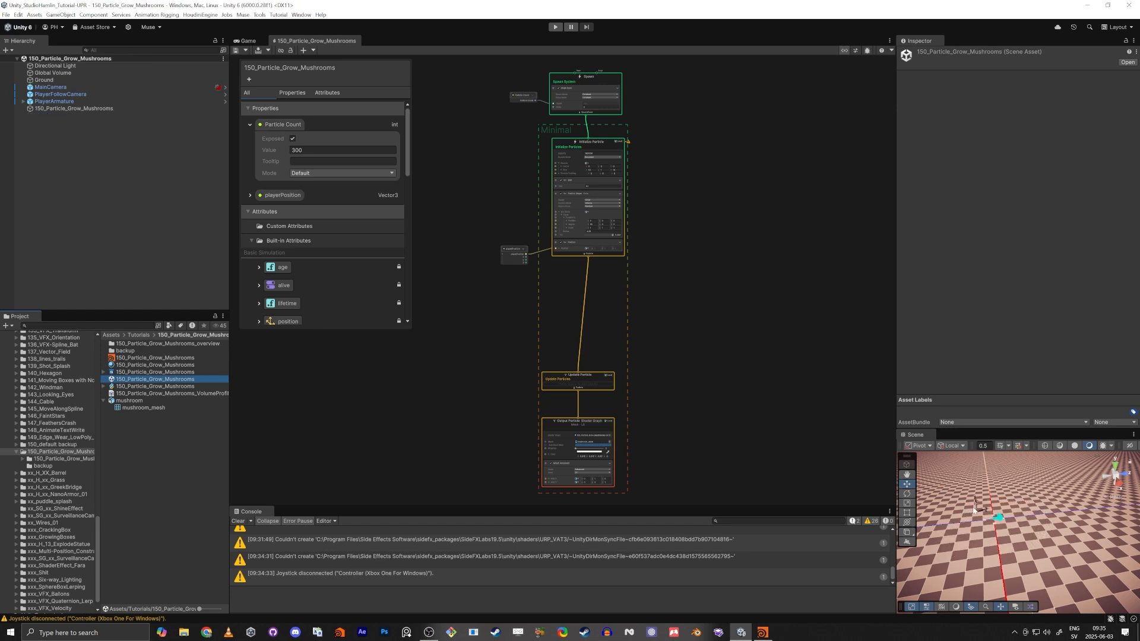
Examine the mushroom effect object's VFX Property Binder entry that binds playerPosition to PlayerArmature.
right_click_drag(973, 510, 891, 485)
key("w")
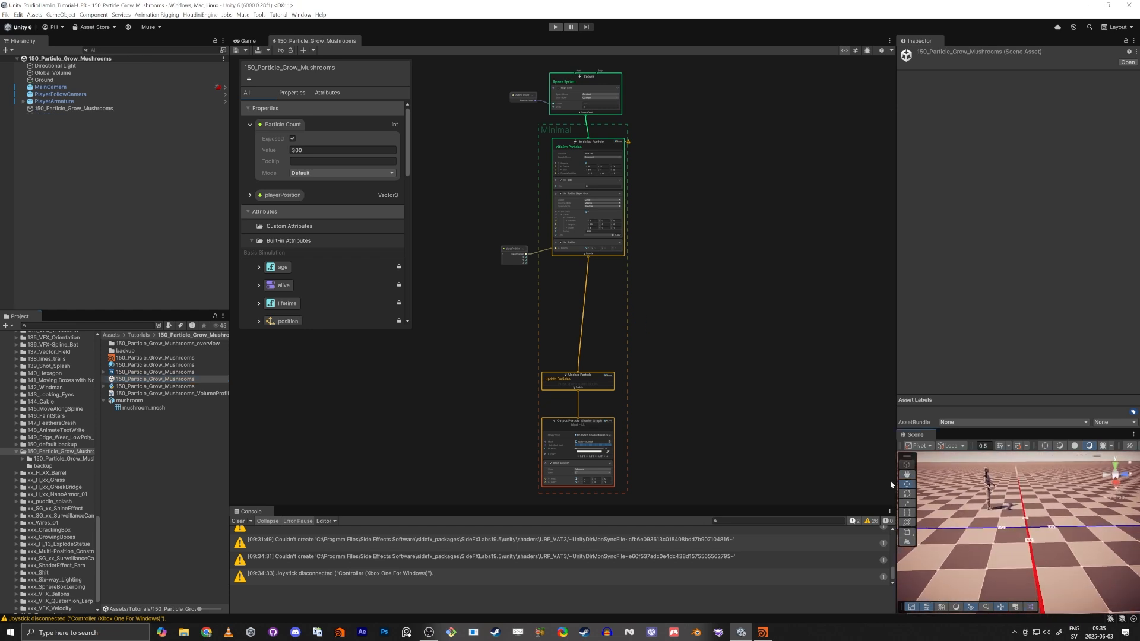
middle_click_drag(477, 307, 550, 351)
scroll(586, 301, "up", 6)
middle_click_drag(560, 211, 559, 296)
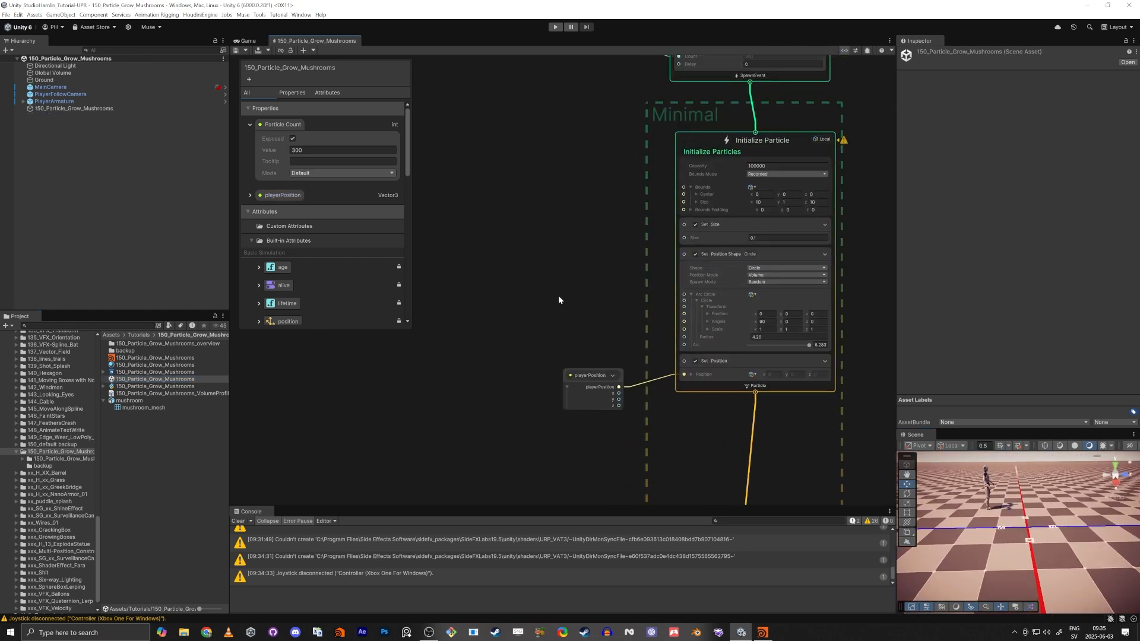
left_click(98, 108)
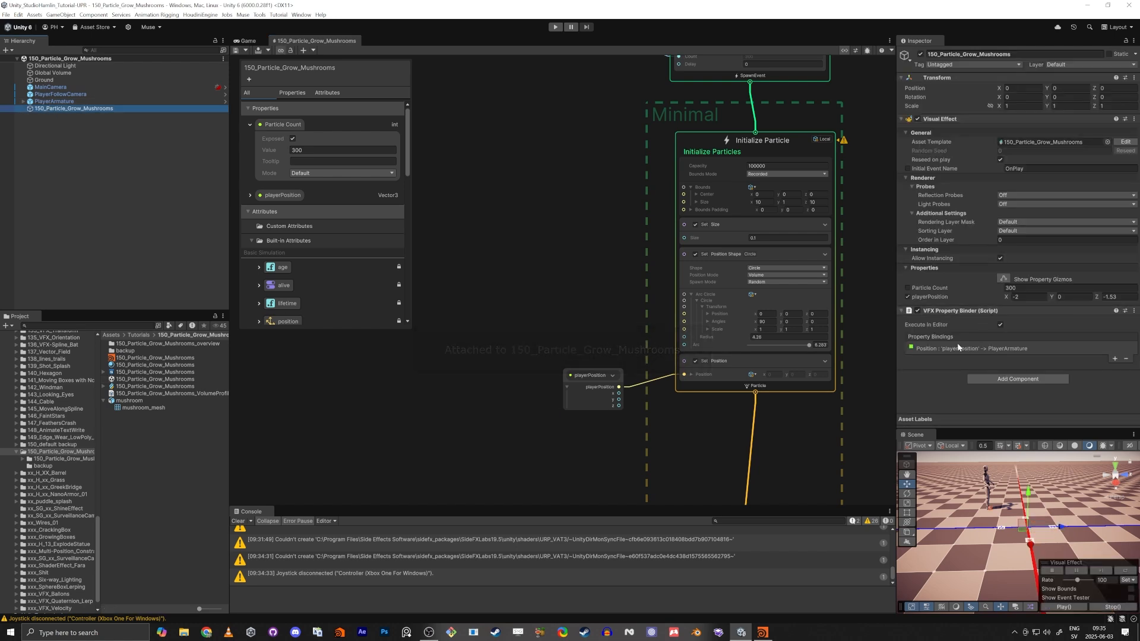
left_click(972, 350)
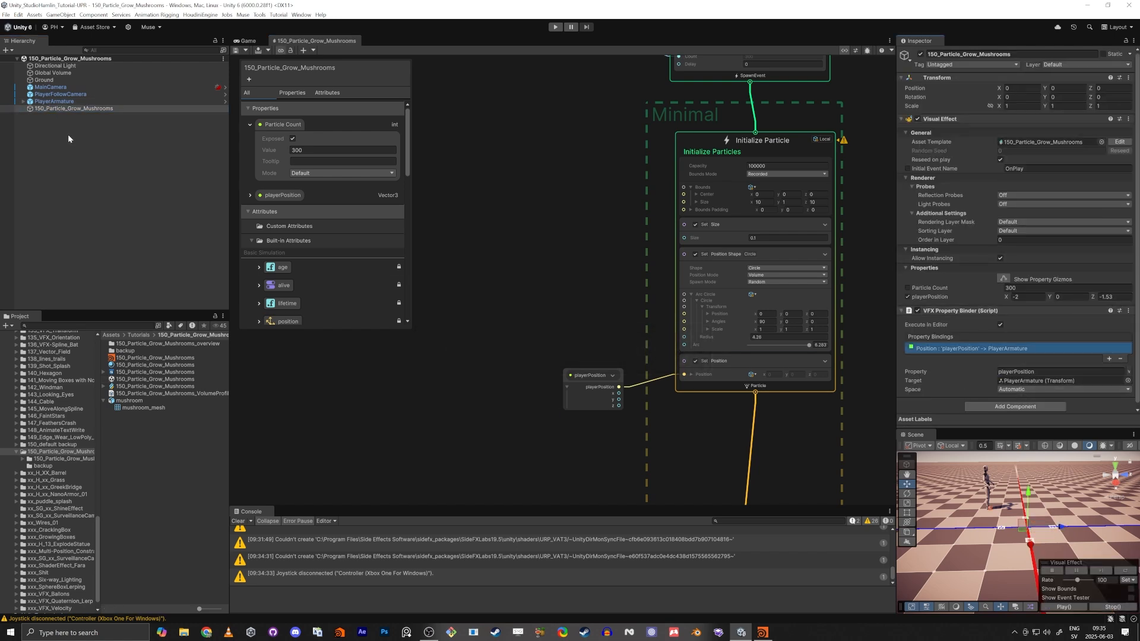
Collapse the Particle Count property in the blackboard and show only the graph's properties.
left_click(250, 195)
left_click(250, 196)
left_click(250, 125)
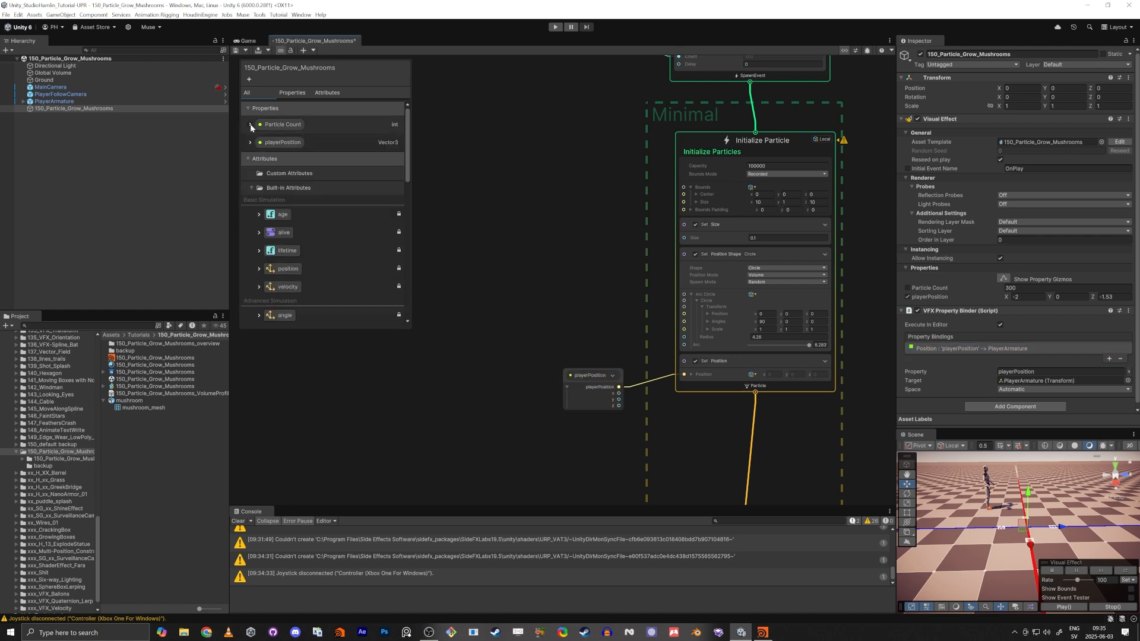
left_click(284, 95)
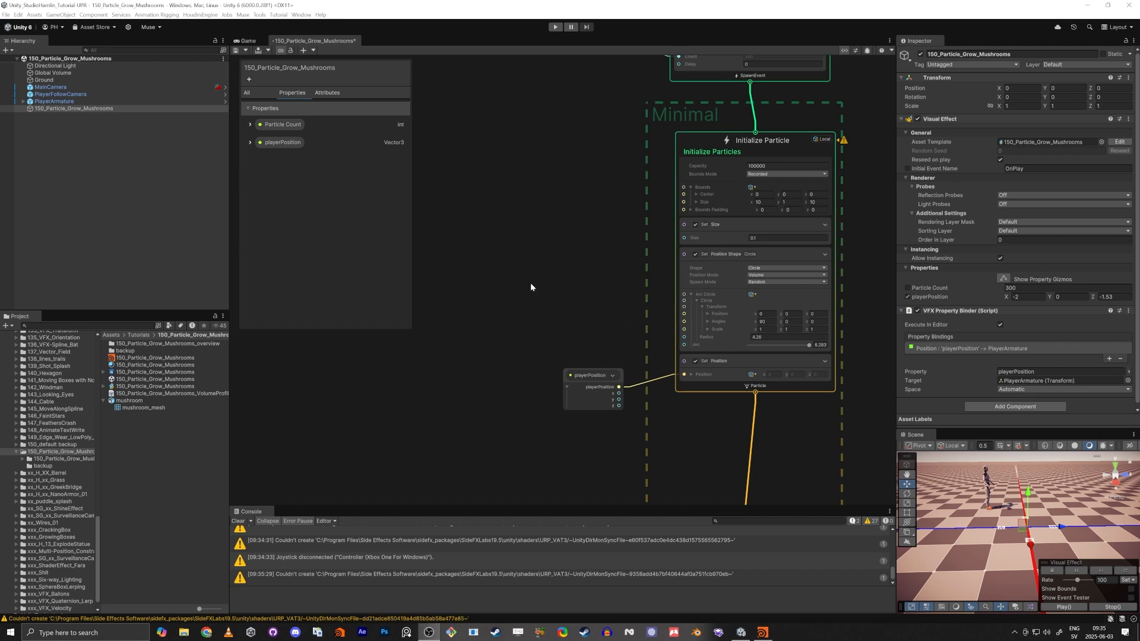
Delete the Set Position block from Initialize Particle and the playerPosition node that fed it, and widen the graph area.
scroll(605, 334, "up", 3)
left_click(800, 373)
key("Delete")
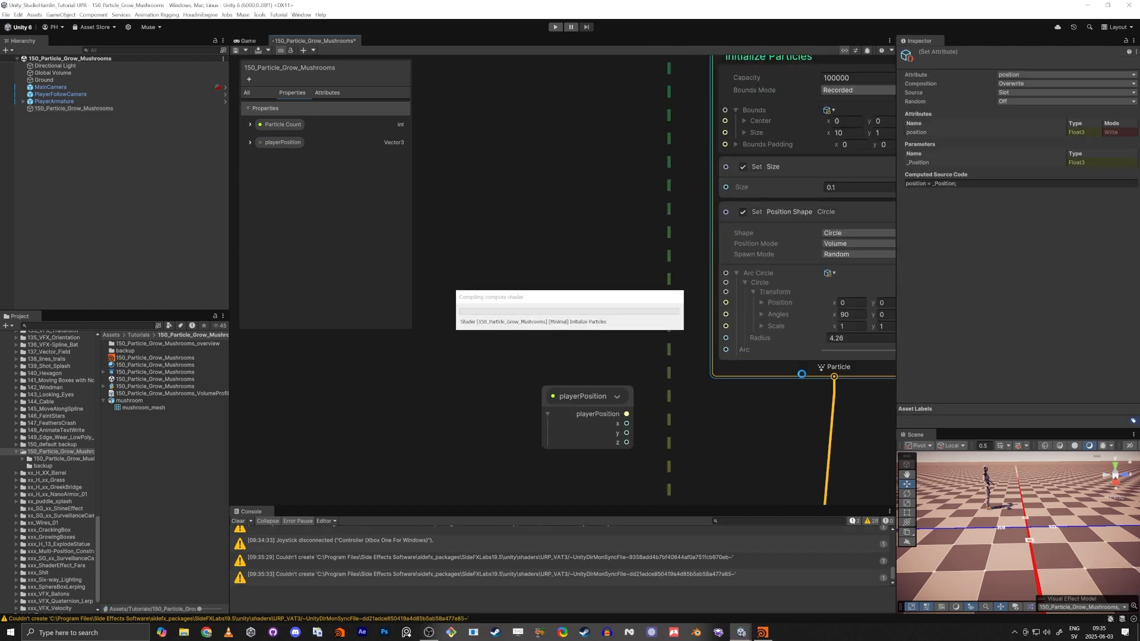
middle_click_drag(563, 320, 549, 246)
left_click_drag(897, 480, 934, 482)
mouse_move(1024, 512)
right_mouse_down()
mouse_move(1032, 558)
mouse_move(1034, 510)
mouse_move(1031, 531)
mouse_move(1027, 508)
mouse_move(1025, 522)
right_mouse_up()
left_click(586, 348)
key("Delete")
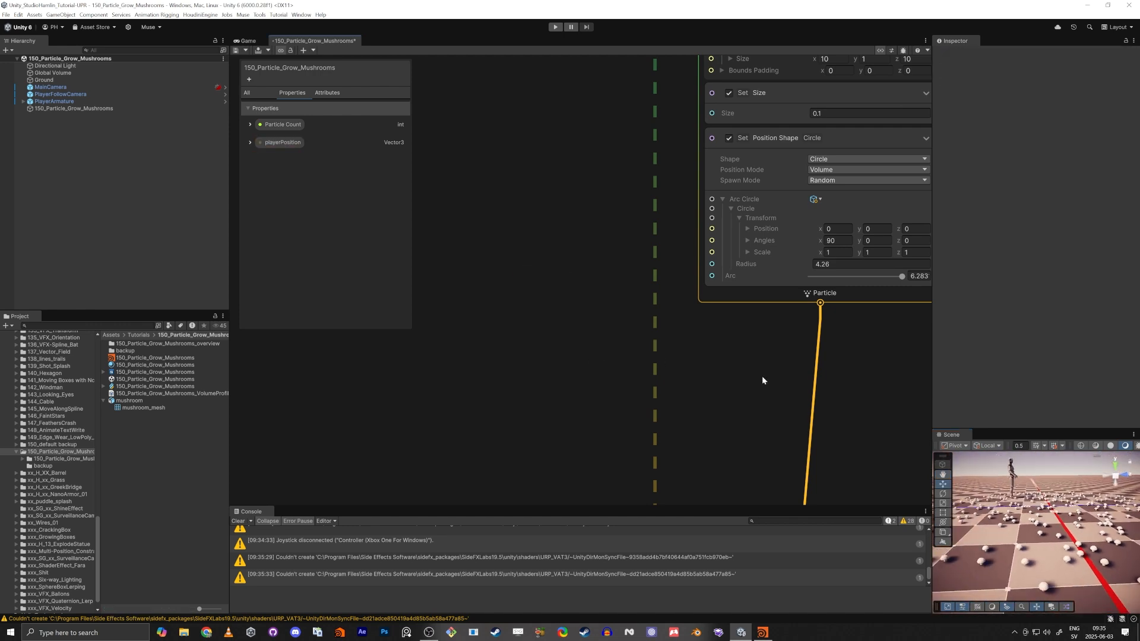
scroll(742, 380, "down", 3)
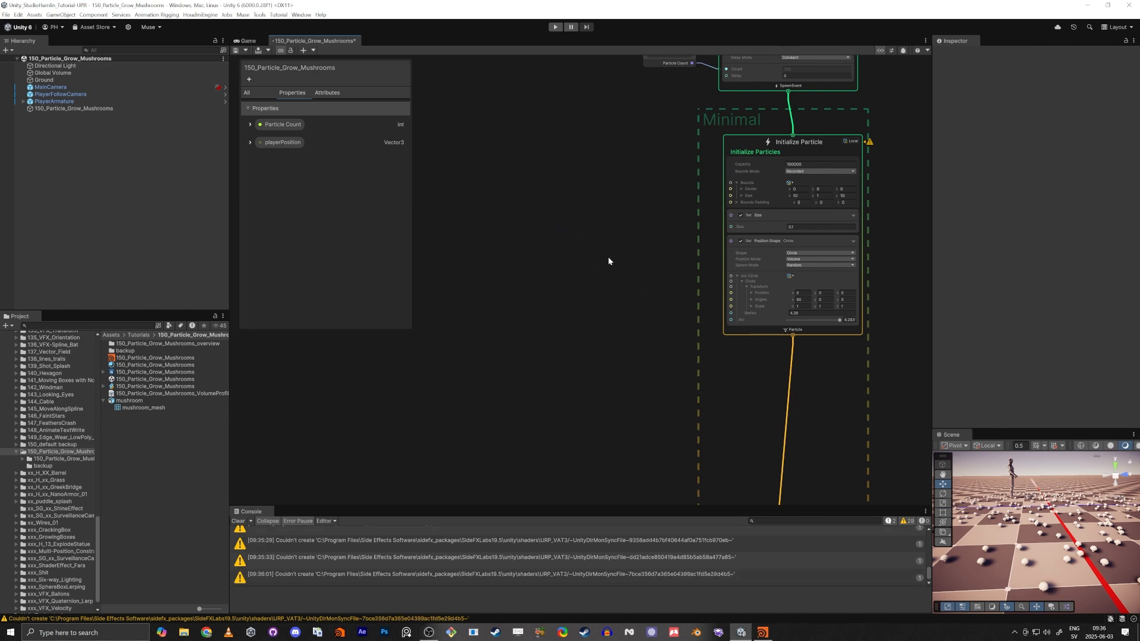
middle_click_drag(676, 241, 606, 248)
scroll(653, 238, "up", 7)
scroll(752, 207, "down", 1)
scroll(751, 204, "down", 4)
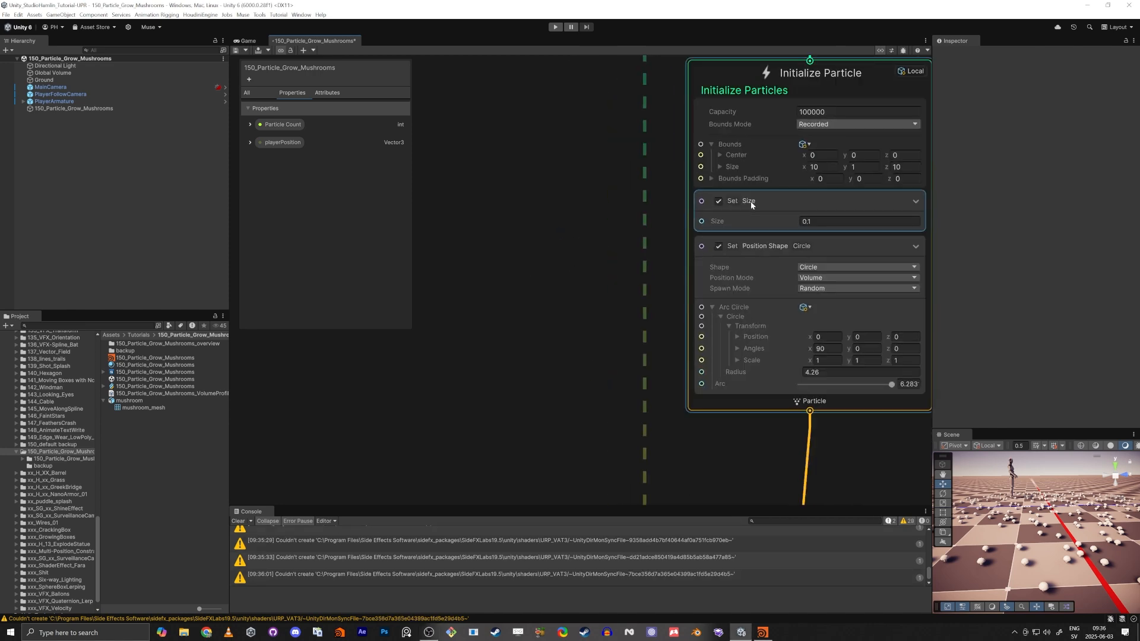
left_click(721, 103)
key("space")
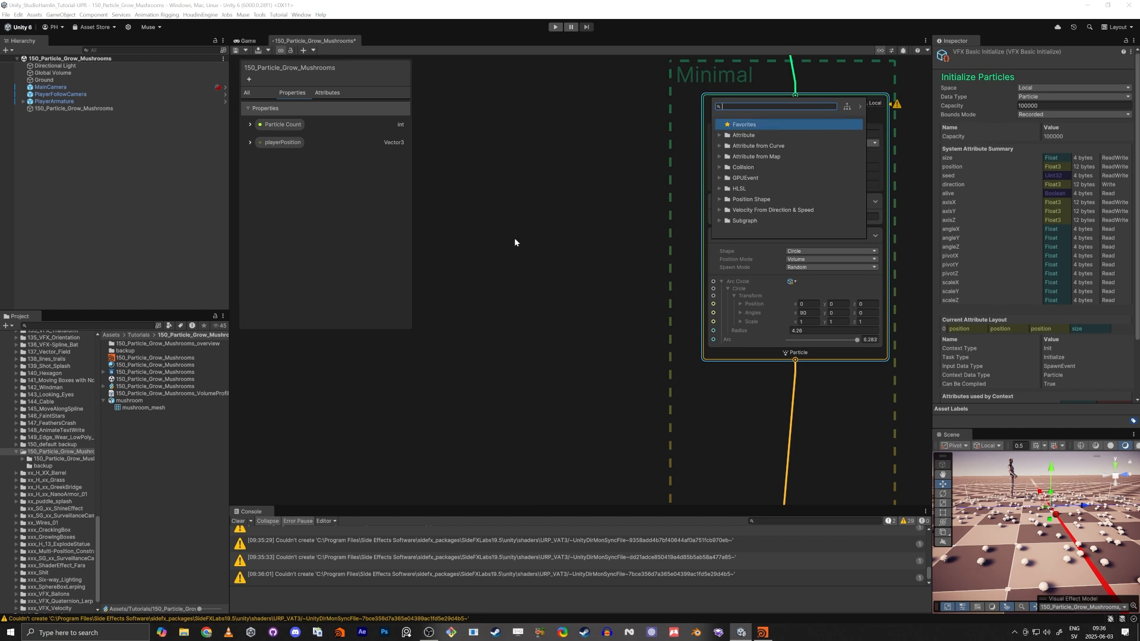
left_click(325, 121)
Create a custom float attribute named FinalSize in the graph's blackboard.
left_click(328, 93)
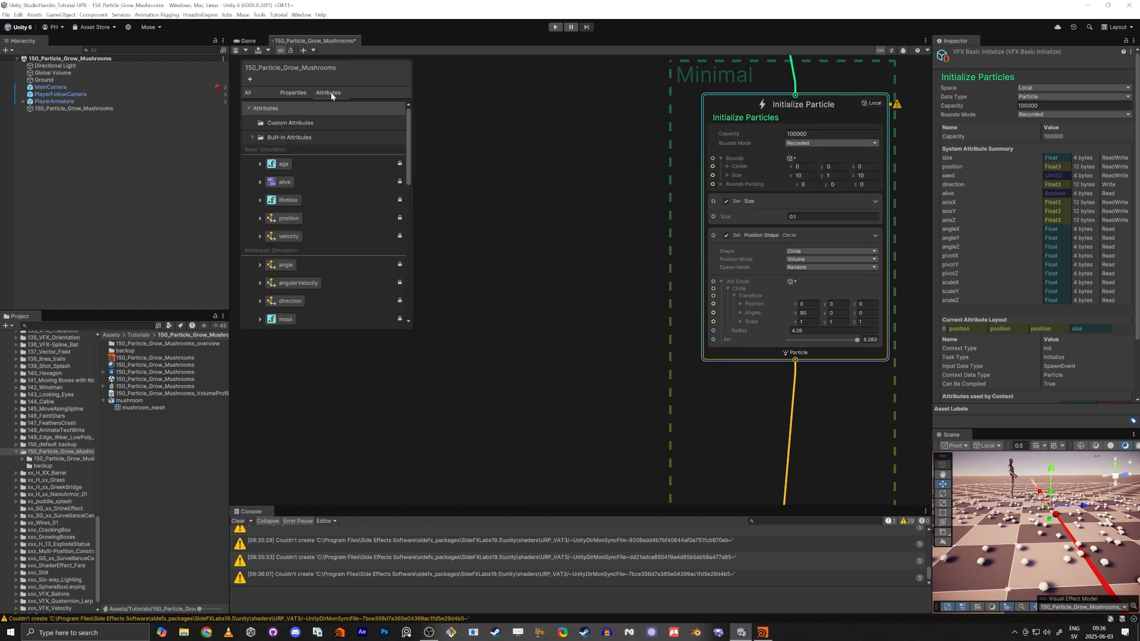
left_click(250, 79)
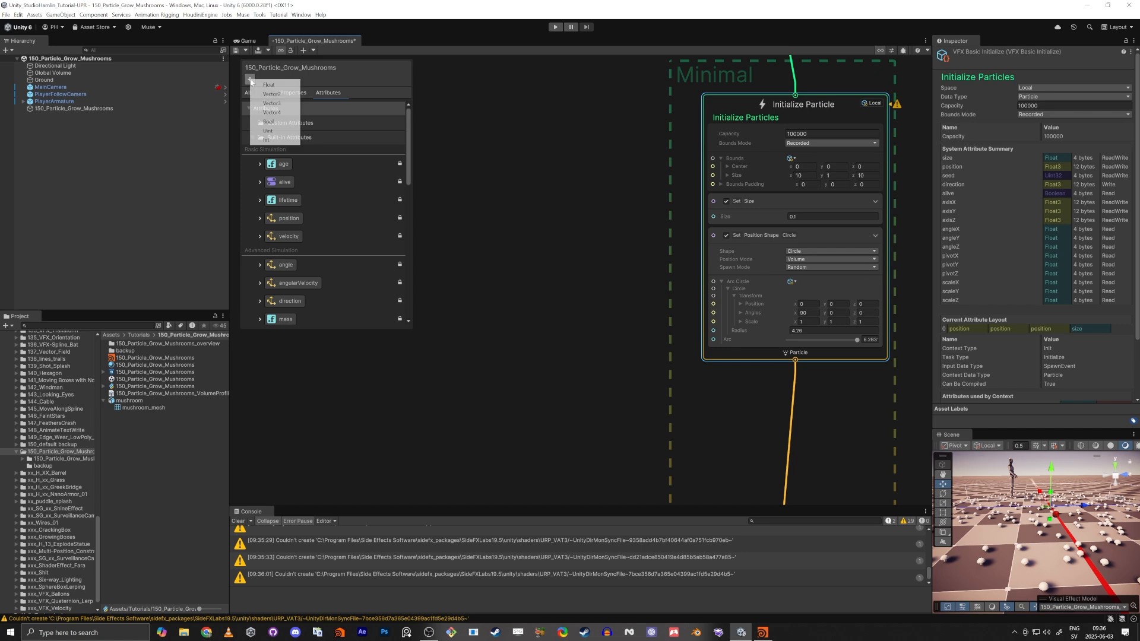
left_click(283, 85)
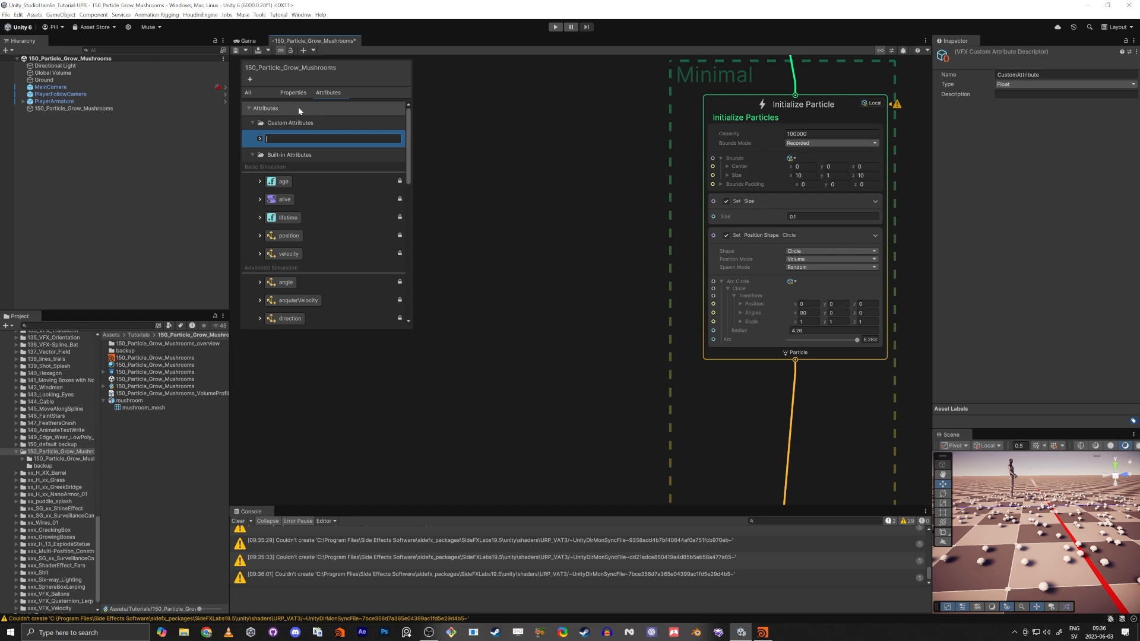
type("FinalSize")
key("Return")
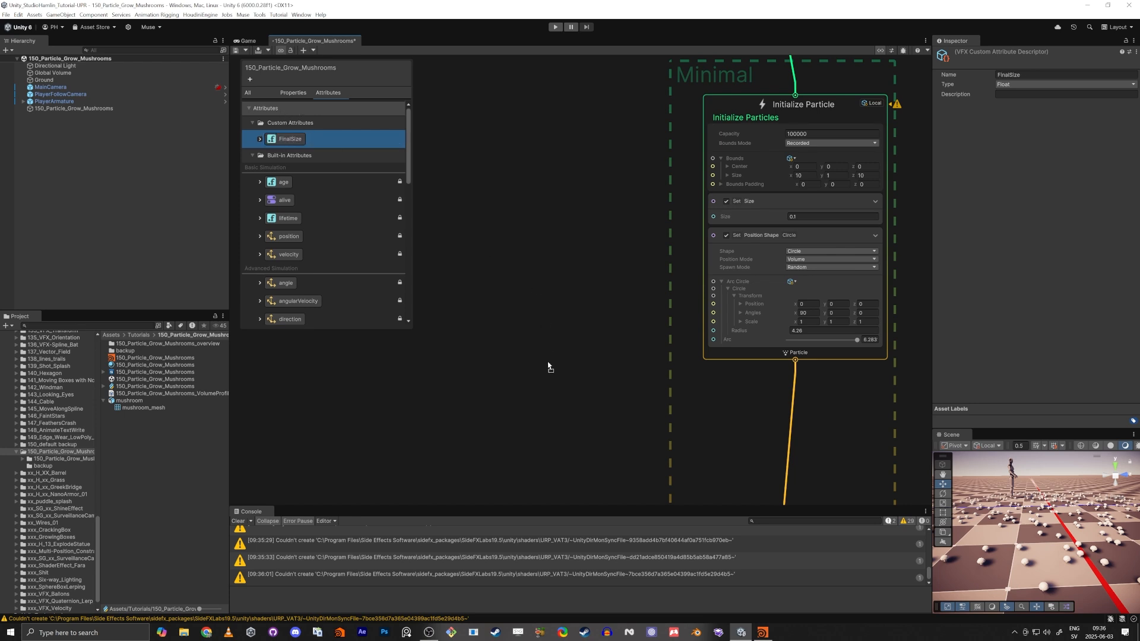
Place a FinalSize getter node in the graph and add a Set FinalSize block to the Initialize Particle context.
left_click_drag(549, 366, 549, 366)
left_click(730, 105)
key("space")
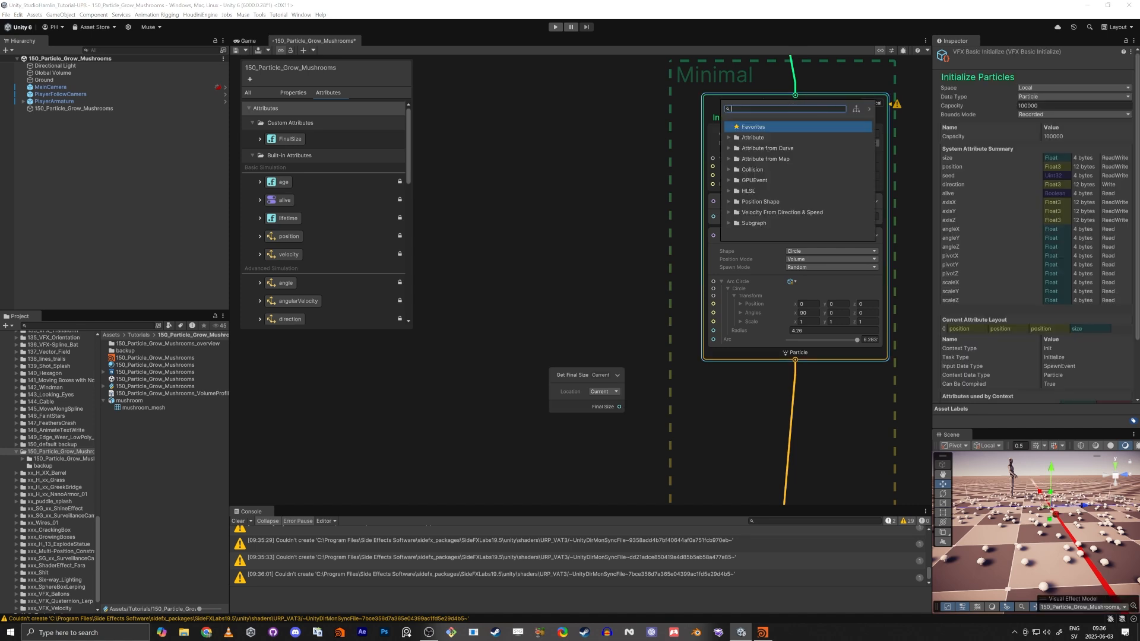
type("set final")
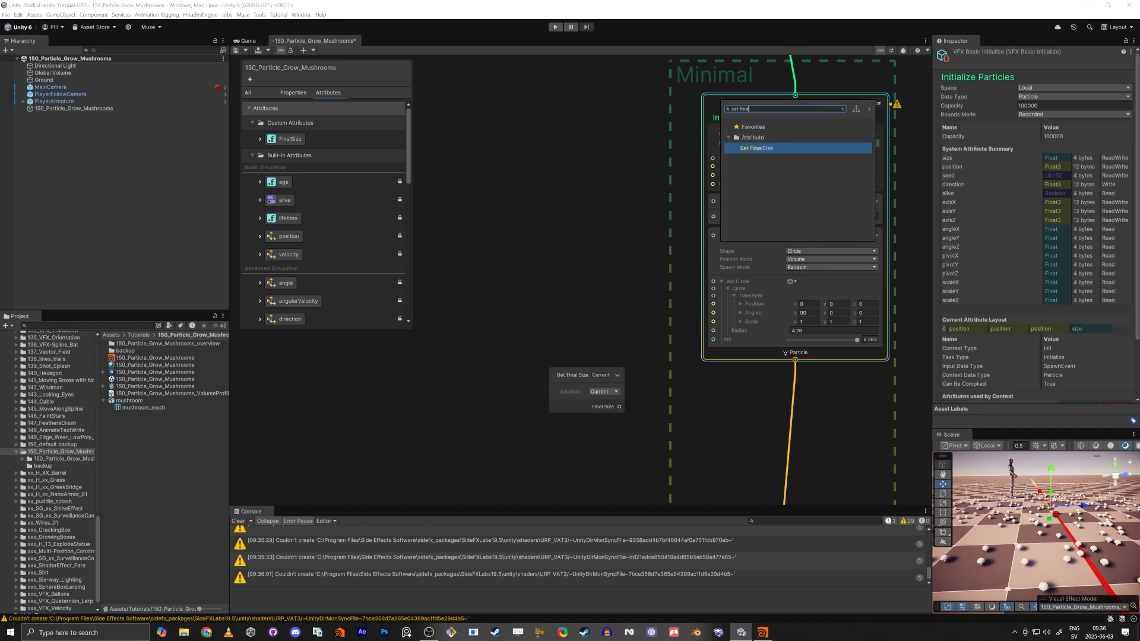
key("Return")
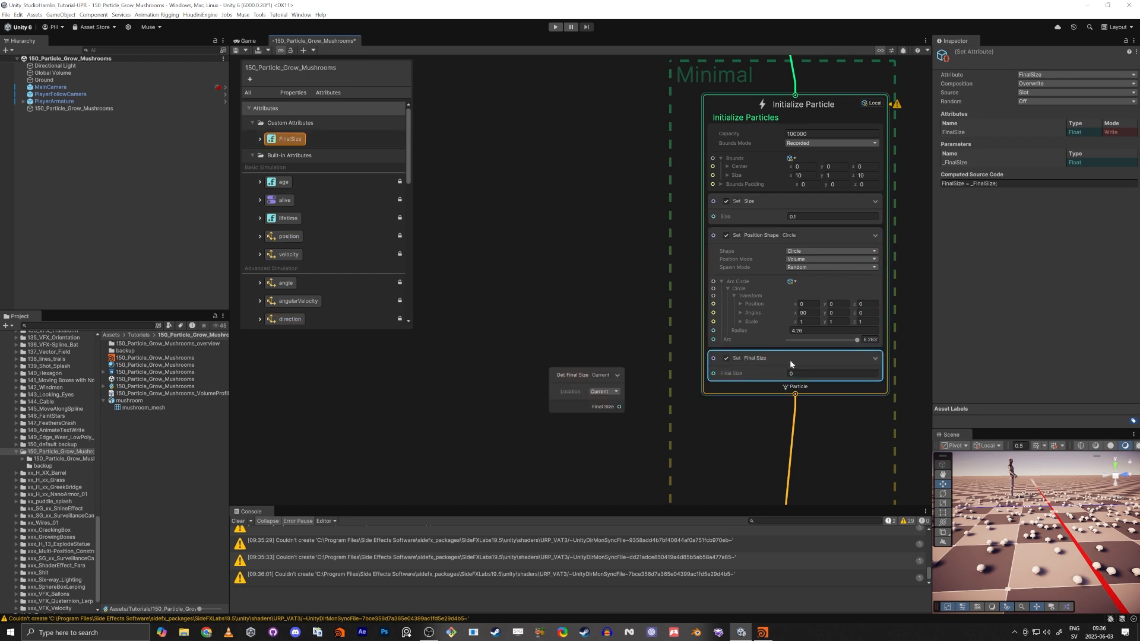
Move the Get Final Size node within the empty graph area and delete it.
left_click_drag(573, 373, 514, 361)
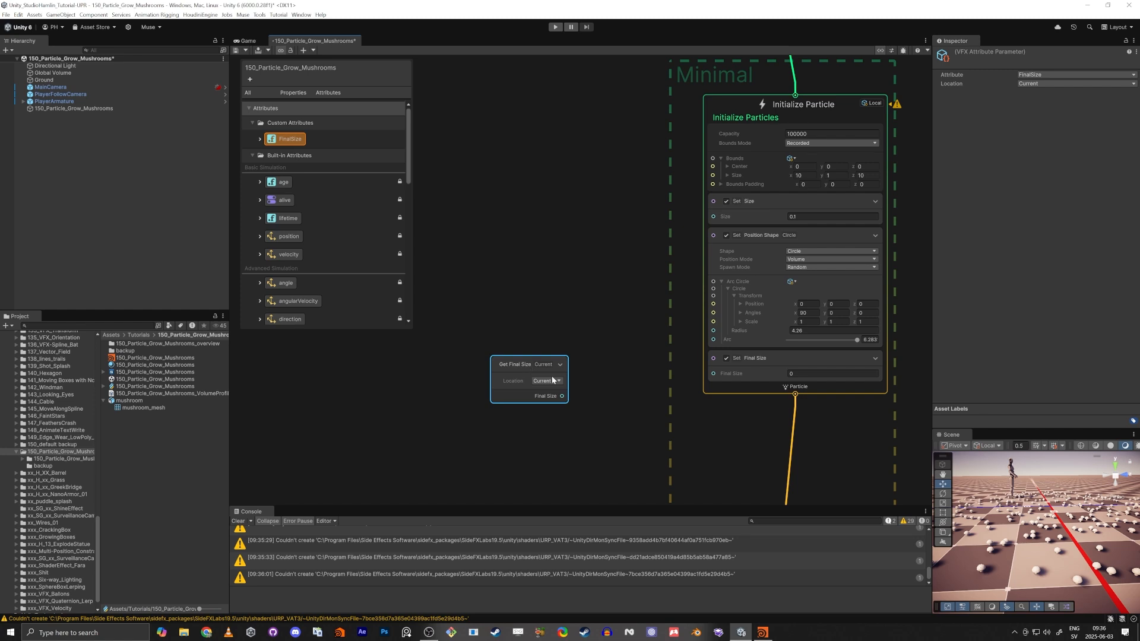
left_click_drag(511, 381, 533, 331)
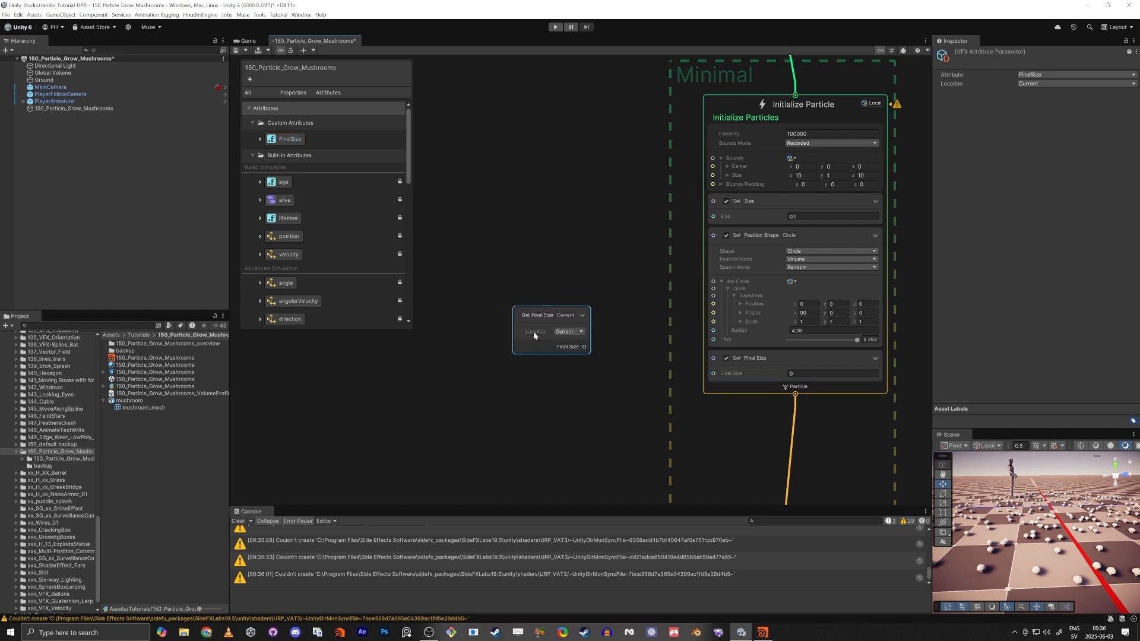
key("Delete")
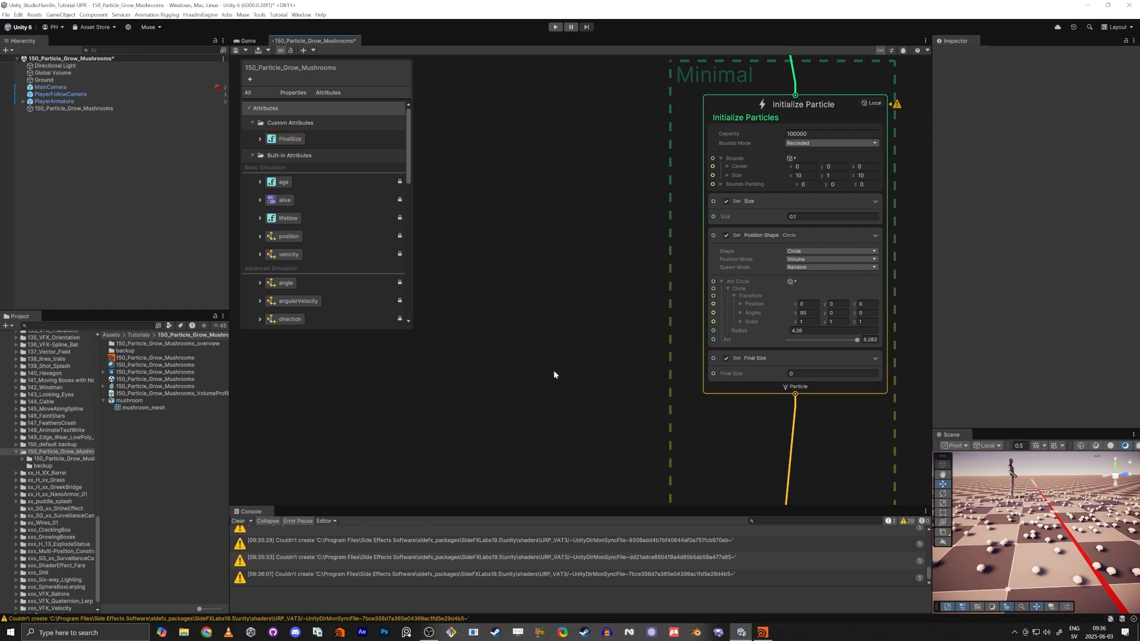
Add a float property named FinalSizeMin to the graph's blackboard.
left_click(298, 93)
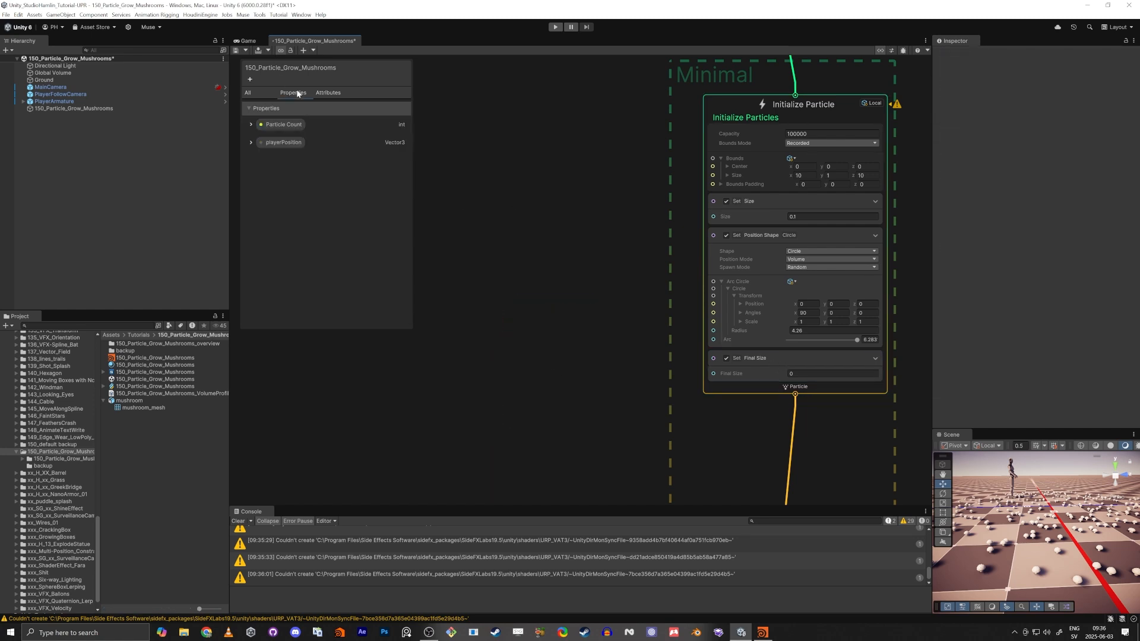
left_click(249, 80)
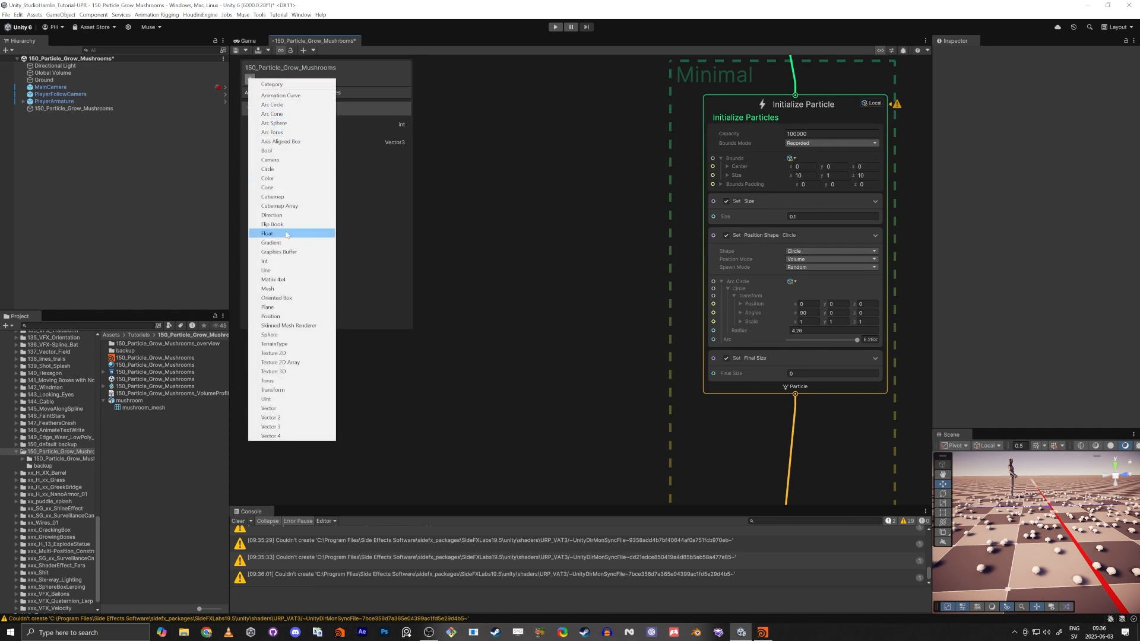
left_click(287, 233)
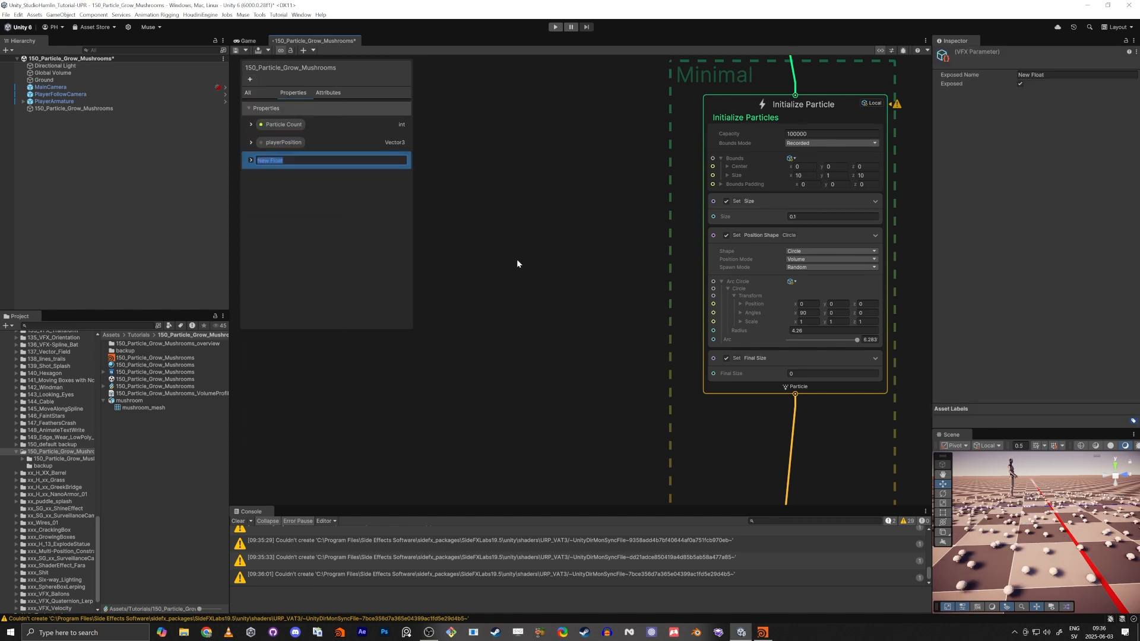
type("Fla")
type("alSizeMin")
key("Return")
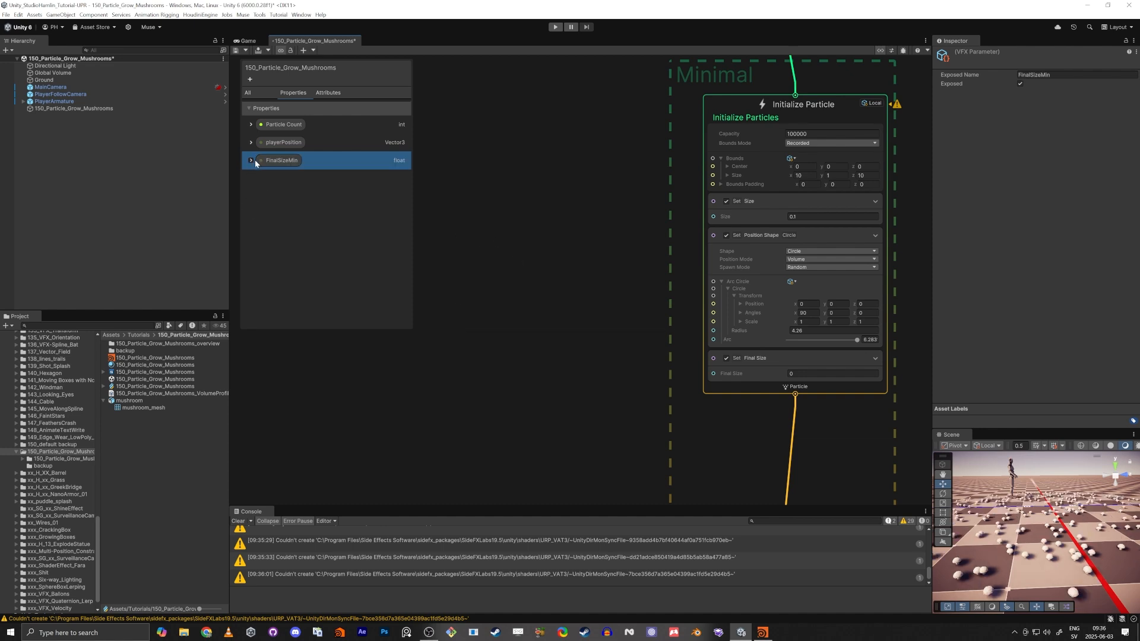
Duplicate the FinalSizeMin property, rename the copy FinalSizeMax, and place it directly below FinalSizeMin in the blackboard.
key("ctrl+d")
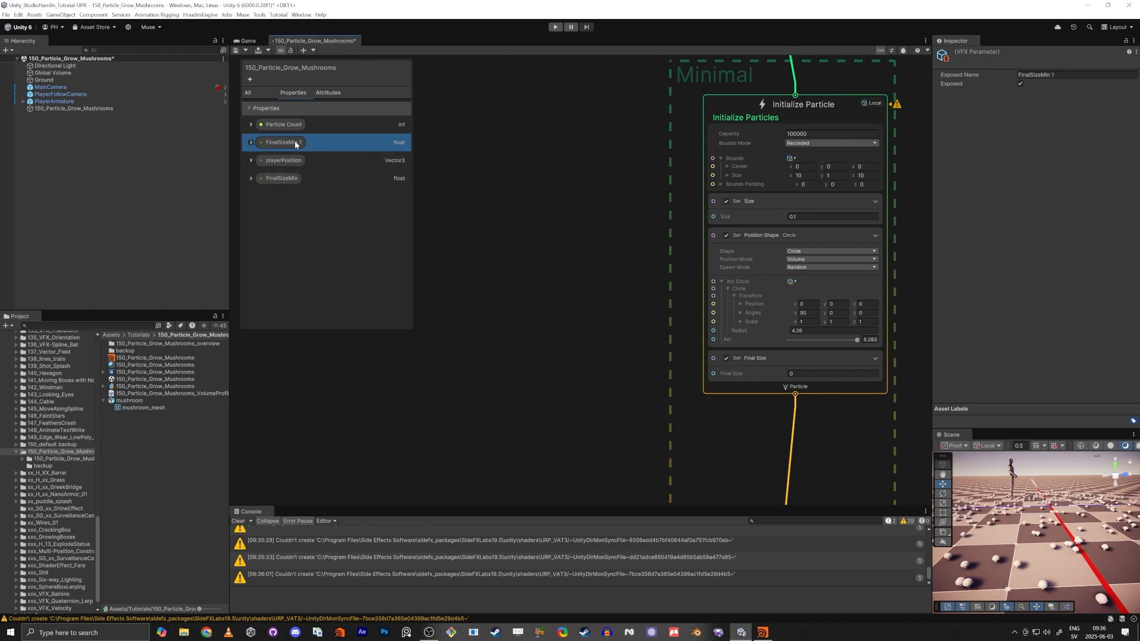
double_click(295, 145)
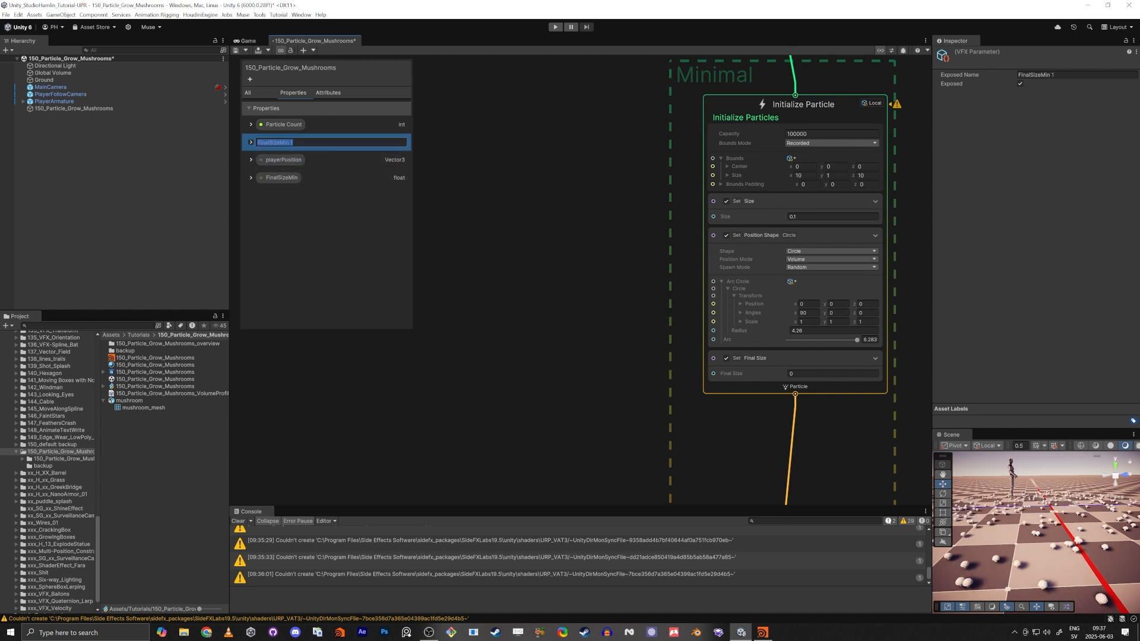
left_click_drag(295, 143, 285, 143)
type("ax")
key("Return")
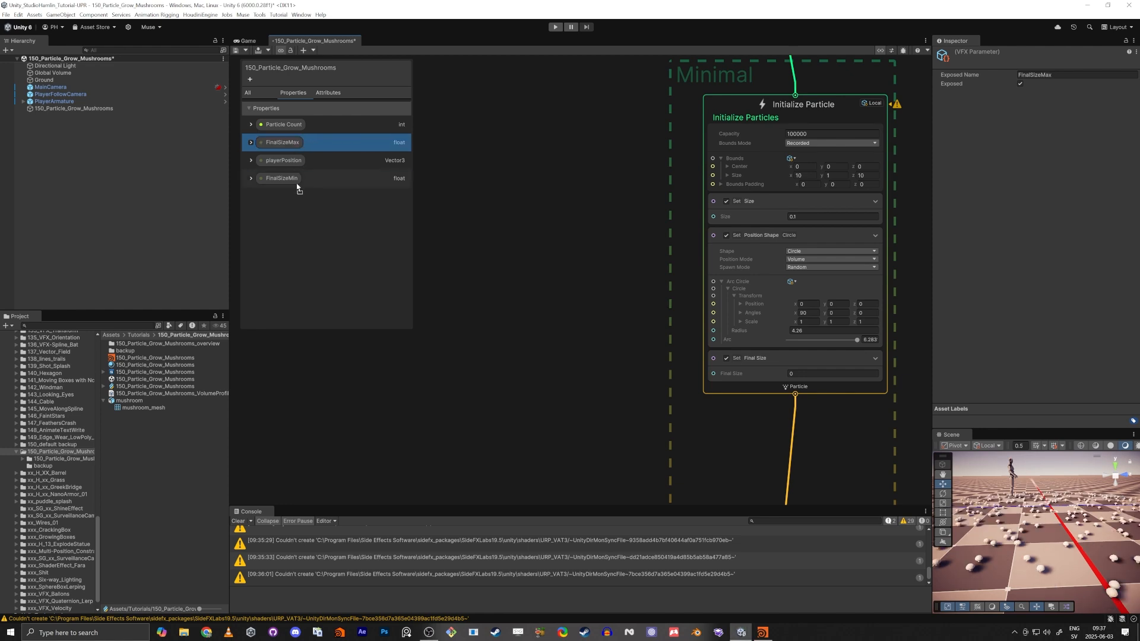
left_click_drag(294, 187, 303, 172)
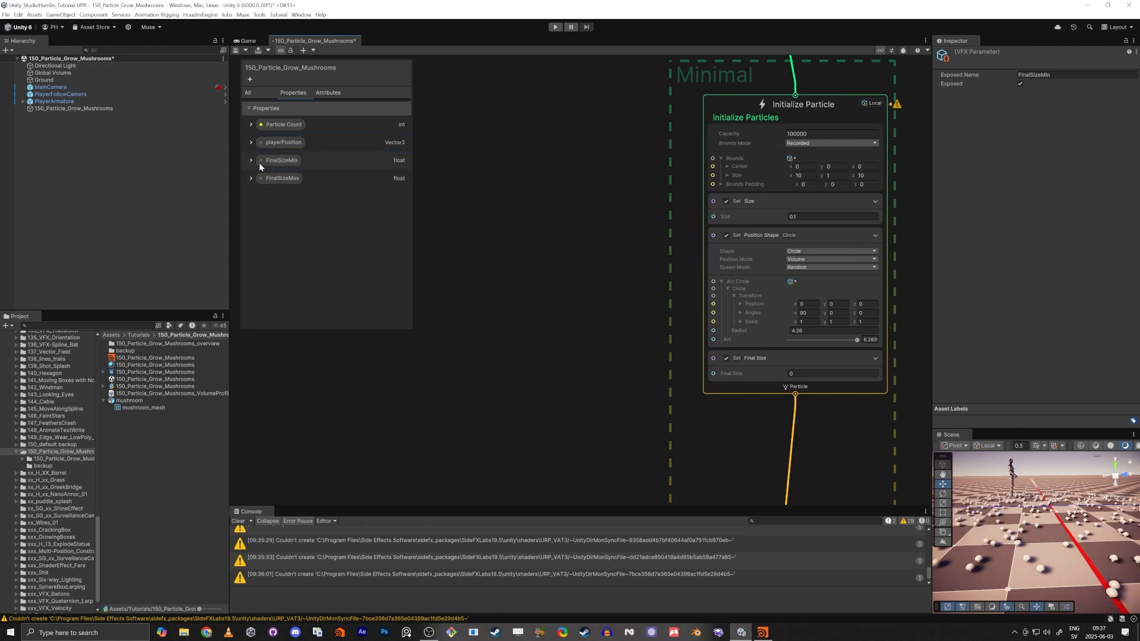
Expand both size properties and set FinalSizeMin's value to 0.5 and FinalSizeMax's value to 1.
left_click(251, 178)
left_click(250, 161)
left_click(321, 186)
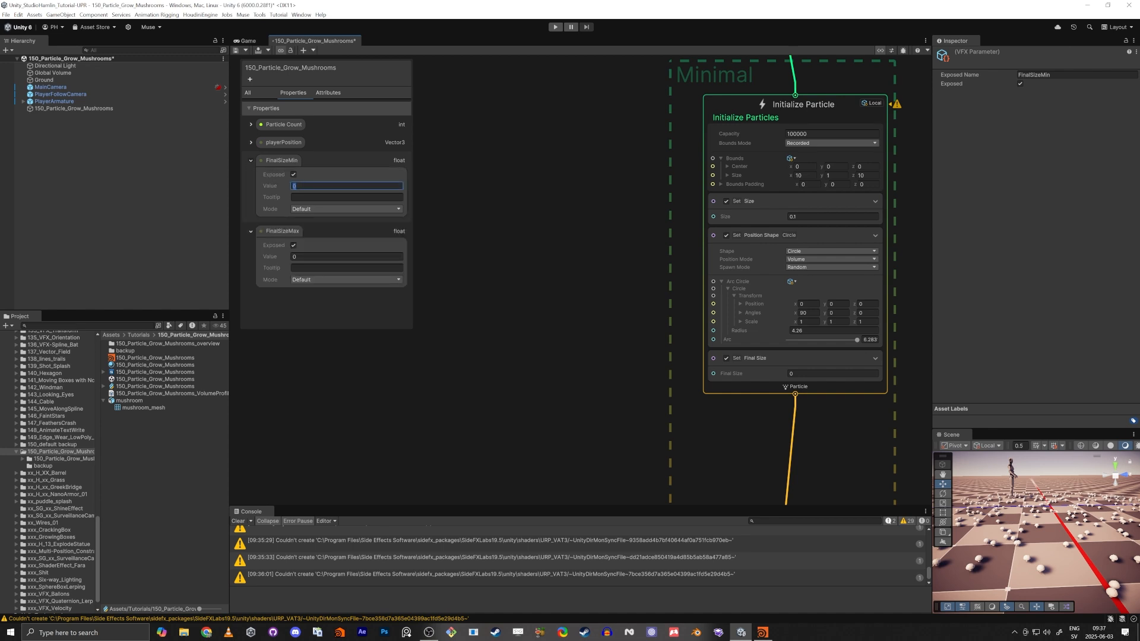
type("0.5")
key("Tab")
left_click(341, 258)
type("1")
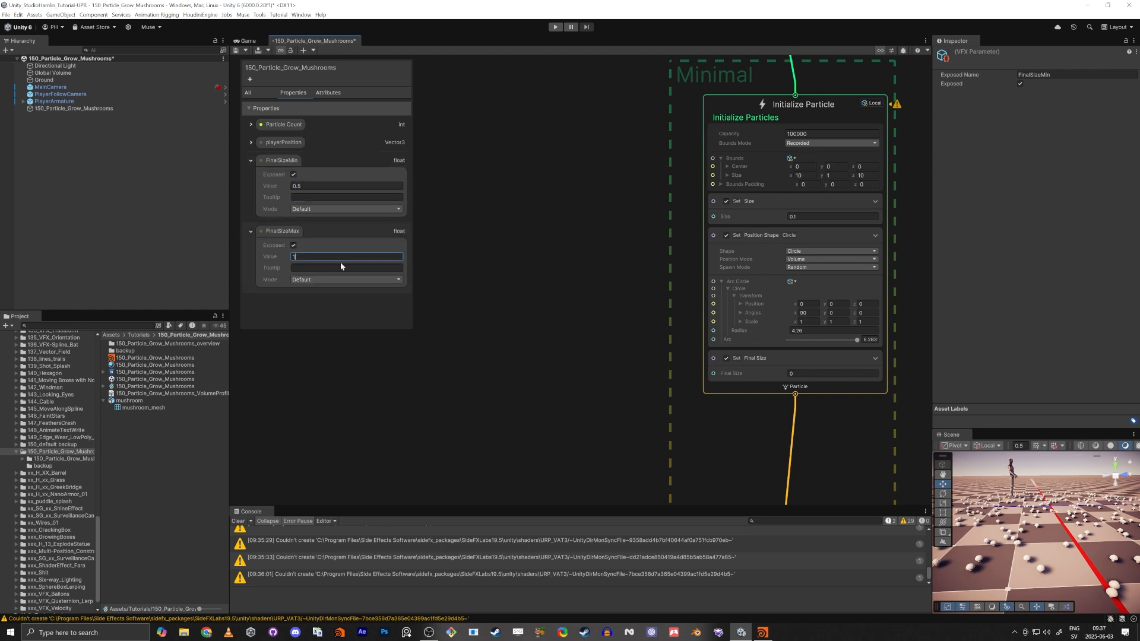
Set FinalSizeMax's value to 0.5 and FinalSizeMin's value to 0.3.
left_click(350, 187)
left_click(320, 257)
type("0.5")
left_click(309, 187)
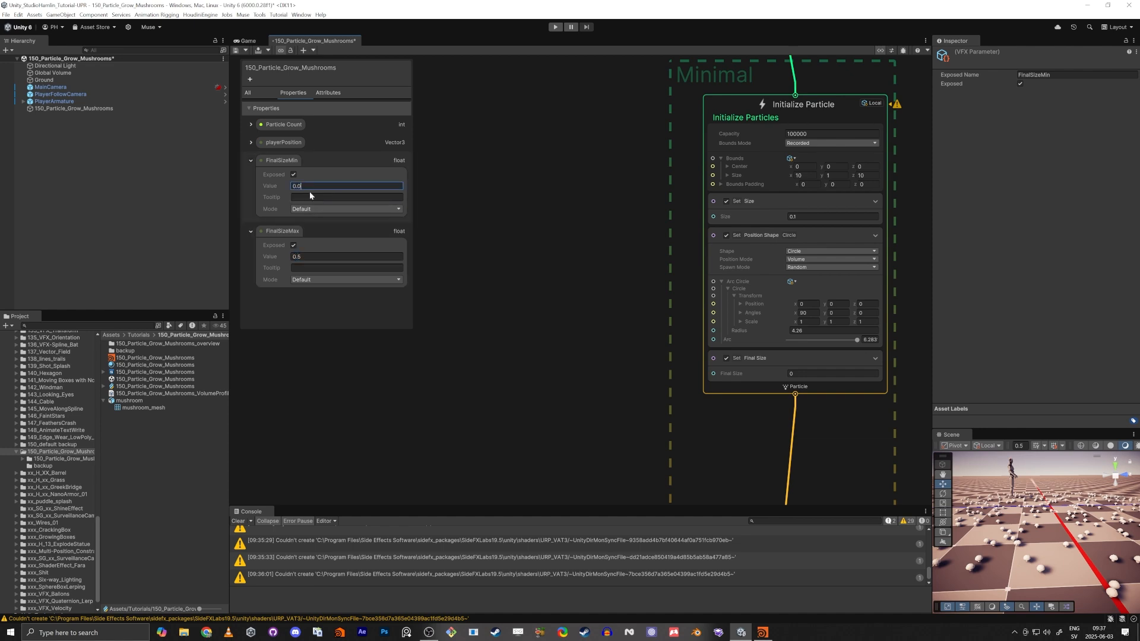
type("0.3")
Add a Random Float operator node in the empty graph area beside the Initialize Particle context.
left_click(580, 319)
key("space")
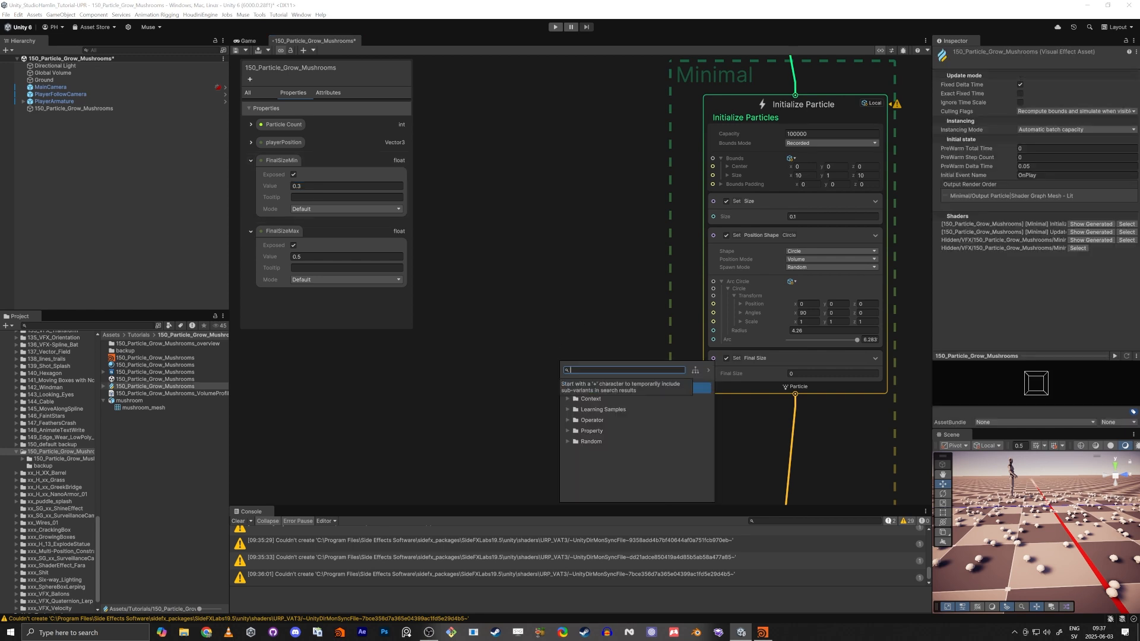
type("ranadom")
key("BackSpace")
key("BackSpace")
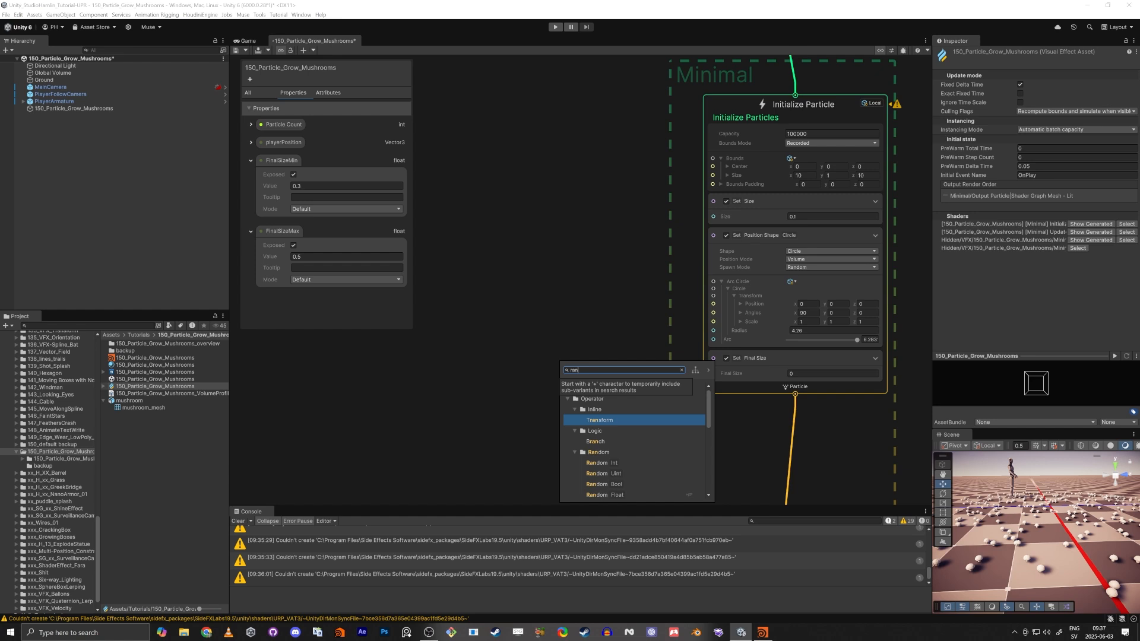
type("dom")
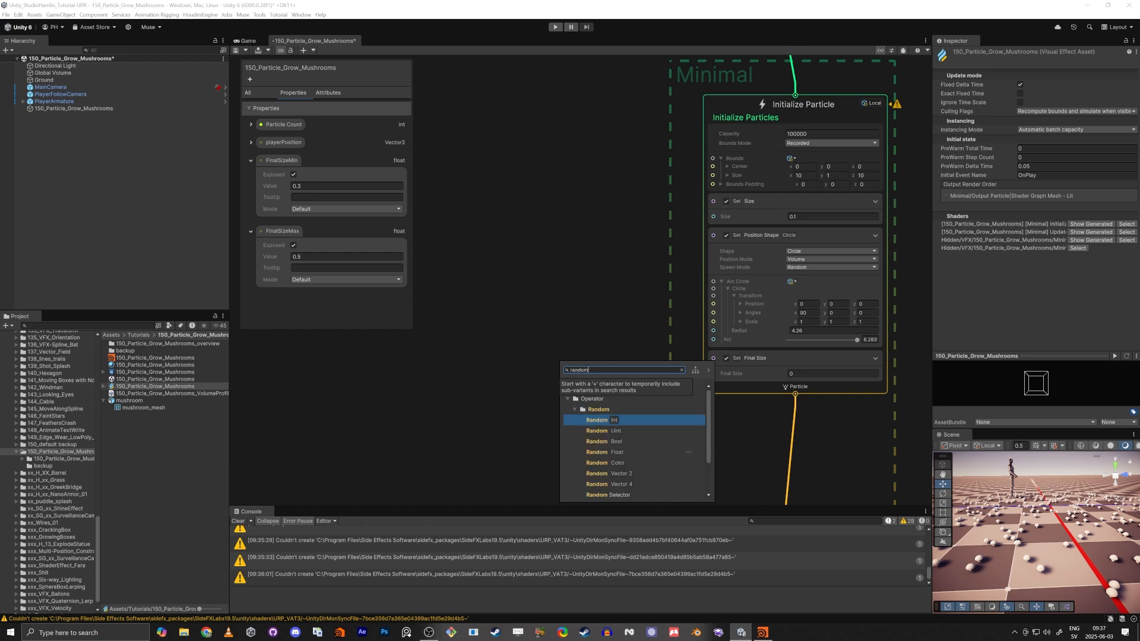
key("Down")
key("Down")
key("Down")
key("Return")
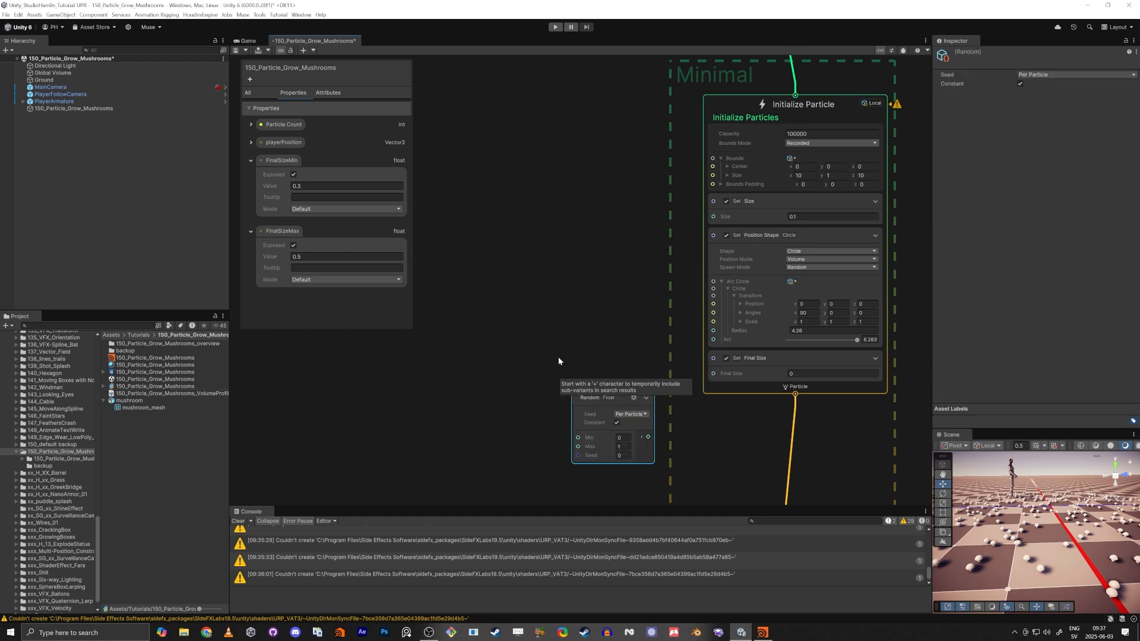
Connect the Random Float node's output to the Final Size input of the Set Final Size block.
left_click_drag(572, 372, 563, 338)
scroll(817, 425, "up", 4)
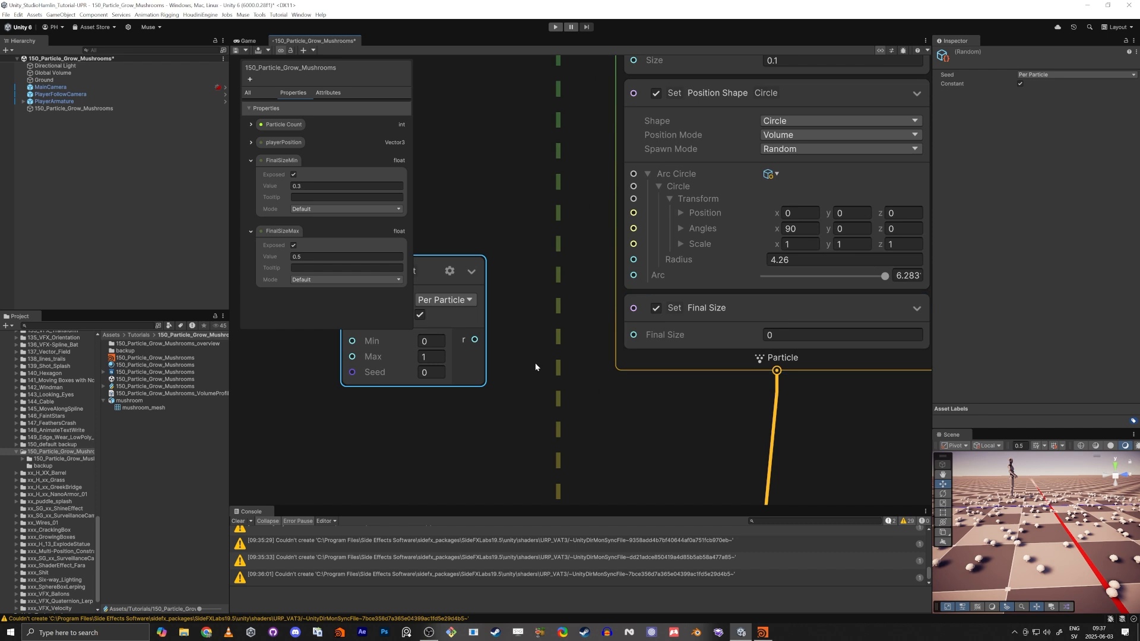
middle_click_drag(605, 353, 665, 401)
left_click_drag(696, 382, 537, 387)
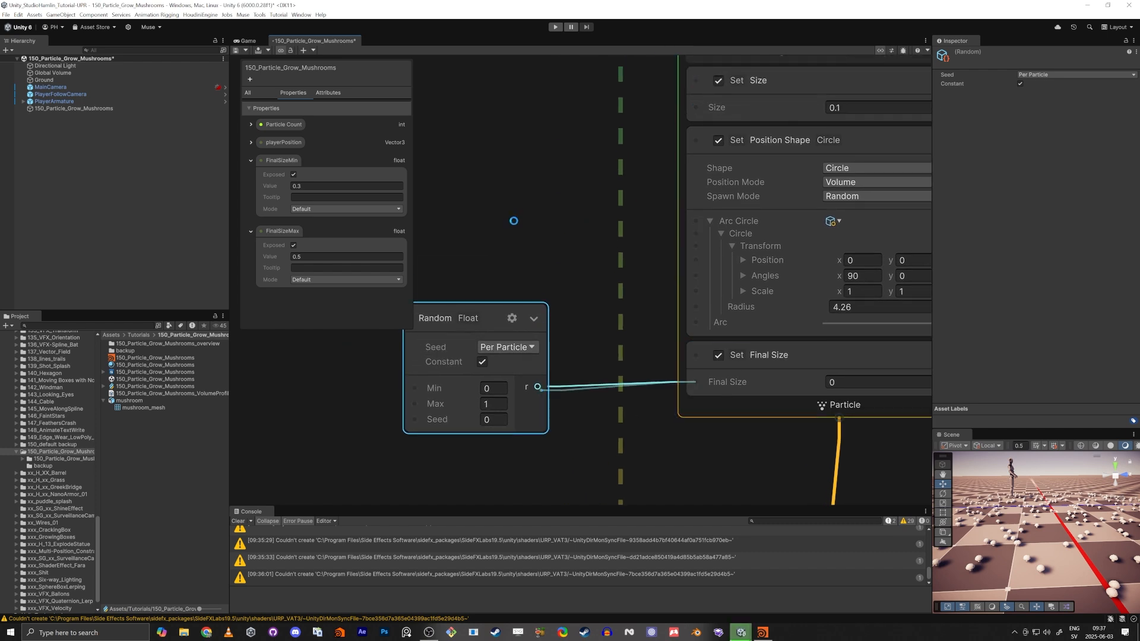
Place FinalSizeMin and FinalSizeMax property nodes in the graph and connect them to the Random node's Min and Max inputs.
middle_click_drag(488, 220, 627, 225)
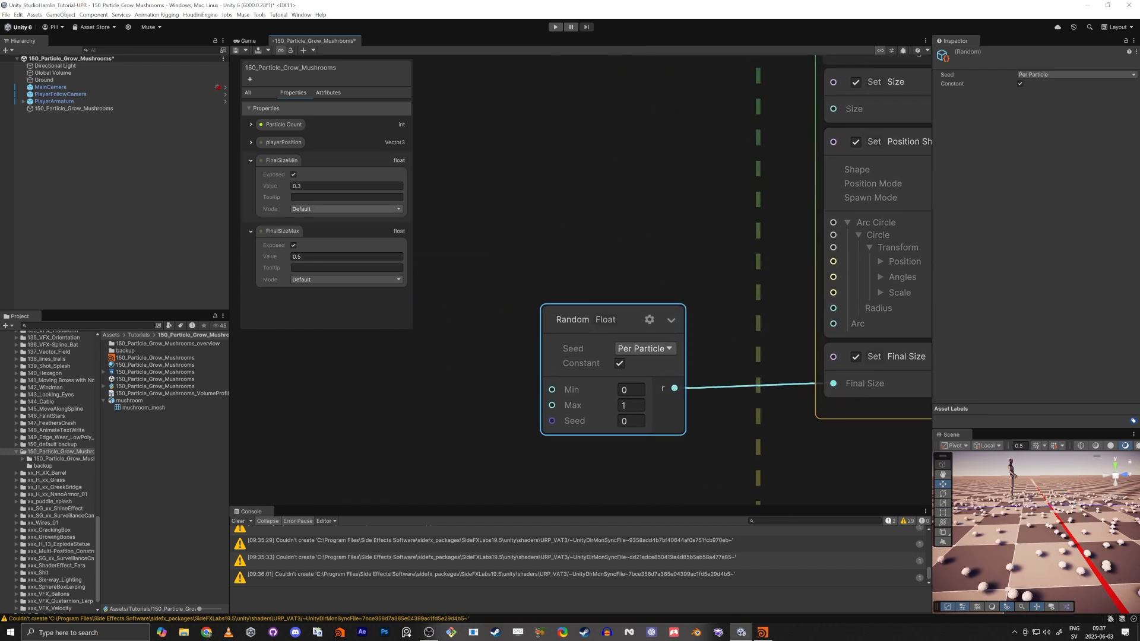
left_click_drag(272, 162, 312, 343)
left_click_drag(284, 233, 324, 426)
left_click_drag(378, 363, 389, 439)
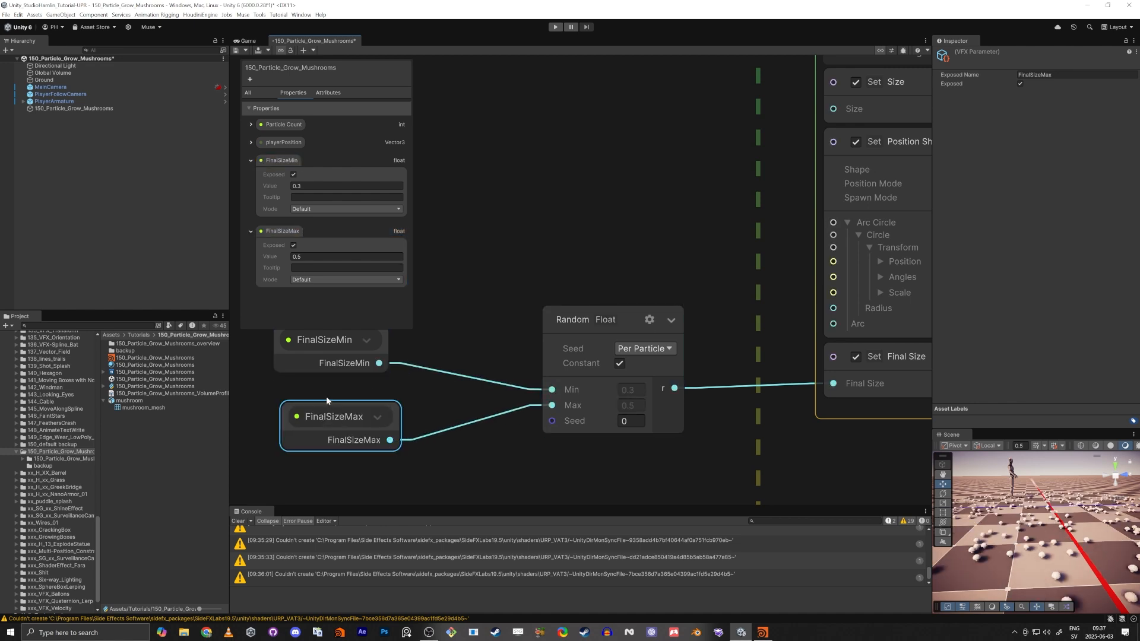
Arrange the FinalSizeMin, FinalSizeMax and Random Float nodes compactly next to the Initialize Particle context.
left_click_drag(312, 412, 383, 404)
left_click_drag(329, 352, 408, 359)
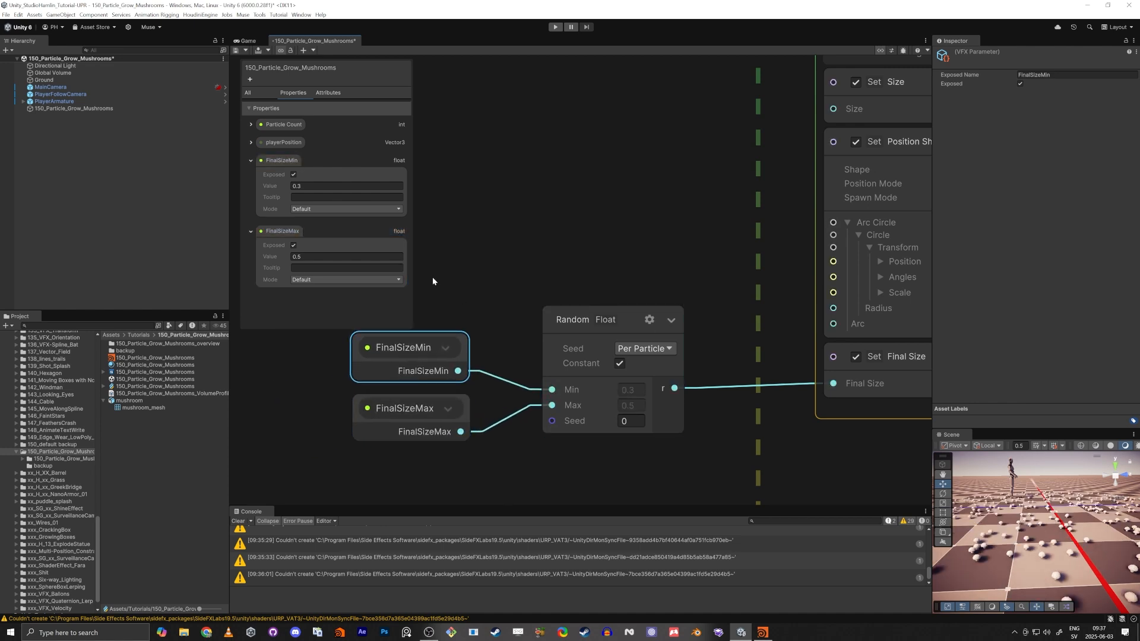
left_click_drag(432, 278, 561, 410)
left_click_drag(559, 319, 603, 314)
left_click_drag(459, 284, 479, 399)
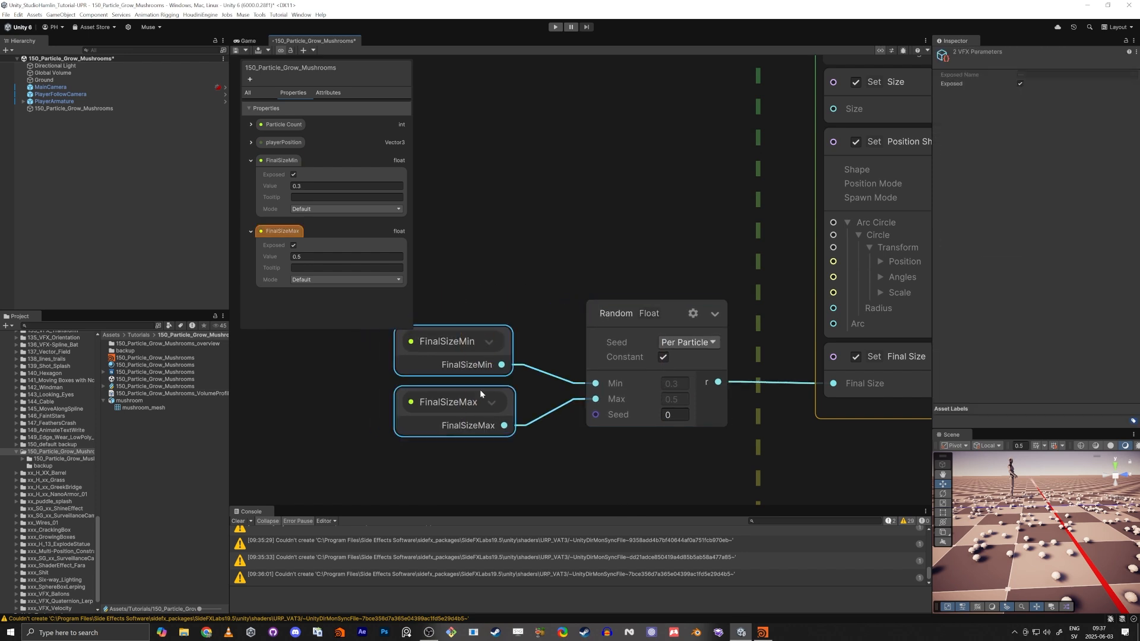
left_click_drag(469, 349, 482, 348)
left_click(574, 259)
Examine how the Random Float node and its size range feed the Set Final Size block in Initialize Particle.
middle_click_drag(702, 184, 659, 222)
scroll(661, 219, "down", 2)
scroll(683, 156, "down", 3)
middle_click_drag(660, 170, 627, 222)
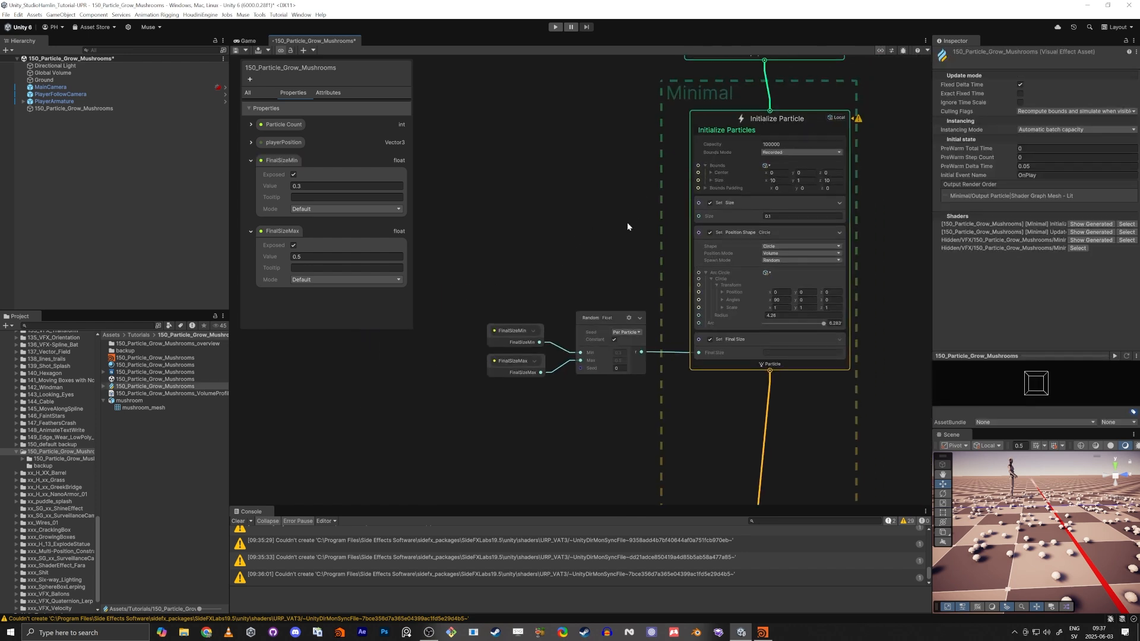
scroll(763, 348, "up", 4)
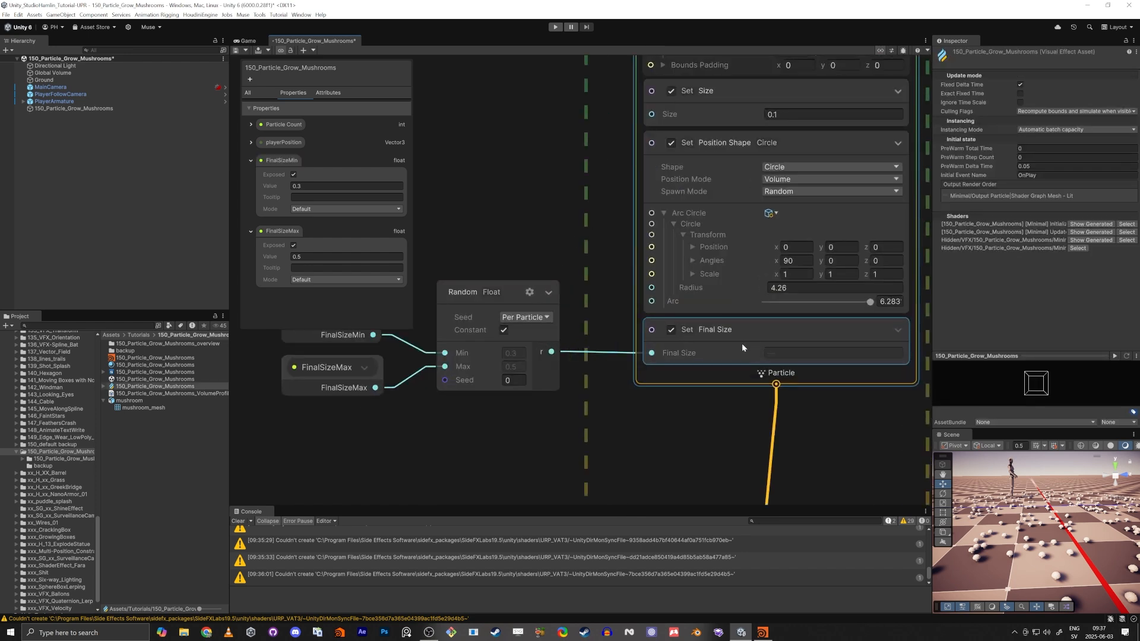
scroll(742, 344, "down", 2)
scroll(744, 349, "up", 4)
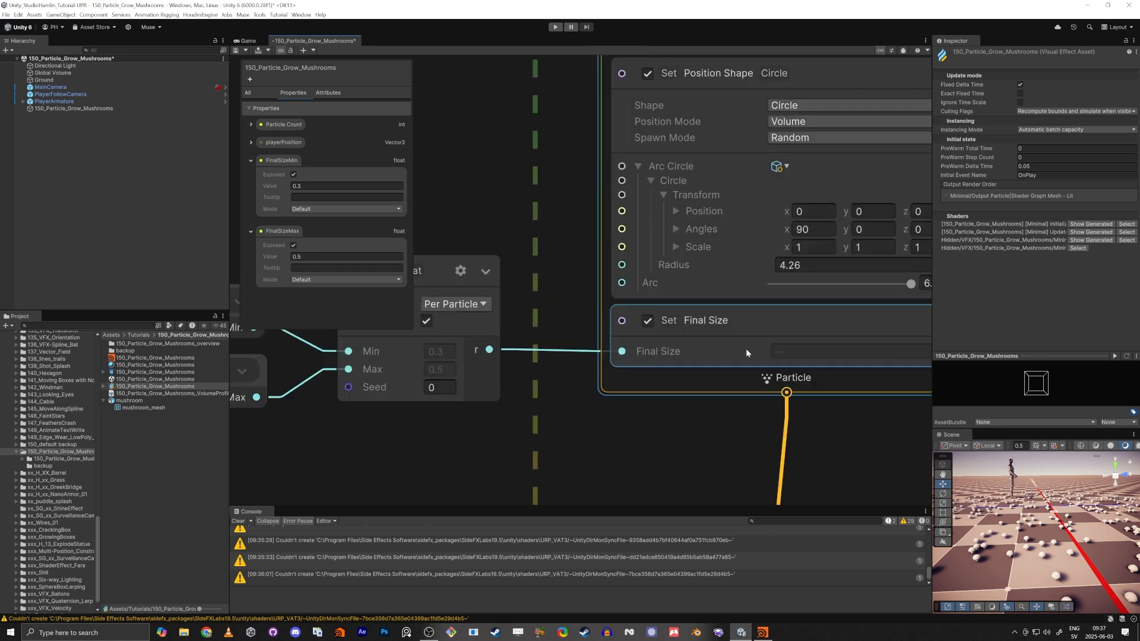
left_click(409, 369)
scroll(442, 370, "up", 3)
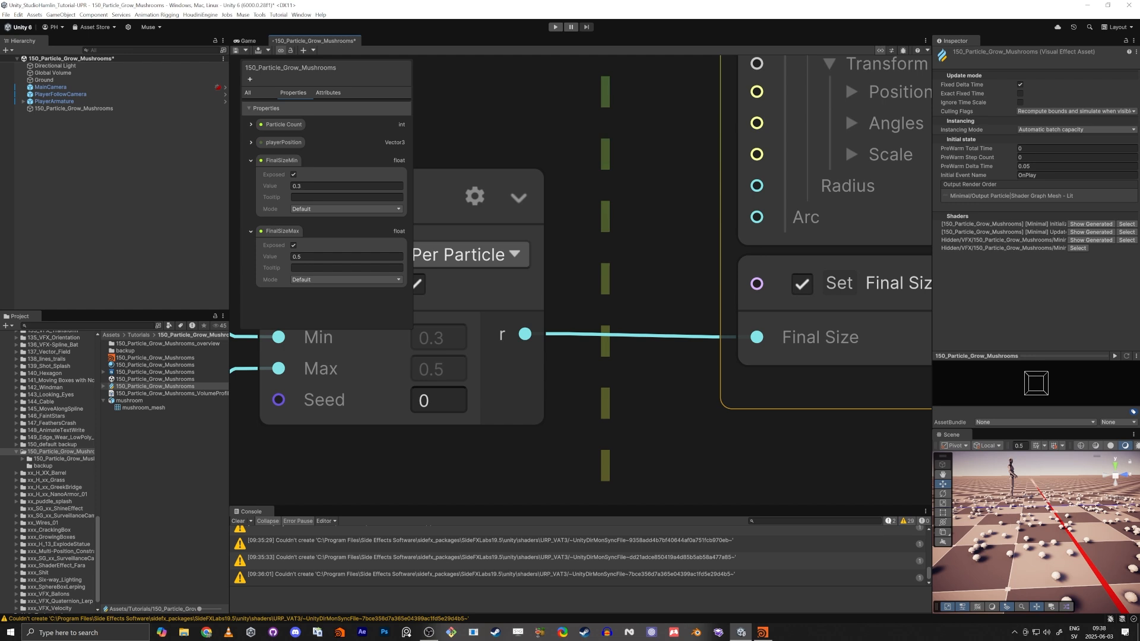
scroll(813, 496, "down", 5)
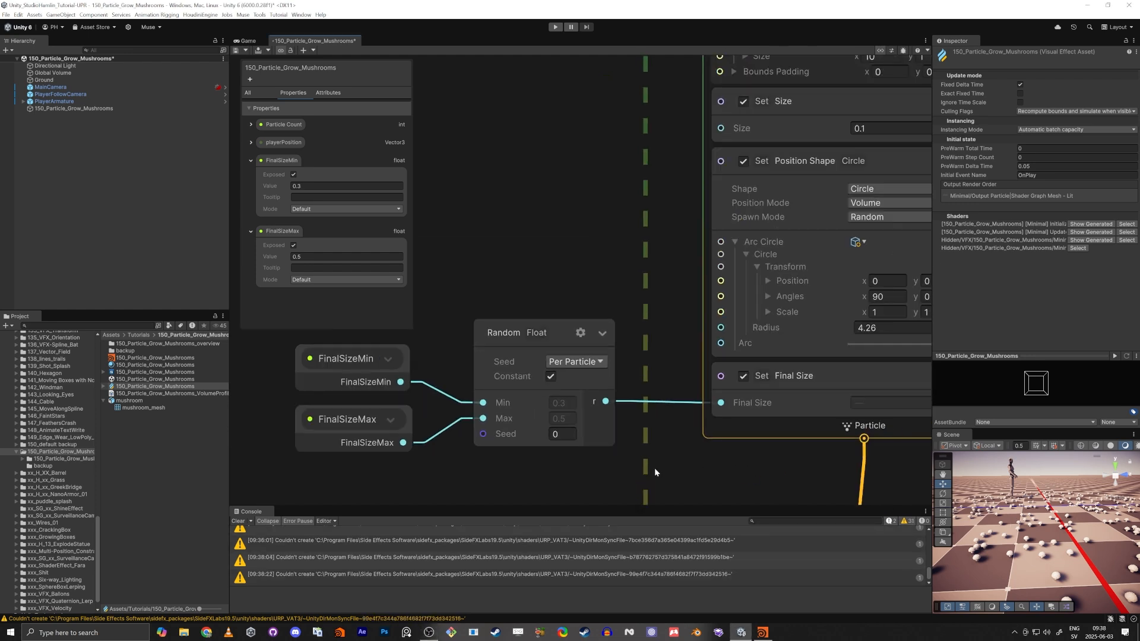
Move the Update Particle context closer to Initialize Particle and align the Output Particle context vertically beneath it.
middle_click_drag(582, 387, 531, 249)
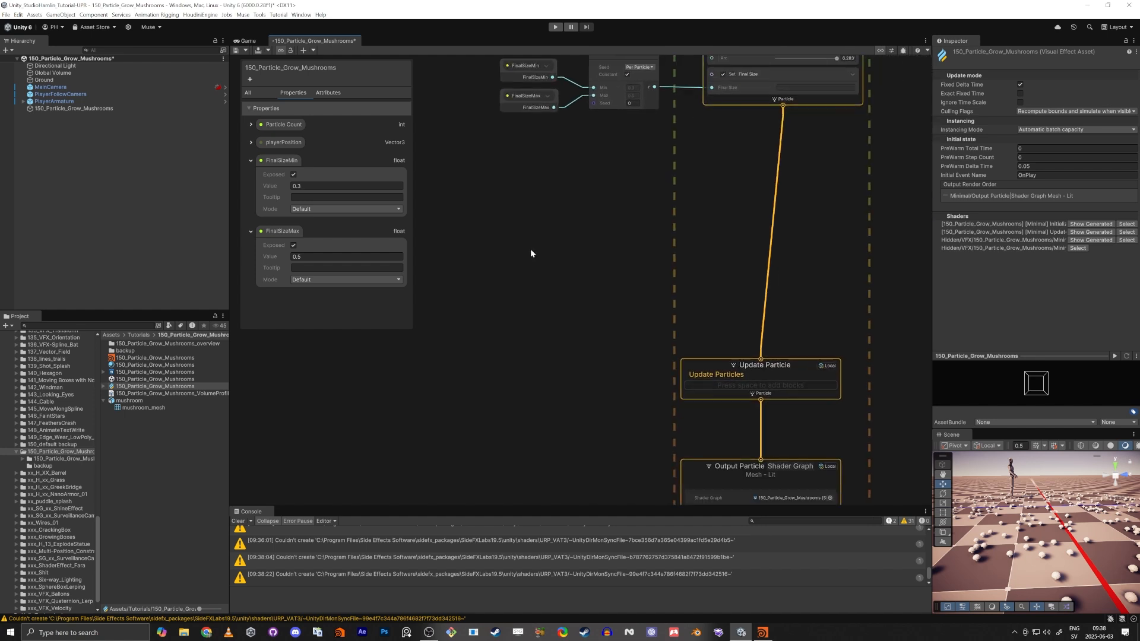
left_click_drag(739, 373, 760, 271)
middle_click_drag(688, 414, 676, 266)
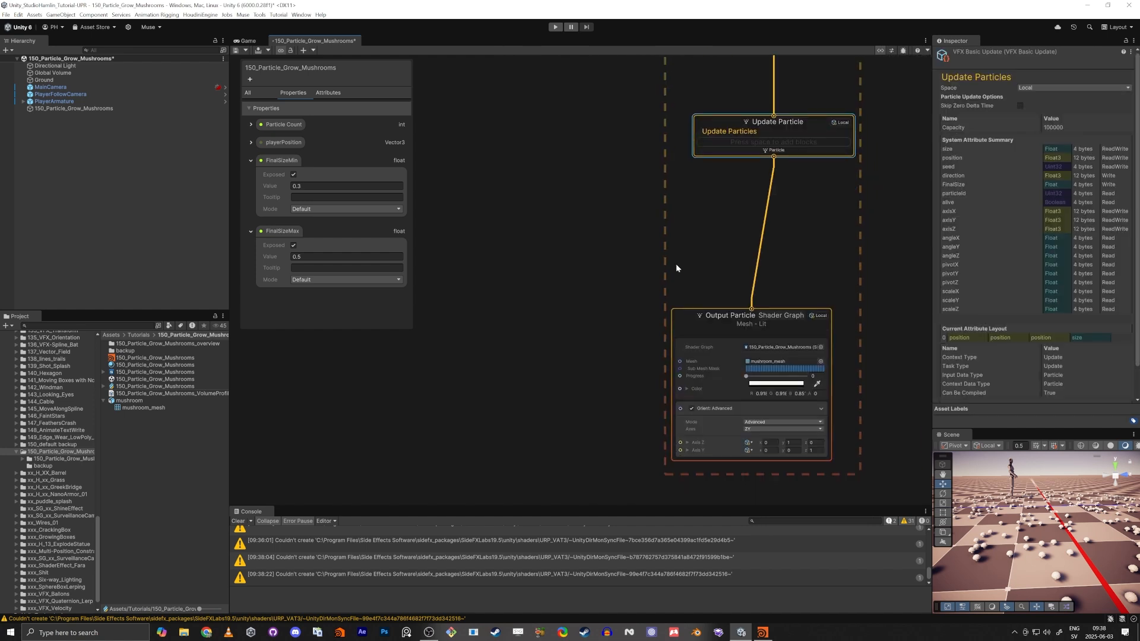
left_click_drag(698, 320, 716, 322)
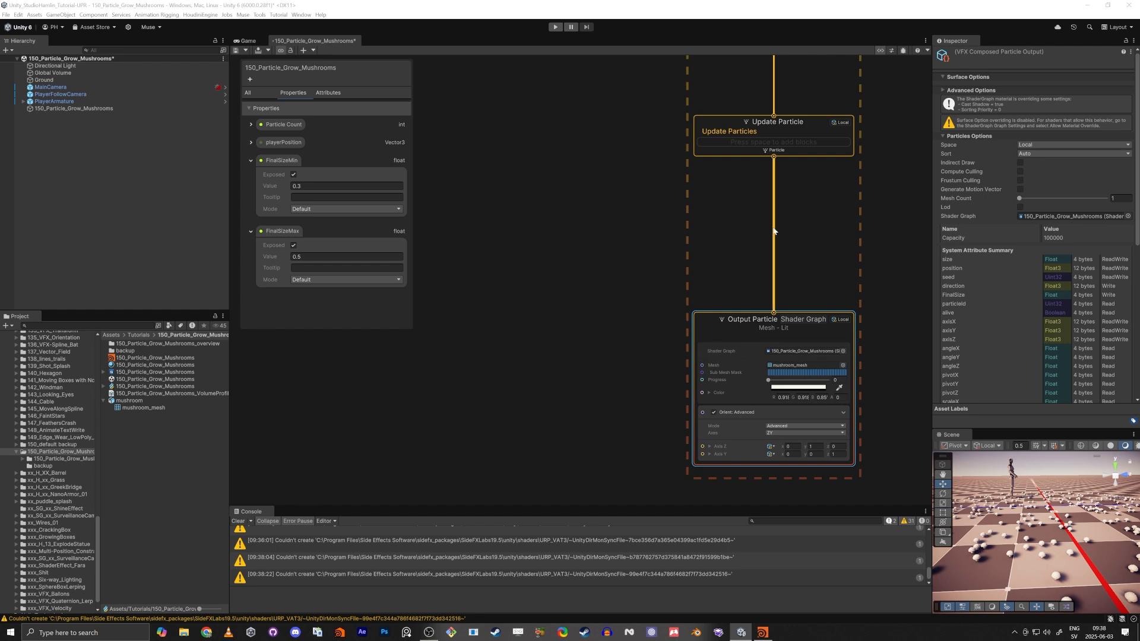
Create a custom float attribute named progress in the graph's blackboard.
scroll(783, 196, "down", 3)
left_click(329, 93)
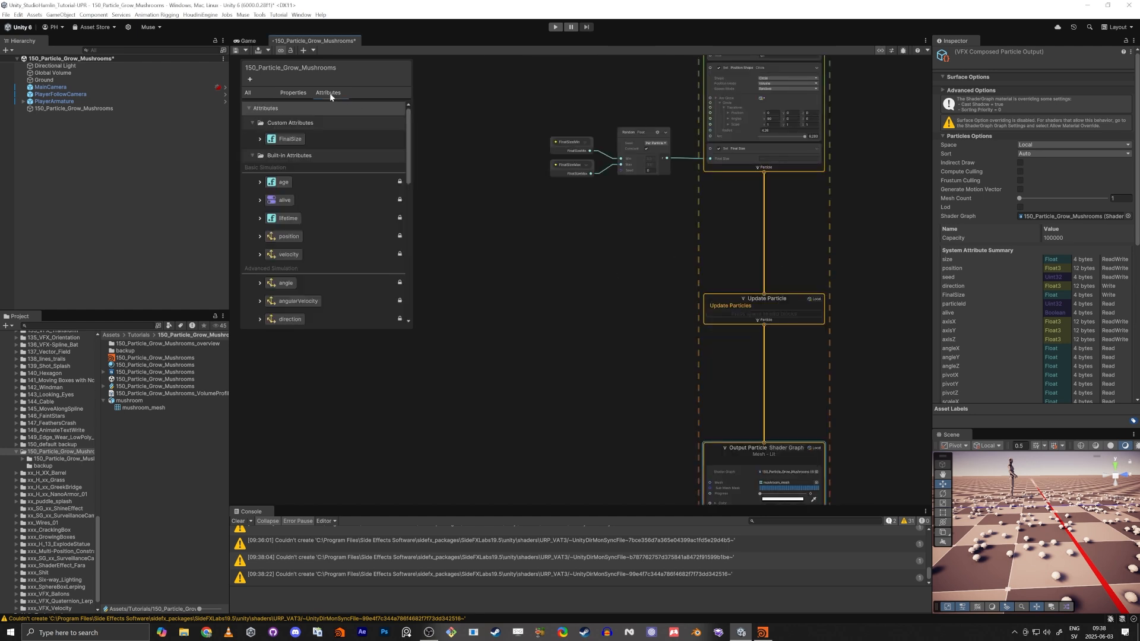
left_click(250, 78)
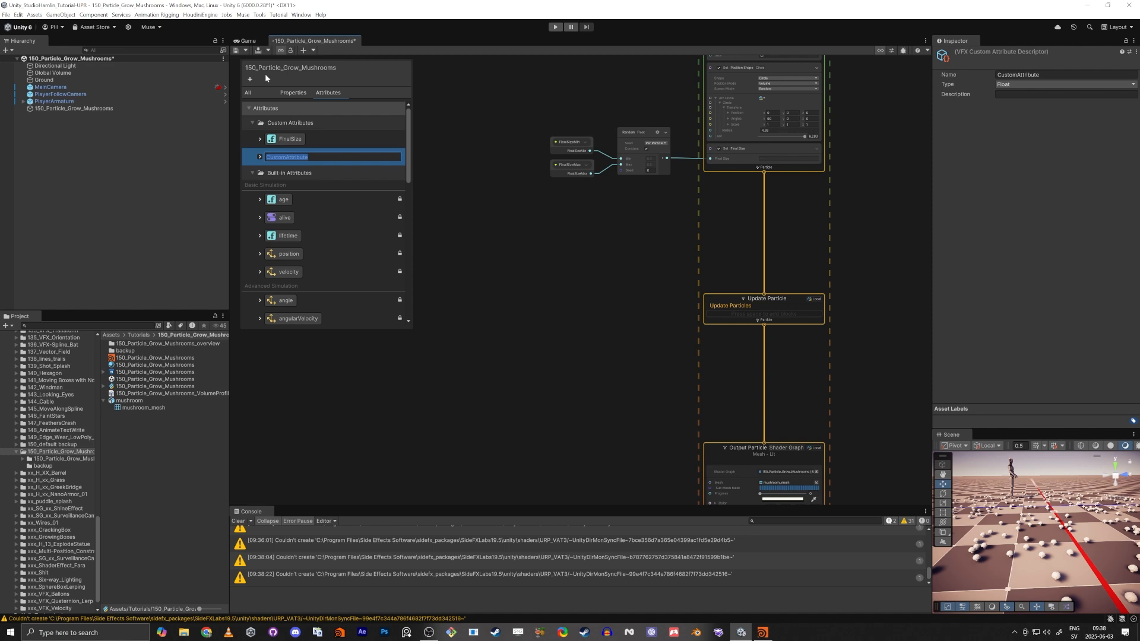
type("progress")
key("Return")
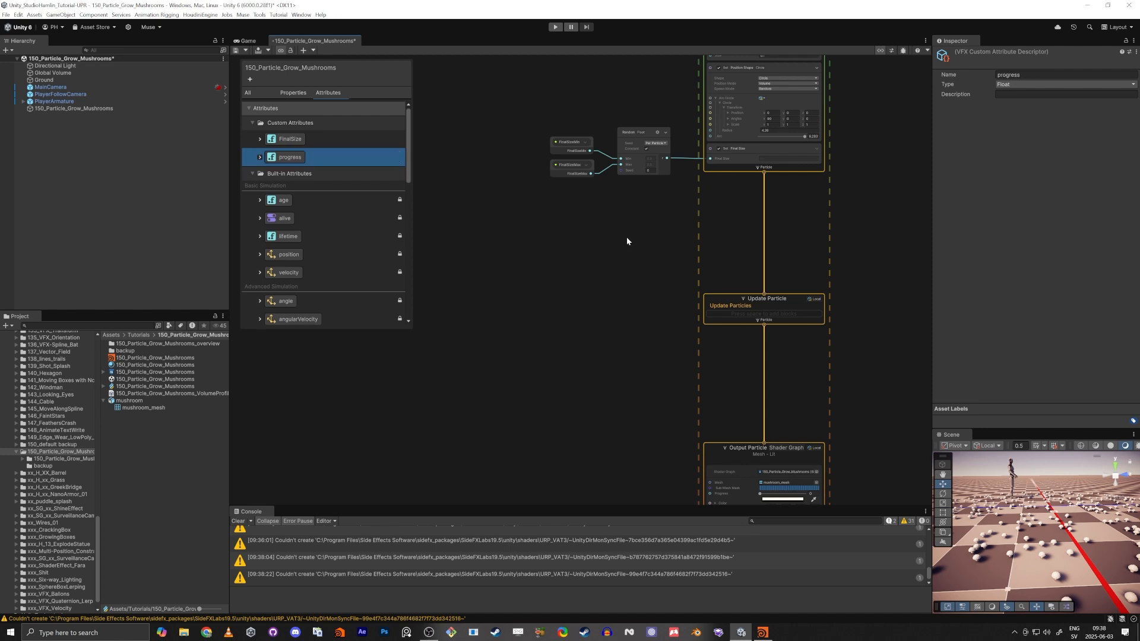
Add a Set Progress block to the Update Particle context.
left_click(722, 301)
scroll(720, 298, "up", 5)
key("space")
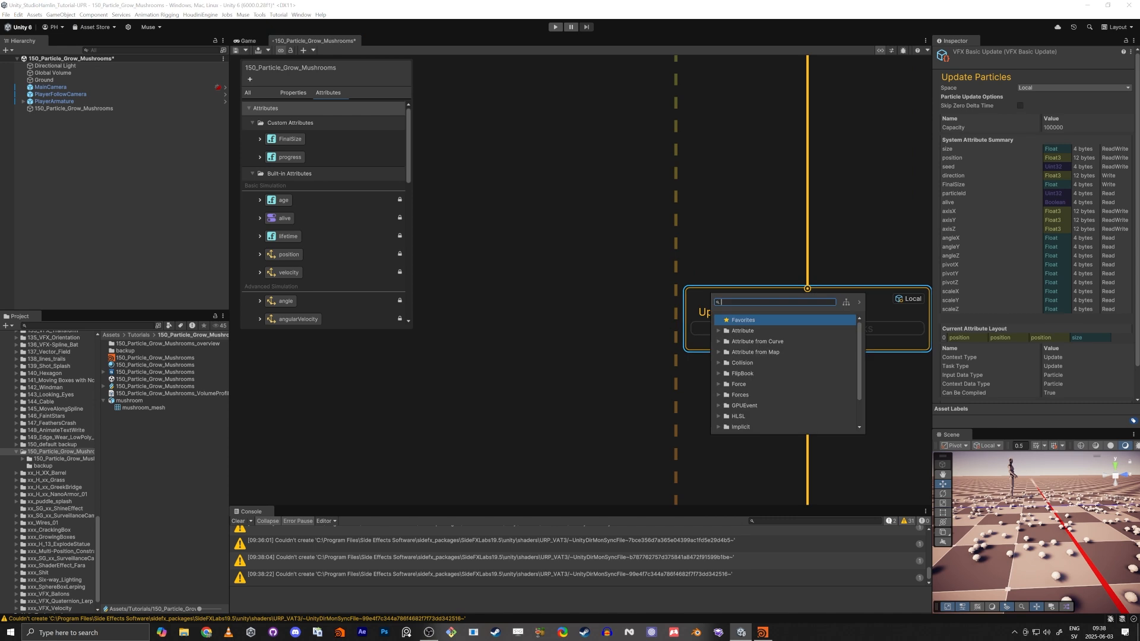
type("prog")
key("Return")
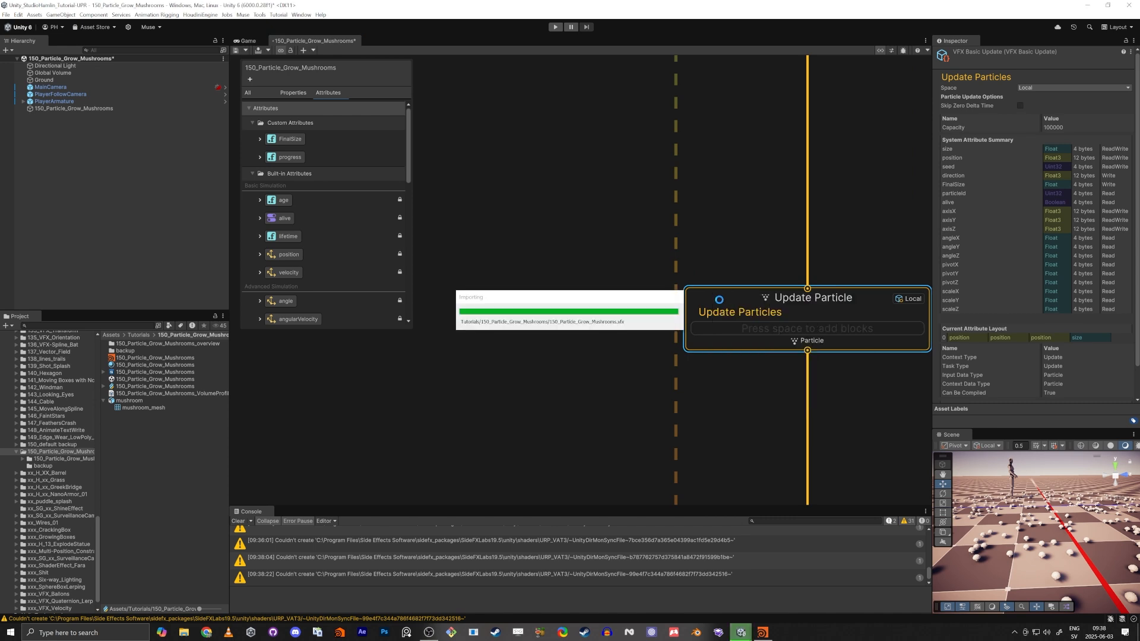
middle_click_drag(540, 365, 687, 349)
scroll(676, 339, "down", 3)
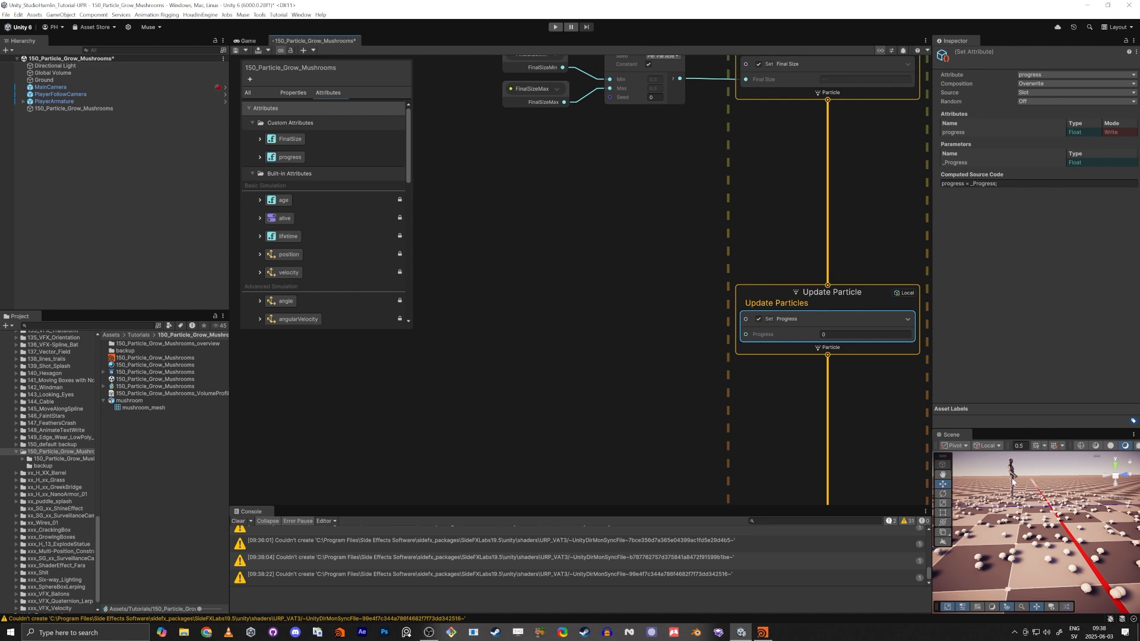
Examine the particles on the ground around the player character up close in the Scene view.
left_click_drag(1012, 482, 1062, 562, "alt")
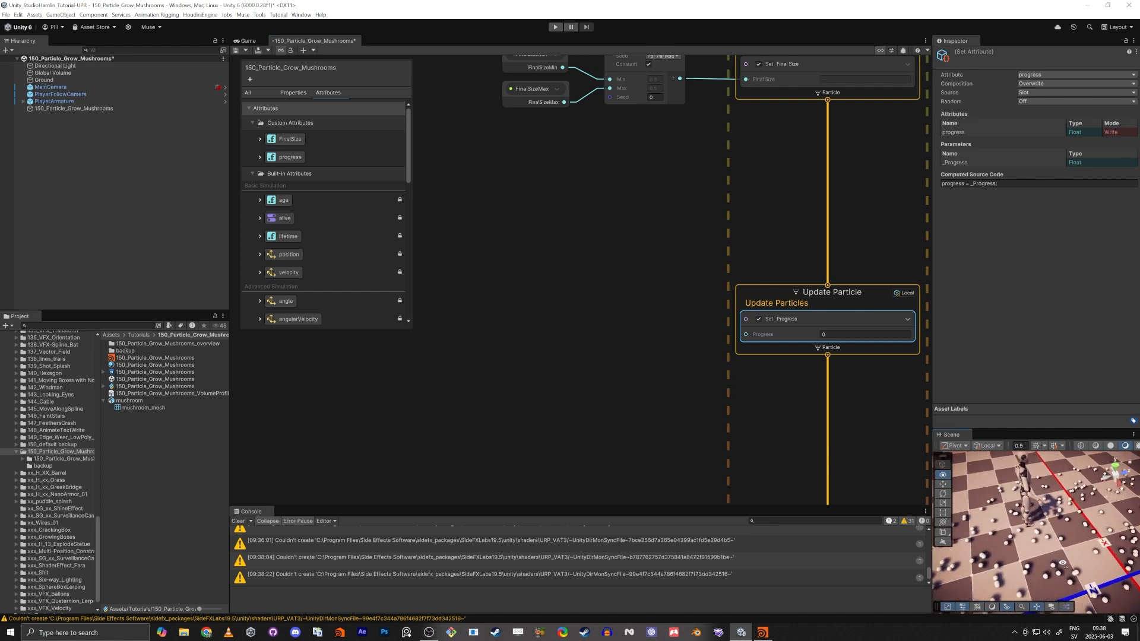
scroll(1062, 563, "up", 5)
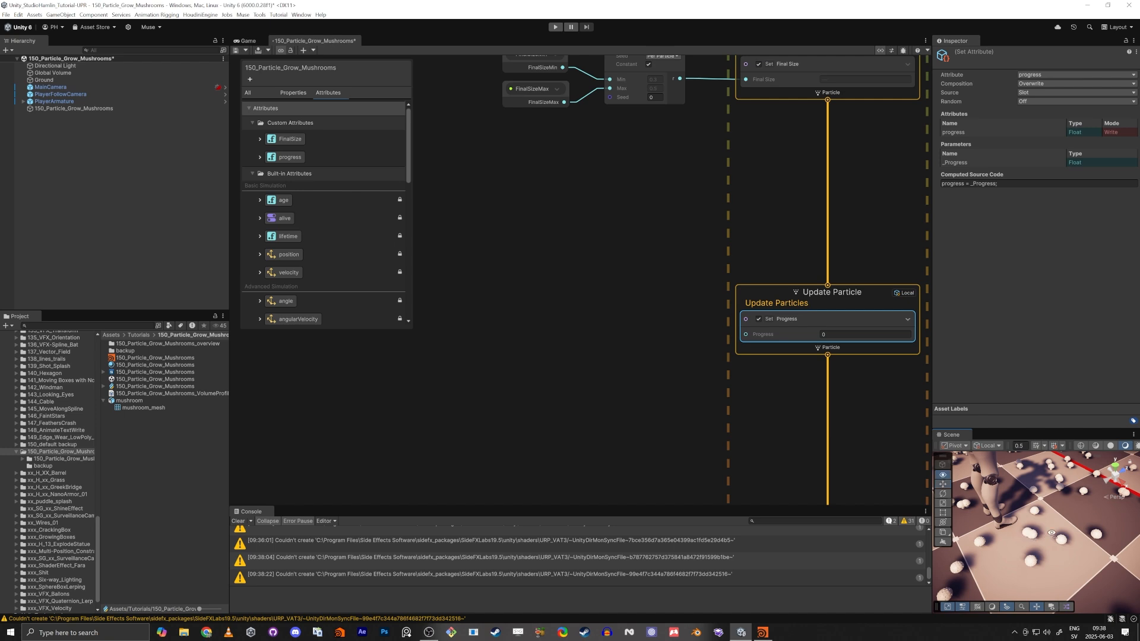
left_click_drag(1051, 533, 1046, 502, "alt")
Add a Get Position node and place it in the empty area well before the Update Particle context.
left_click(479, 410)
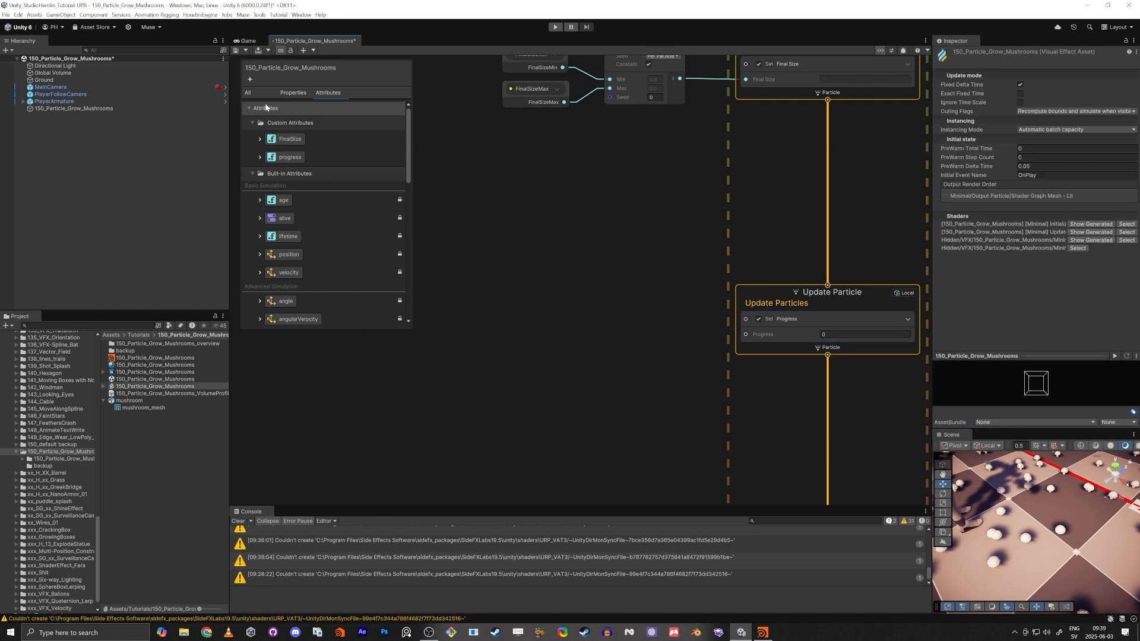
left_click(293, 92)
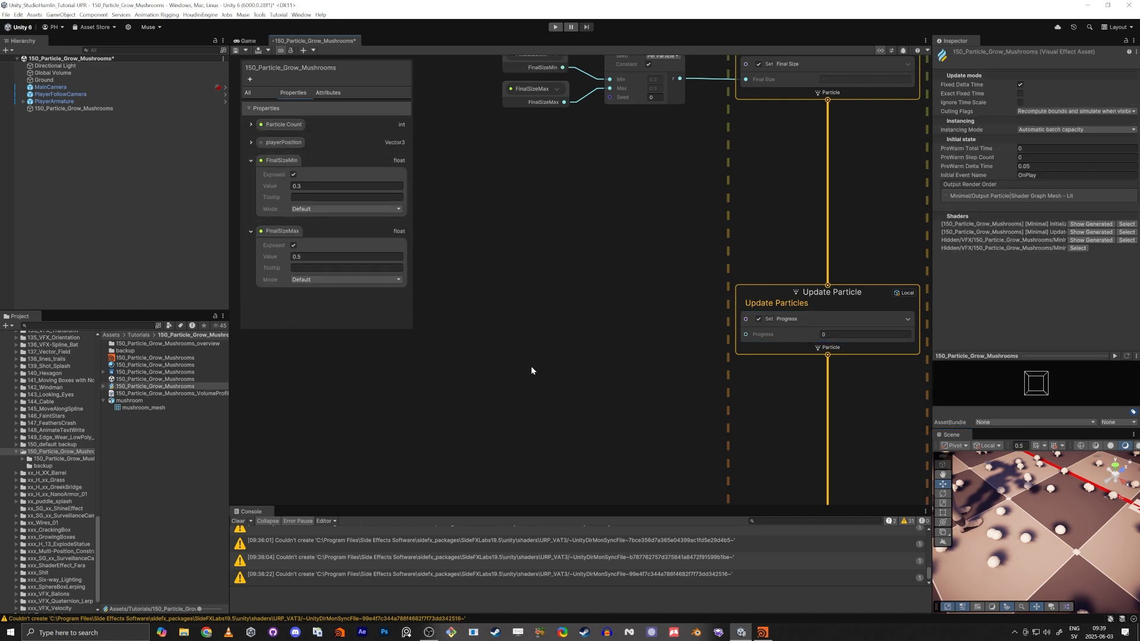
key("space")
type("e")
key("BackSpace")
type("get pos")
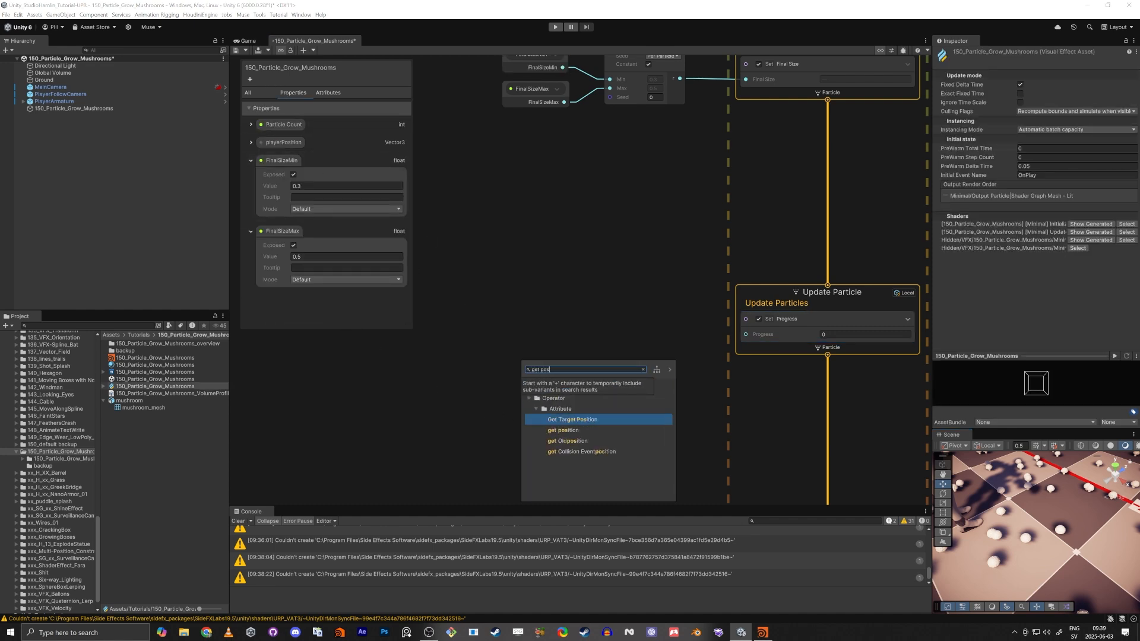
key("Down")
key("Return")
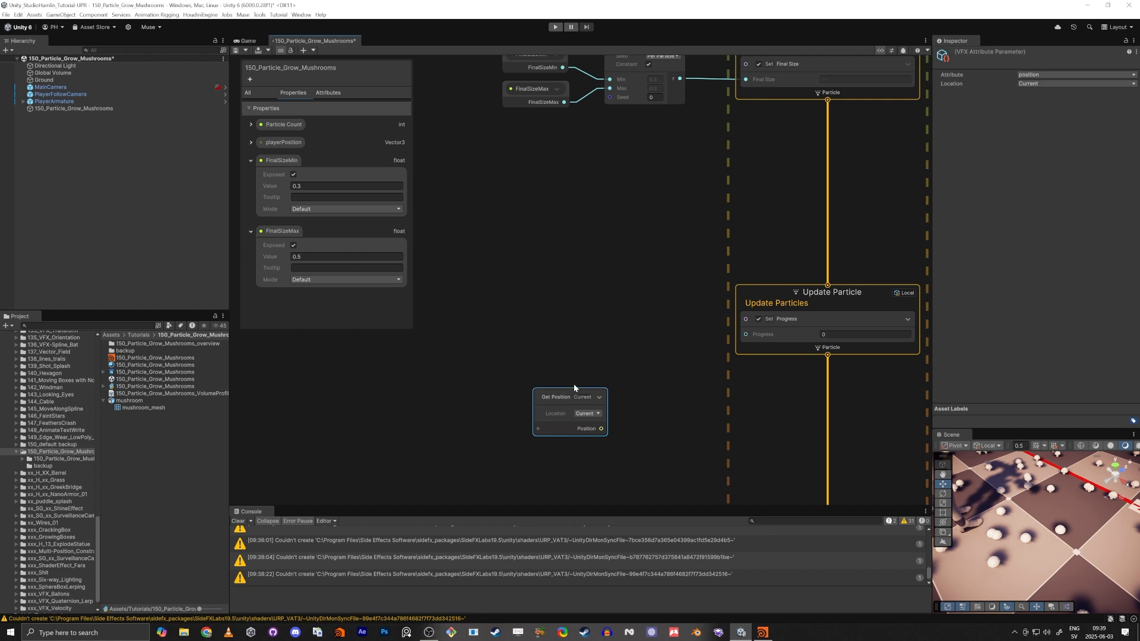
left_click_drag(570, 393, 513, 350)
middle_click_drag(490, 310, 550, 332)
scroll(558, 330, "down", 2)
left_click_drag(556, 364, 464, 293)
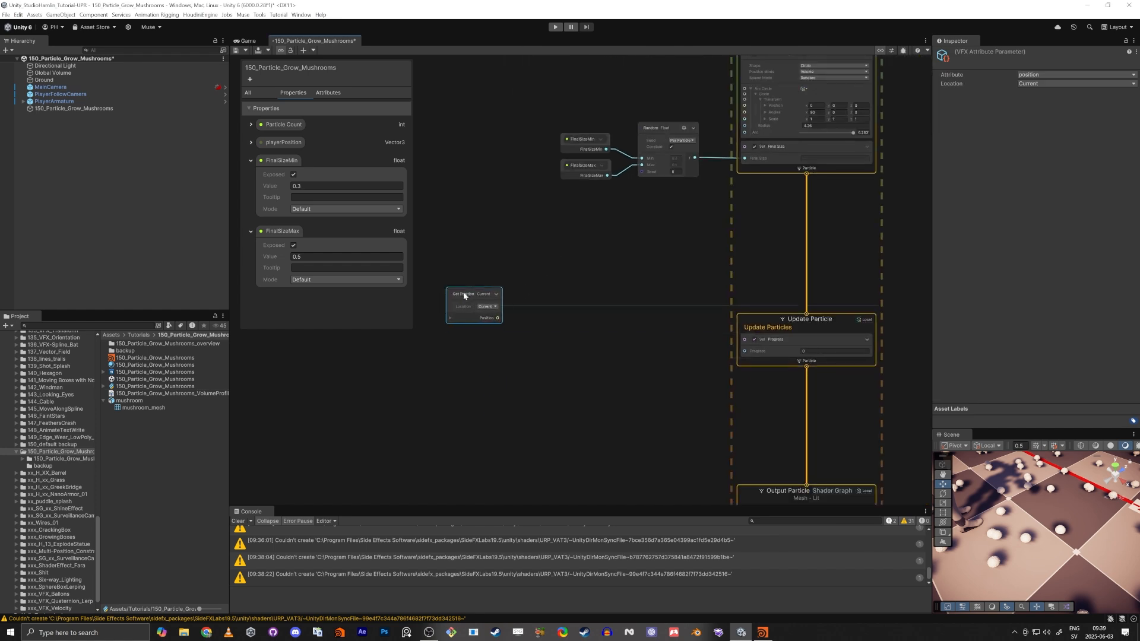
Add the playerPosition property as a node in the graph, grouped directly beneath the Get Position node.
left_click(249, 145)
left_click_drag(416, 373, 416, 389)
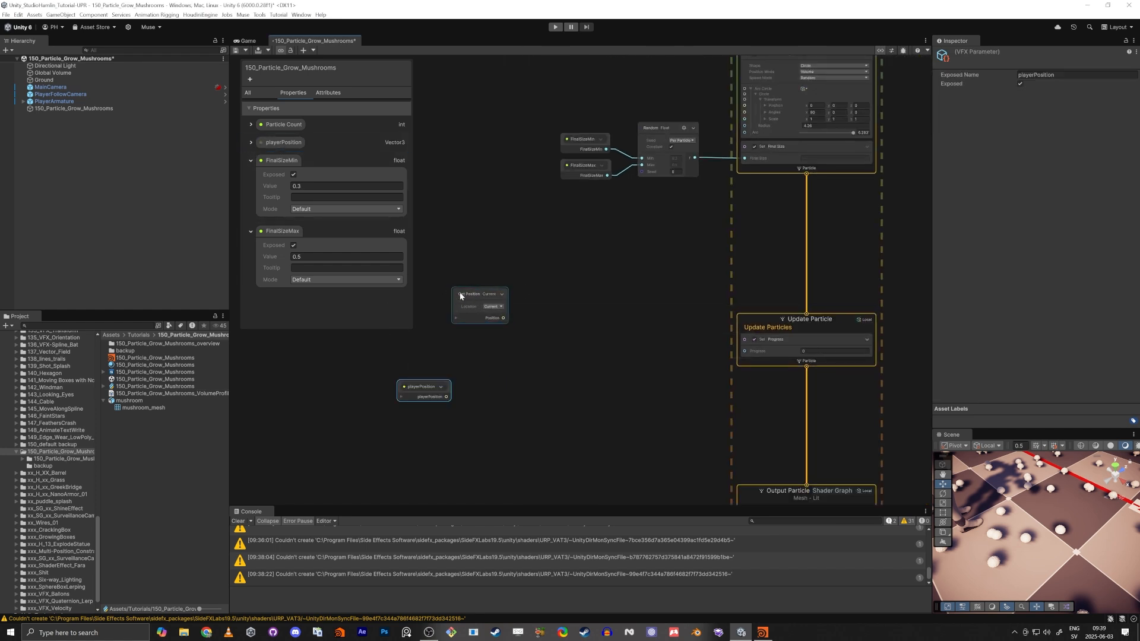
left_click_drag(468, 299, 411, 354)
scroll(424, 351, "up", 5)
middle_click_drag(585, 384, 526, 343)
scroll(516, 358, "down", 3)
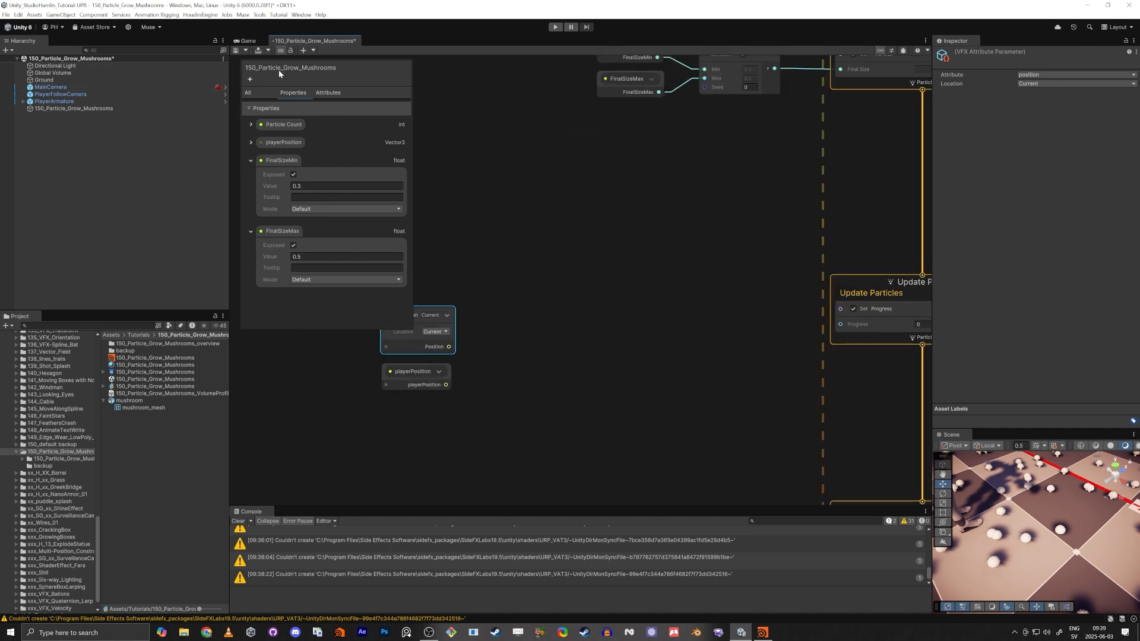
Collapse the FinalSizeMin and FinalSizeMax details and shorten the blackboard, moving the two position nodes clear beneath it.
left_click(251, 160)
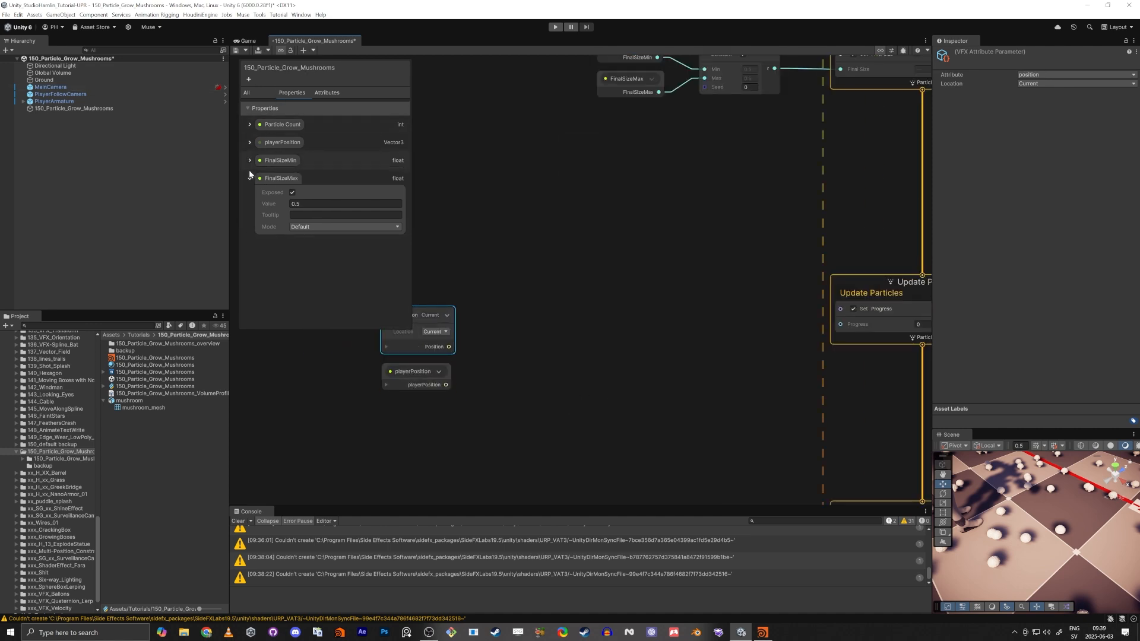
left_click(249, 179)
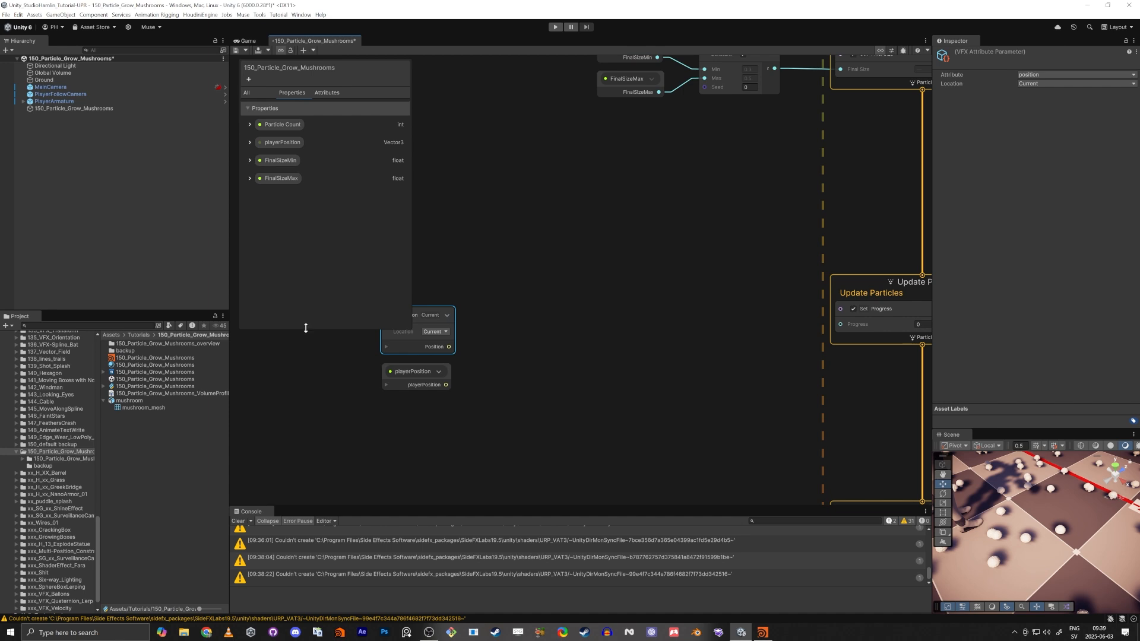
left_click_drag(306, 329, 309, 213)
left_click_drag(369, 296, 351, 350)
Add a vector Distance node beside the Get Position and playerPosition nodes.
left_click(465, 334)
key("space")
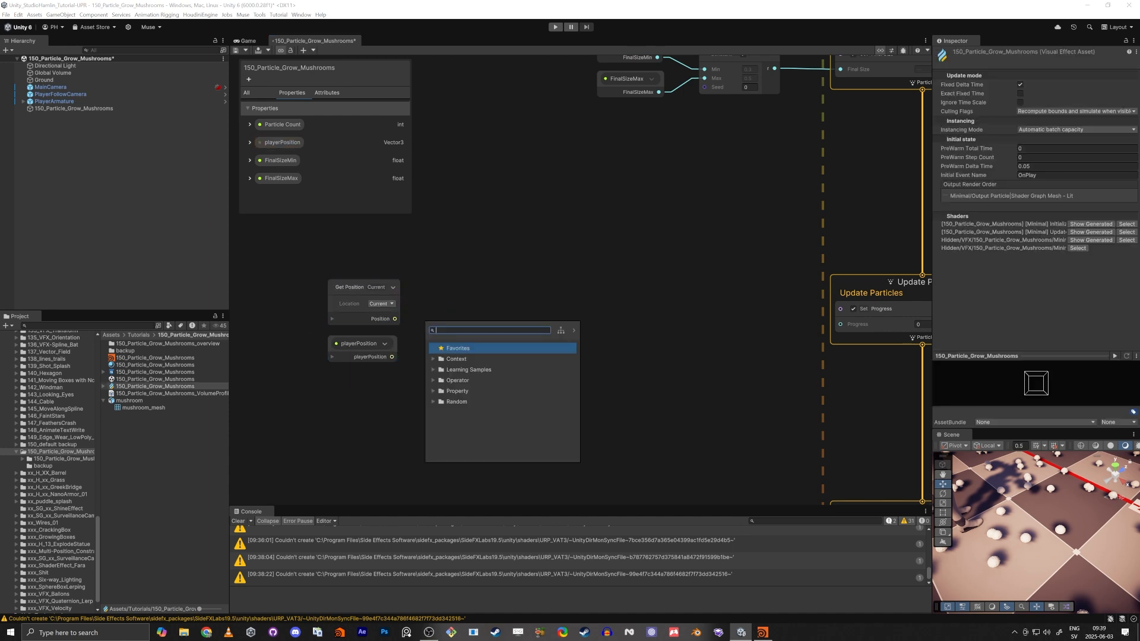
type("get d")
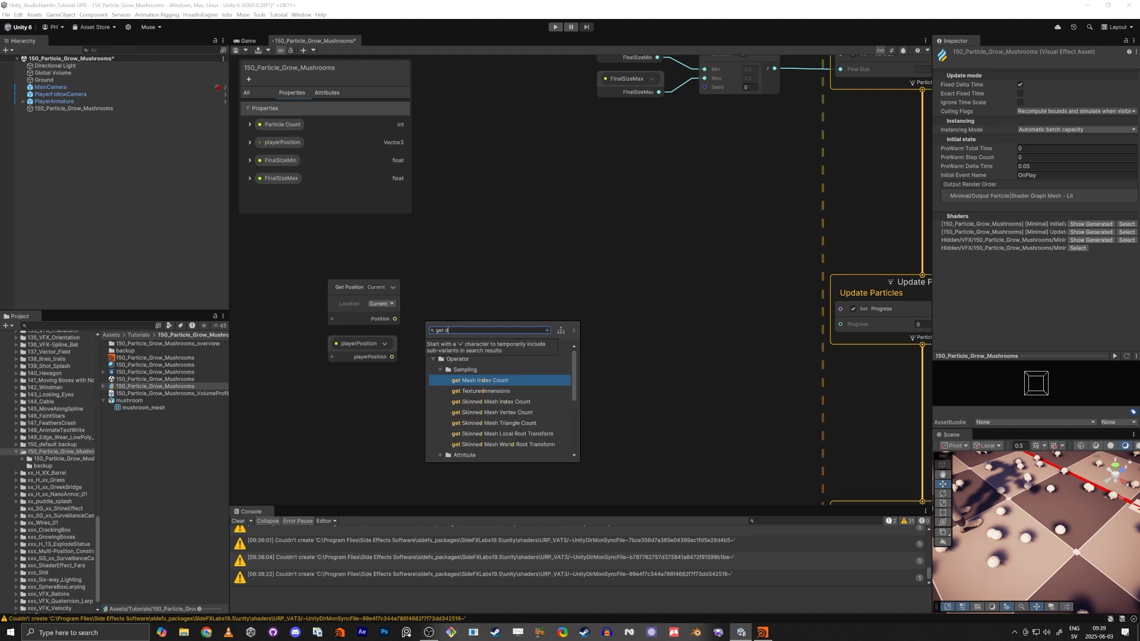
key("BackSpace")
key("BackSpace")
key("BackSpace")
key("BackSpace")
key("BackSpace")
type("distan")
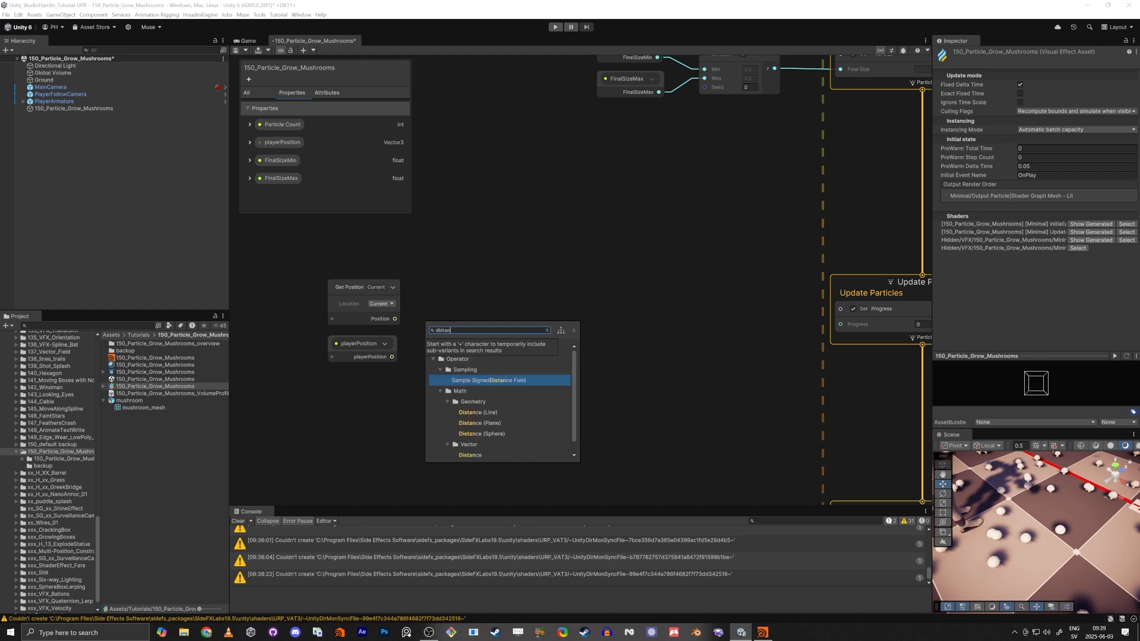
key("Down")
key("Down")
key("Down")
key("Down")
key("Down")
key("Down")
key("Down")
key("Return")
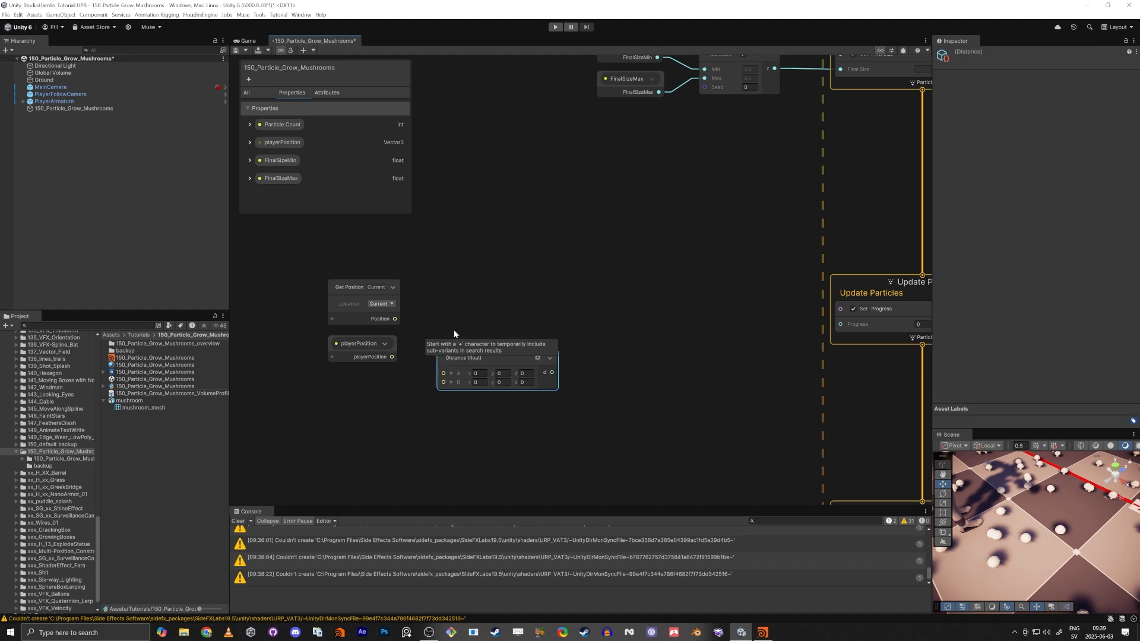
left_click_drag(484, 360, 487, 318)
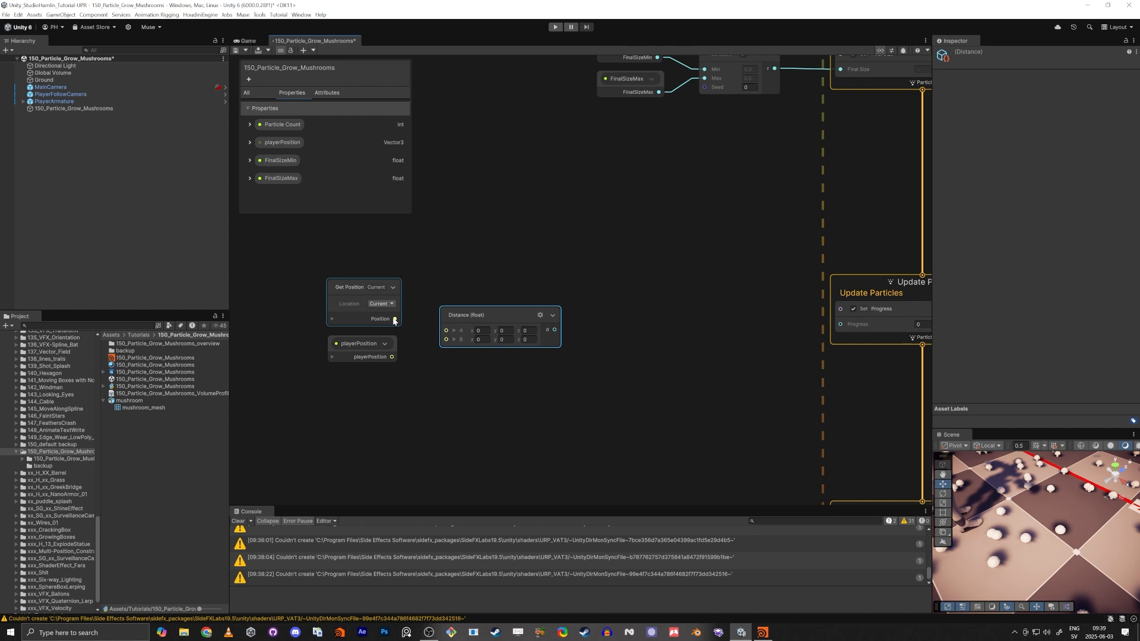
Connect Get Position and playerPosition to the Distance node's A and B inputs, and feed its result into Set Progress.
left_click_drag(395, 319, 393, 359)
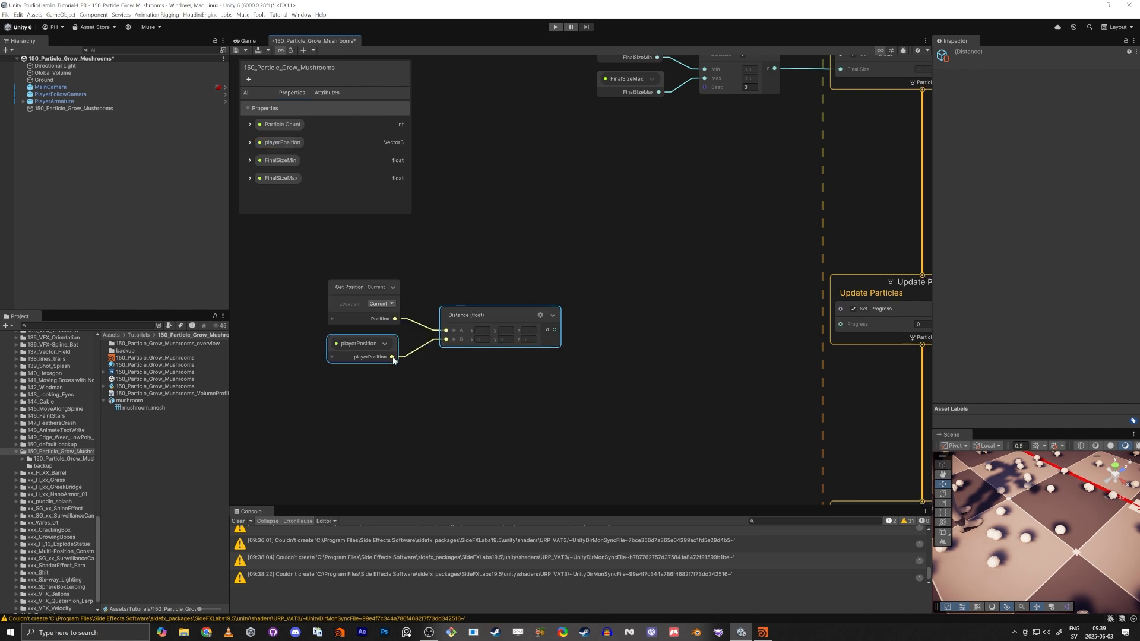
left_click(362, 351)
left_click(368, 289, "shift")
left_click_drag(368, 288, 367, 291)
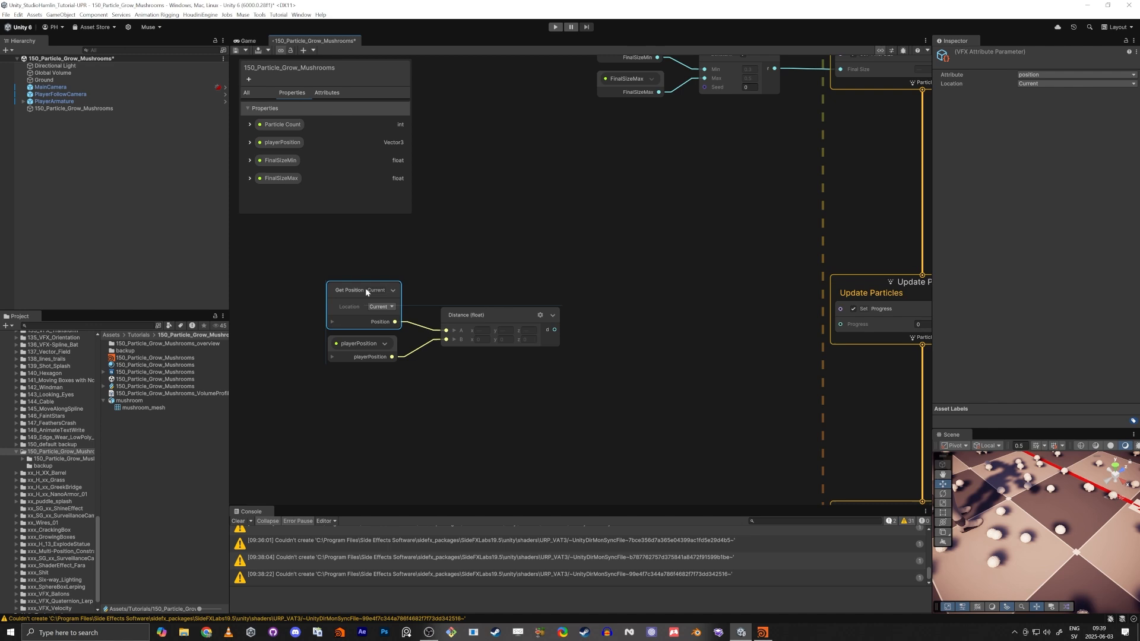
left_click(486, 312)
middle_click_drag(761, 334, 717, 371)
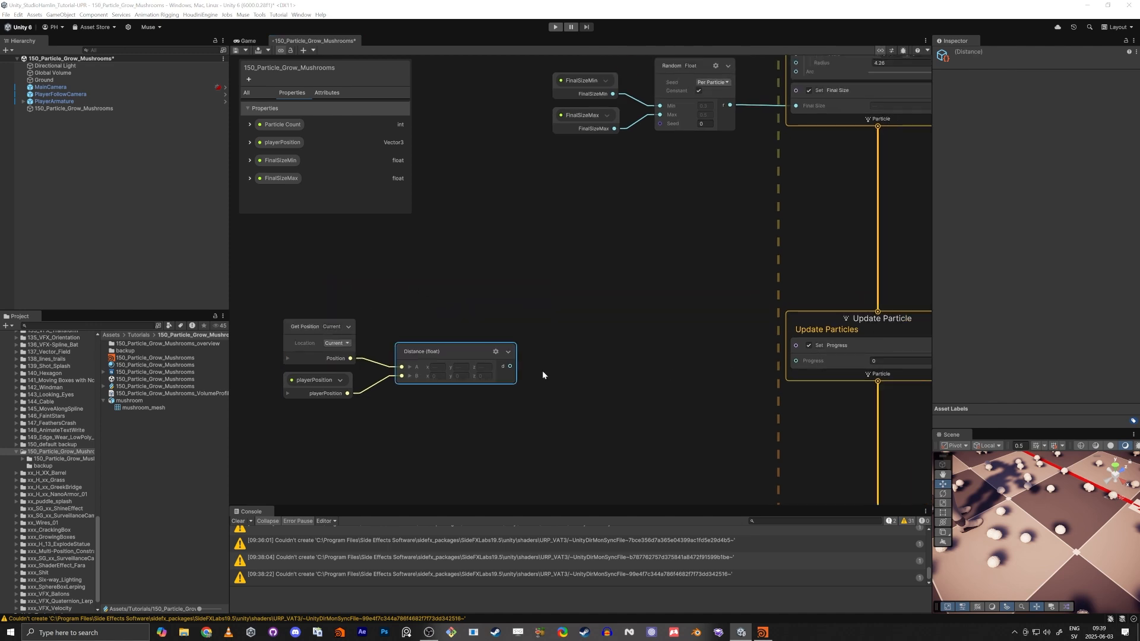
left_click_drag(510, 368, 795, 360)
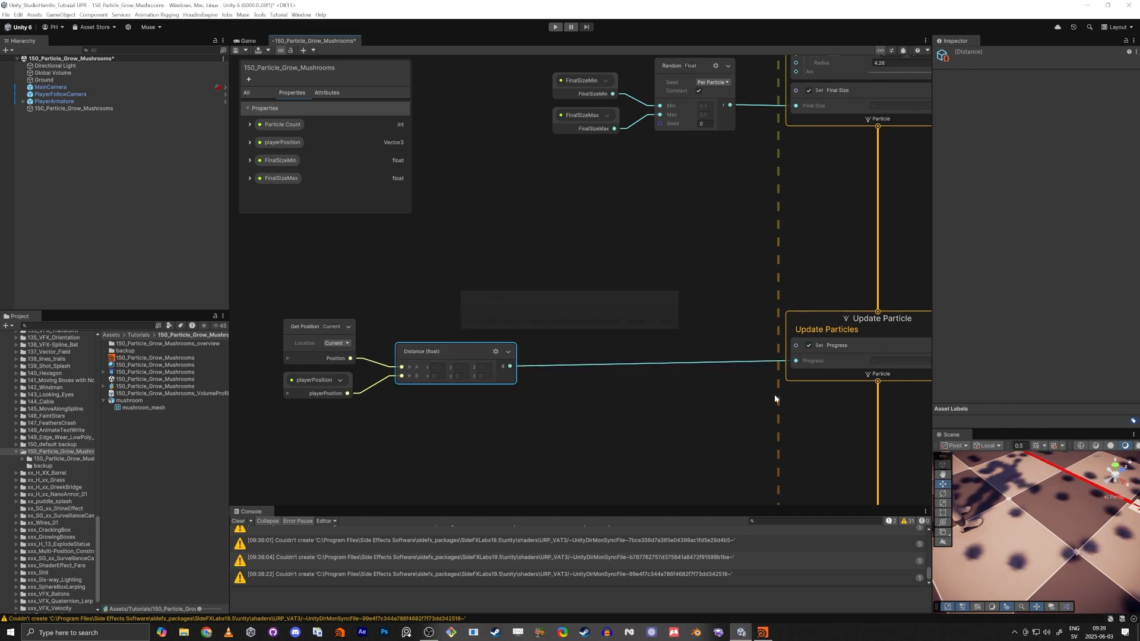
Add a Get Progress node and connect it to the Progress input of the Output Particle context.
middle_click_drag(731, 414, 619, 311)
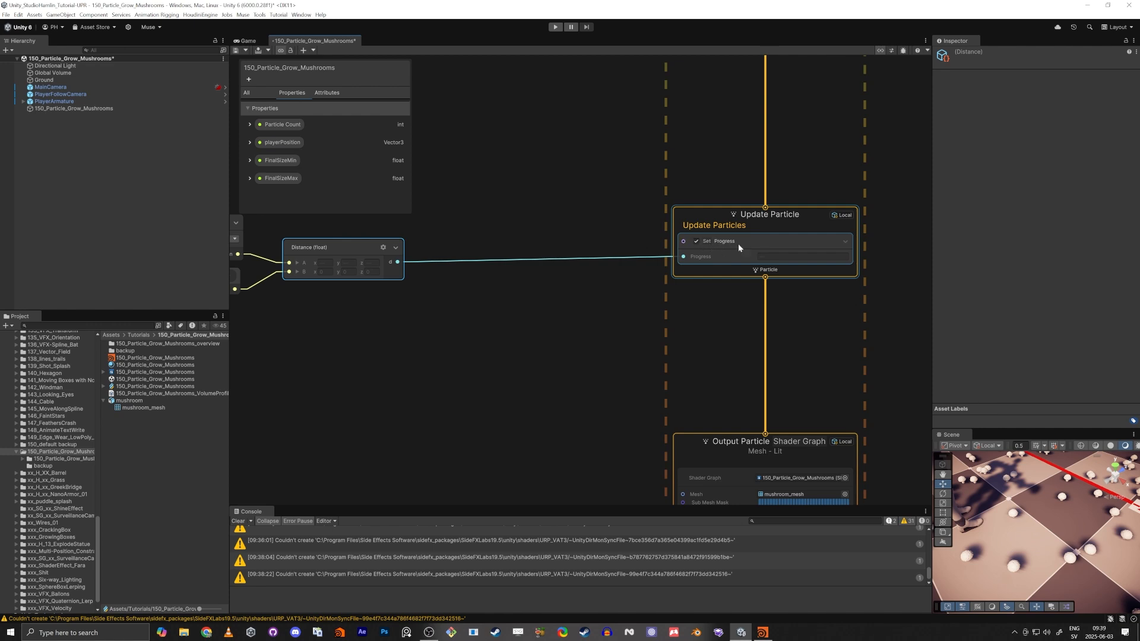
middle_click_drag(605, 406, 585, 163)
scroll(671, 274, "up", 3)
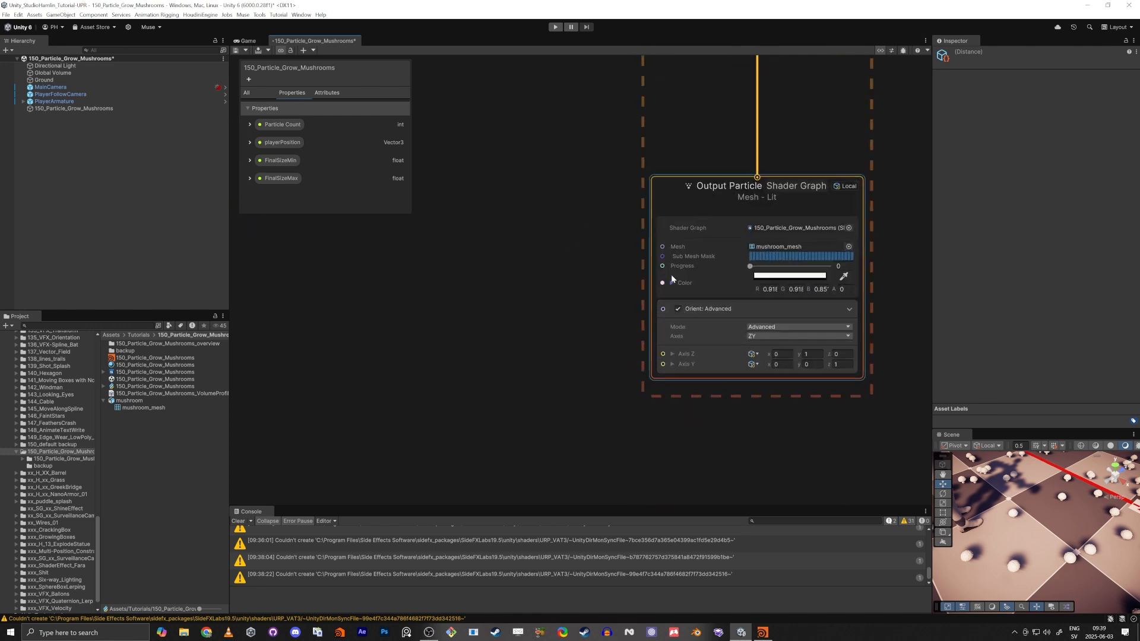
left_click(480, 260)
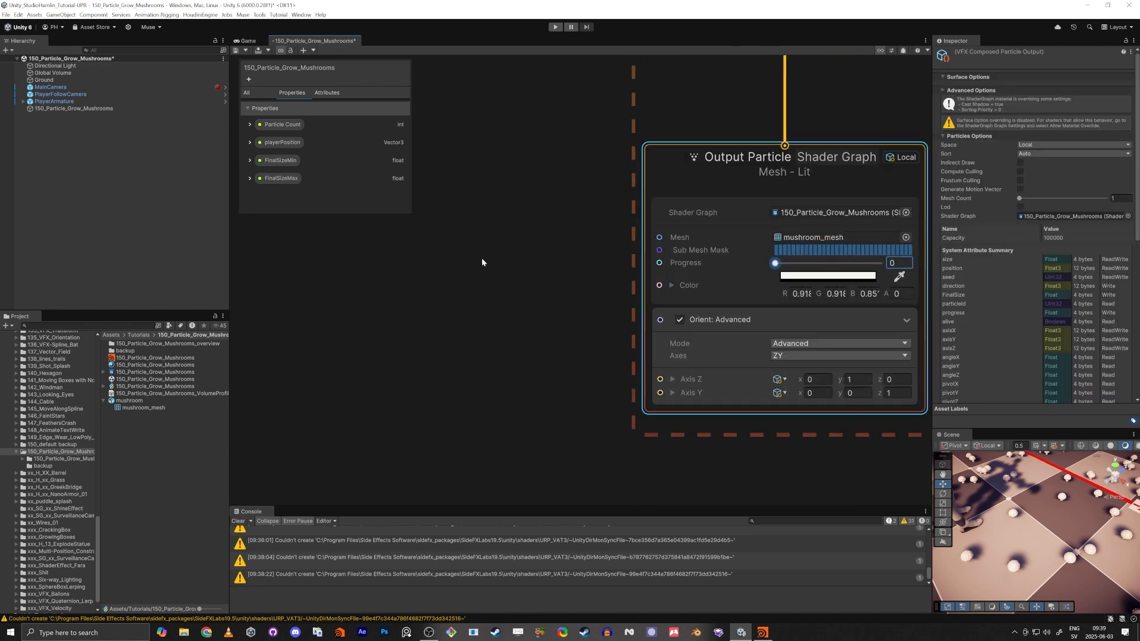
key("space")
type("get po")
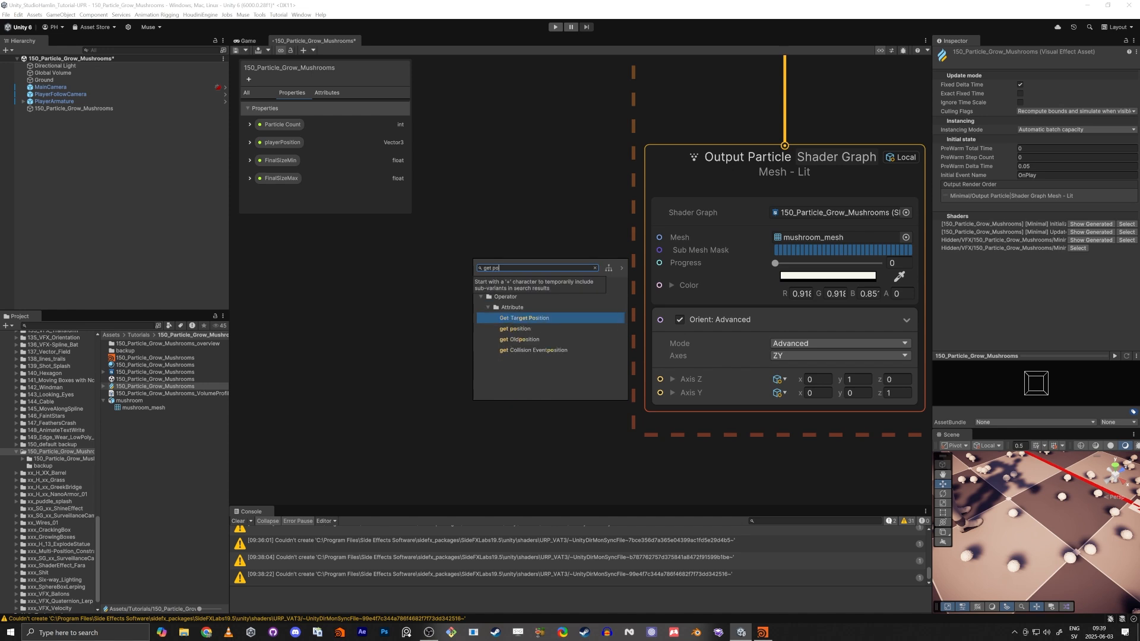
key("Down")
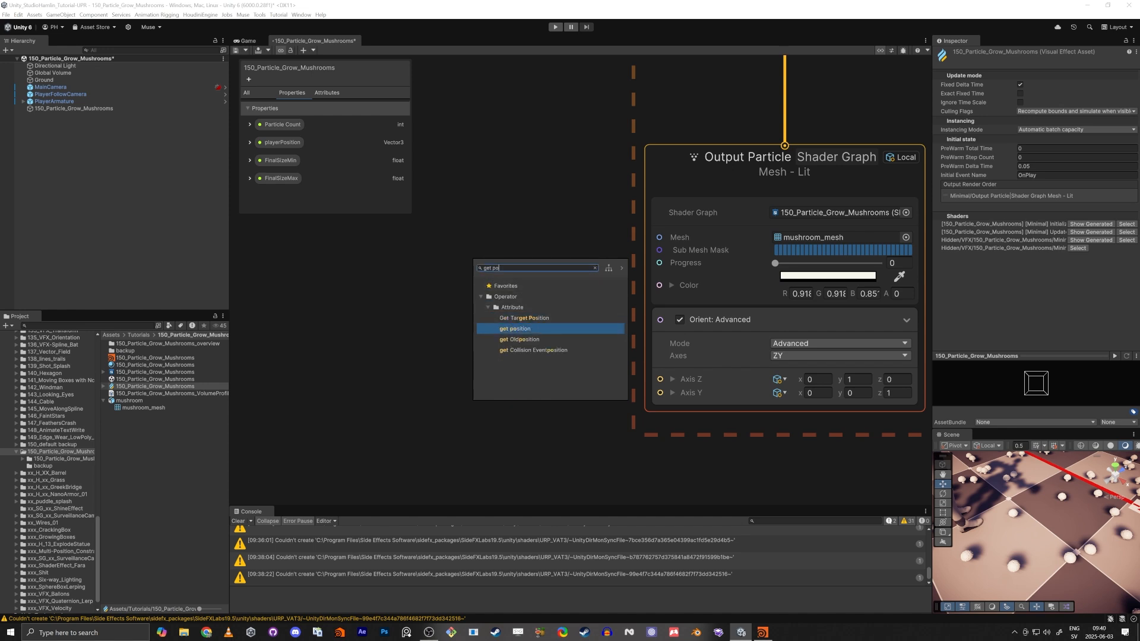
key("BackSpace")
type("r")
key("Return")
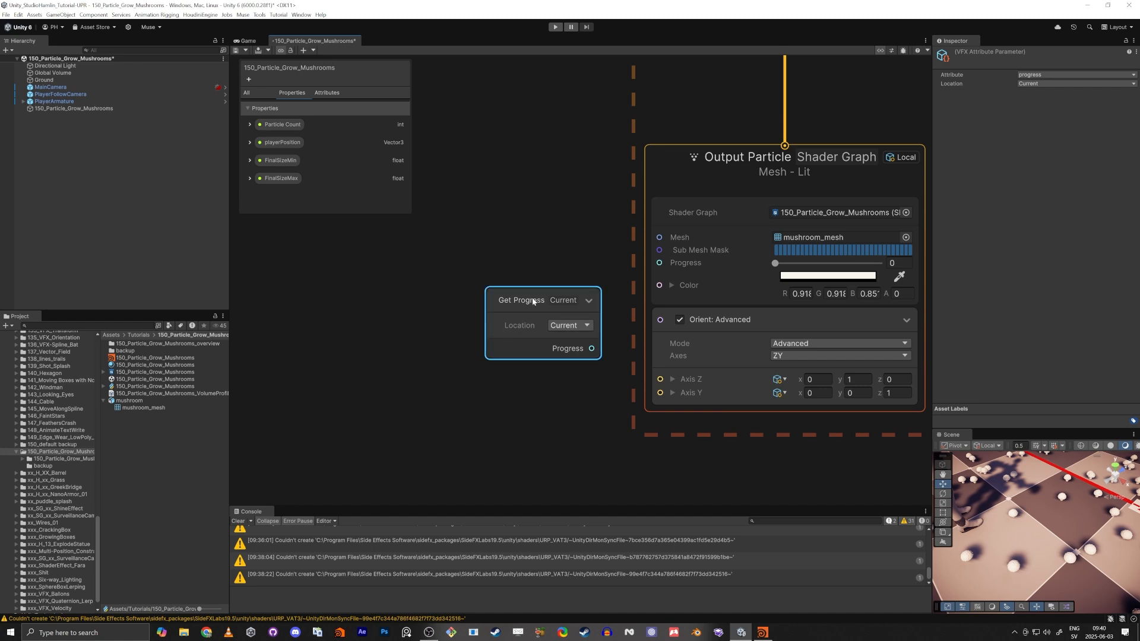
left_click_drag(659, 262, 495, 283)
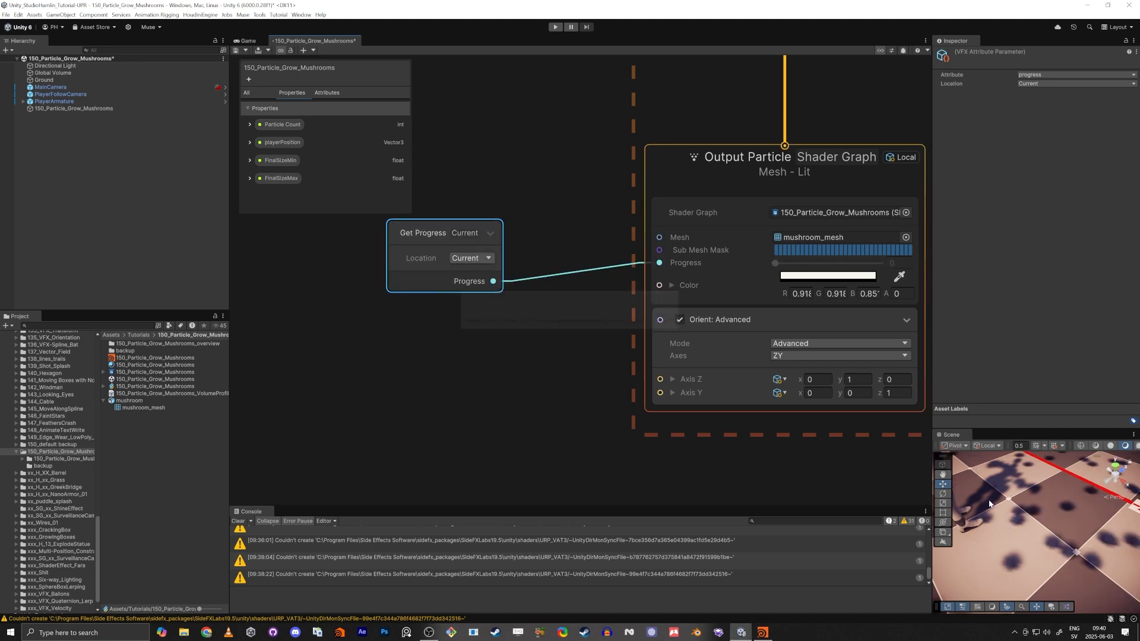
Examine how the mushrooms' growth varies with distance from the player in the Scene view, and review the Distance connection in the graph.
right_click_drag(990, 517, 1043, 565)
key("w")
key("s")
right_click(80, 551)
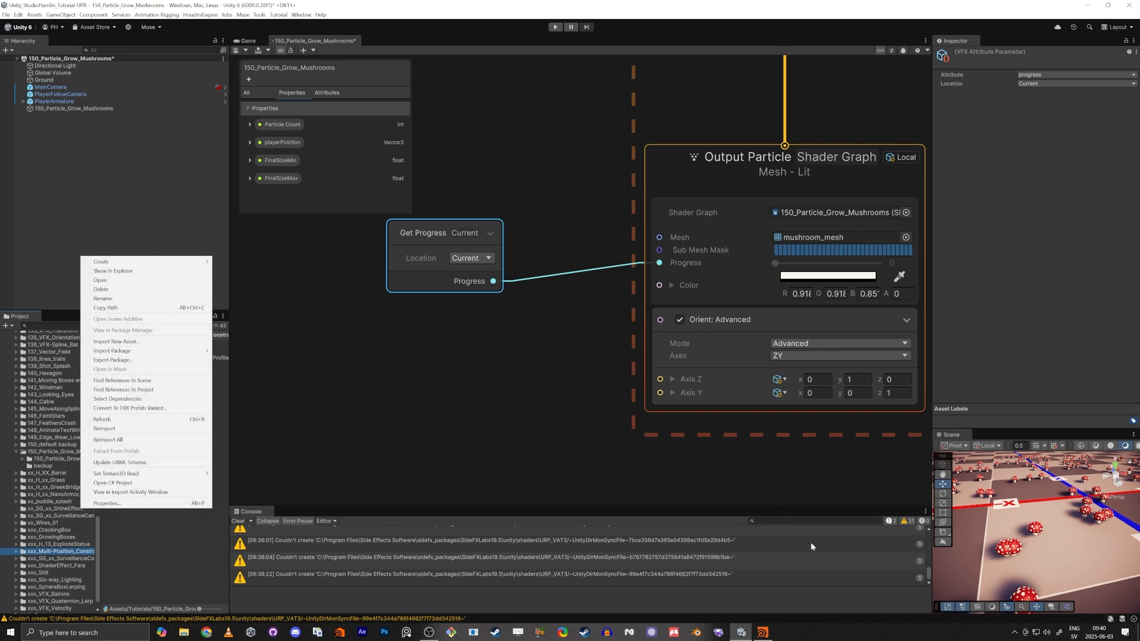
left_click(1050, 546)
key("d")
mouse_move(1049, 546)
right_mouse_down()
mouse_move(1011, 512)
mouse_move(1021, 547)
mouse_move(994, 585)
mouse_move(1065, 491)
mouse_move(1051, 532)
right_mouse_up()
middle_click_drag(392, 371, 452, 417)
scroll(453, 416, "down", 4)
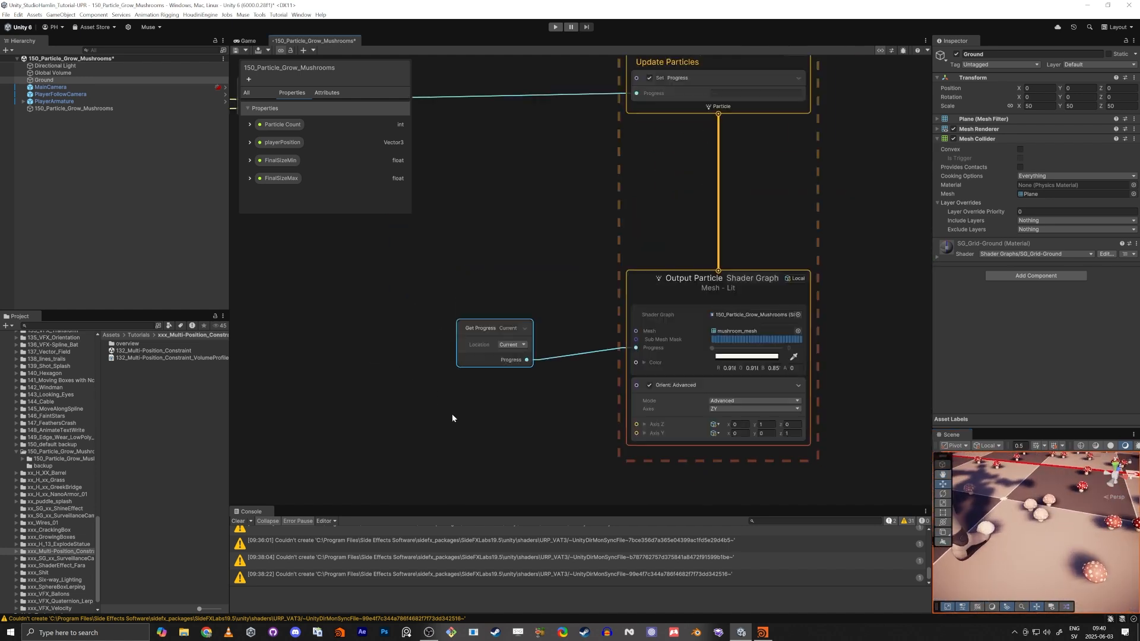
middle_click_drag(452, 272, 567, 417)
scroll(600, 329, "down", 2)
scroll(617, 337, "up", 5)
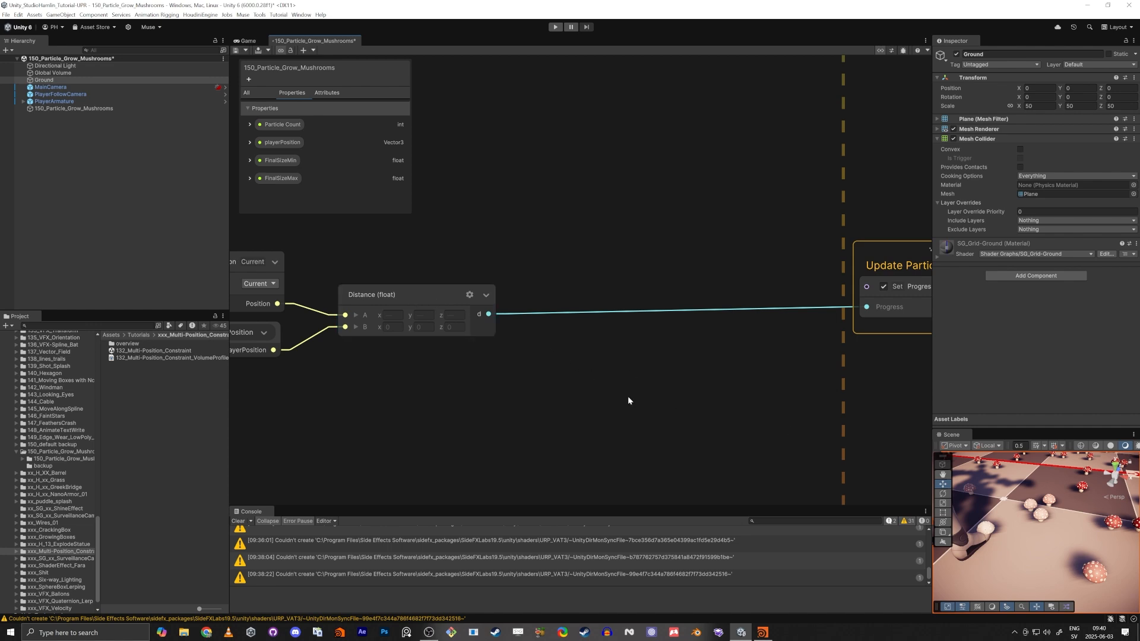
right_click_drag(1001, 522, 1063, 492)
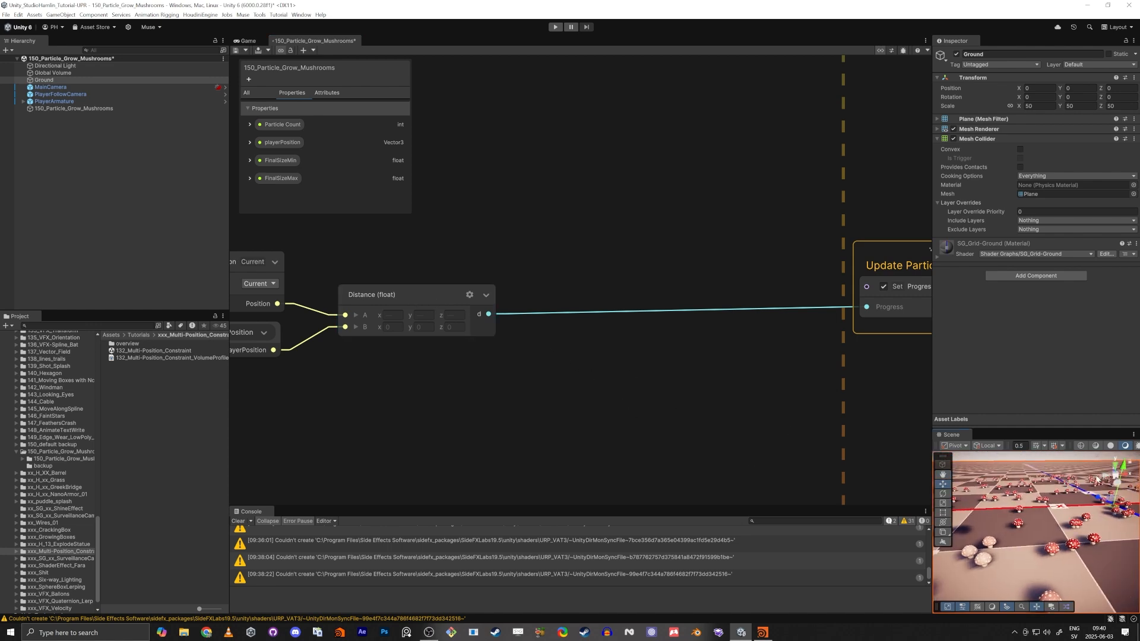
Insert a Remap node between the Distance output and the Set Progress input.
scroll(520, 379, "down", 2)
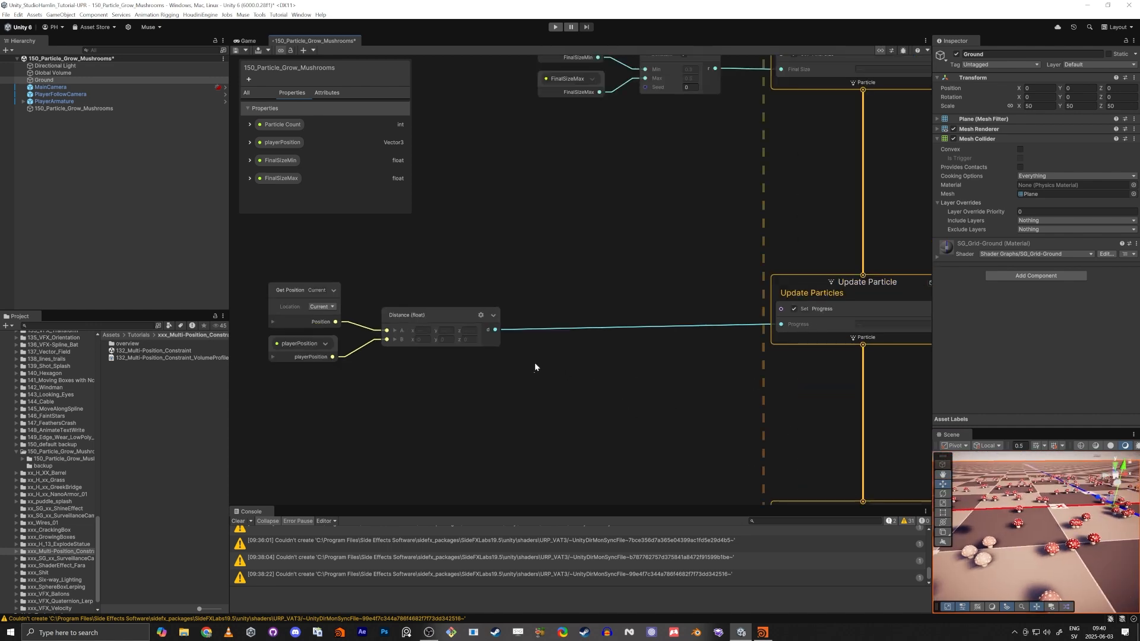
key("space")
type("remap")
key("Return")
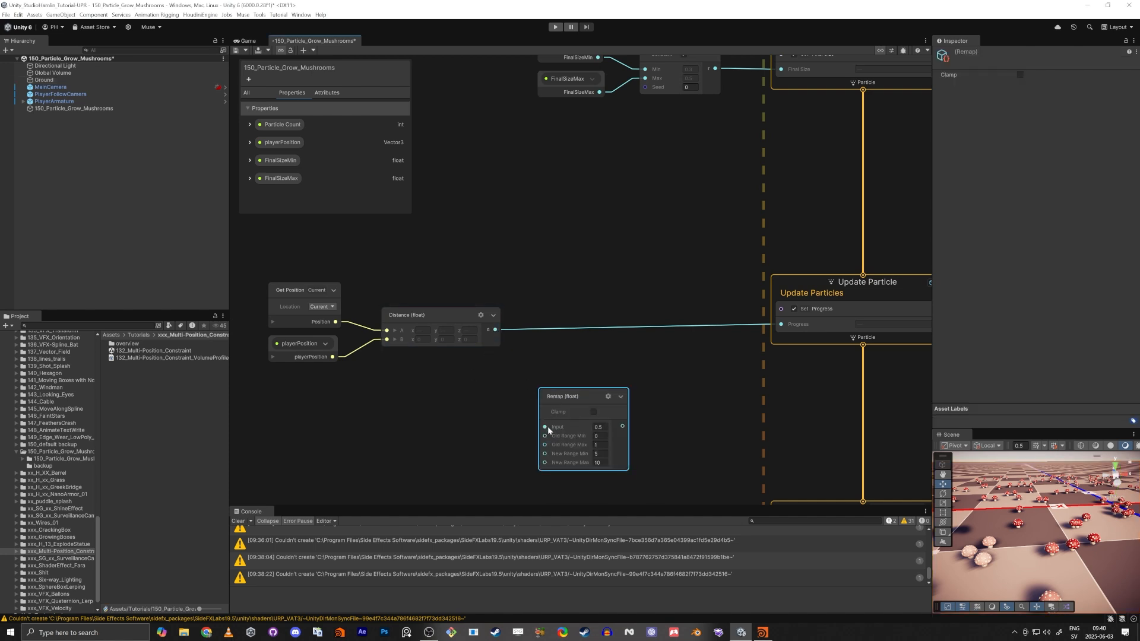
left_click_drag(544, 427, 495, 330)
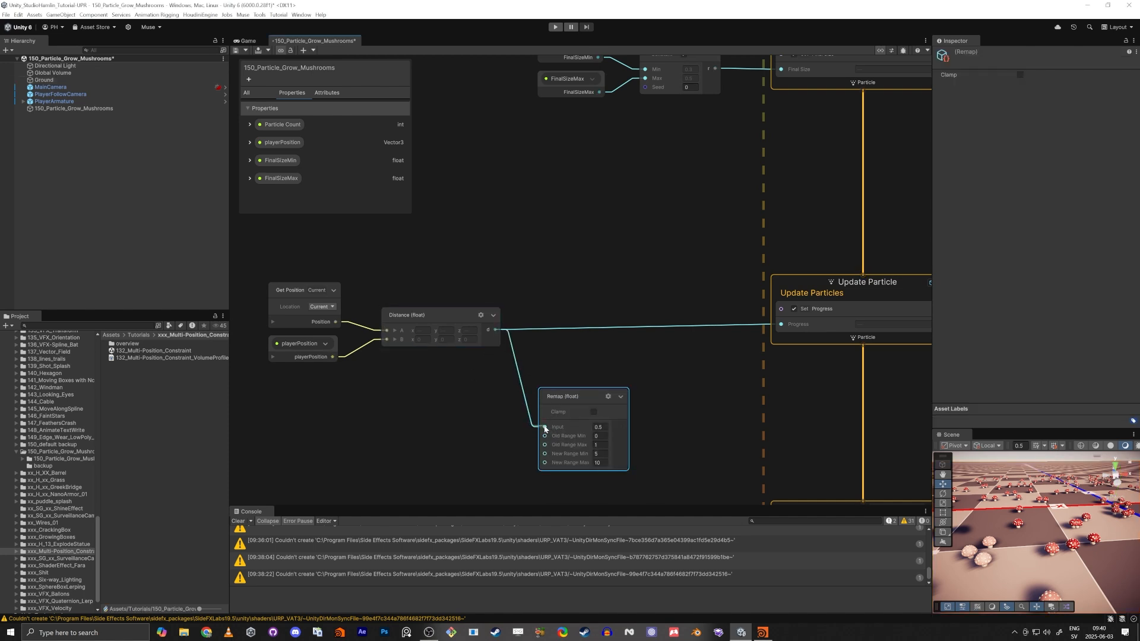
left_click_drag(586, 396, 600, 364)
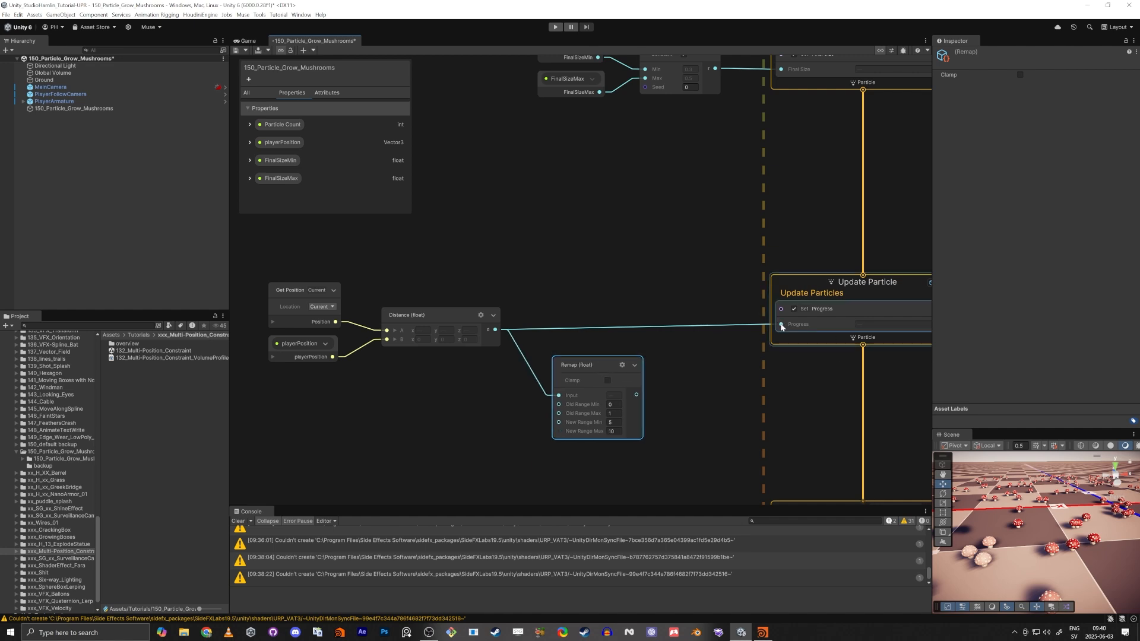
left_click_drag(781, 326, 636, 394)
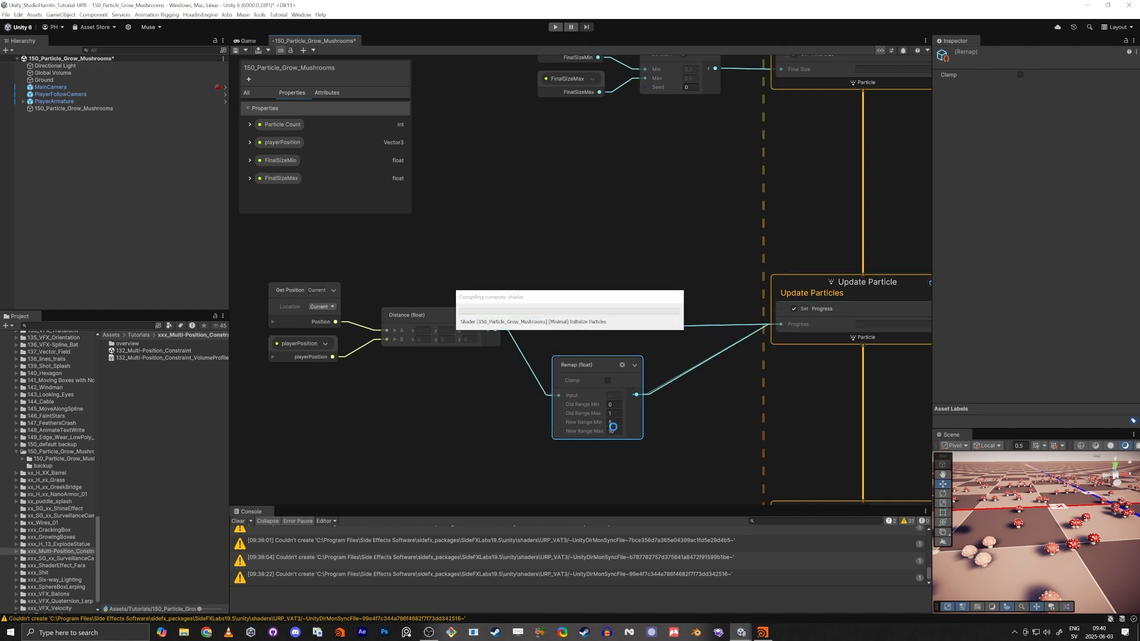
Set the Remap node's New Range to 0–1, line the node up between Distance and Set Progress, and save the graph.
left_click(613, 422)
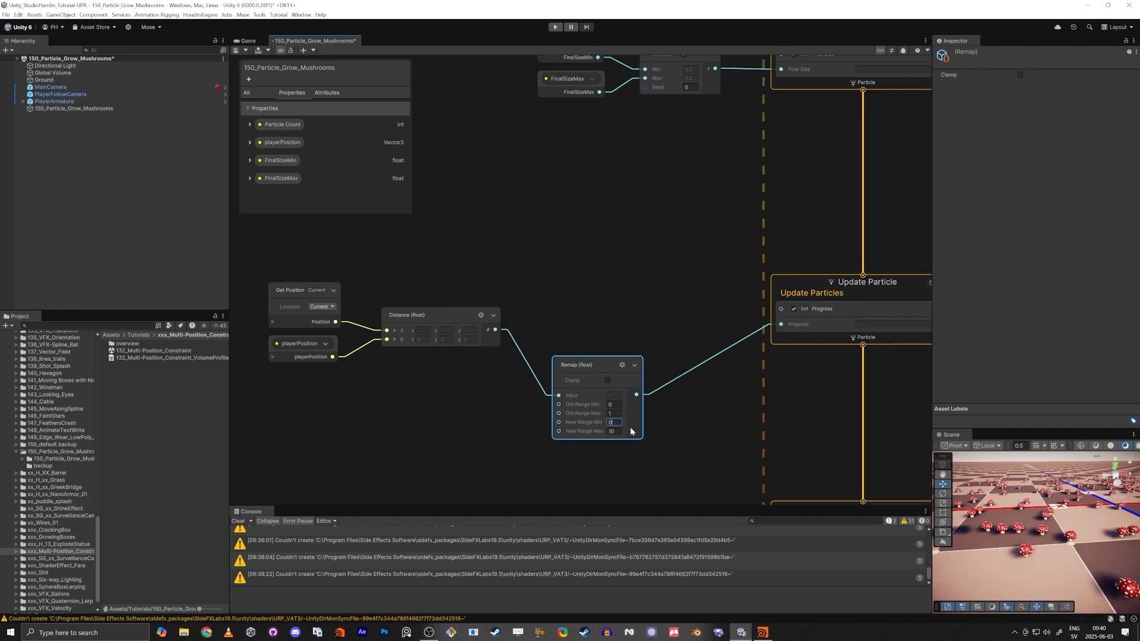
type("1")
left_click_drag(589, 367, 605, 299)
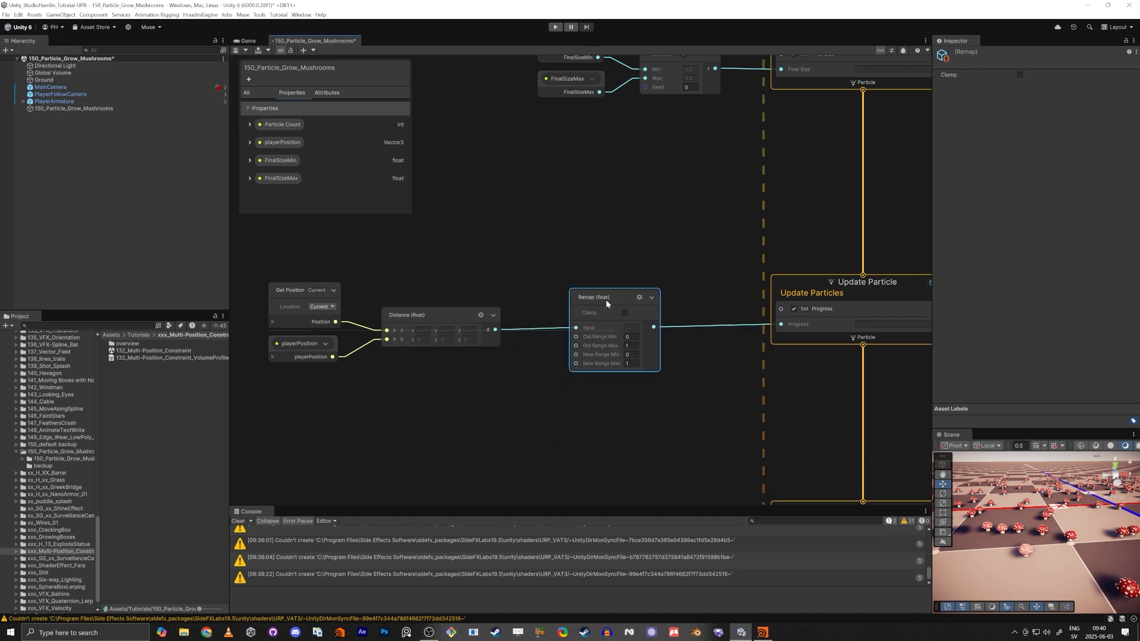
left_click(237, 52)
Enable Clamp on the Remap node and inspect the mushrooms close to and farther from the player.
right_click_drag(1079, 534, 1035, 592)
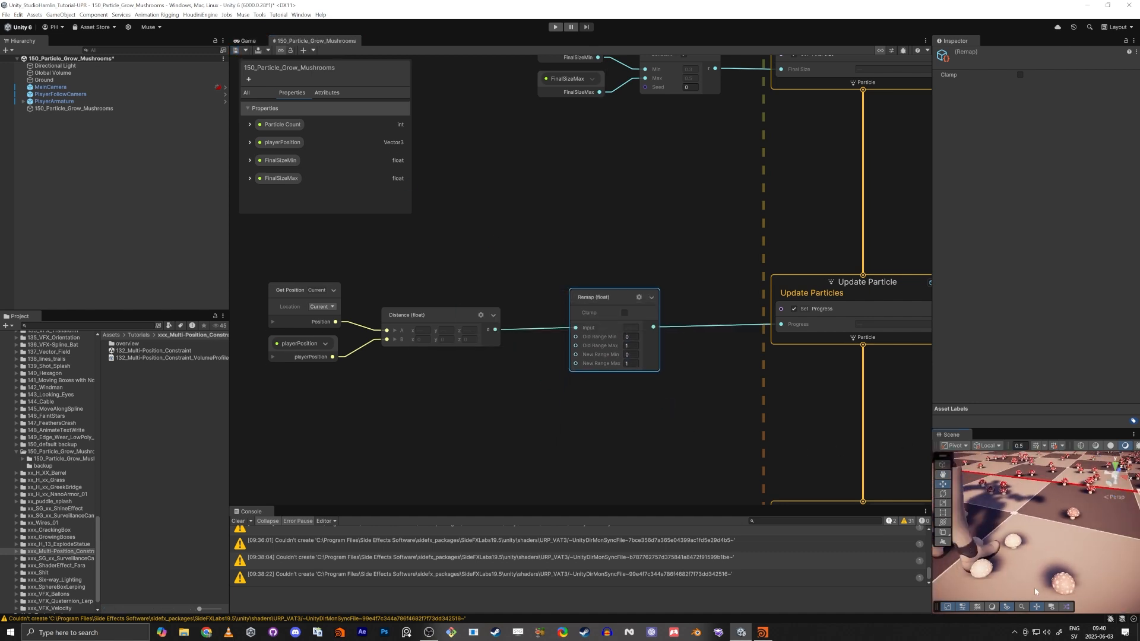
scroll(599, 362, "up", 5)
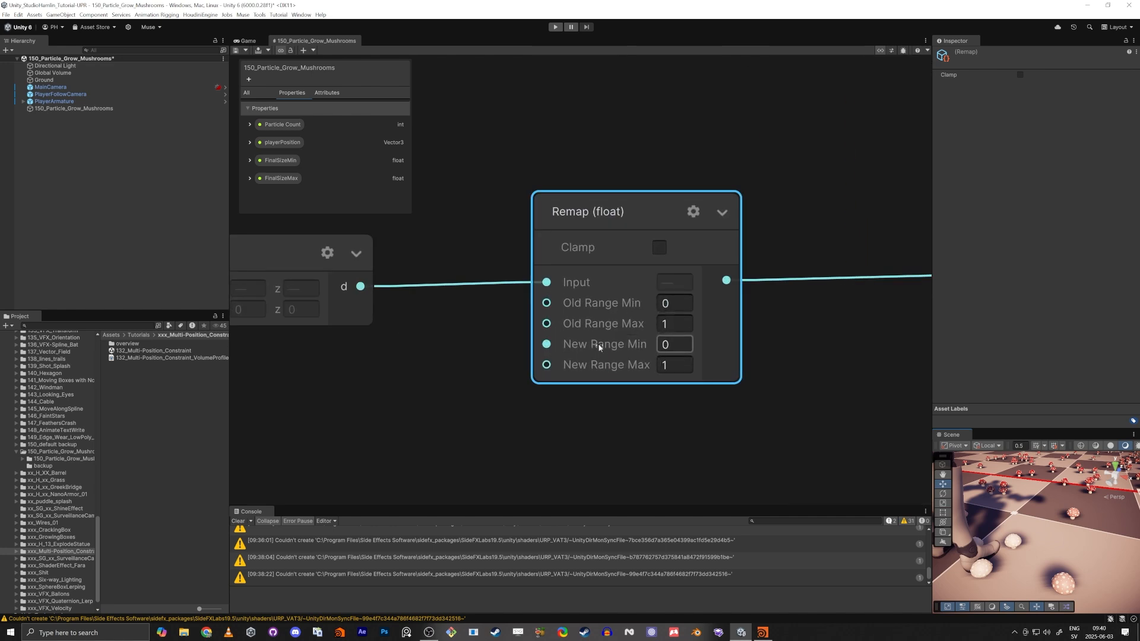
key("s")
right_click_drag(1034, 526, 1053, 530)
key("d")
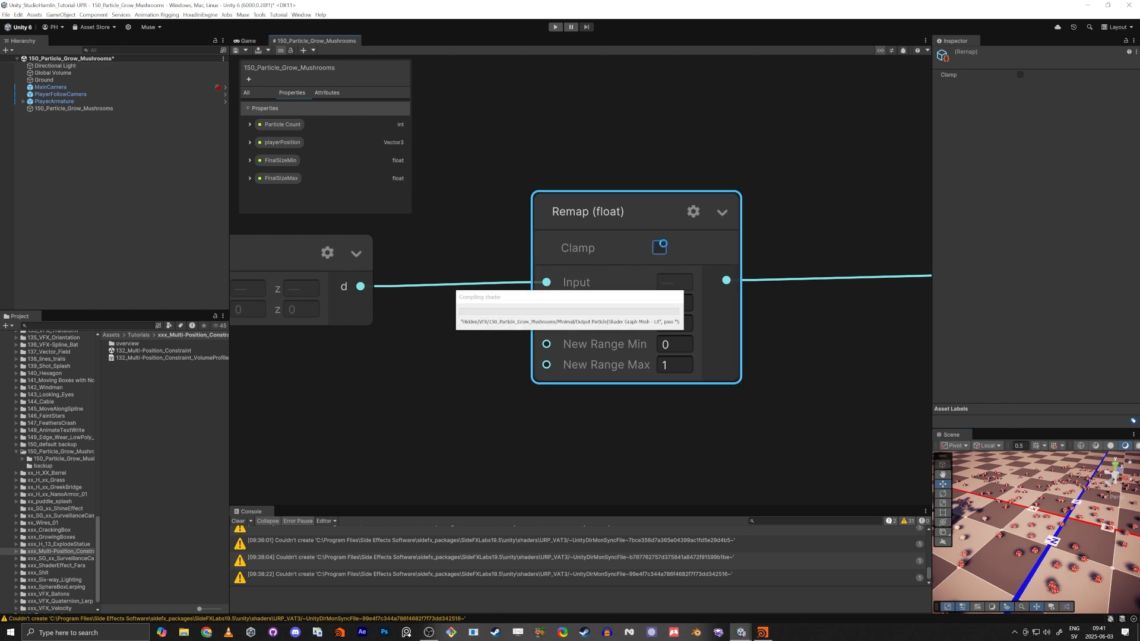
left_click(661, 248)
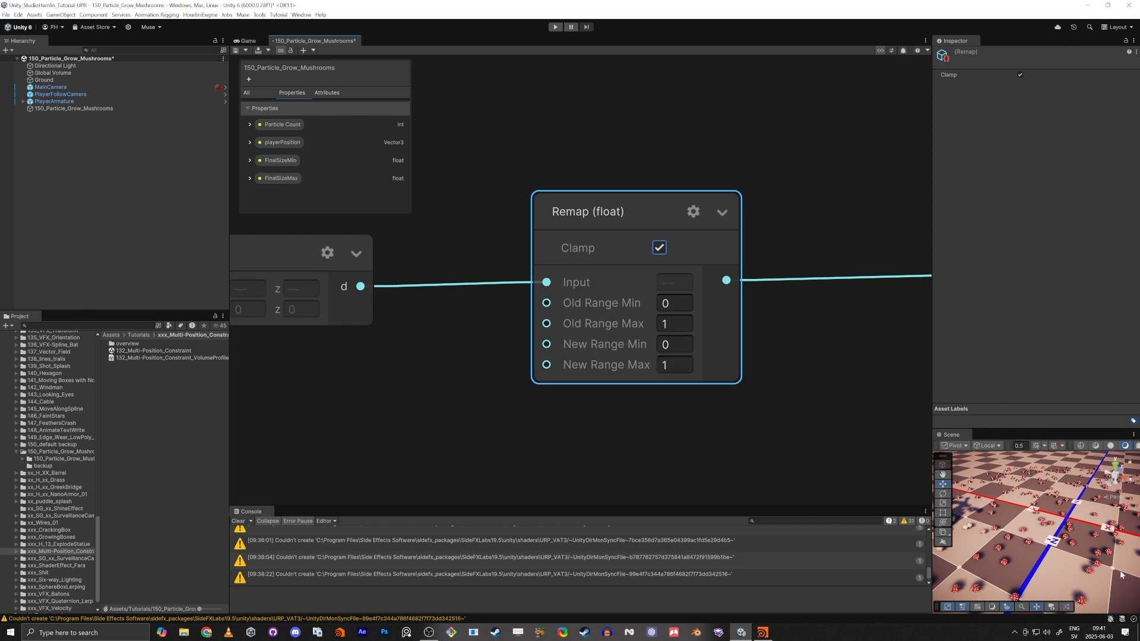
right_click_drag(996, 547, 945, 575)
key("w")
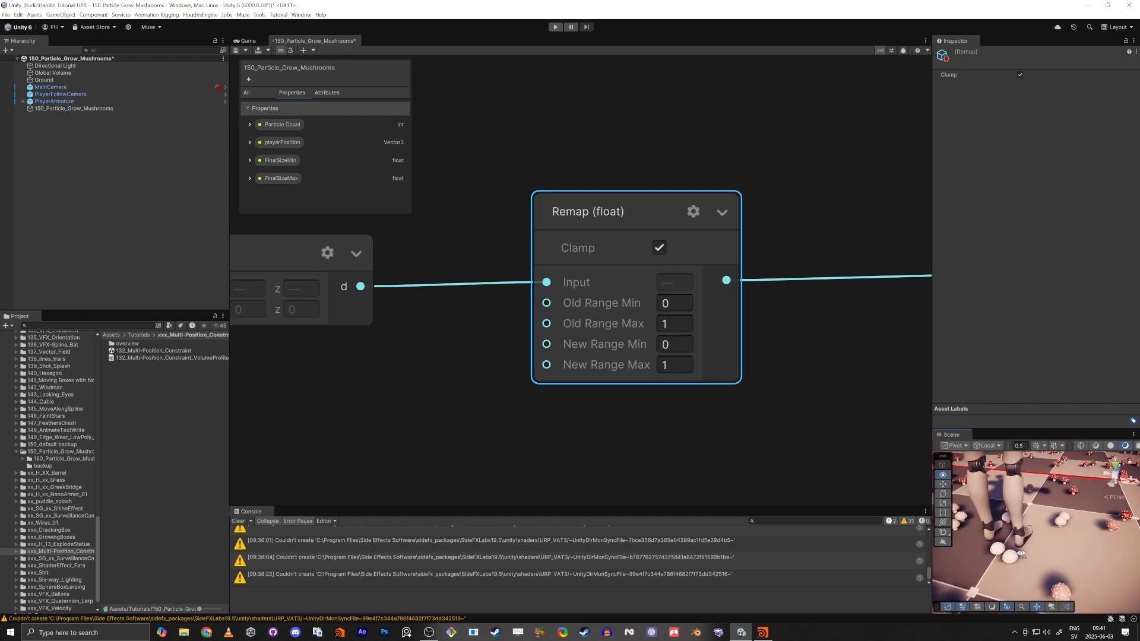
Invert the Remap output by setting New Range Min to 1 and New Range Max to 0.
left_click(674, 344)
type("1")
left_click(674, 364)
type("0")
key("Return")
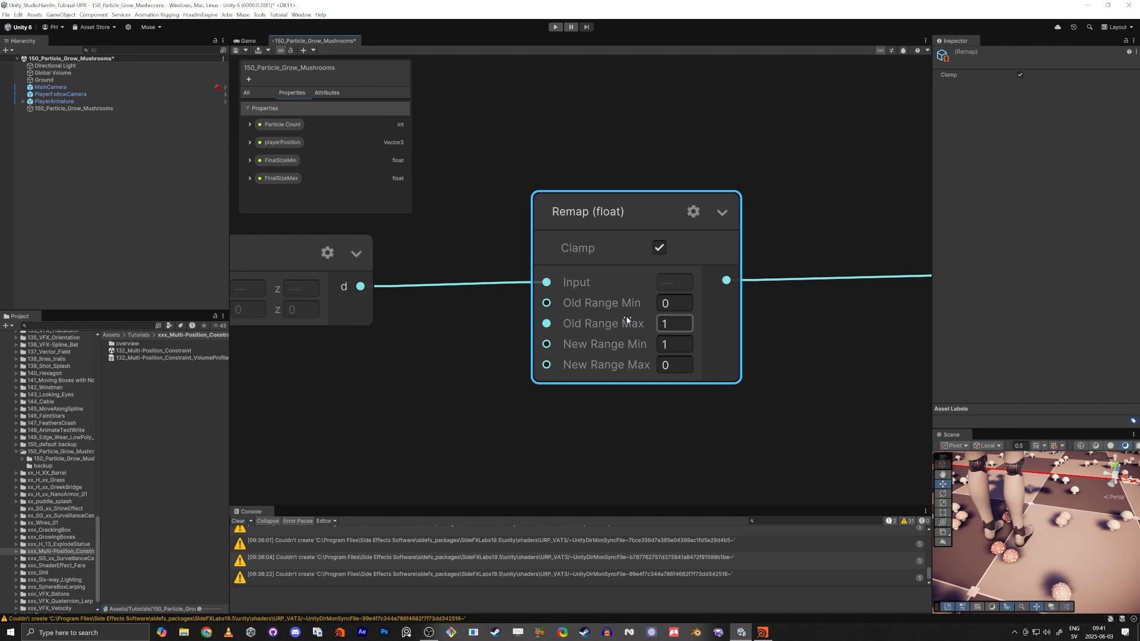
right_click_drag(1016, 533, 1038, 552)
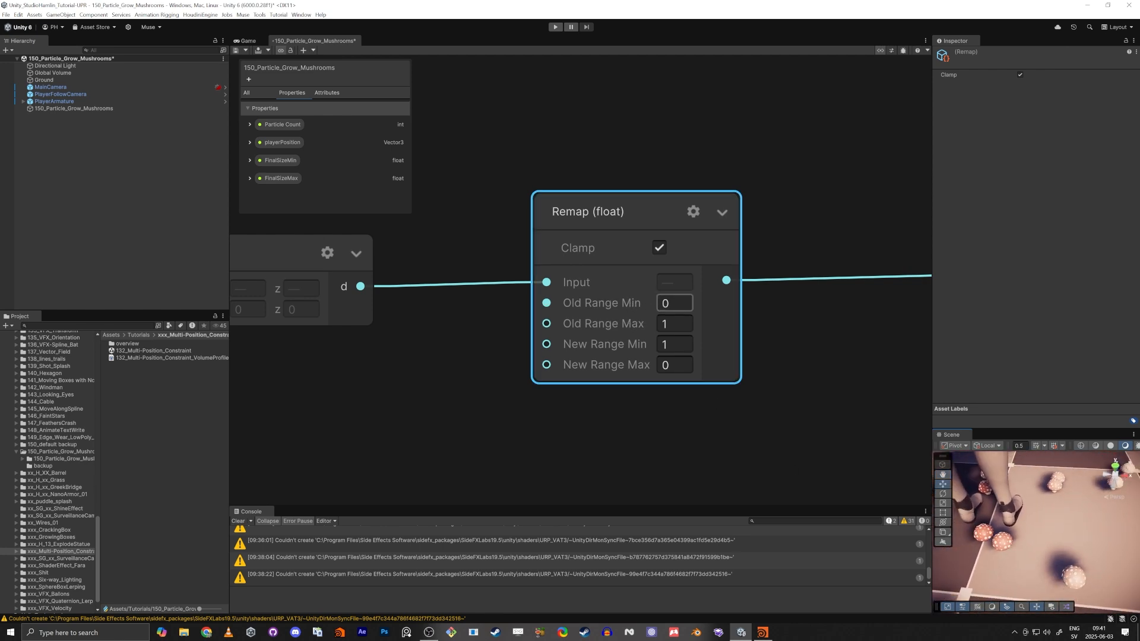
Try an Old Range Min of 1 and Old Range Max of 1.1 on the Remap node and inspect the mushrooms.
type("1")
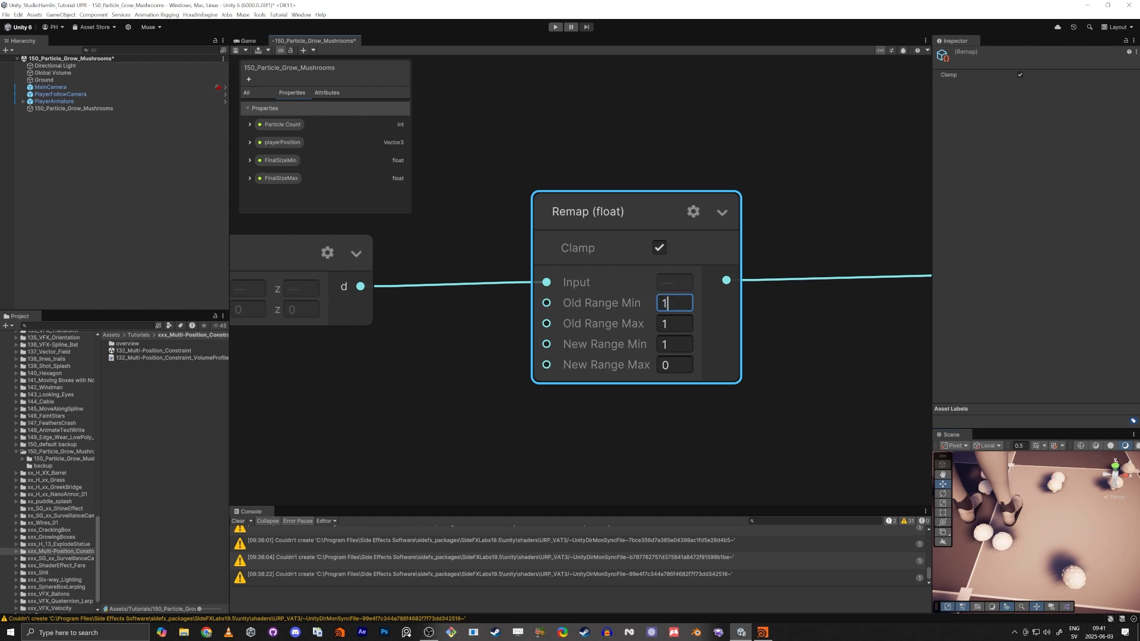
key("Tab")
type("2")
key("Tab")
key("s")
right_click_drag(1002, 542, 1026, 525)
type("1")
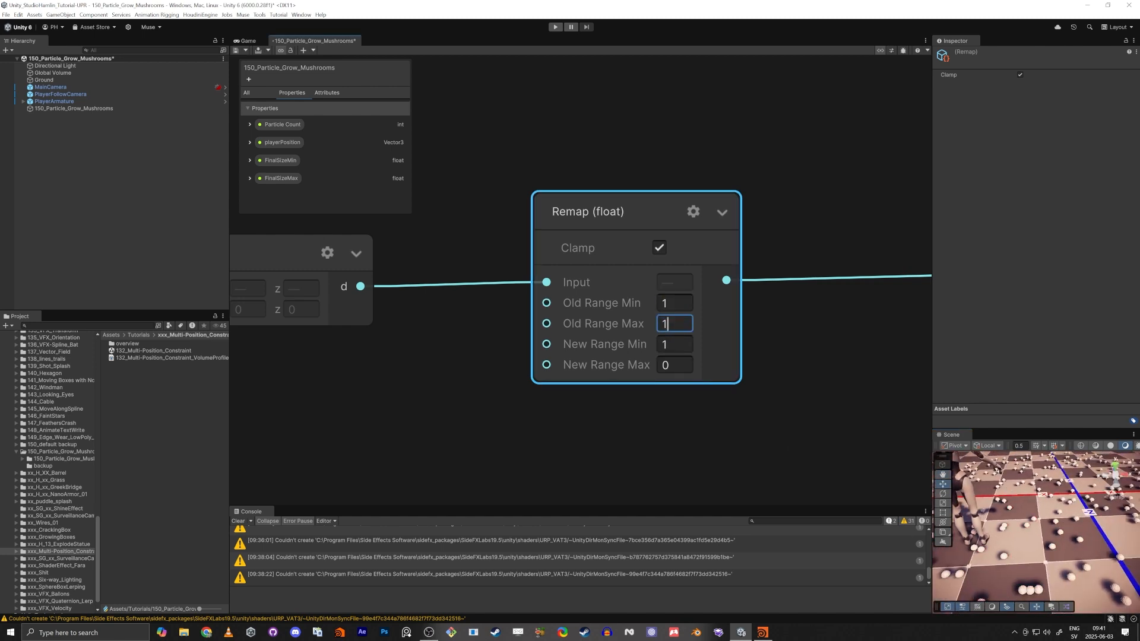
type(".2")
right_click_drag(1033, 523, 968, 527)
key("w")
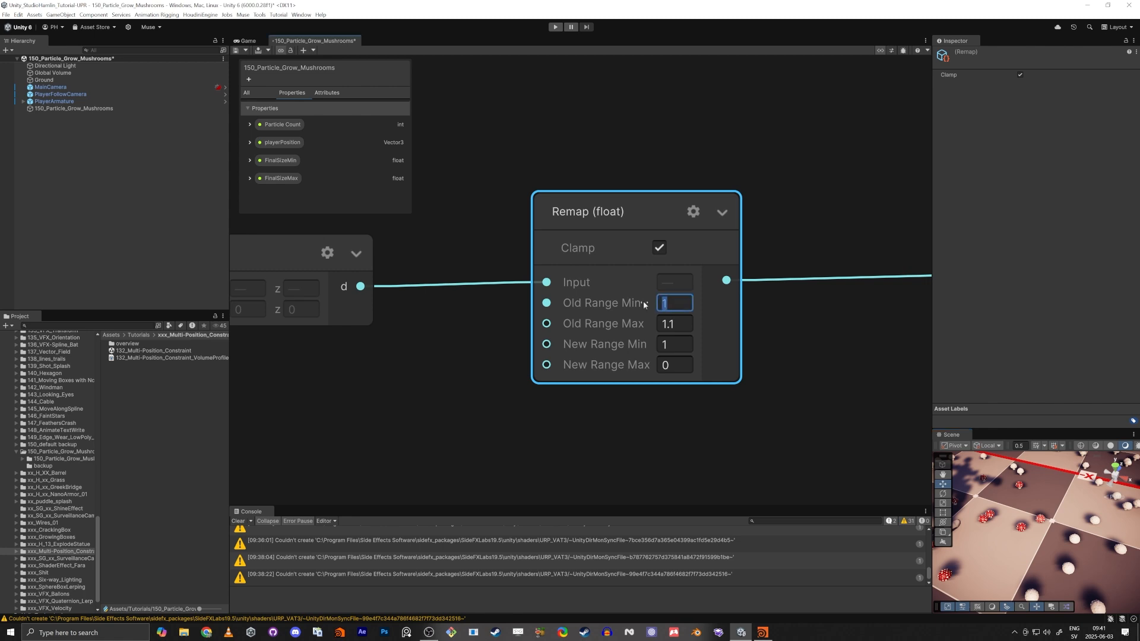
Try an Old Range Min of 1.5 and Old Range Max of 2.5 on the Remap node.
key("Tab")
key("Tab")
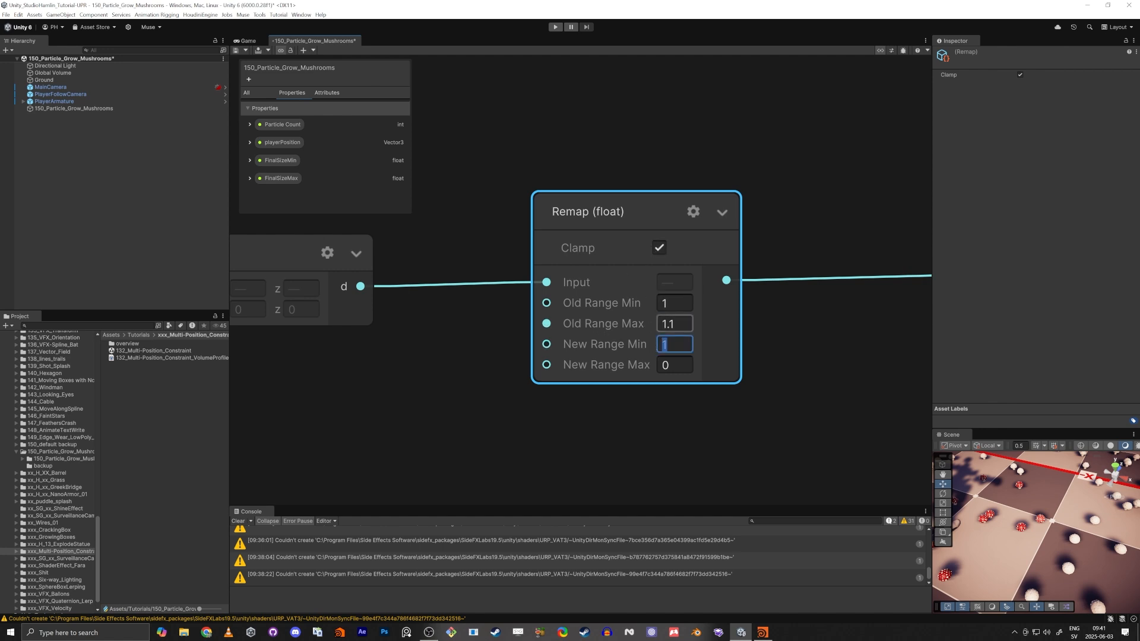
left_click(678, 324)
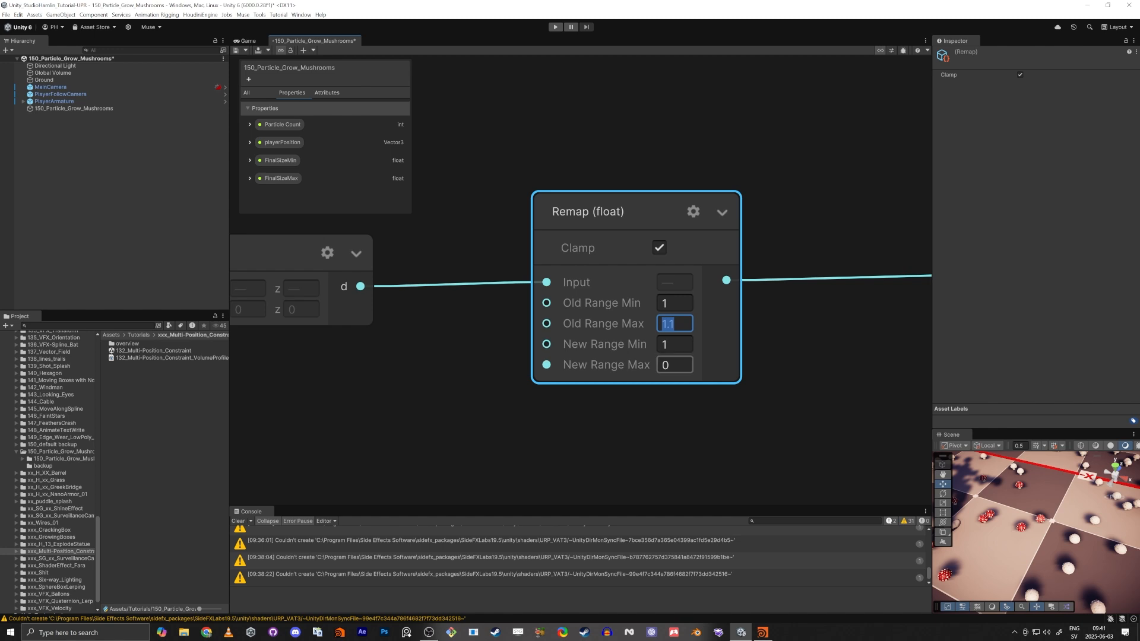
left_click(674, 365)
right_click_drag(1120, 521, 0, 512)
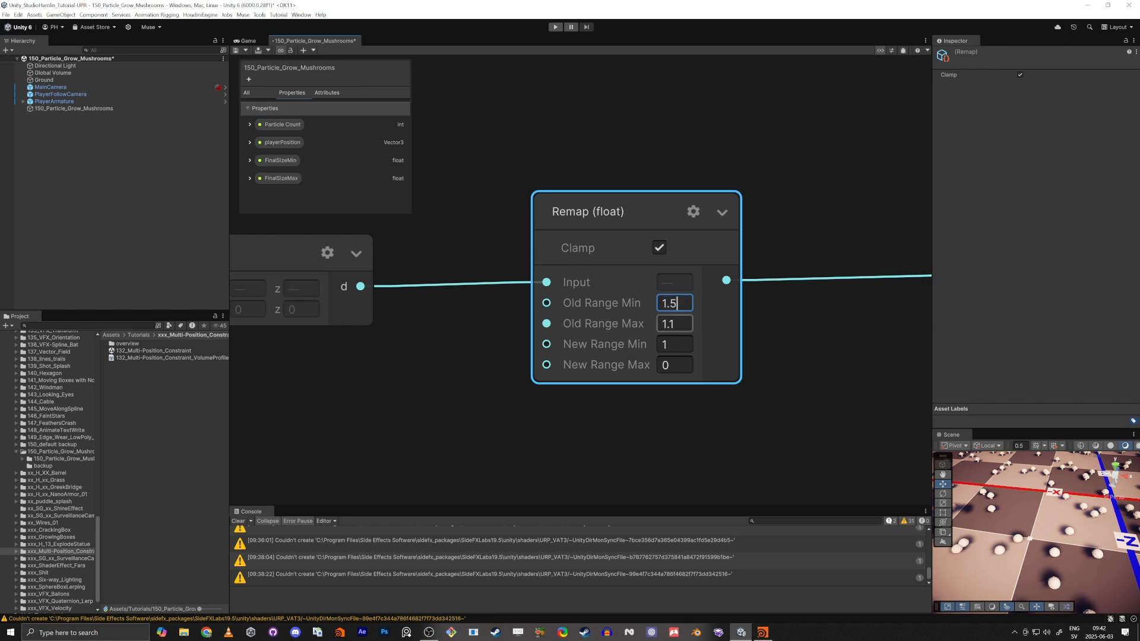
type("2.5")
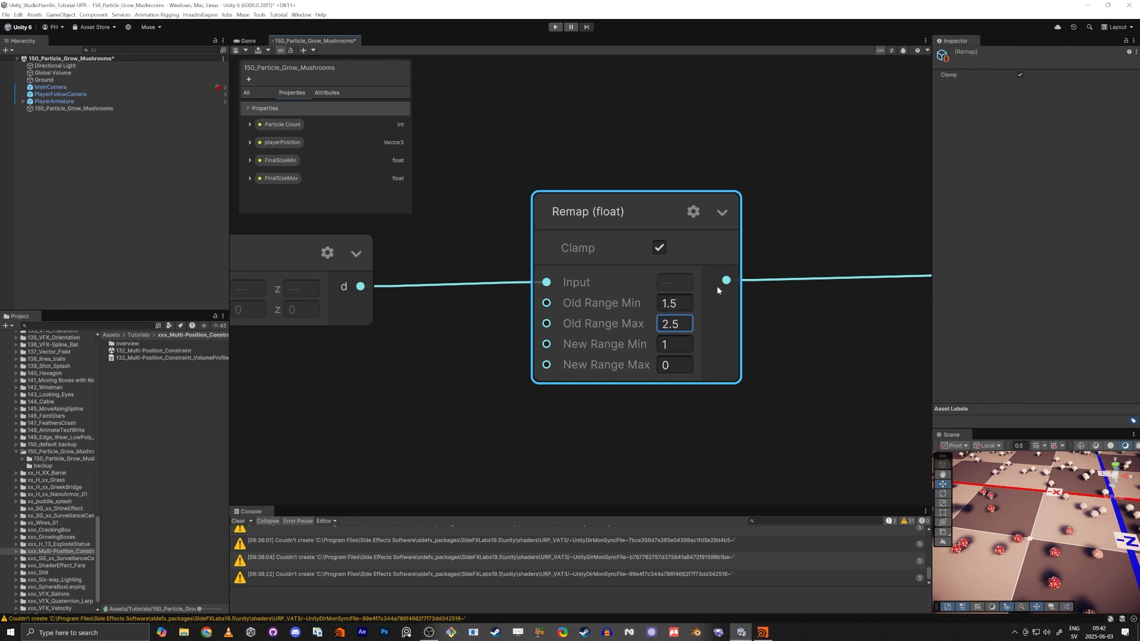
Set the Remap node's Old Range Min to 1 and Old Range Max to 2, and save the graph.
left_click(674, 303)
type("1")
key("Tab")
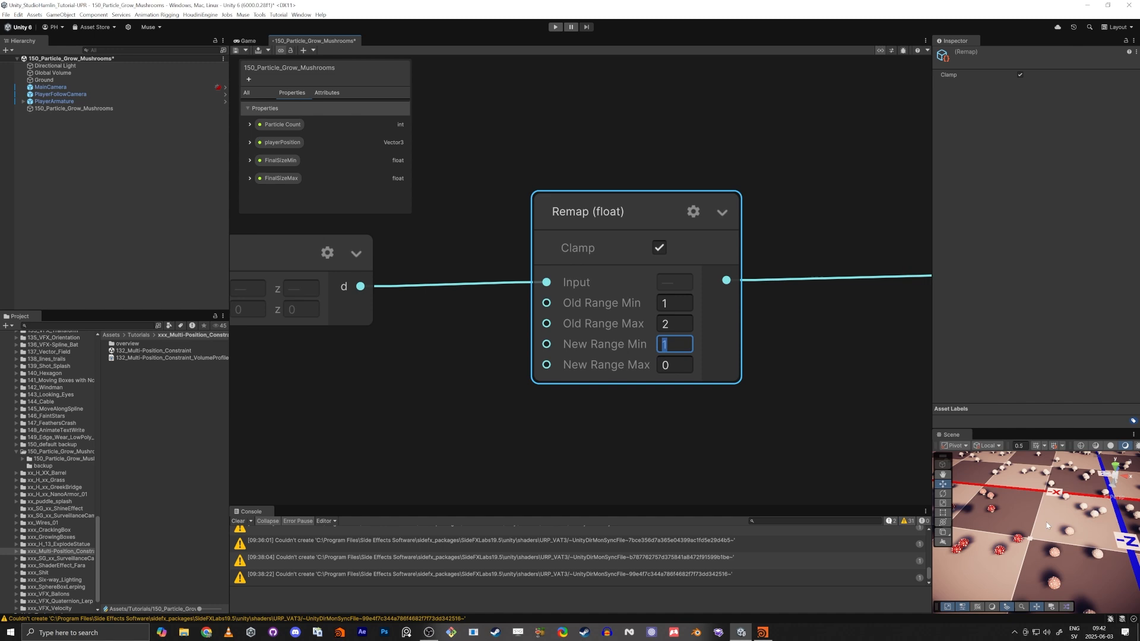
right_click_drag(1003, 535, 1029, 504)
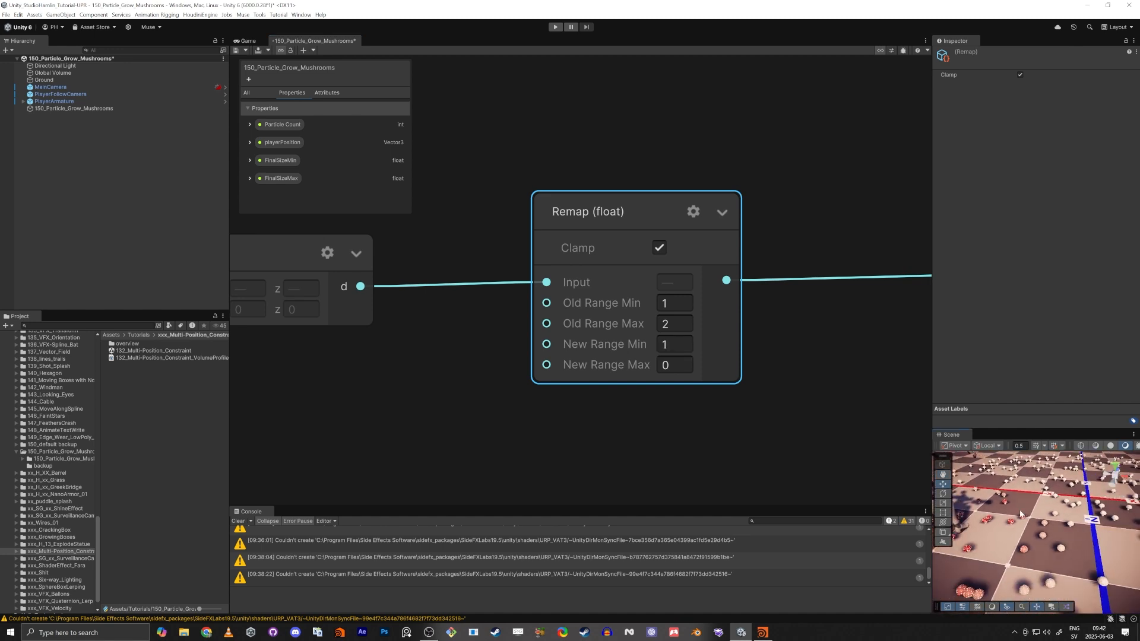
key("ctrl+s")
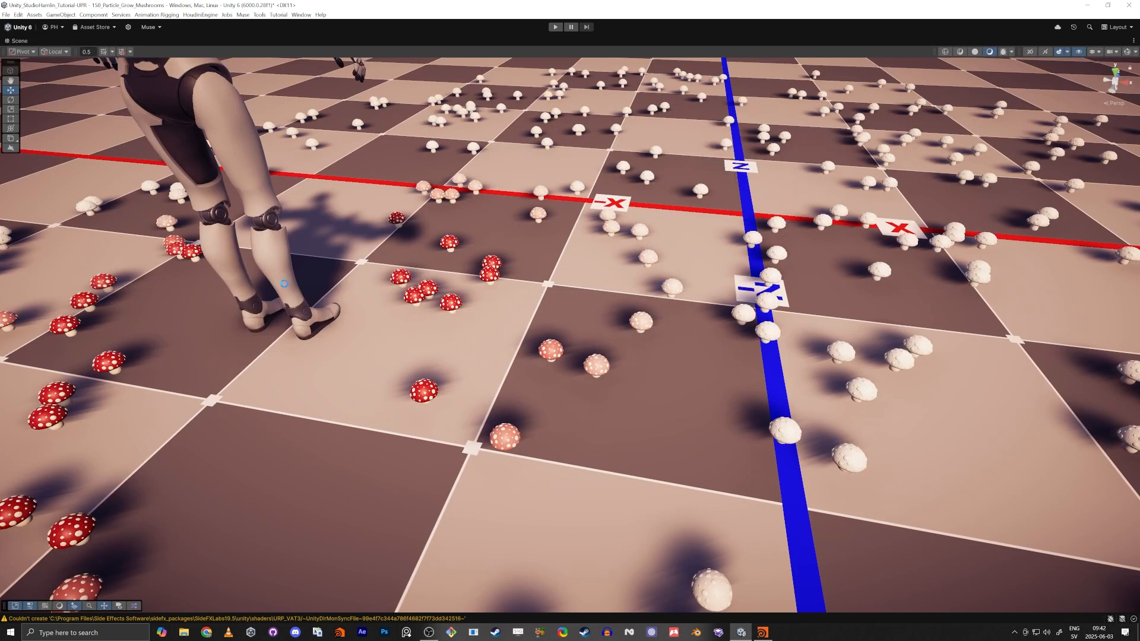
Test the growth effect by moving PlayerArmature across the mushroom field in the enlarged Scene view, and undo the move.
left_click(298, 321)
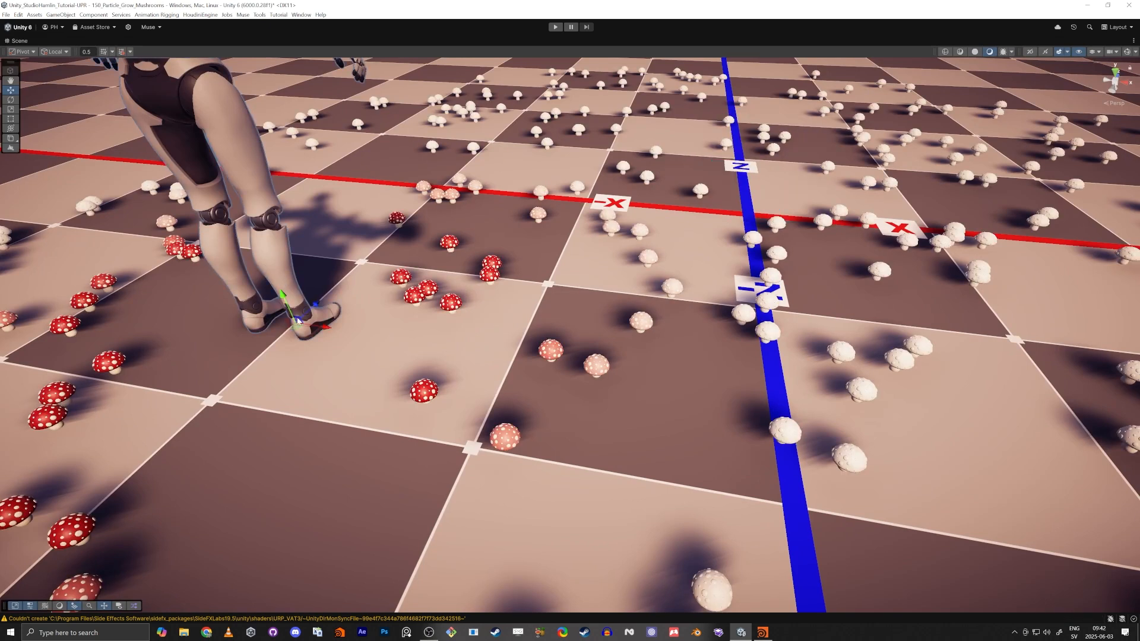
left_click_drag(297, 328, 725, 310)
key("ctrl+z")
key("shift+space")
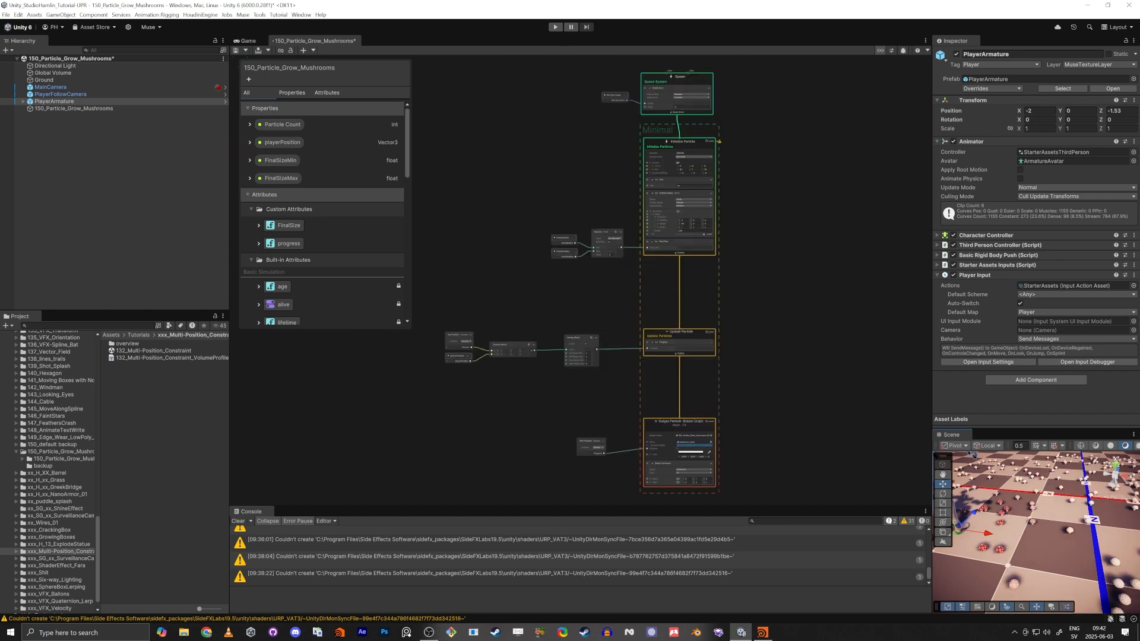
Add a Get Progress node to the graph in the empty area below the Remap node.
scroll(522, 401, "up", 4)
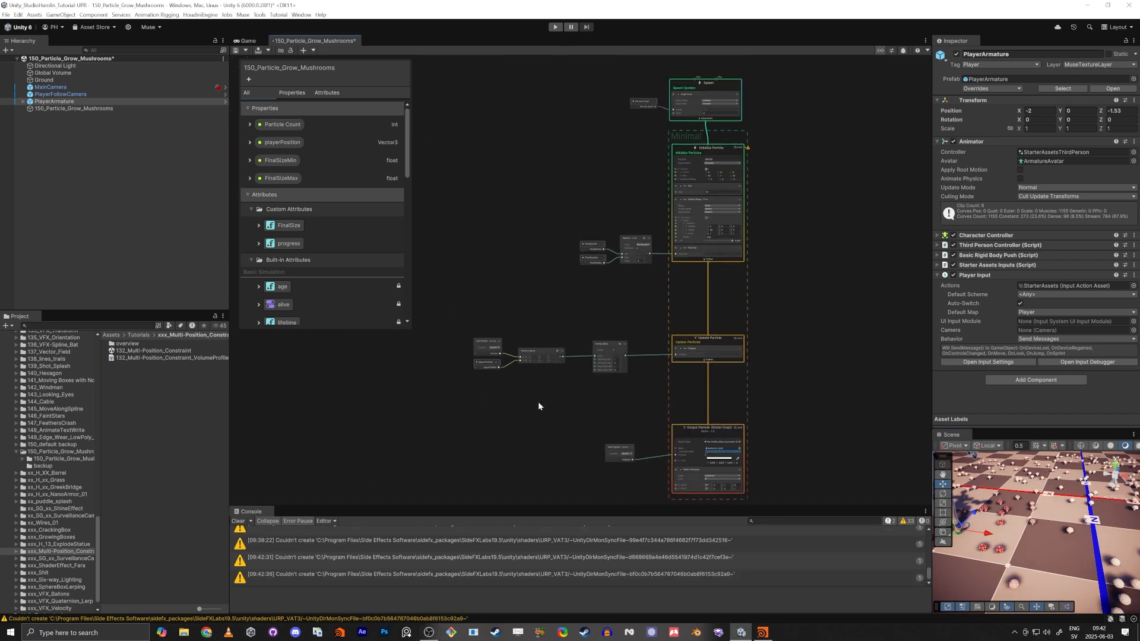
left_click_drag(669, 258, 672, 256)
left_click_drag(686, 312, 586, 269)
scroll(608, 316, "up", 5)
left_click(658, 345)
key("space")
type("ge")
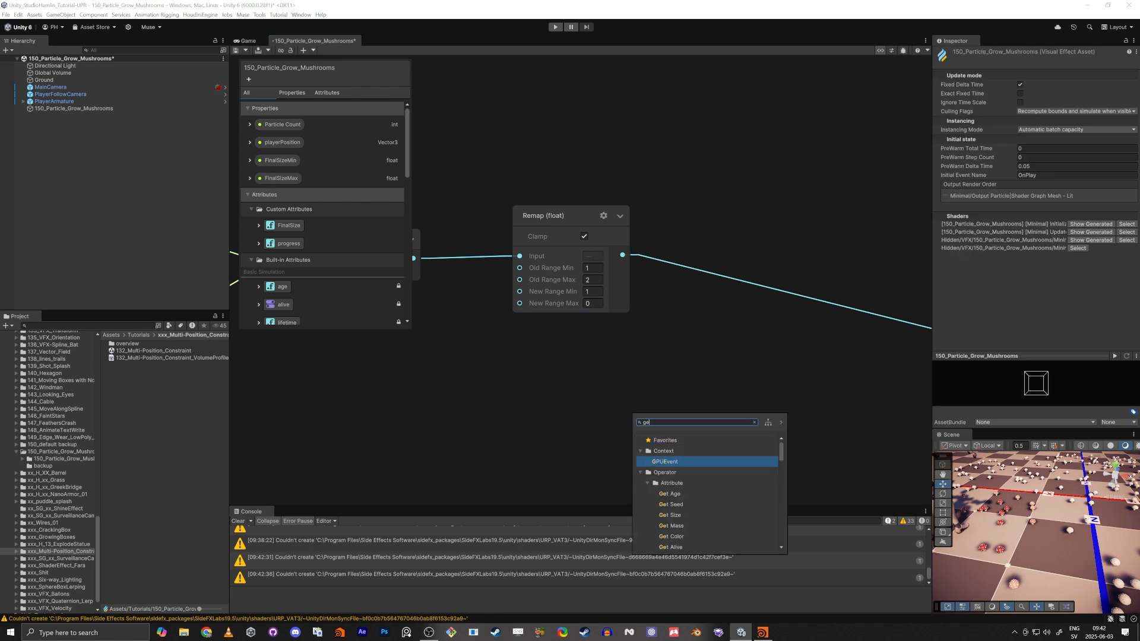
type("t progress")
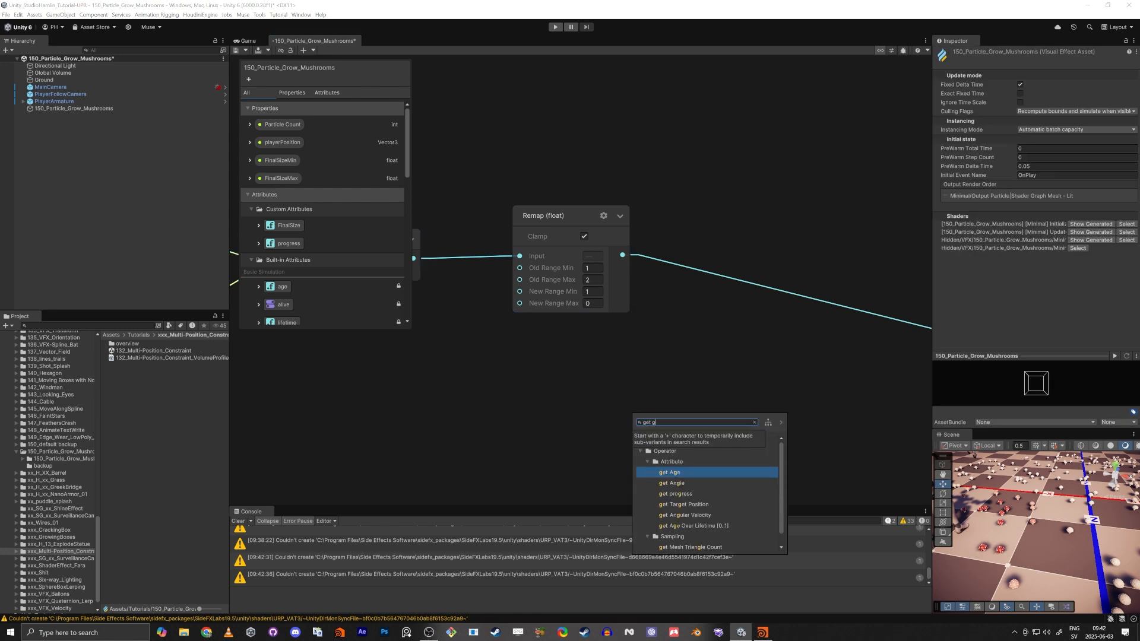
key("Return")
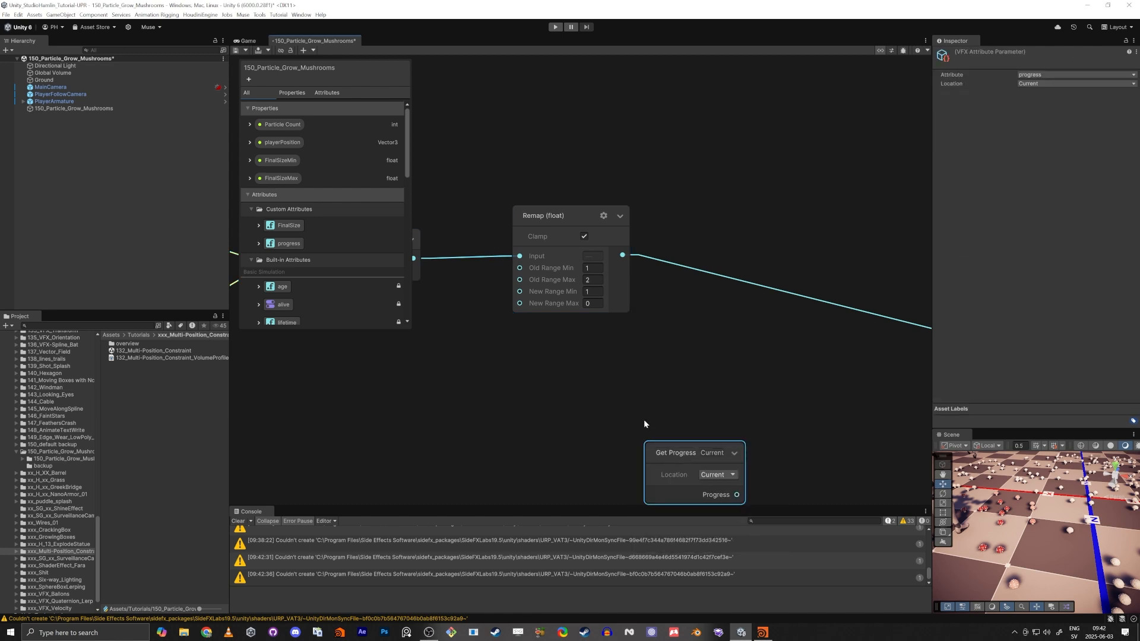
Position the Get Progress node between Remap and the Update Particle context, just below their connection.
left_click_drag(695, 455, 735, 391)
middle_click_drag(744, 380, 674, 355)
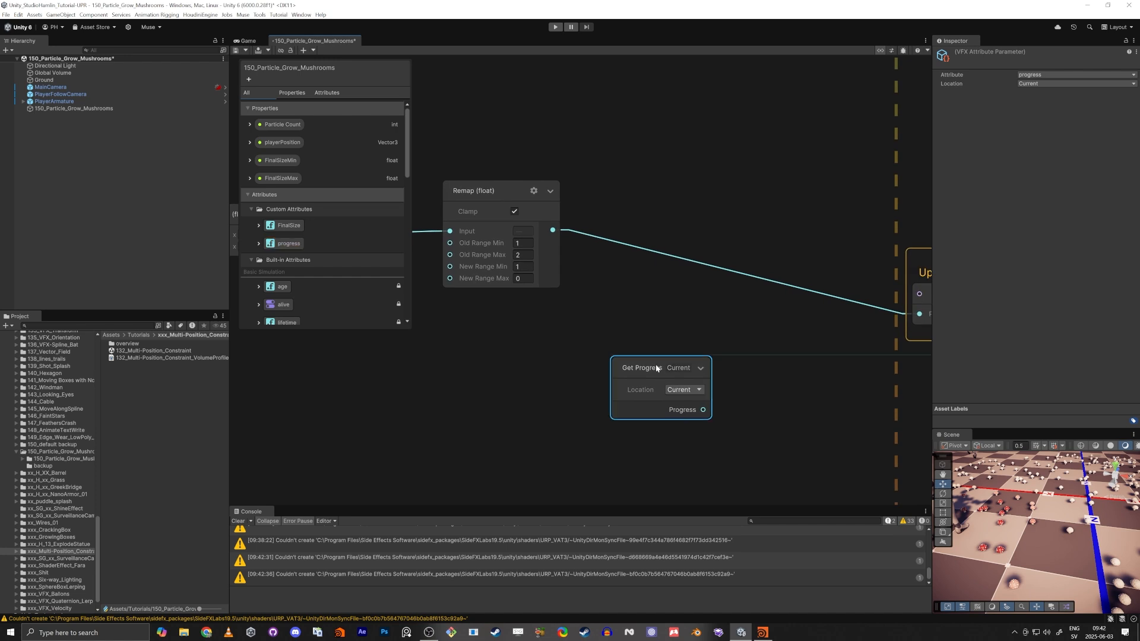
left_click_drag(673, 358, 632, 362)
middle_click_drag(488, 339, 611, 362)
scroll(612, 361, "down", 1)
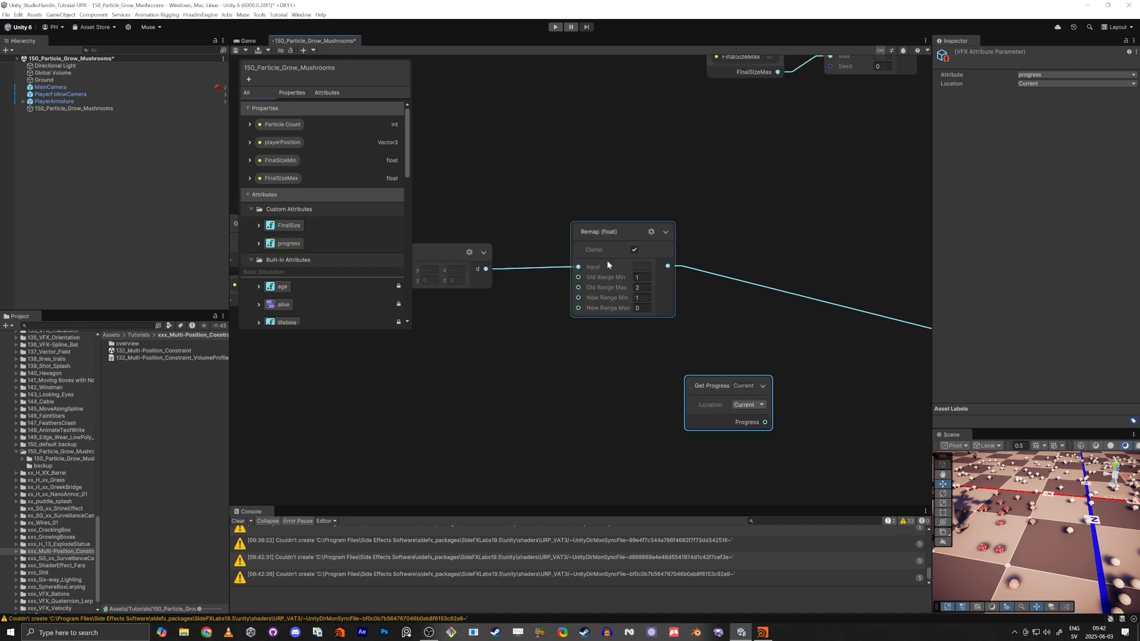
left_click_drag(613, 236, 617, 238)
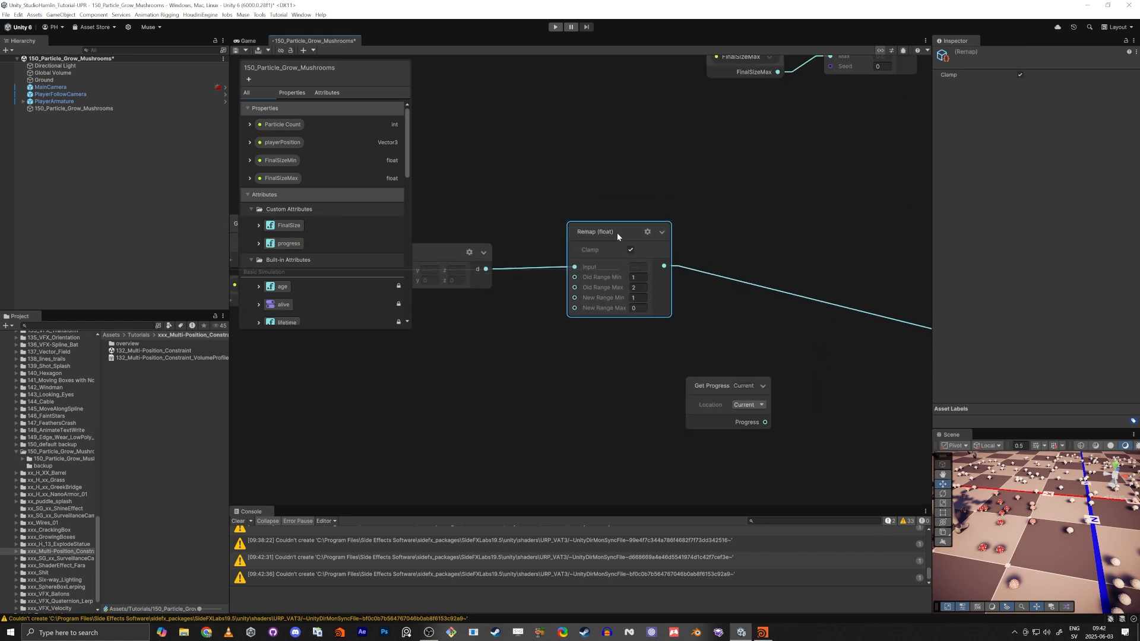
middle_click_drag(732, 323, 600, 324)
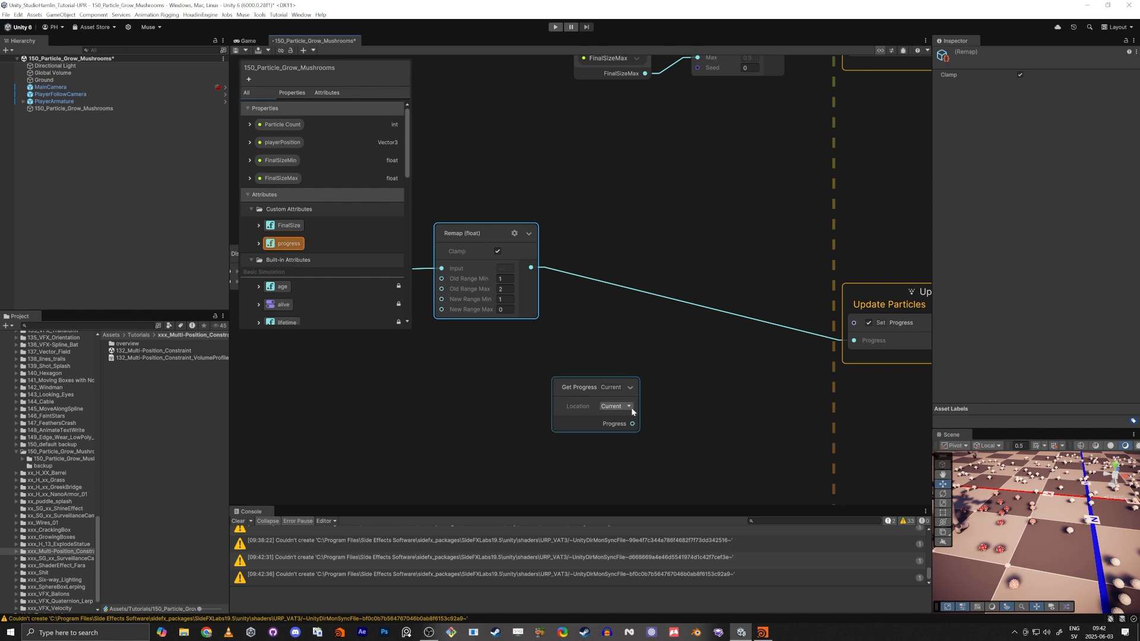
Add a Maximum node with Remap feeding A and Get Progress feeding B, and connect its output to Set Progress.
left_click_drag(634, 424, 694, 334)
type("max")
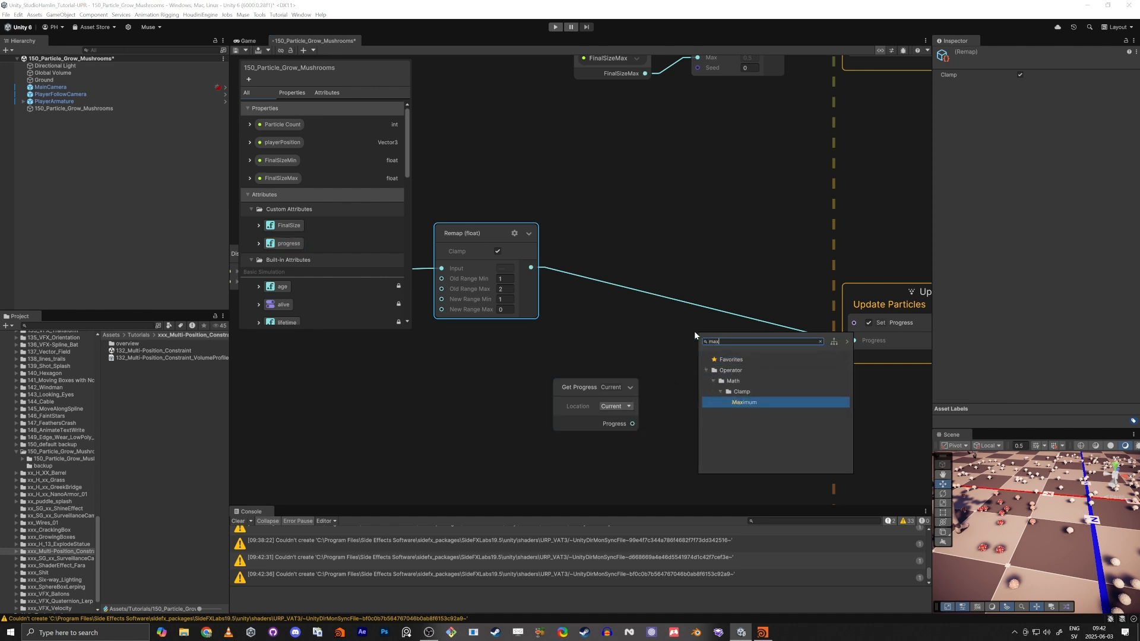
key("Return")
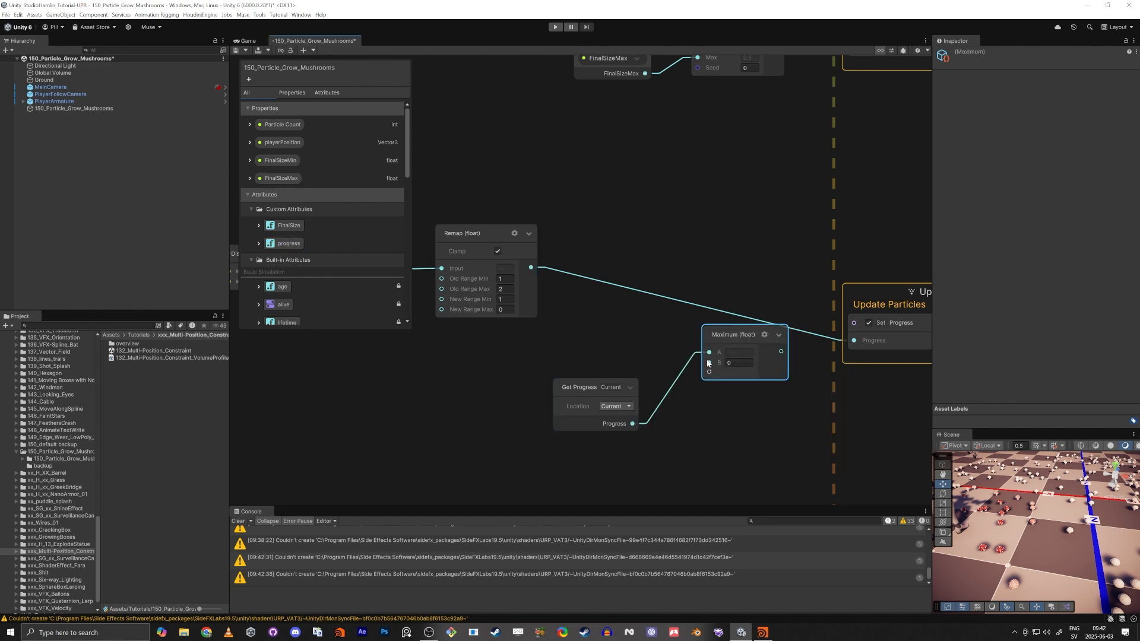
left_click_drag(711, 366, 631, 422)
left_click_drag(710, 352, 531, 267)
left_click_drag(854, 340, 766, 313)
left_click_drag(599, 383, 615, 350)
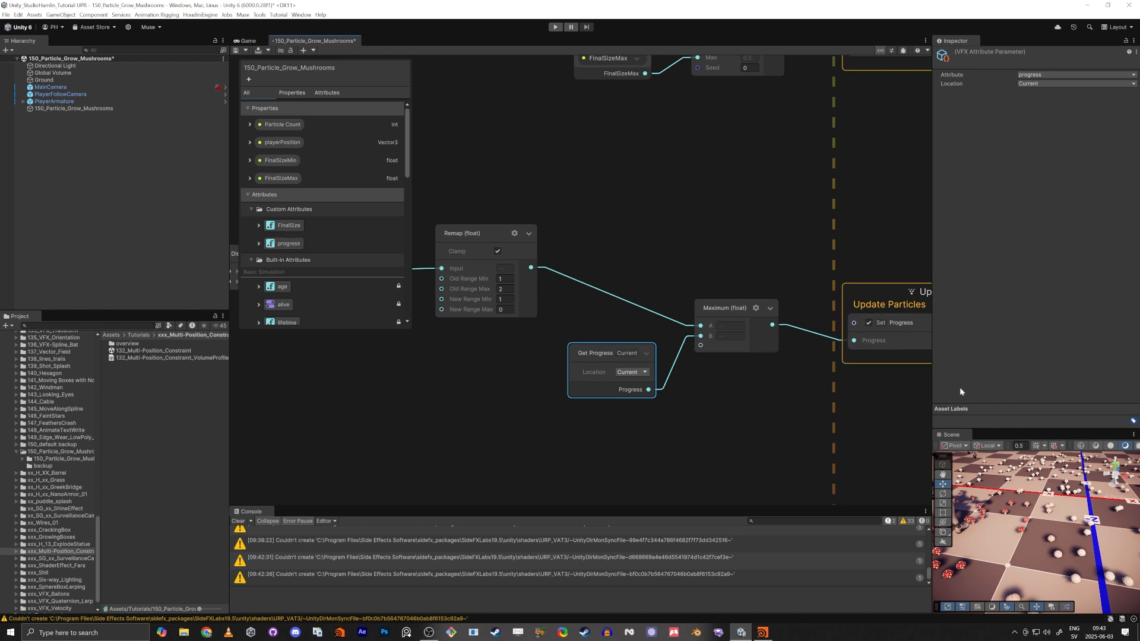
Move PlayerArmature across the mushroom field along the ground in the enlarged Scene view to test the retained growth.
right_click_drag(1022, 512, 997, 519)
key("s")
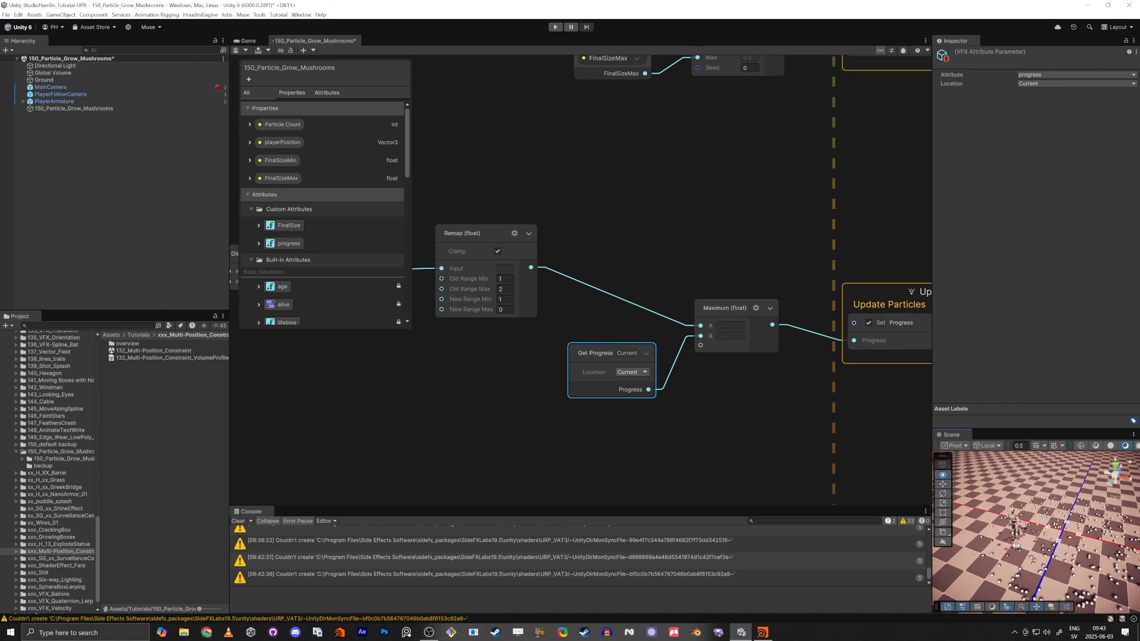
key("shift+space")
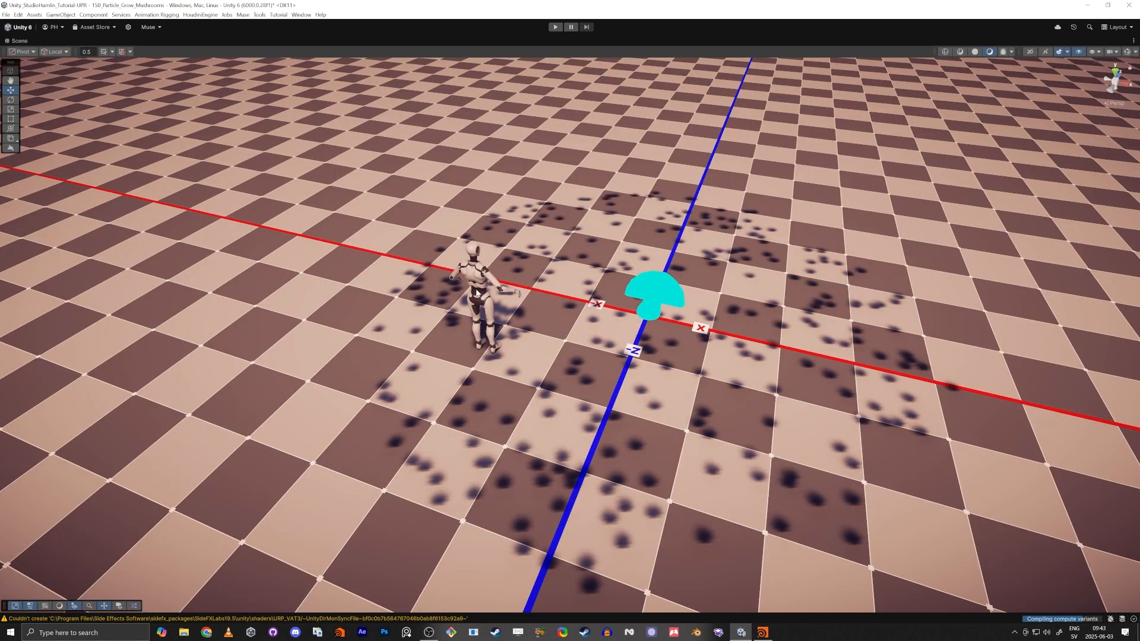
right_click_drag(477, 292, 471, 299)
key("w")
left_click(471, 299)
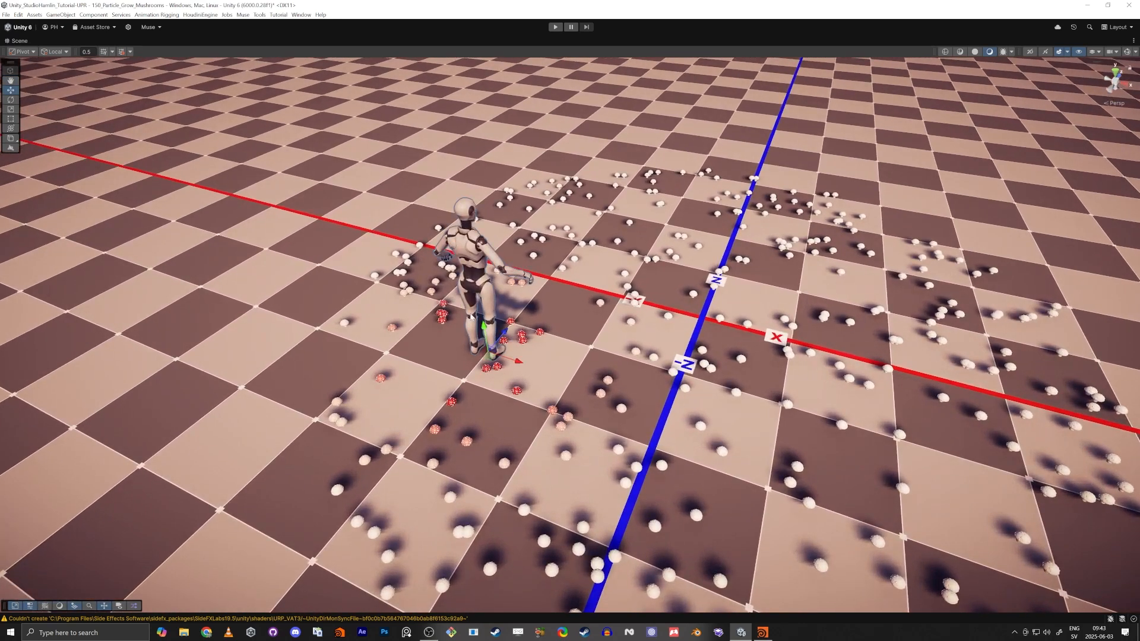
left_click_drag(496, 366, 775, 313)
key("shift+space")
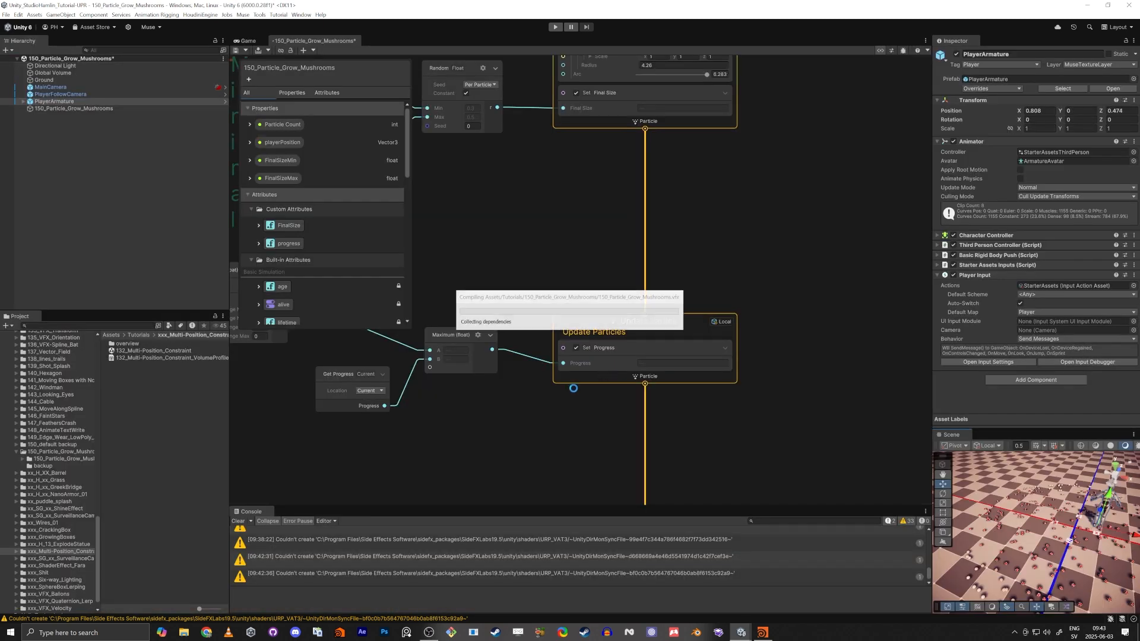
Set the Particle Count property to 700 in the graph's blackboard and inspect the denser mushroom field up close in the Scene view.
scroll(693, 212, "up", 6)
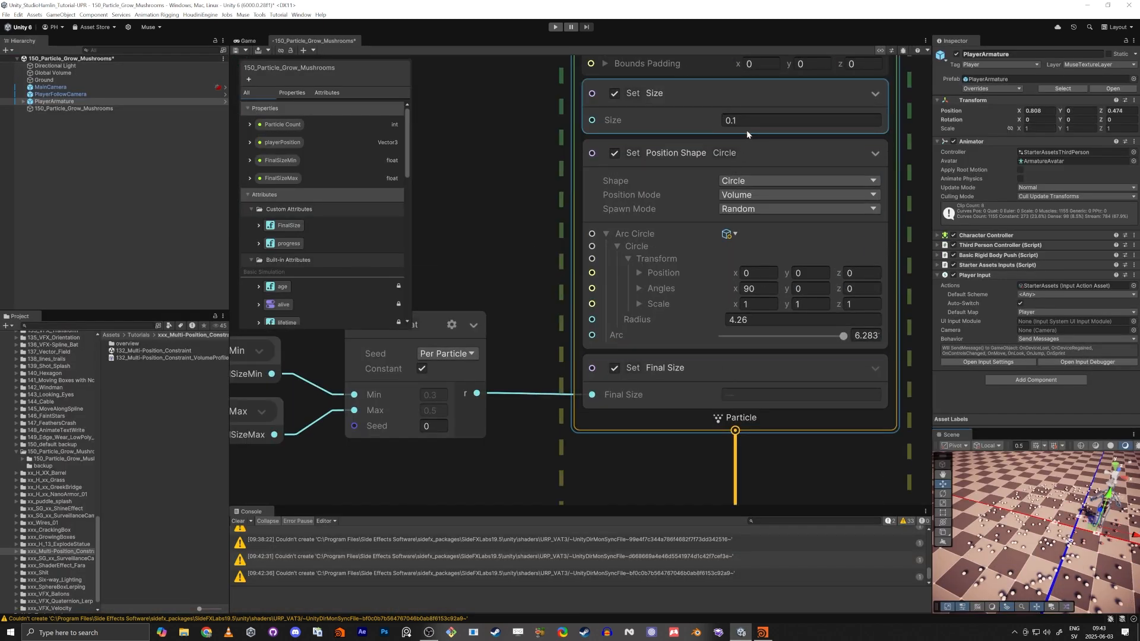
middle_click_drag(526, 153, 517, 342)
scroll(517, 342, "down", 3)
middle_click_drag(496, 177, 509, 350)
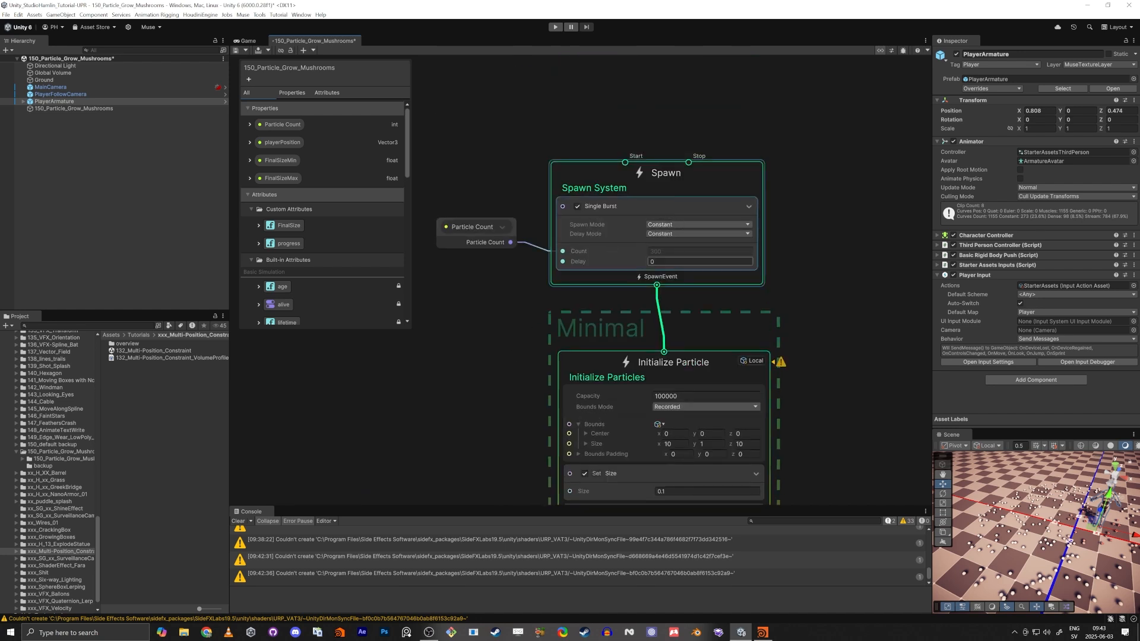
left_click(72, 108)
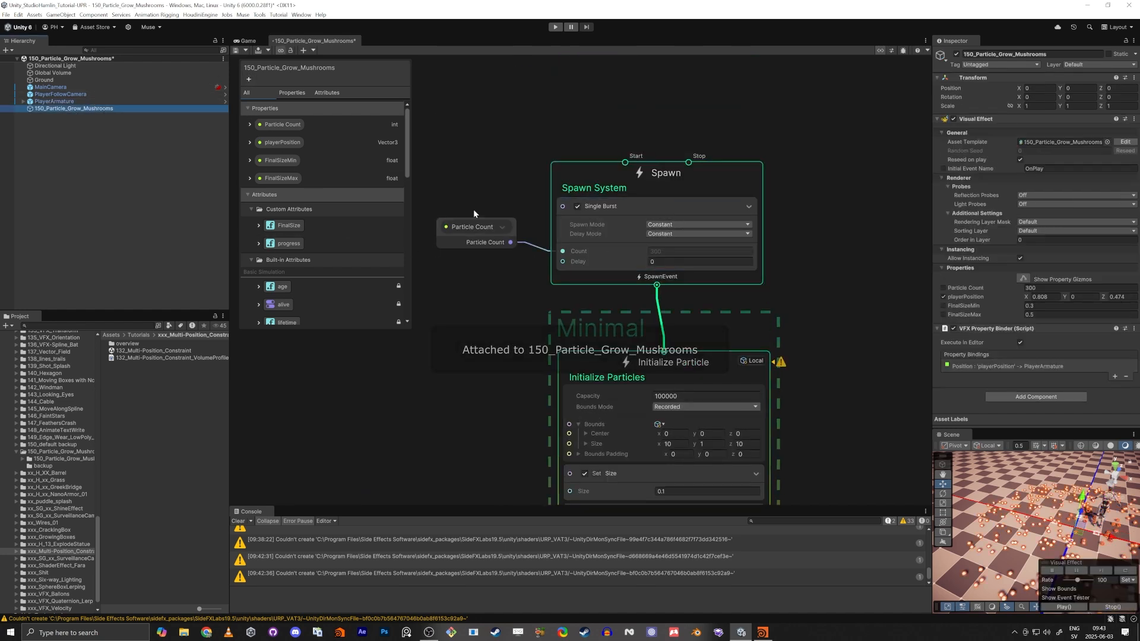
left_click(253, 125)
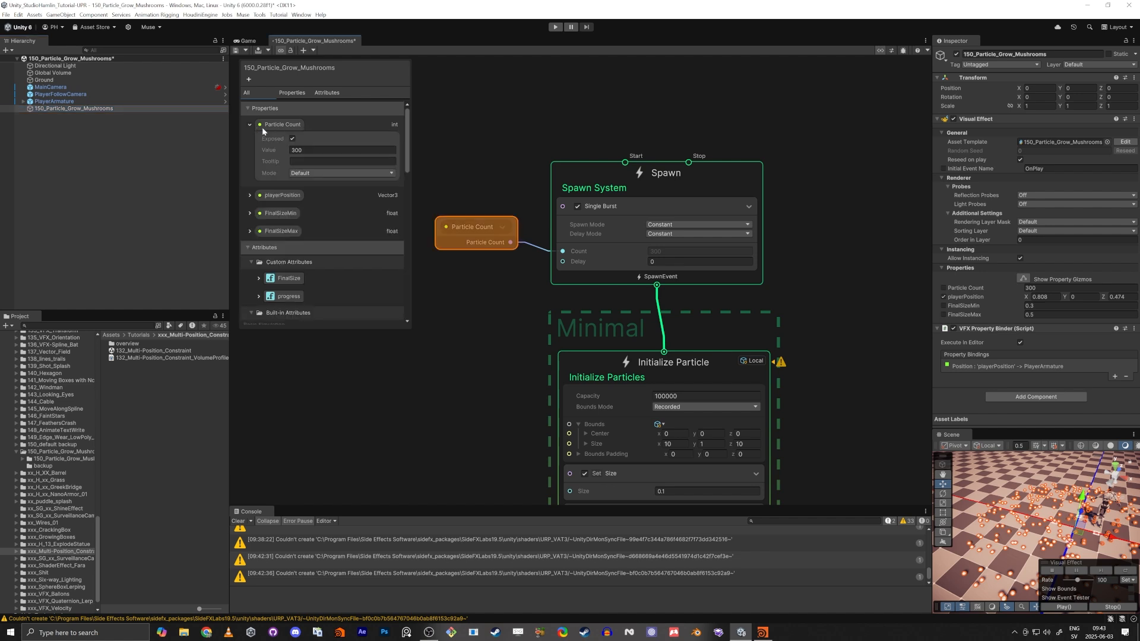
type("500")
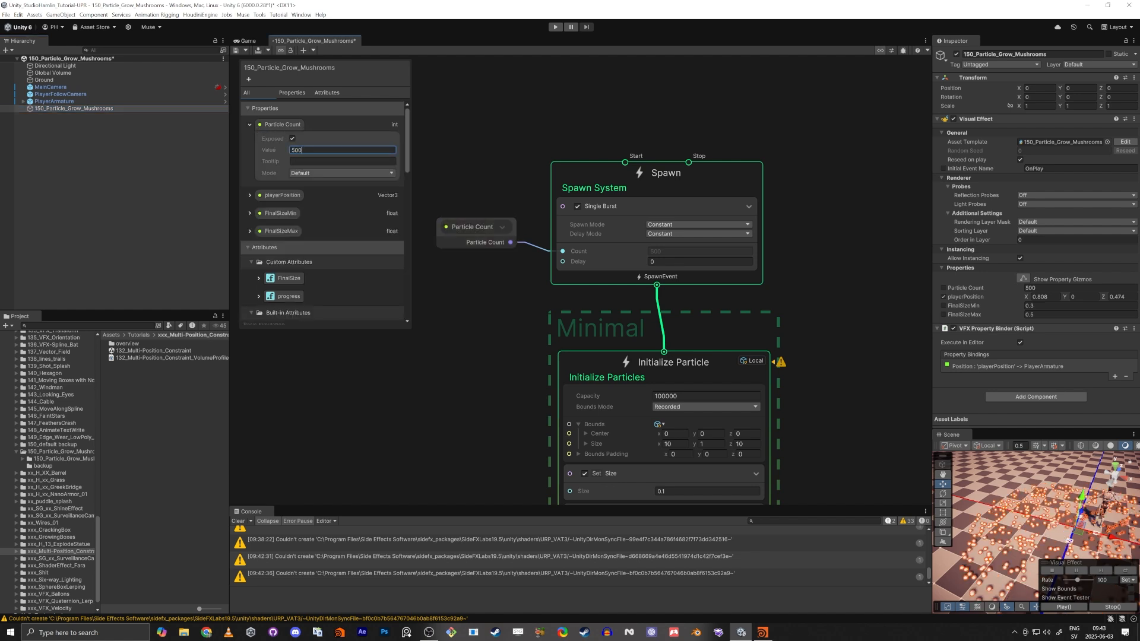
key("BackSpace")
key("BackSpace")
type("7")
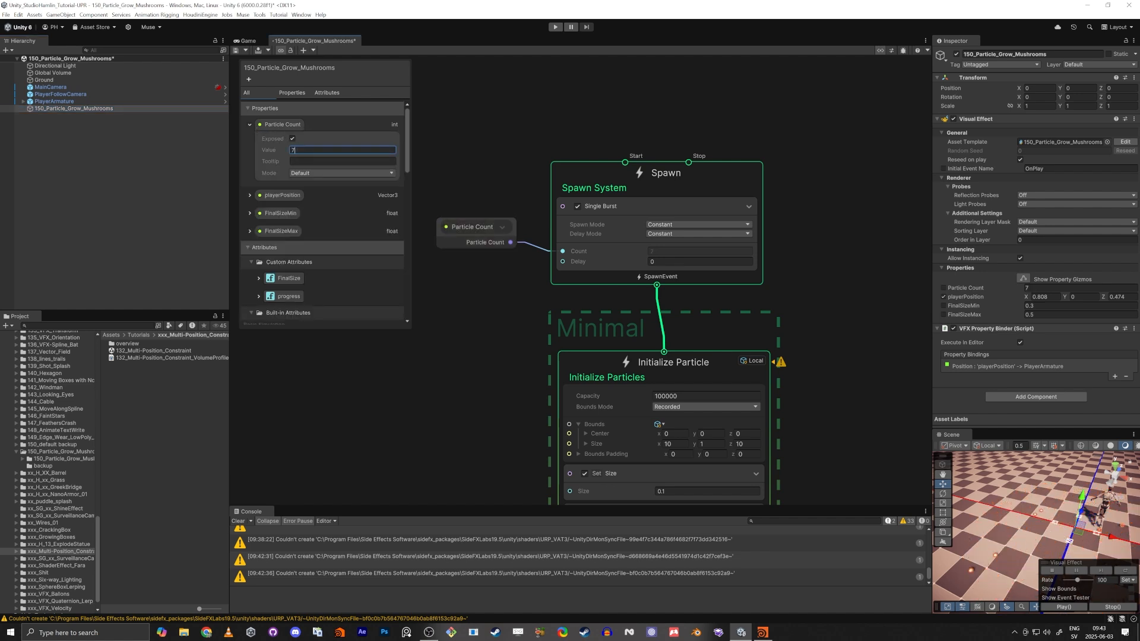
type("00")
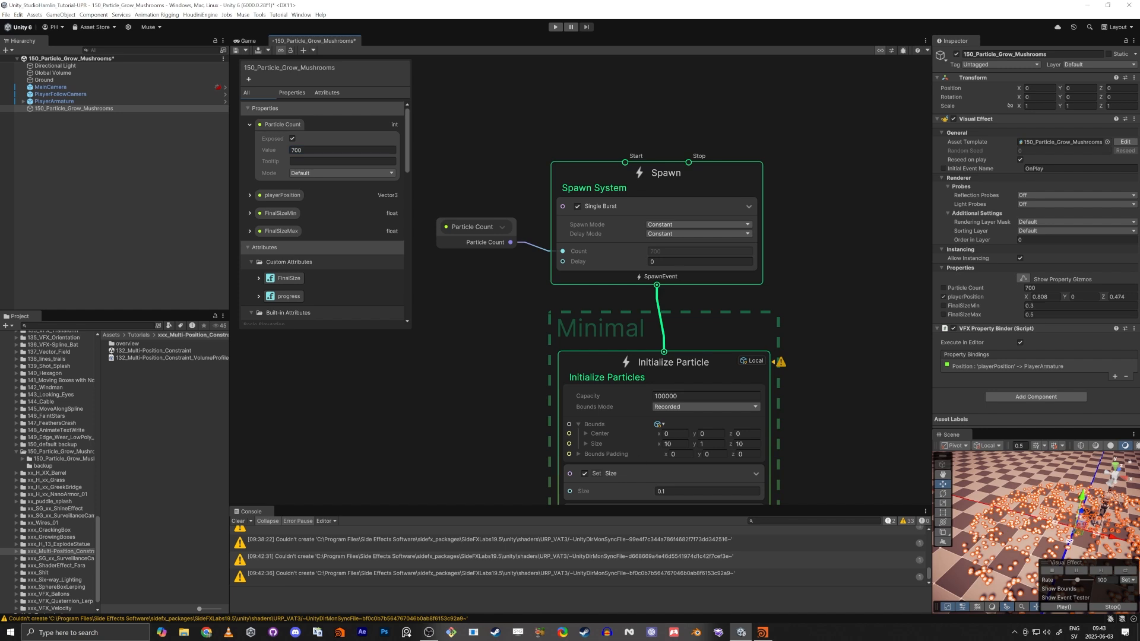
left_click(69, 186)
right_click_drag(1049, 526, 968, 510)
key("w")
left_click(82, 109)
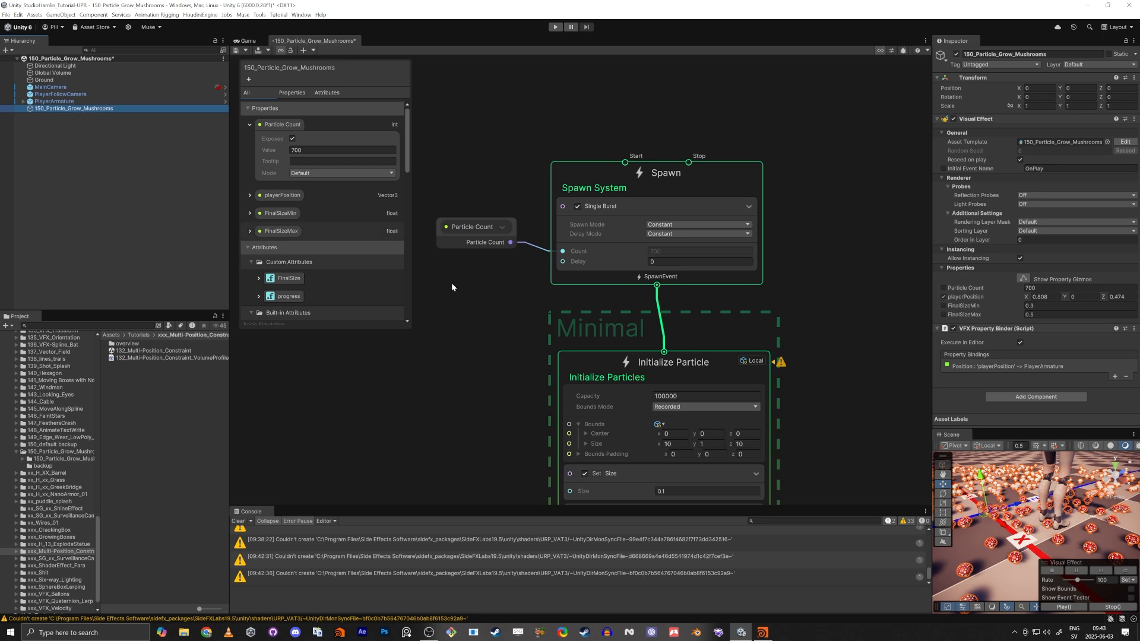
Add a Set Size block to the Update Particle context, below the Set Progress block.
scroll(520, 238, "down", 3)
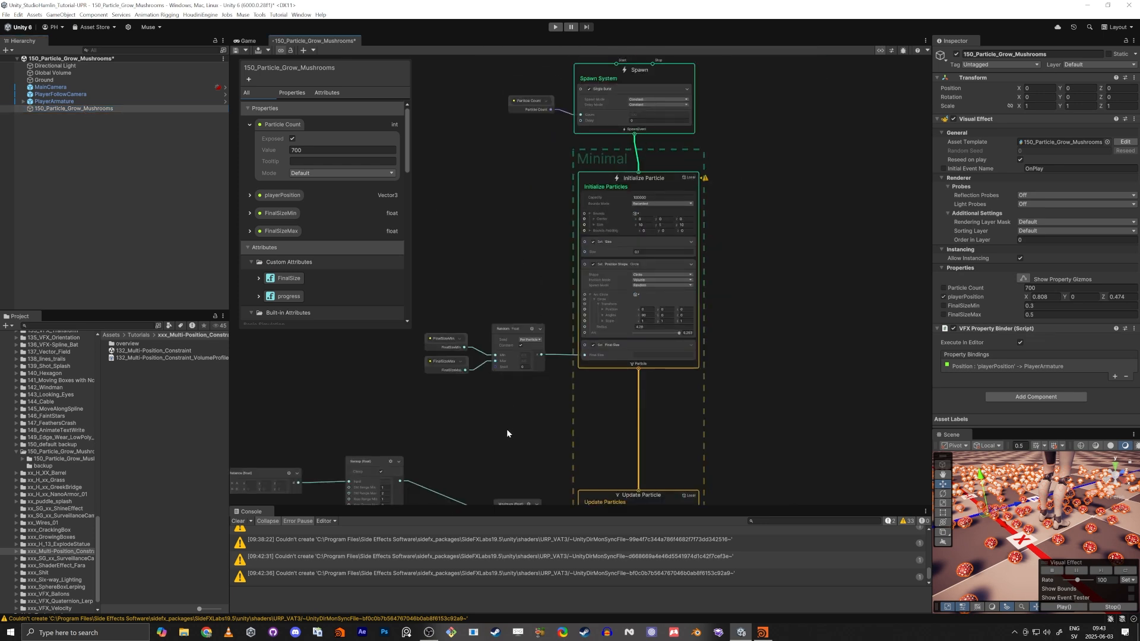
middle_click_drag(512, 443, 615, 271)
scroll(604, 412, "up", 2)
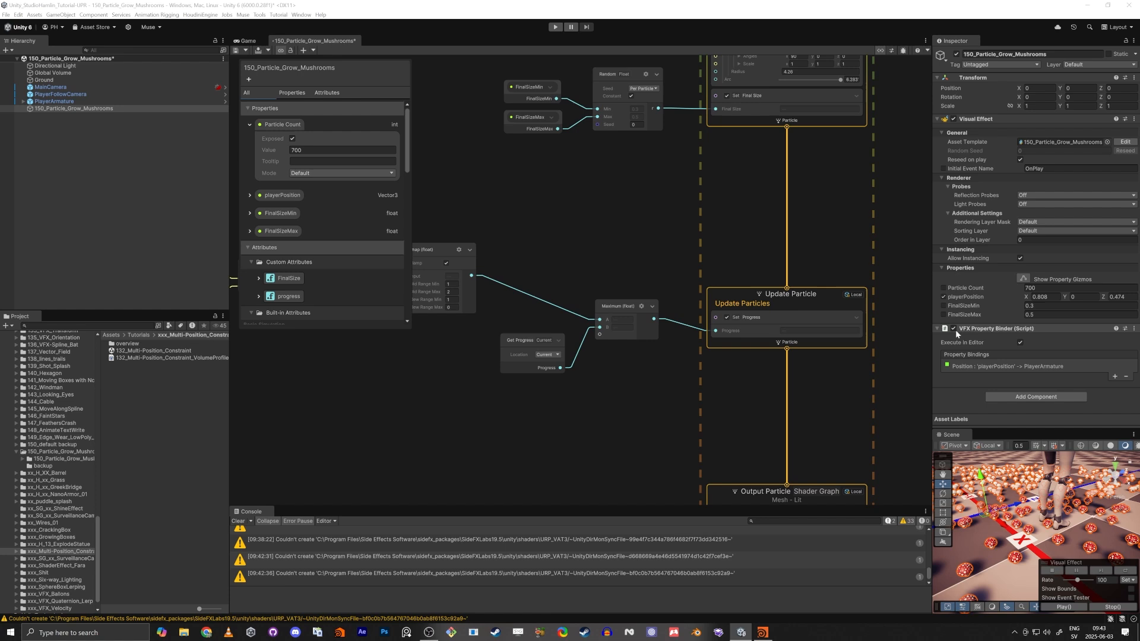
left_click(736, 291)
key("space")
type("size")
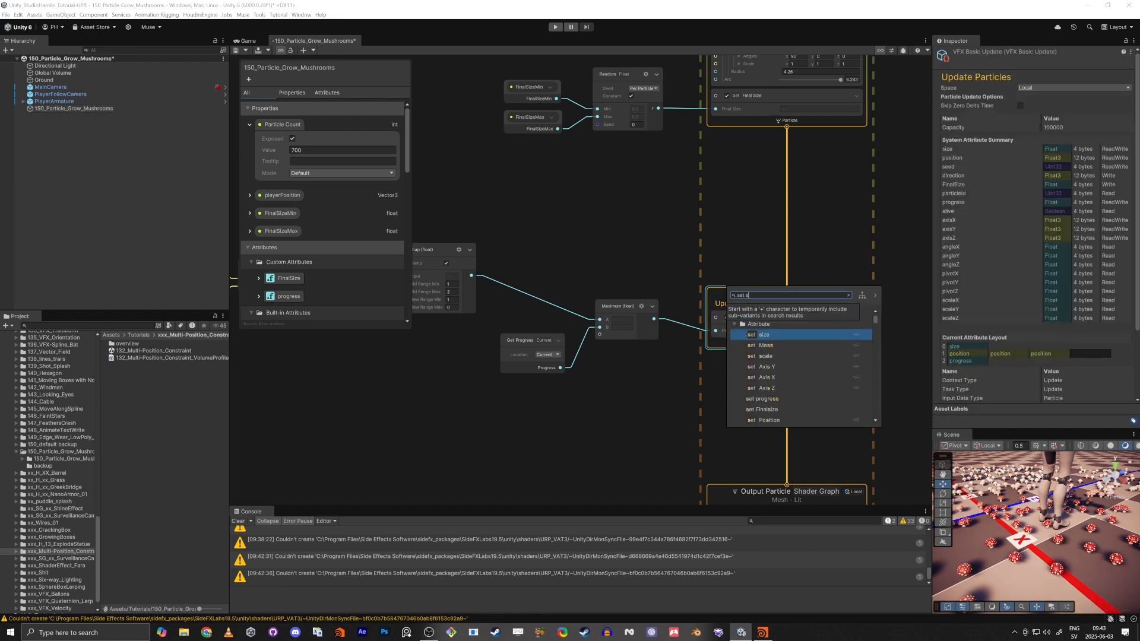
key("Return")
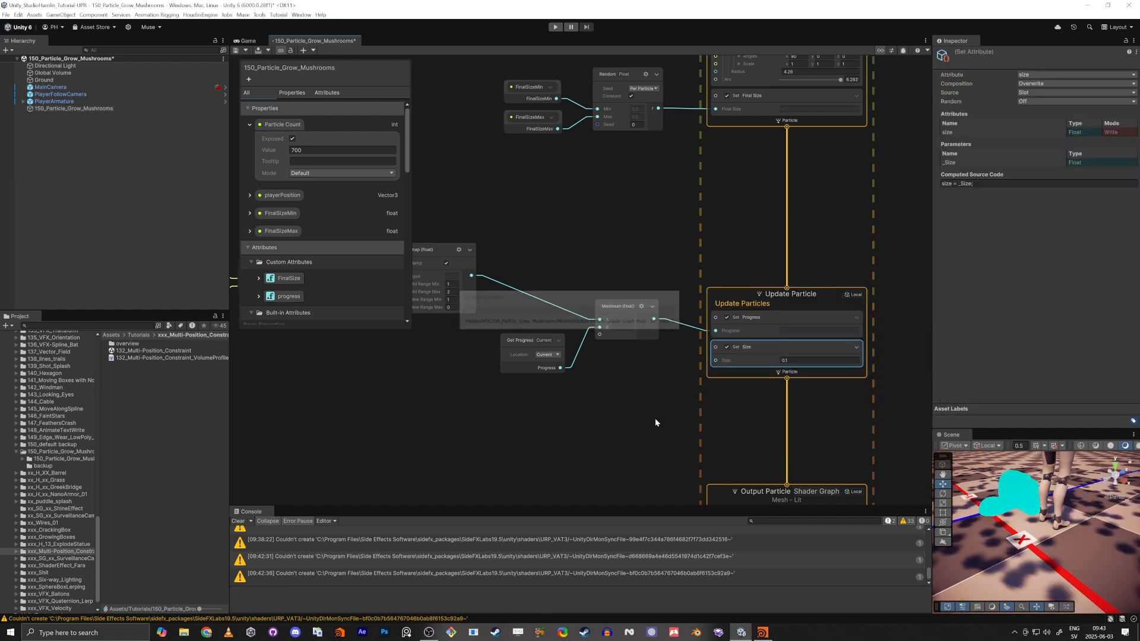
Move the Maximum and Get Progress nodes up level with Remap, with Get Progress just below the Remap connection.
middle_click_drag(552, 356, 614, 343)
left_click_drag(602, 327, 606, 312)
left_click_drag(599, 203, 683, 352)
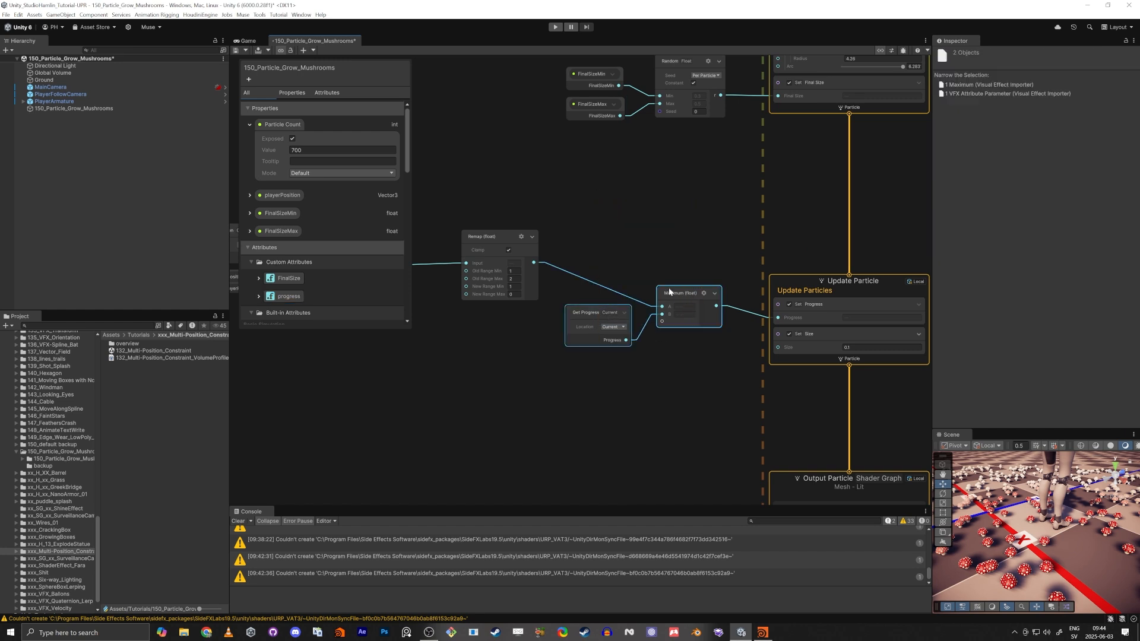
left_click_drag(683, 300, 682, 261)
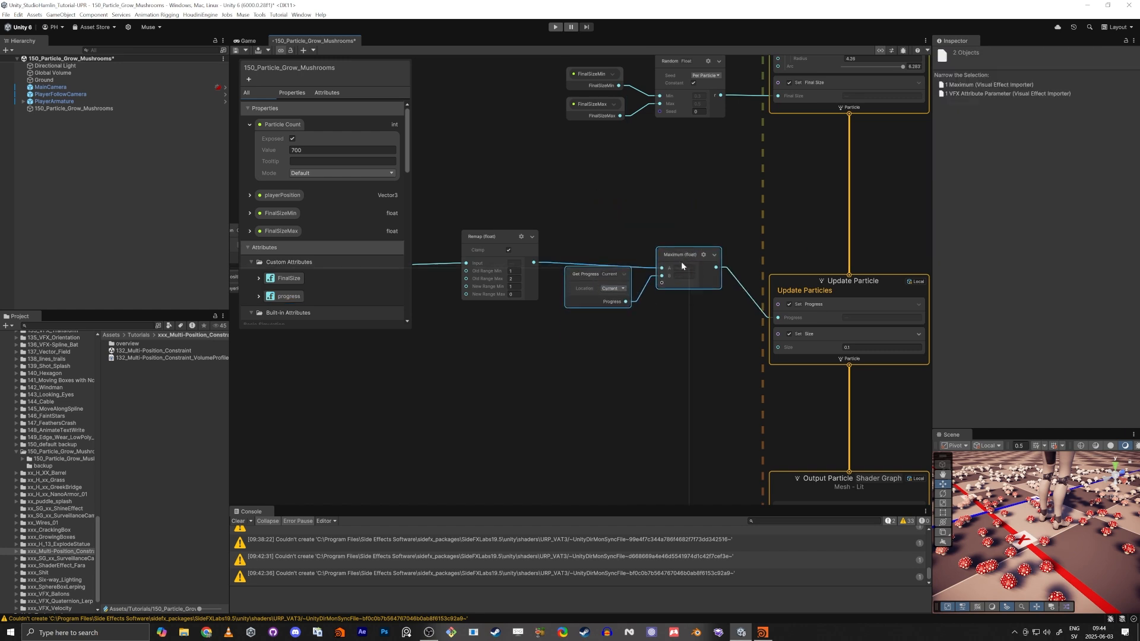
left_click(576, 276)
left_click_drag(589, 278, 596, 286)
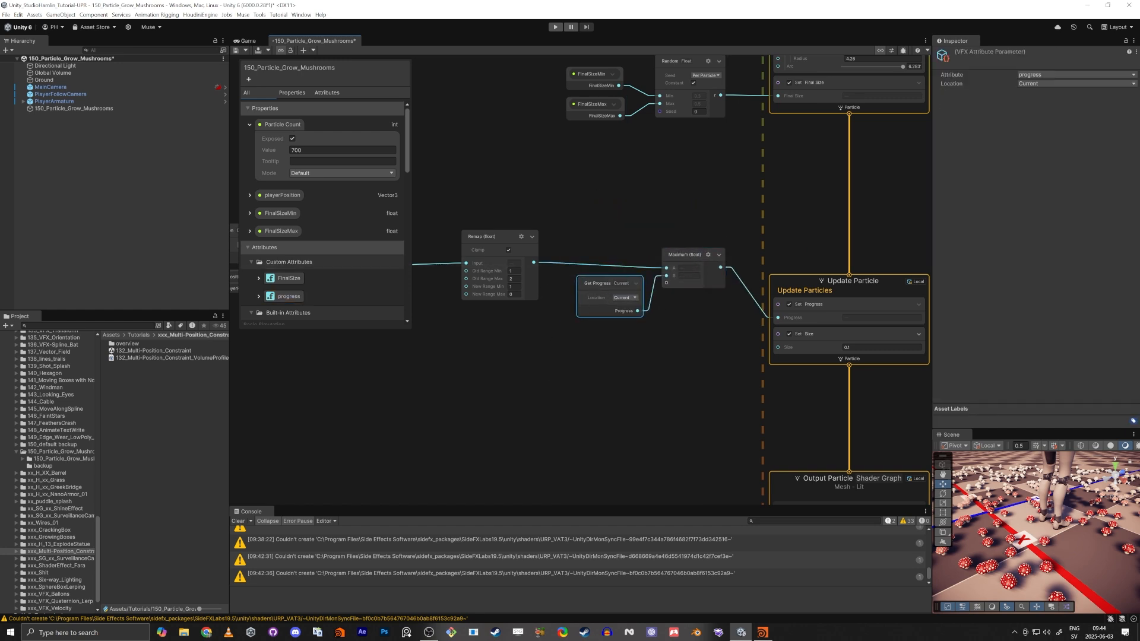
Duplicate the Maximum node and place the copy in the empty area below Get Progress.
middle_click_drag(532, 407, 544, 368)
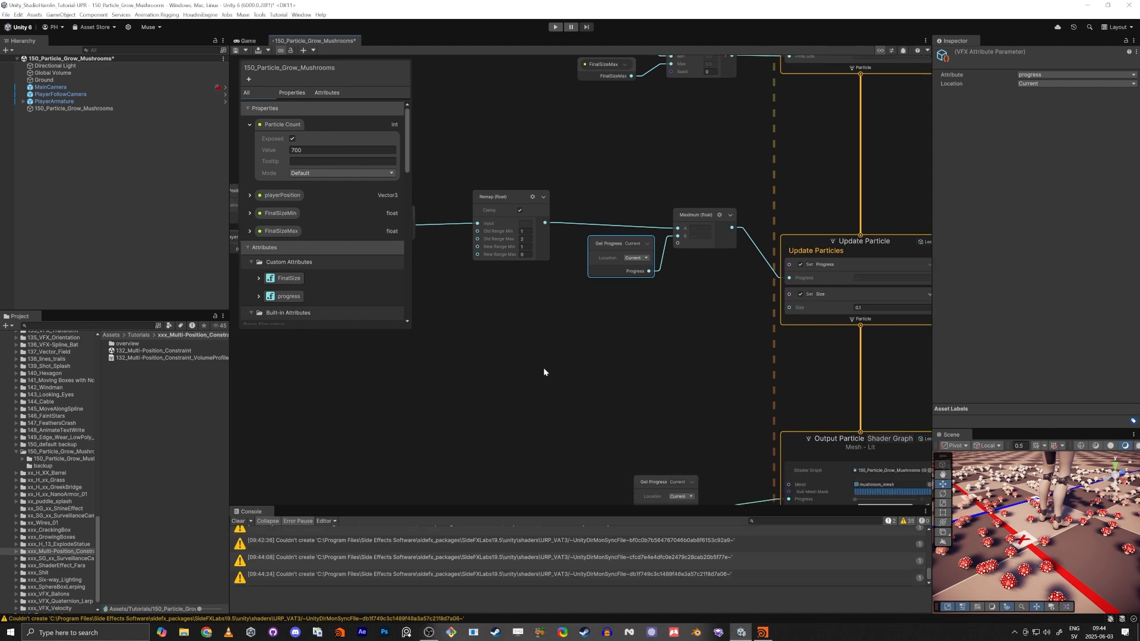
left_click_drag(614, 339, 687, 223)
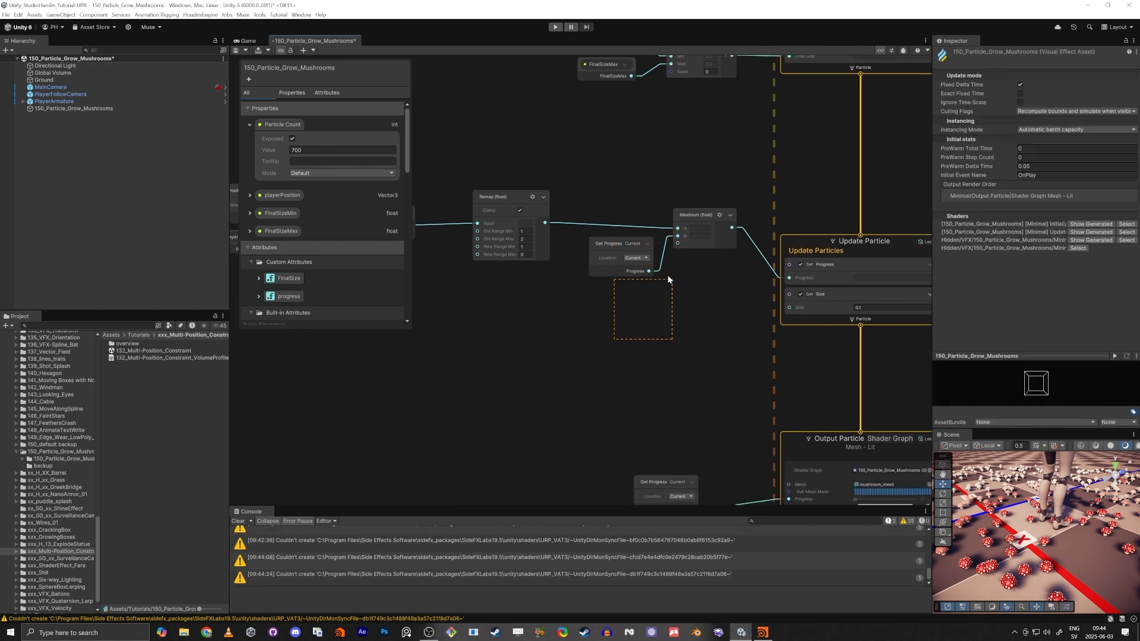
key("ctrl+v")
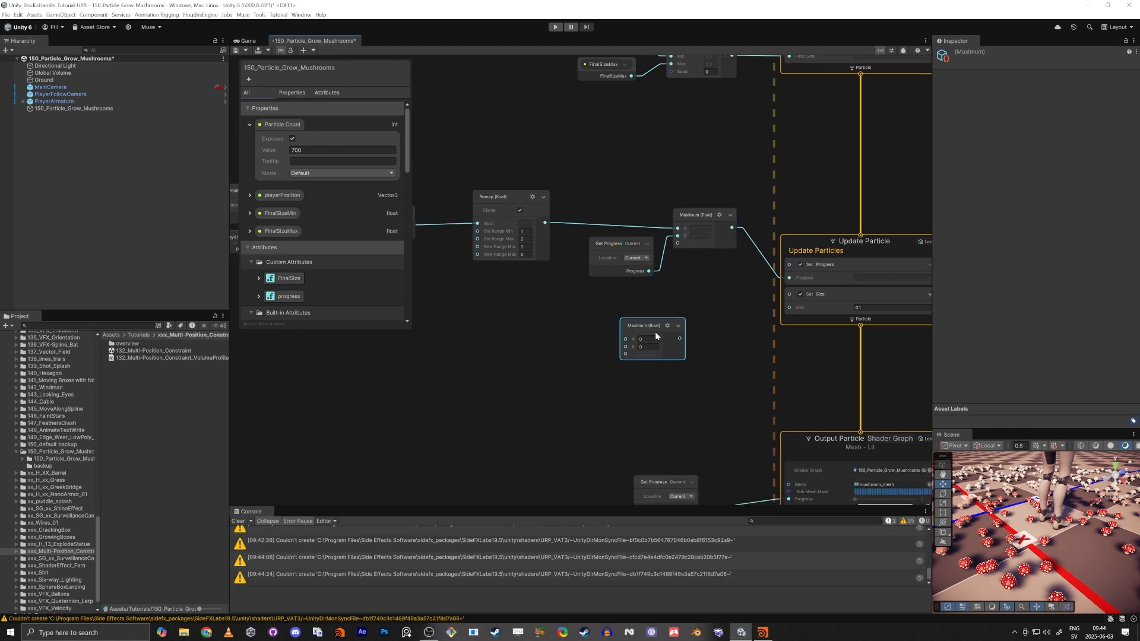
left_click_drag(639, 329, 623, 380)
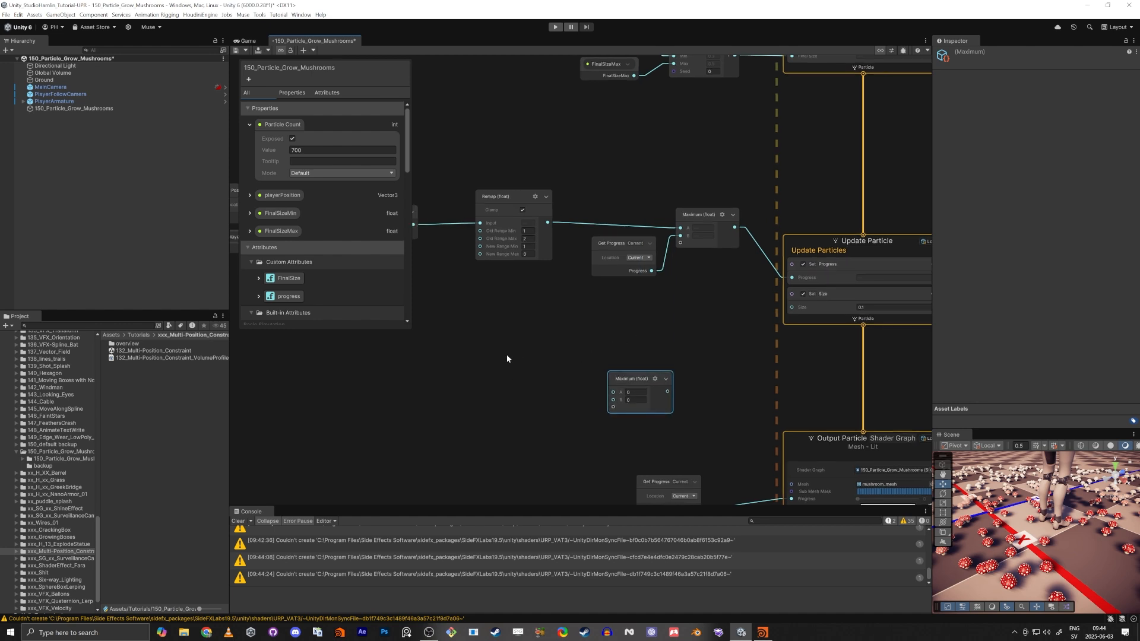
Add a Get Final Size node to the graph and place it beside the duplicated Maximum node, on its input side.
scroll(507, 355, "down", 1)
middle_click_drag(507, 355, 718, 314)
left_click(666, 346)
key("space")
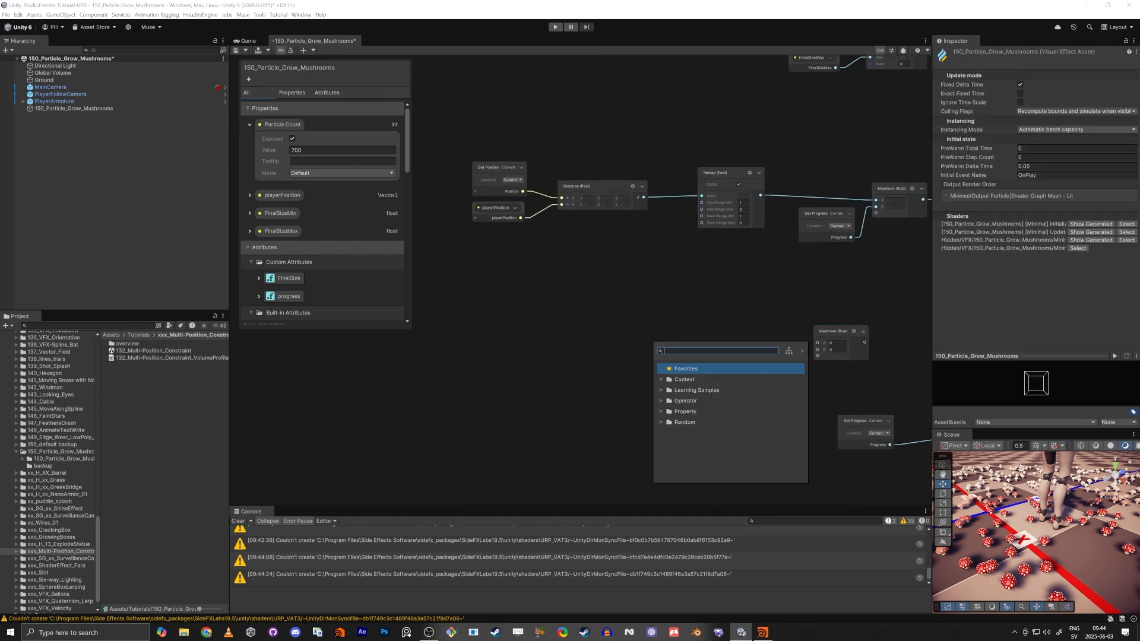
type("get fin")
key("Return")
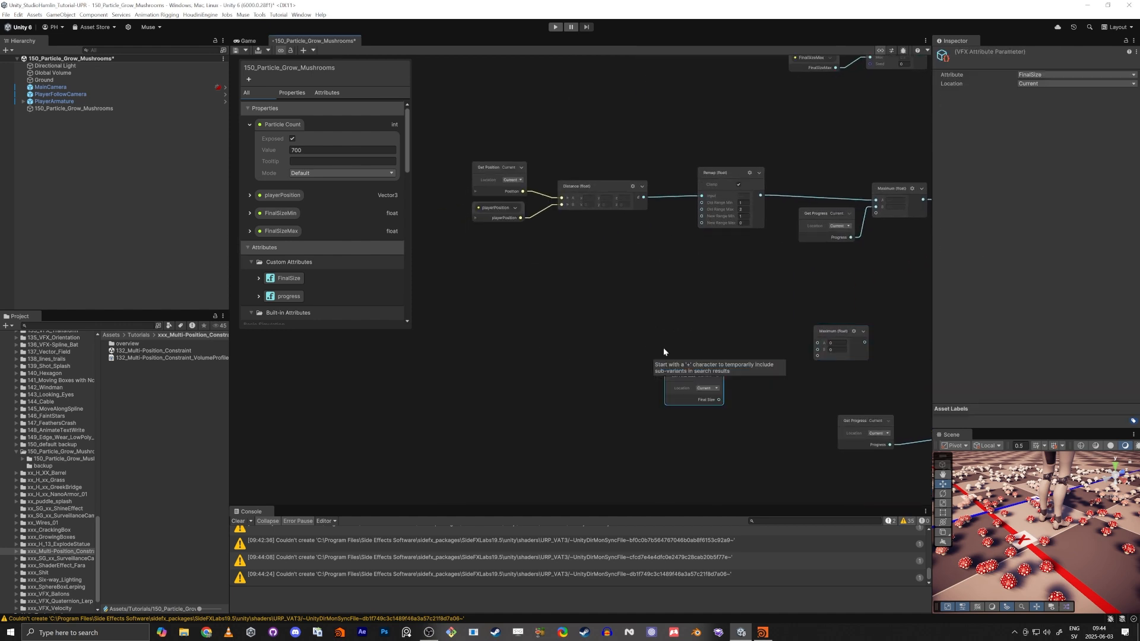
scroll(705, 333, "up", 3)
left_click_drag(686, 389, 716, 329)
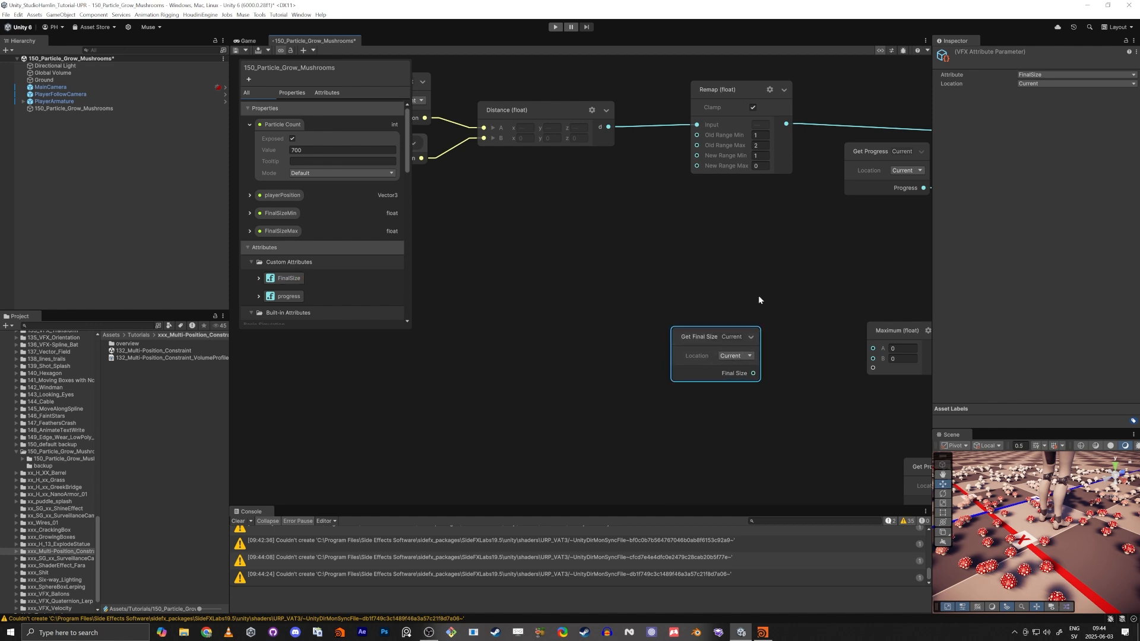
Align the duplicated Maximum node beneath the original and add a Multiply node between it and Get Final Size.
middle_click_drag(758, 300, 653, 358)
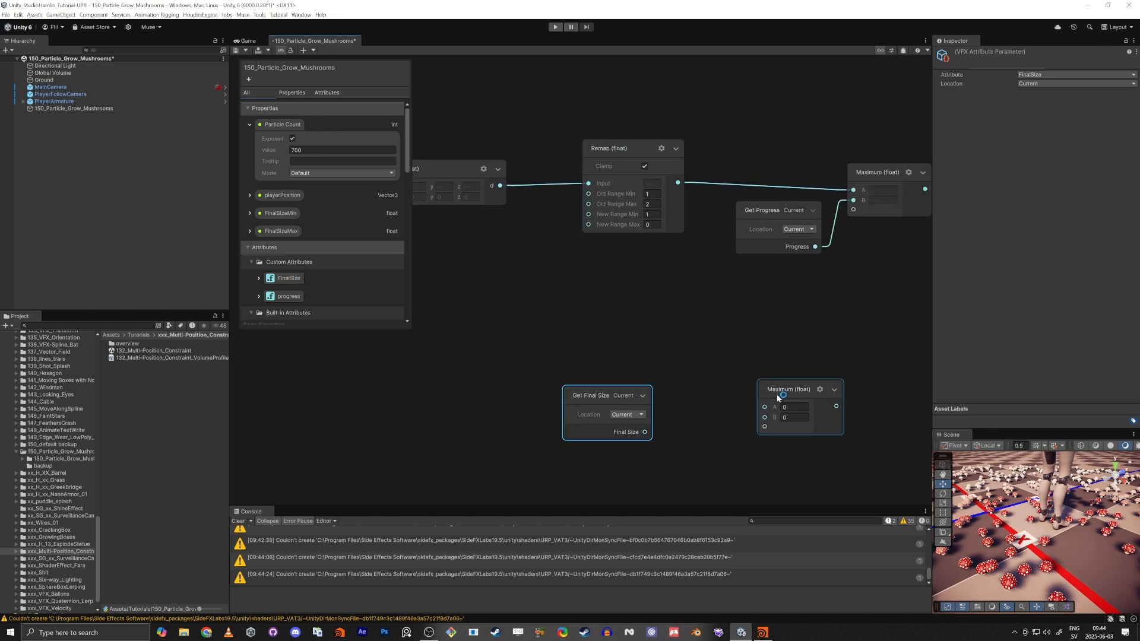
left_click_drag(776, 395, 866, 387)
left_click(750, 409)
key("space")
type("mult")
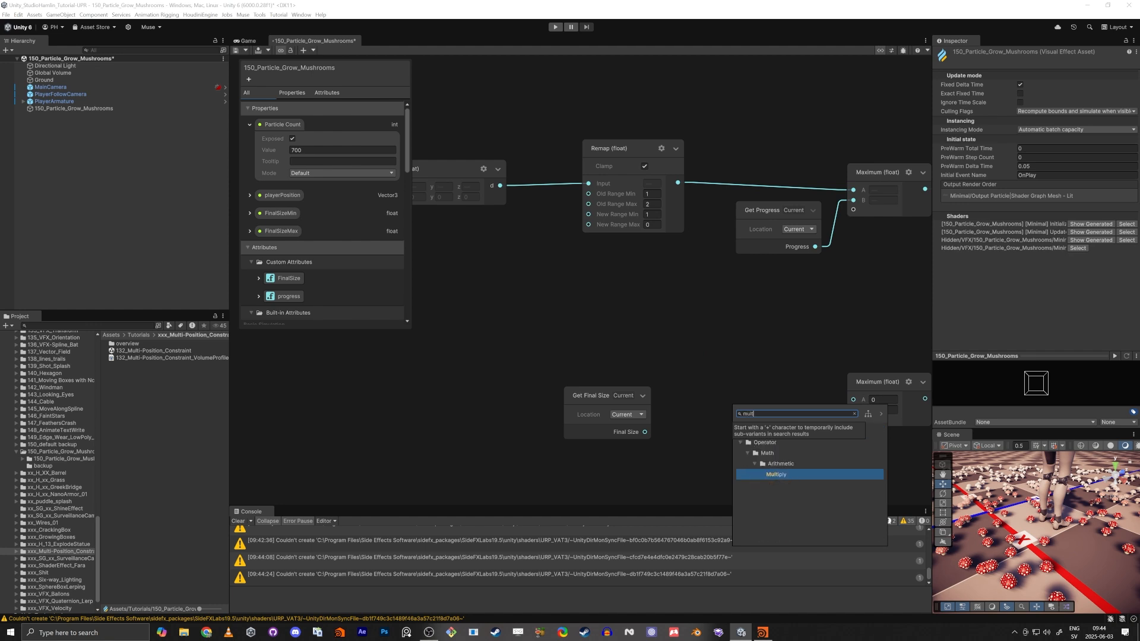
key("Return")
Connect Final Size to input B of the Multiply node and the Remap output to its input A.
left_click_drag(595, 396, 578, 401)
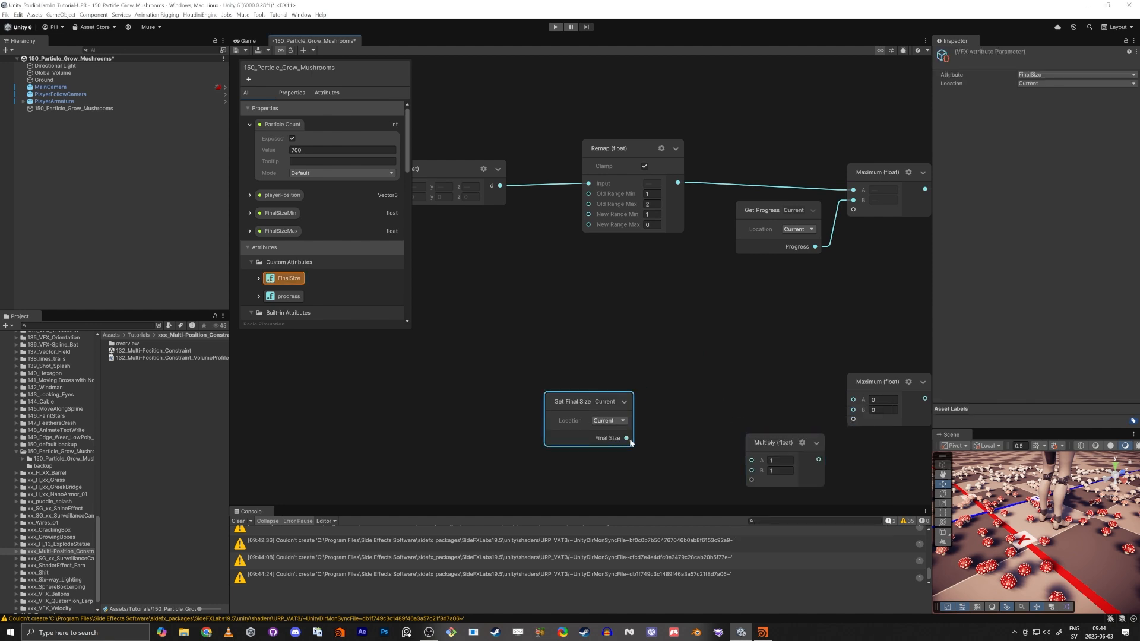
left_click_drag(627, 438, 751, 428)
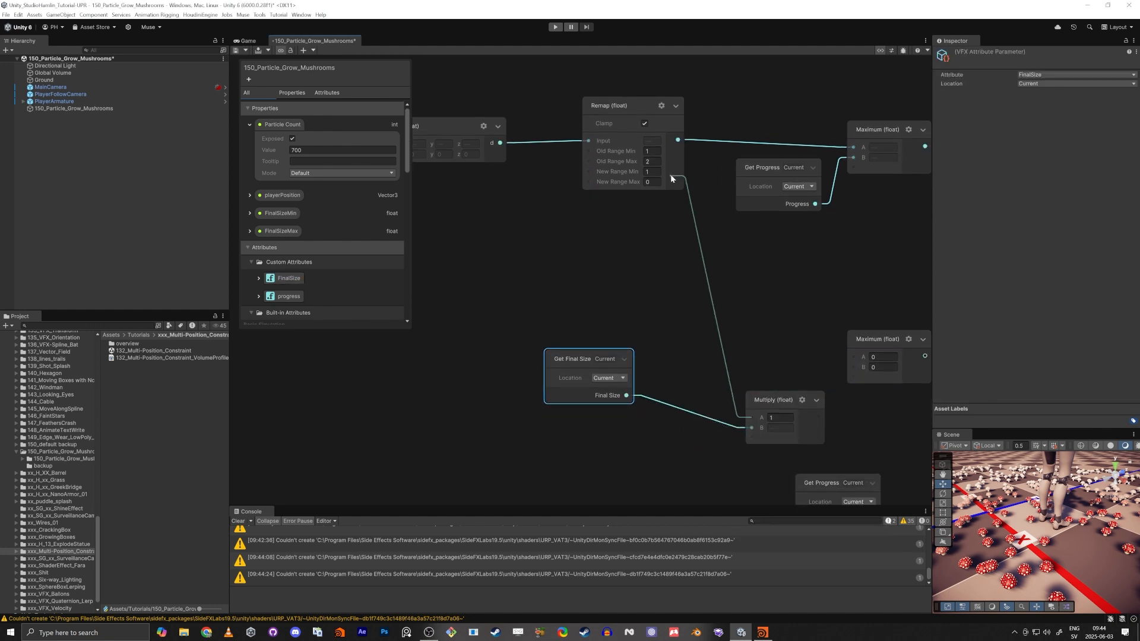
left_click_drag(671, 178, 677, 141)
Arrange the Multiply and Get Final Size nodes in a row level with the duplicated Maximum node.
left_click_drag(767, 400, 752, 339)
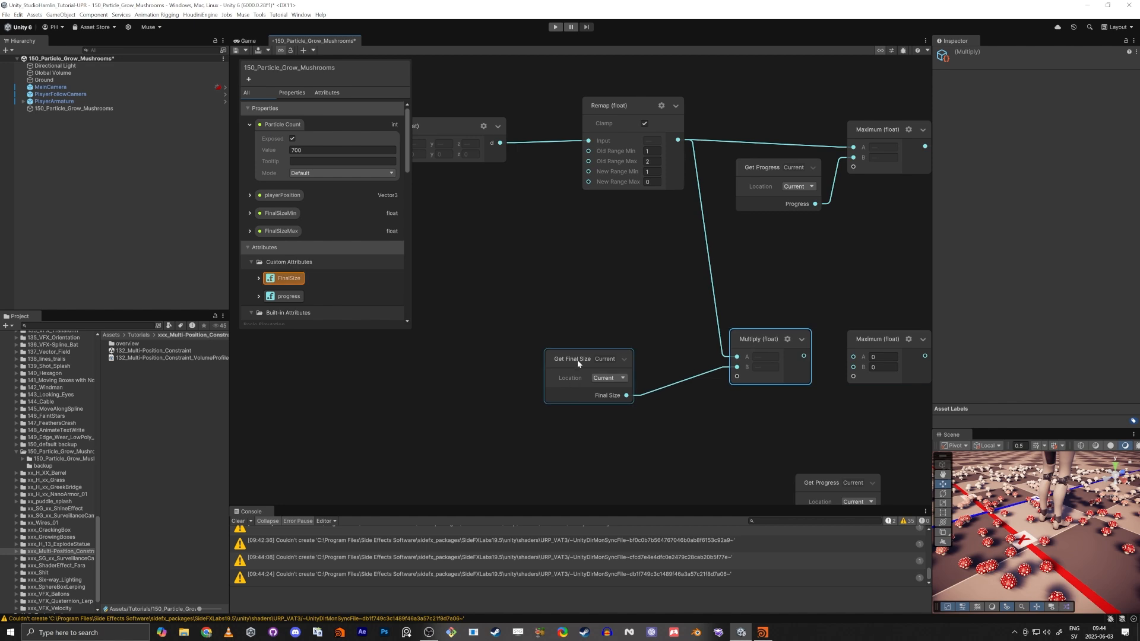
left_click_drag(578, 363, 607, 343)
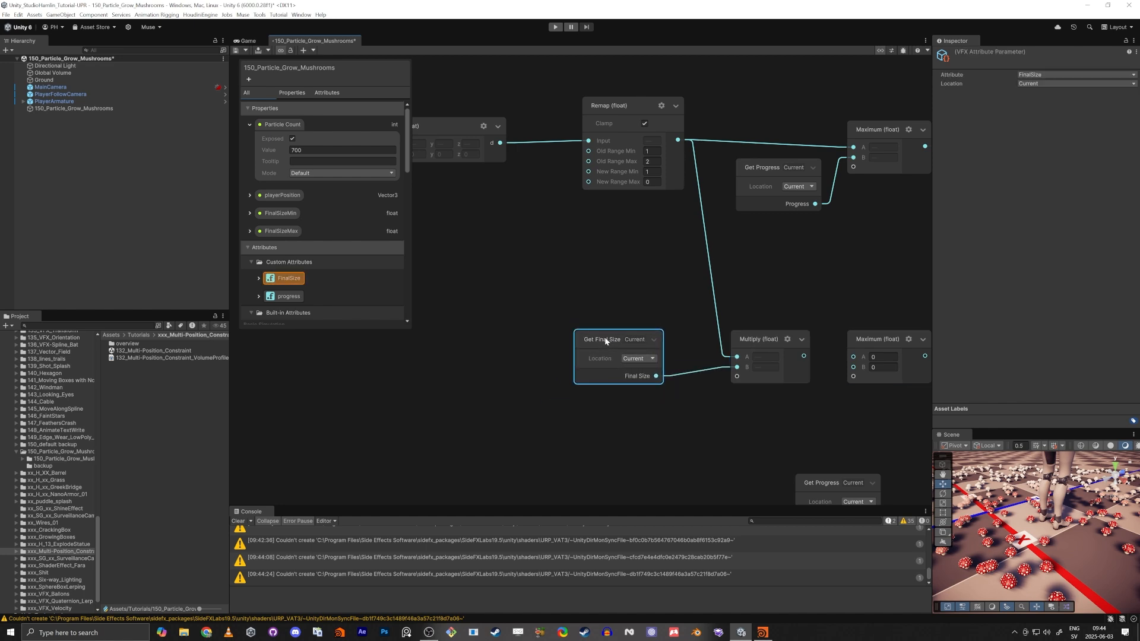
left_click_drag(766, 343, 767, 333)
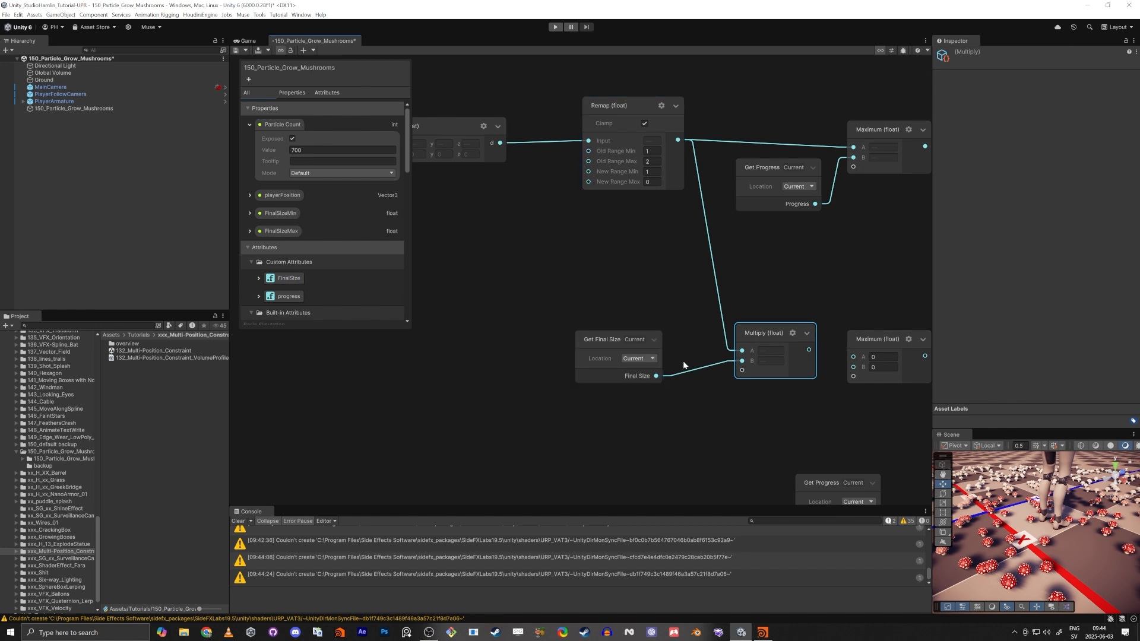
left_click_drag(777, 333, 751, 344)
Connect the Multiply output to input A of the lower Maximum node, and move Multiply up above that row.
middle_click_drag(799, 300, 684, 321)
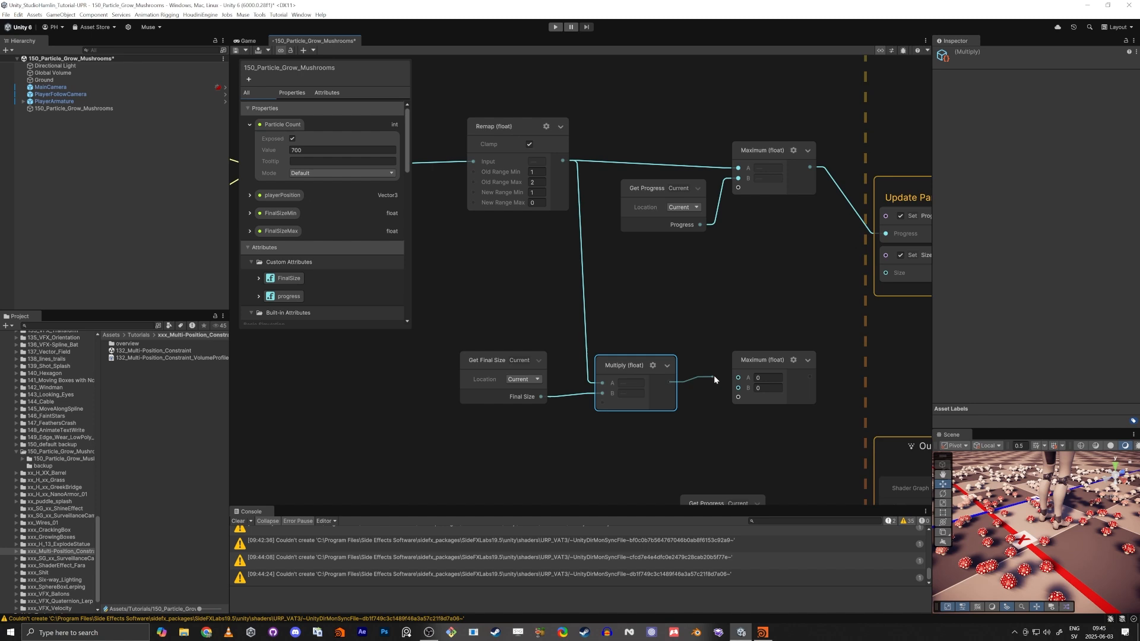
left_click_drag(466, 313, 650, 296)
left_click(643, 361)
left_click(498, 360)
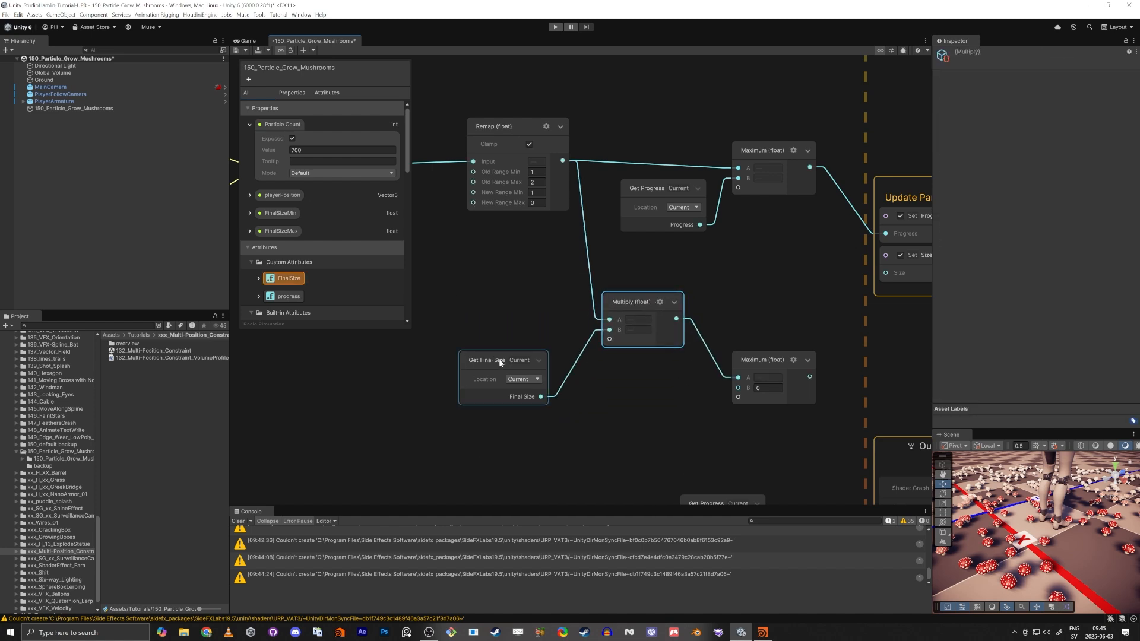
Duplicate the Get Final Size node, connect the copy to input B of the lower Maximum node, and place it beneath Multiply.
key("ctrl+d")
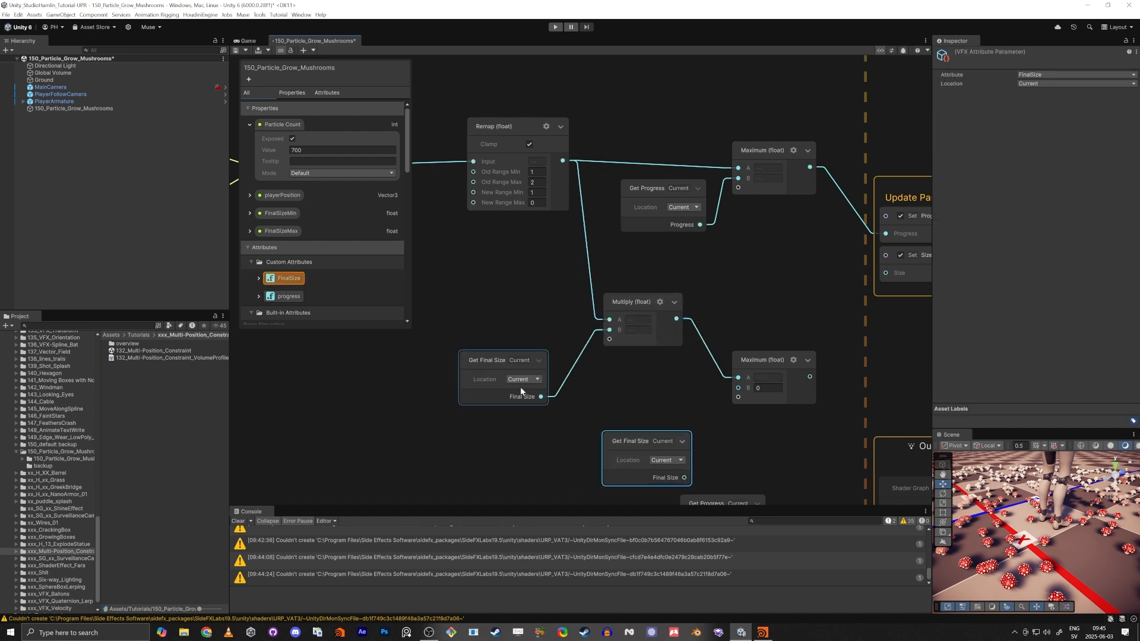
left_click_drag(547, 397, 745, 396)
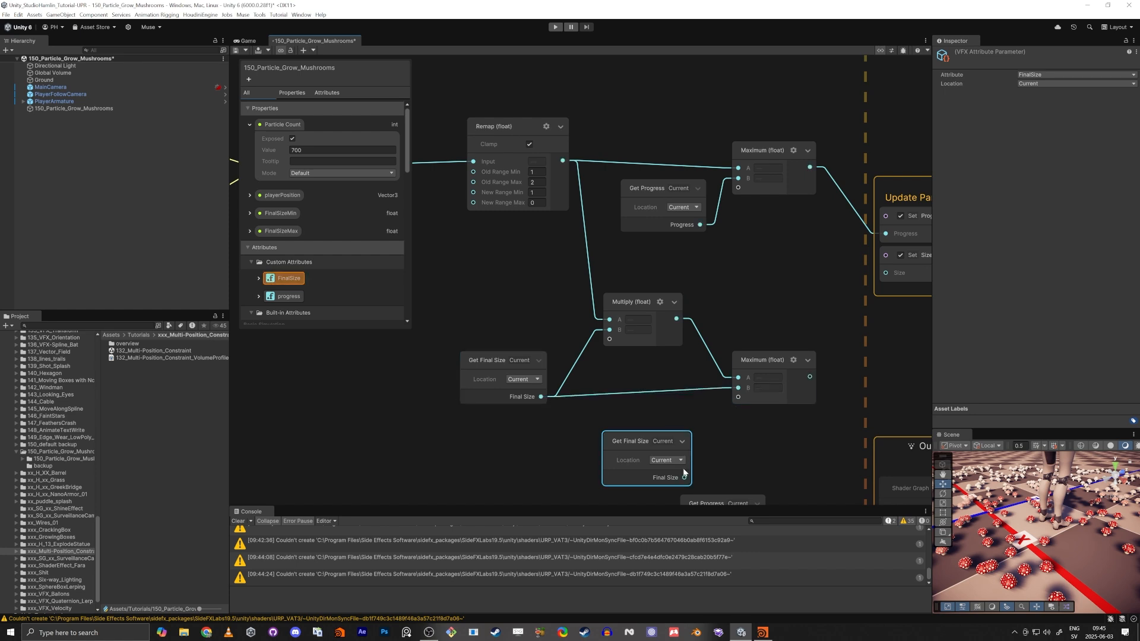
left_click_drag(685, 478, 737, 392)
left_click_drag(635, 445, 637, 384)
left_click_drag(757, 358, 749, 357)
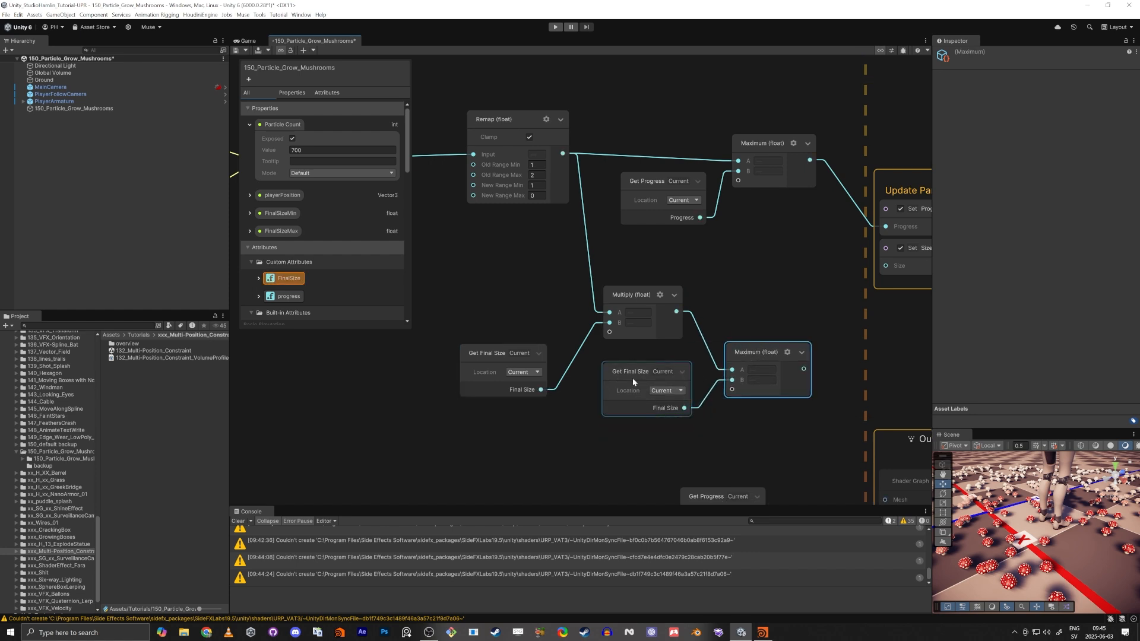
left_click_drag(635, 378, 626, 379)
Connect the lower Maximum output to the Set Size input in Update Particle, and inspect the mushrooms around the player in the Scene view.
middle_click_drag(779, 293, 729, 319)
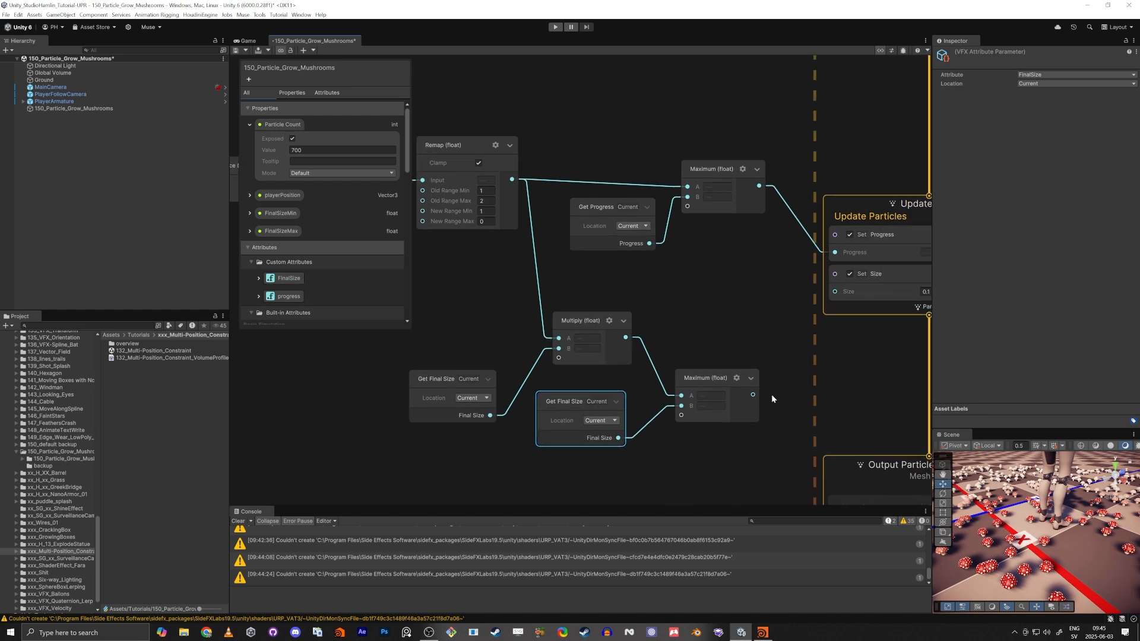
left_click_drag(753, 395, 834, 292)
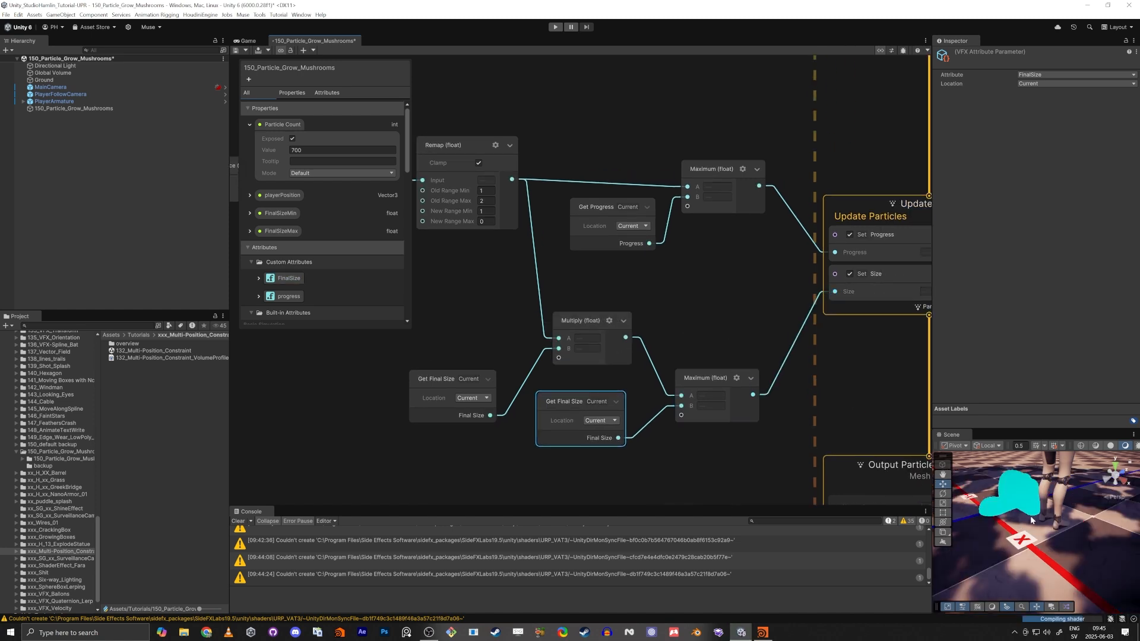
mouse_move(1033, 519)
right_mouse_down()
mouse_move(1004, 550)
mouse_move(1036, 515)
mouse_move(1021, 505)
right_mouse_up()
key("s")
key("w")
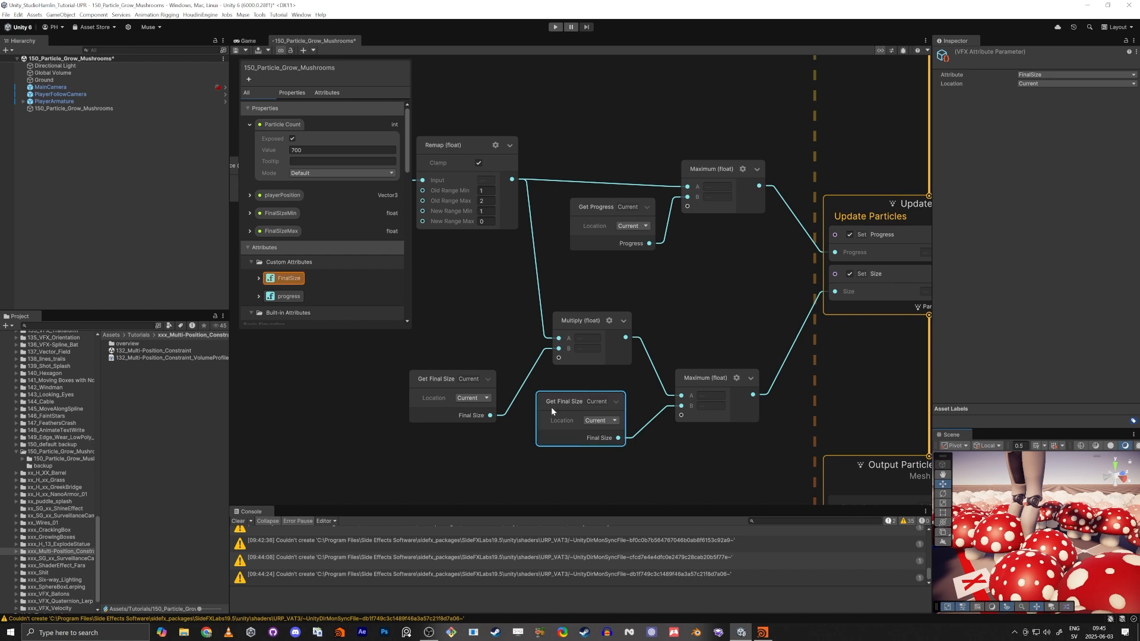
Delete the duplicated Get Final Size node feeding the lower Maximum, and check the Set Size block in Initialize Particle.
key("Delete")
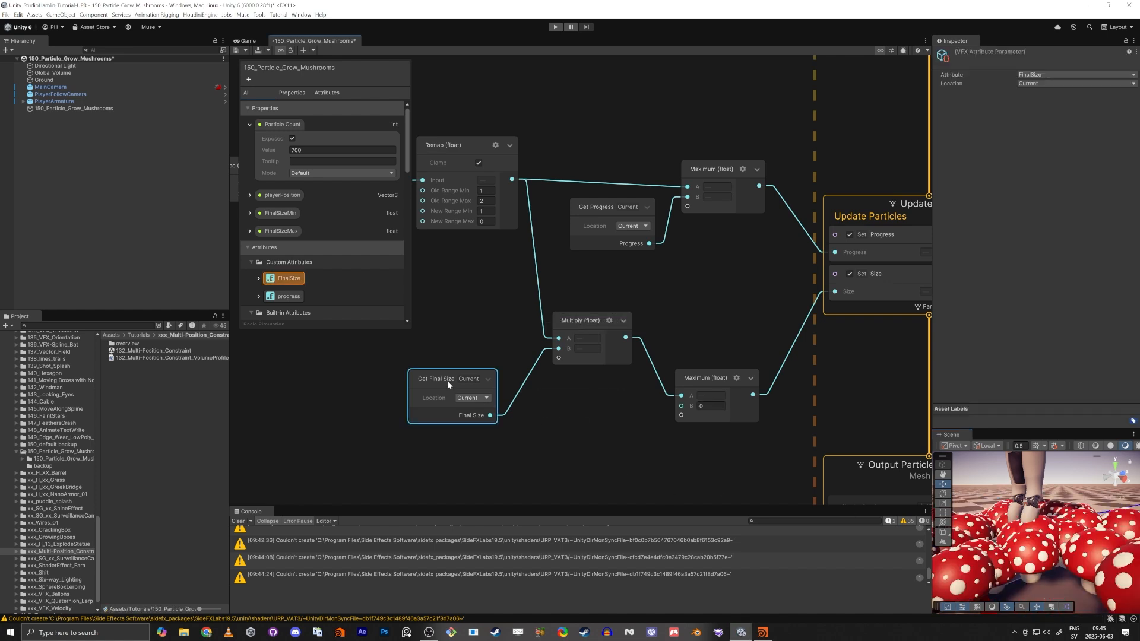
left_click(558, 440)
middle_click_drag(848, 355, 702, 394)
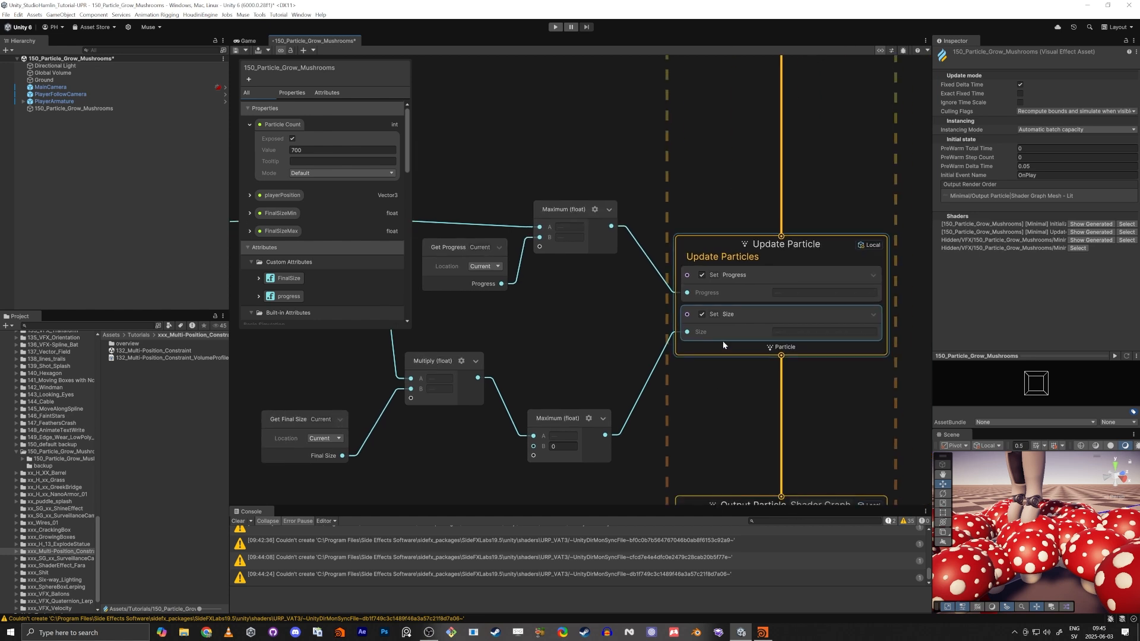
scroll(736, 151, "down", 3)
middle_click_drag(738, 121, 714, 380)
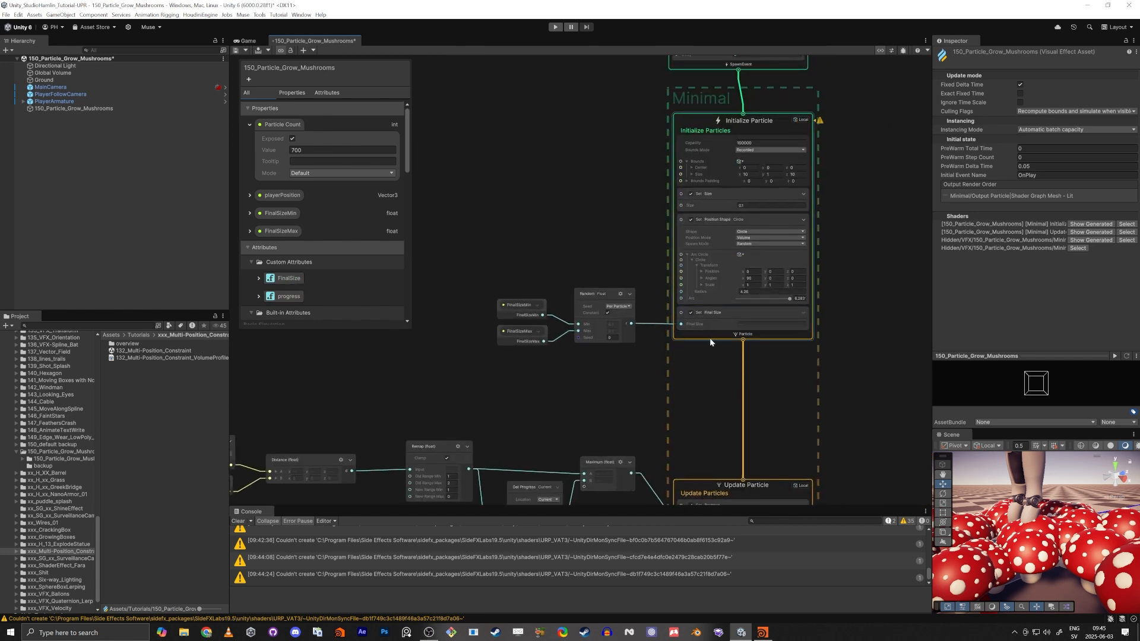
scroll(716, 363, "up", 5)
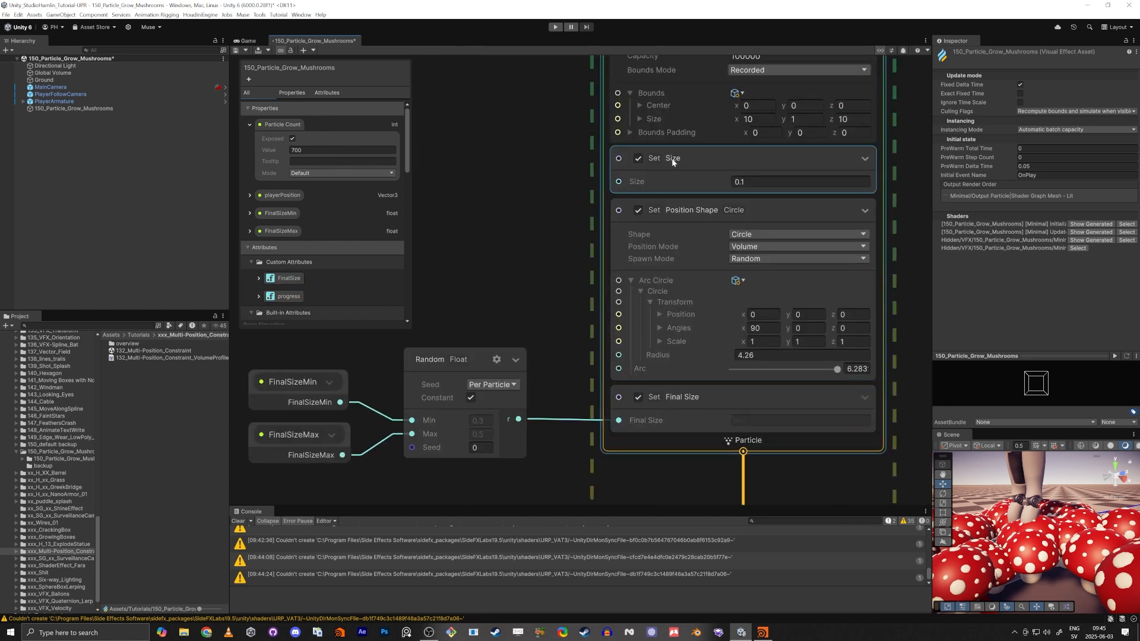
scroll(531, 277, "down", 3)
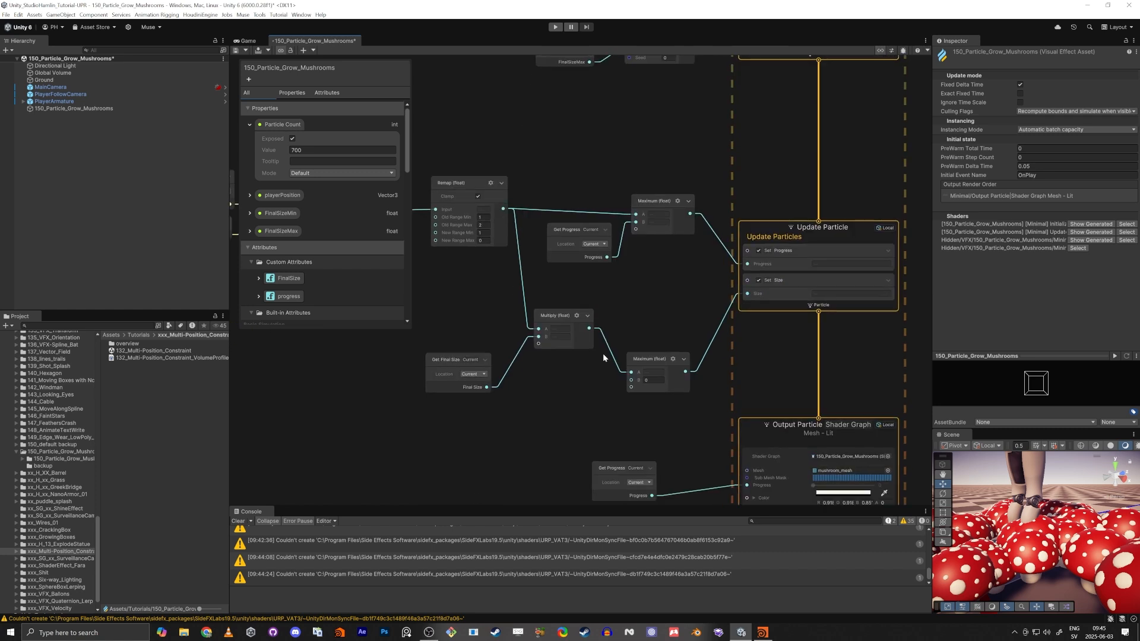
Add a Get Size node, connect its output to input B of the lower Maximum node, and save the graph.
scroll(551, 412, "up", 3)
key("space")
type("get siz")
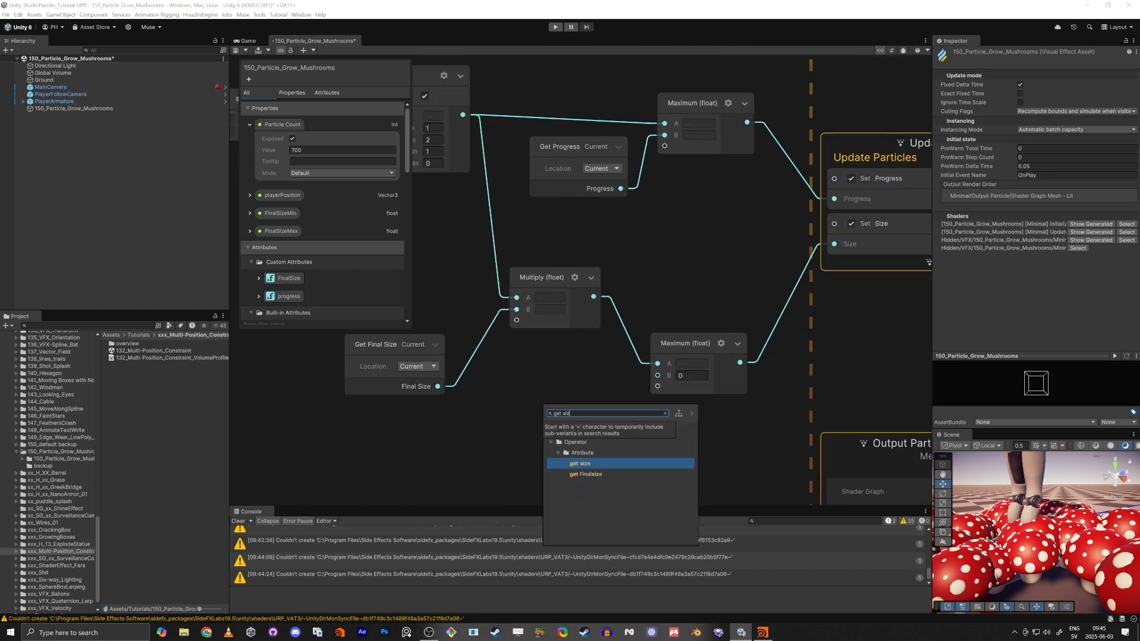
key("Return")
left_click_drag(605, 435, 538, 375)
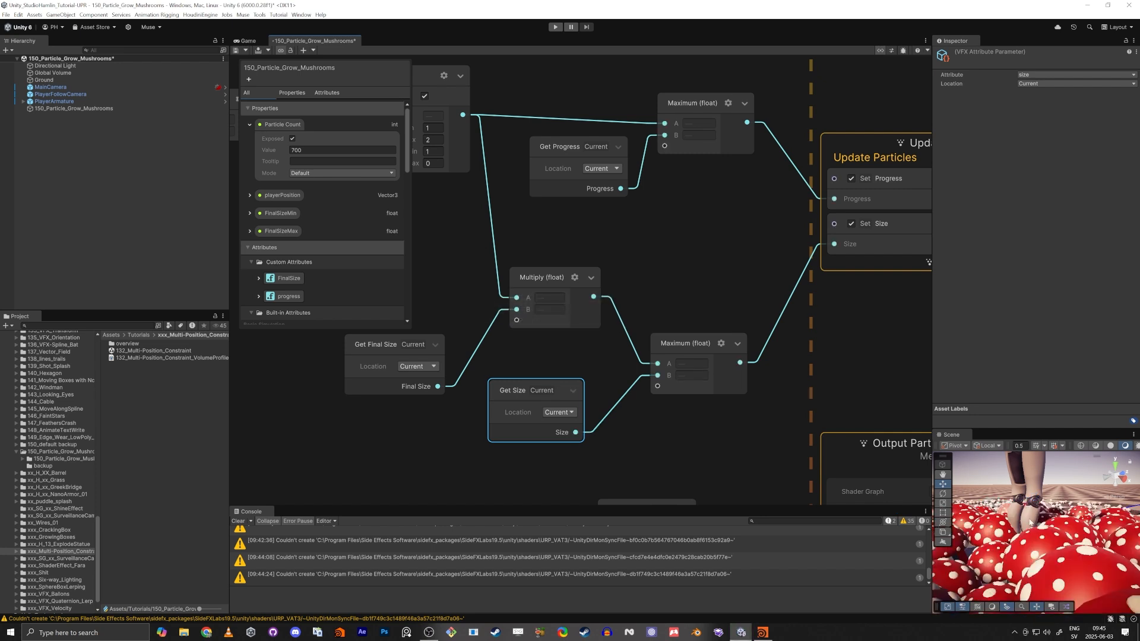
key("ctrl+s")
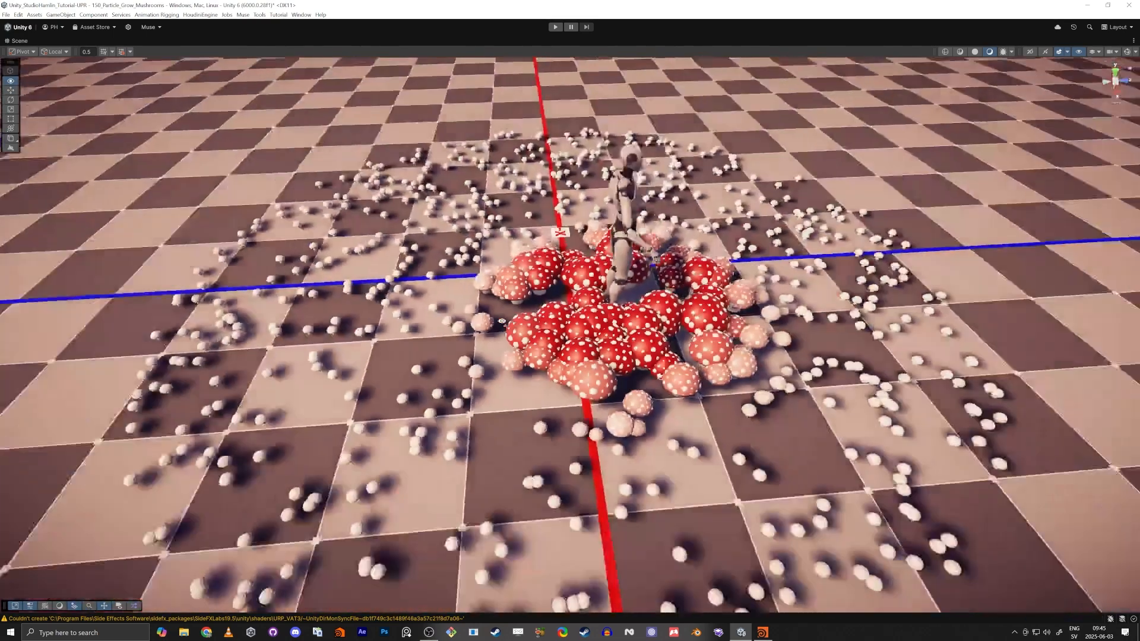
Move the player character across the mushroom field in the maximized Scene view to test the growth, and inspect the mushrooms up close.
right_click_drag(502, 320, 526, 311)
key("s")
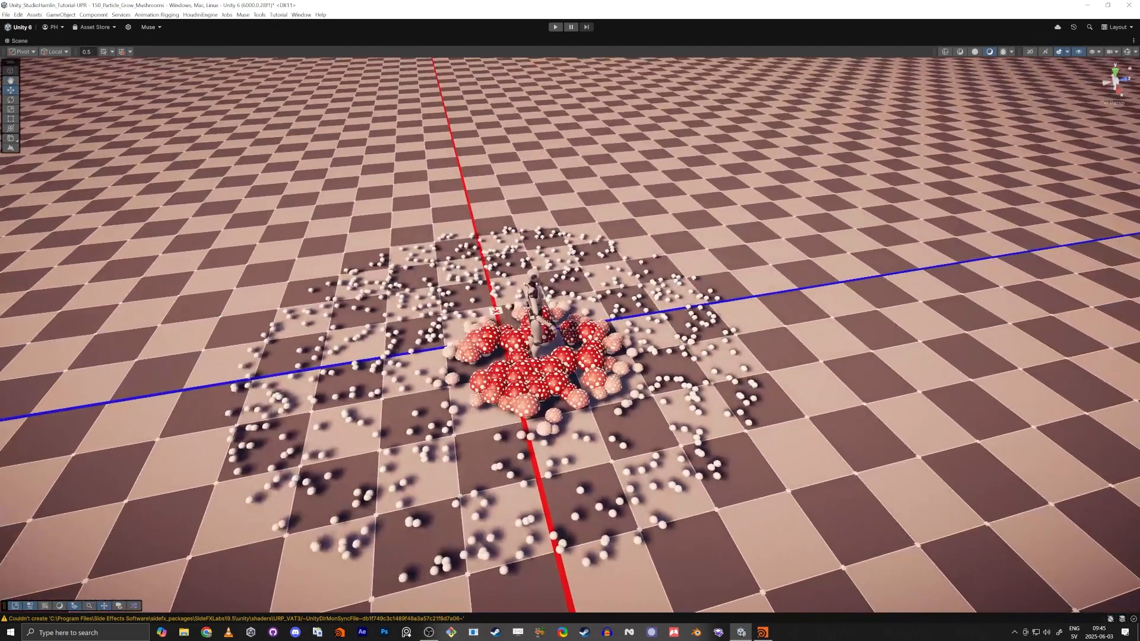
left_click_drag(539, 365, 410, 306)
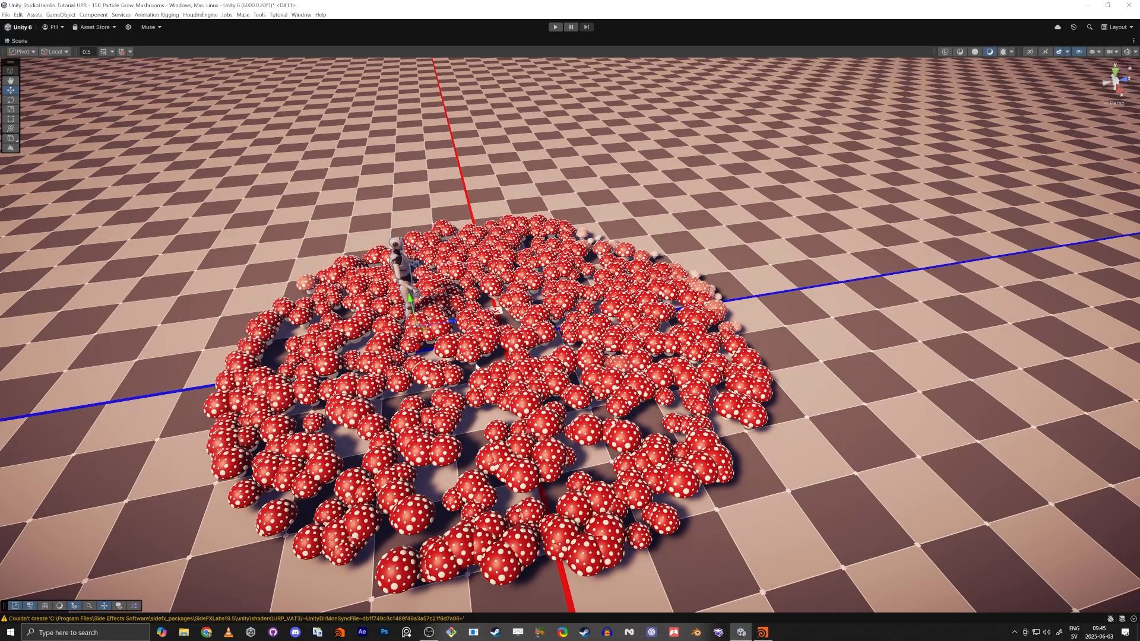
key("w")
right_click_drag(477, 376, 457, 293)
key("q")
key("shift+space")
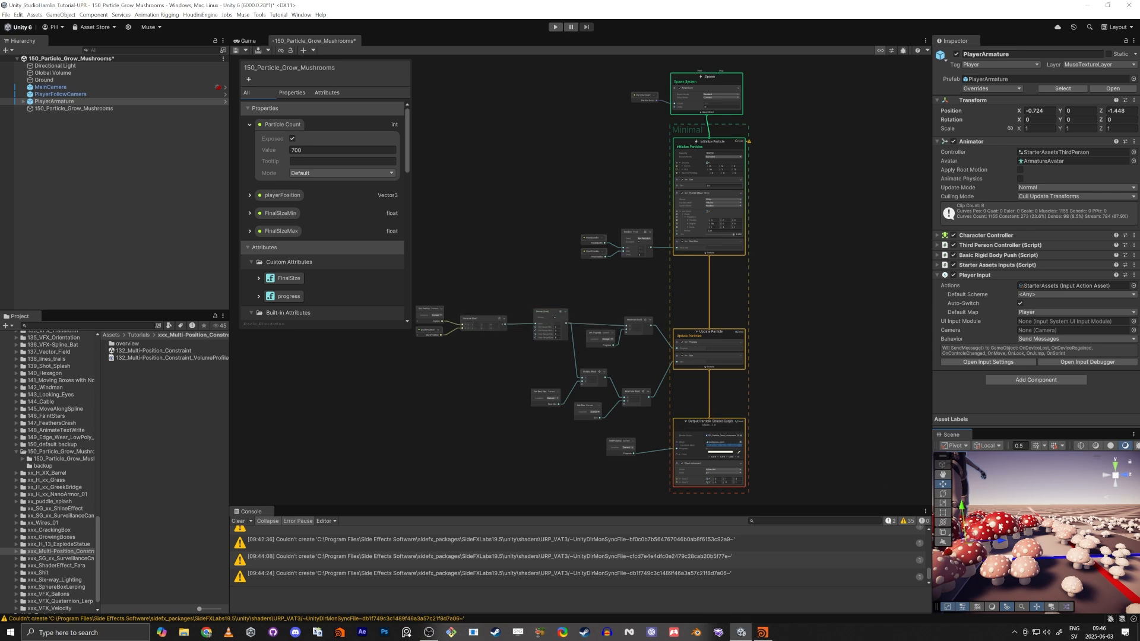
key("w")
right_click_drag(999, 526, 1043, 488)
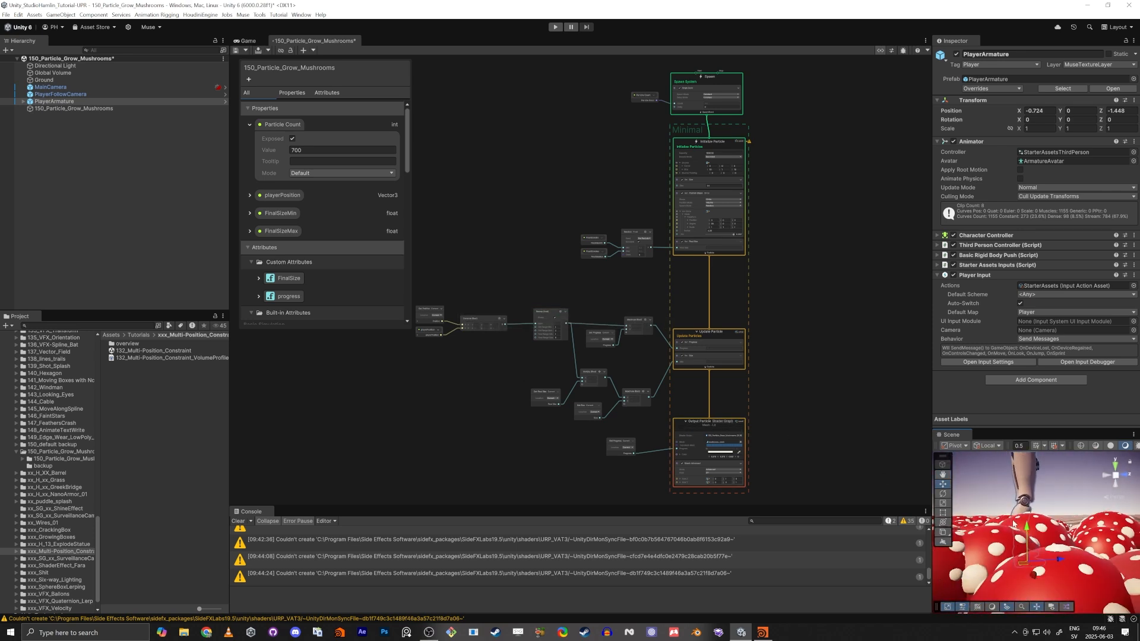
Add a Set Scale.XYZ block to the Output Particle context and expand its Scale into separate X, Y and Z inputs.
middle_click_drag(618, 458, 608, 343)
scroll(628, 341, "up", 4)
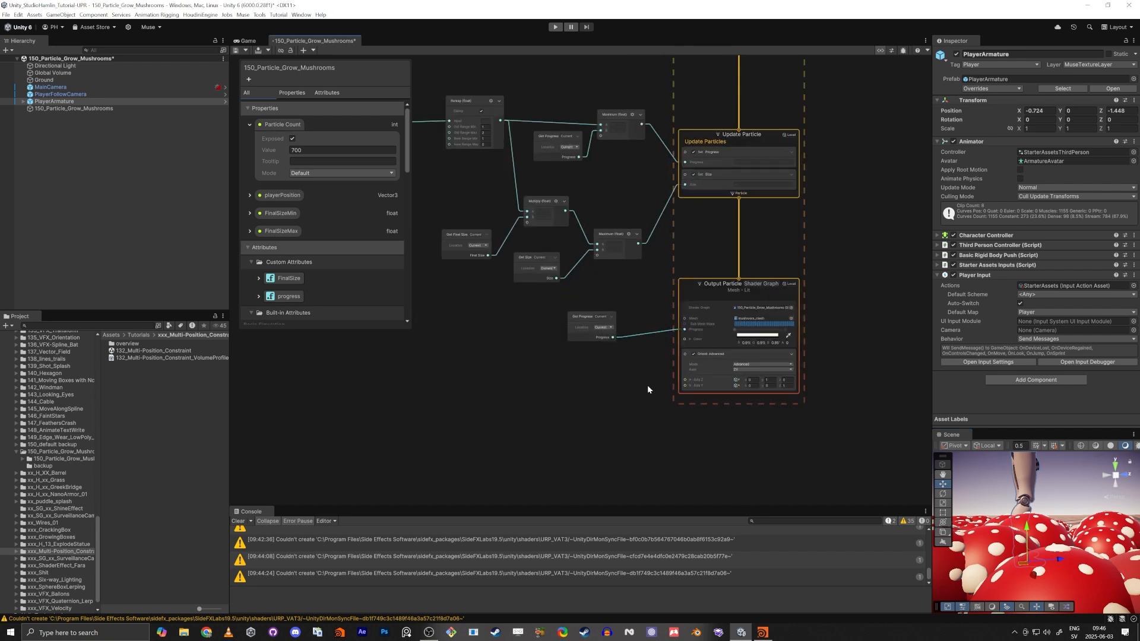
scroll(781, 403, "up", 4)
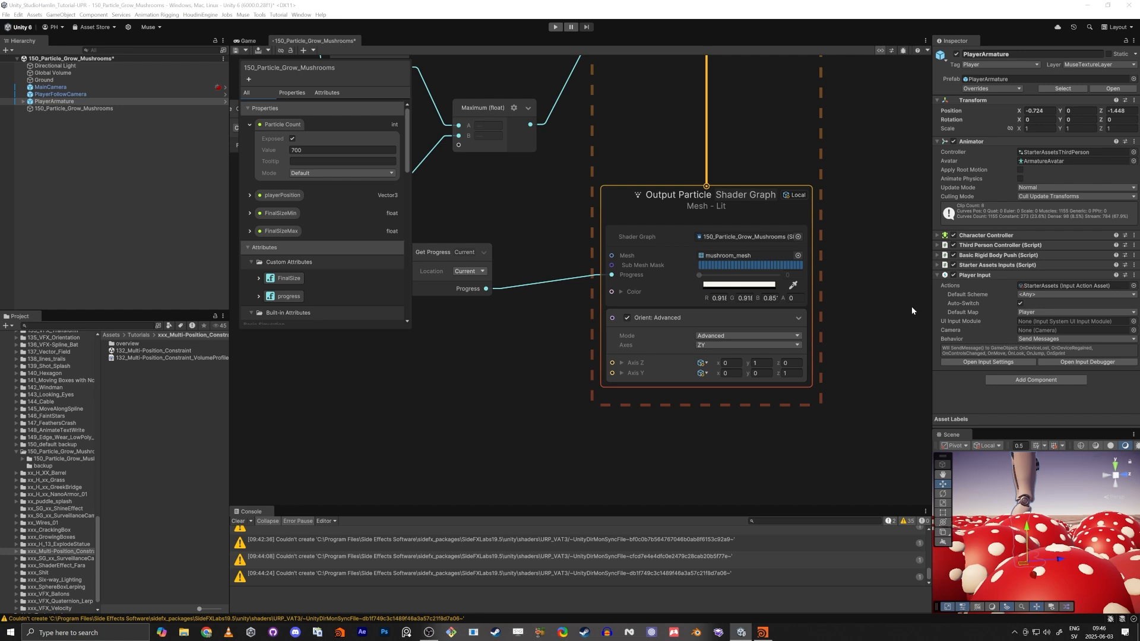
left_click(653, 196)
key("space")
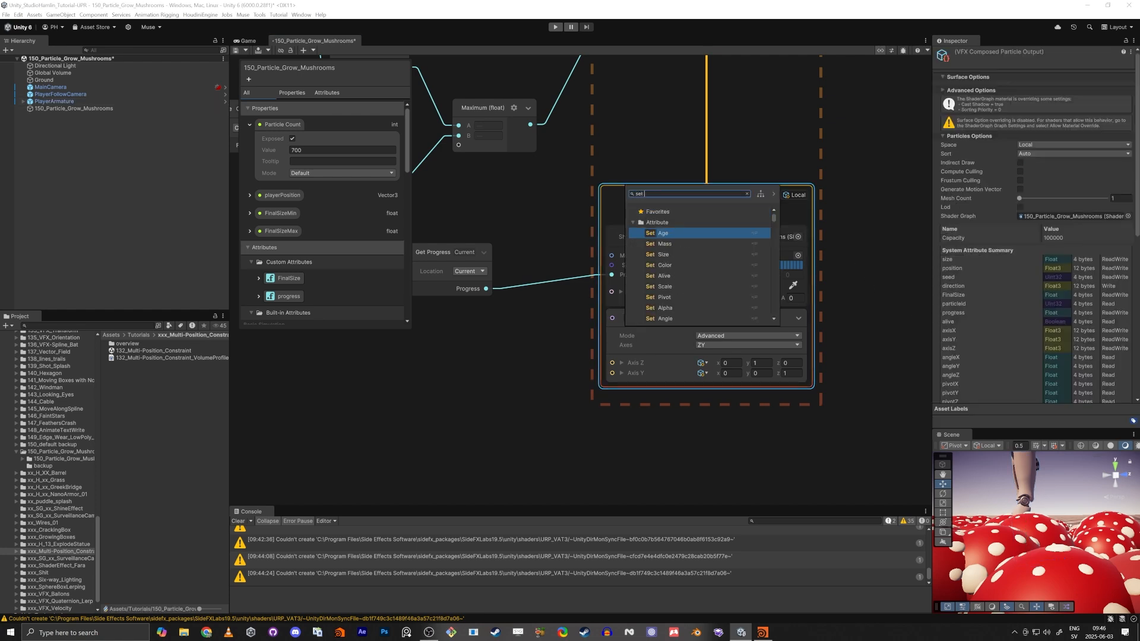
type("set sca")
key("Return")
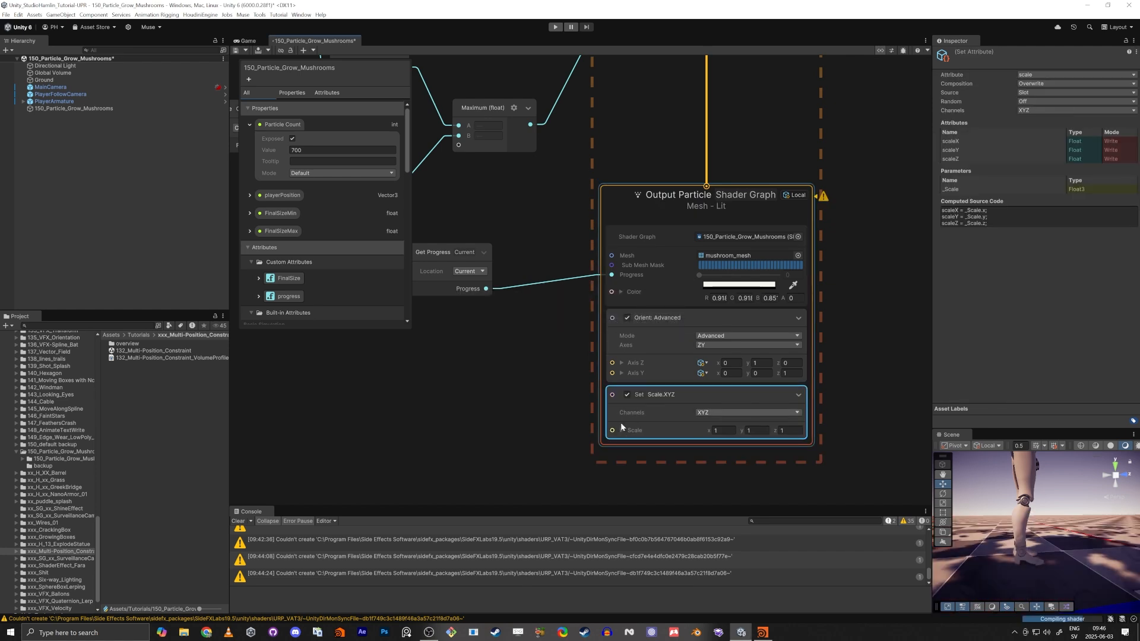
left_click(621, 431)
left_click_drag(636, 450, 629, 463)
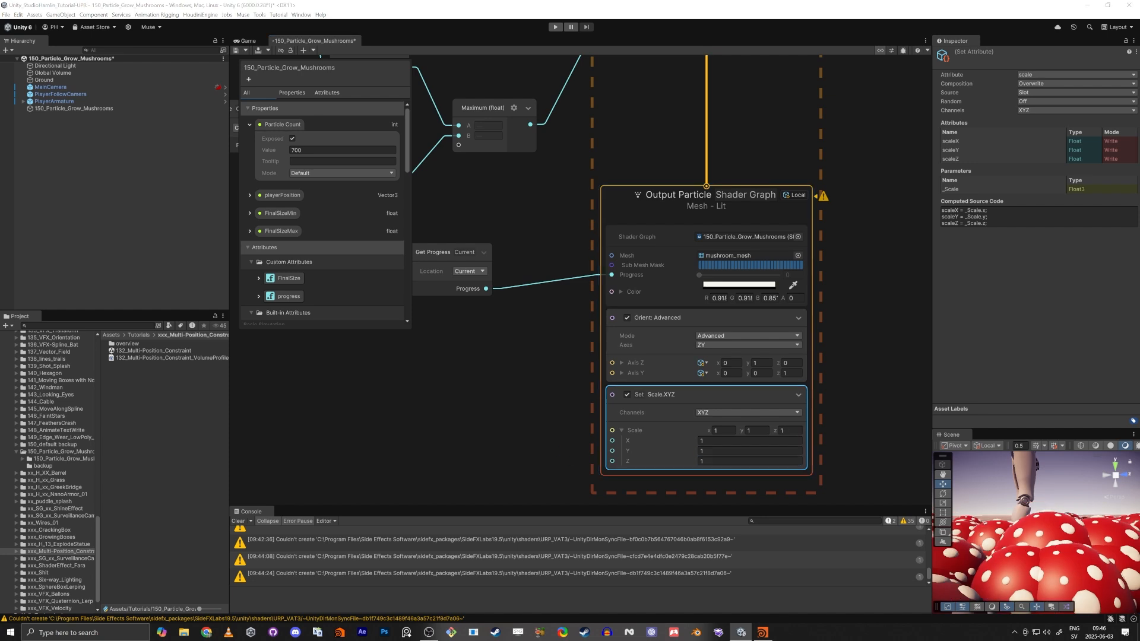
Add a Sine node in the empty graph area below Get Progress and position it there.
scroll(519, 388, "down", 1)
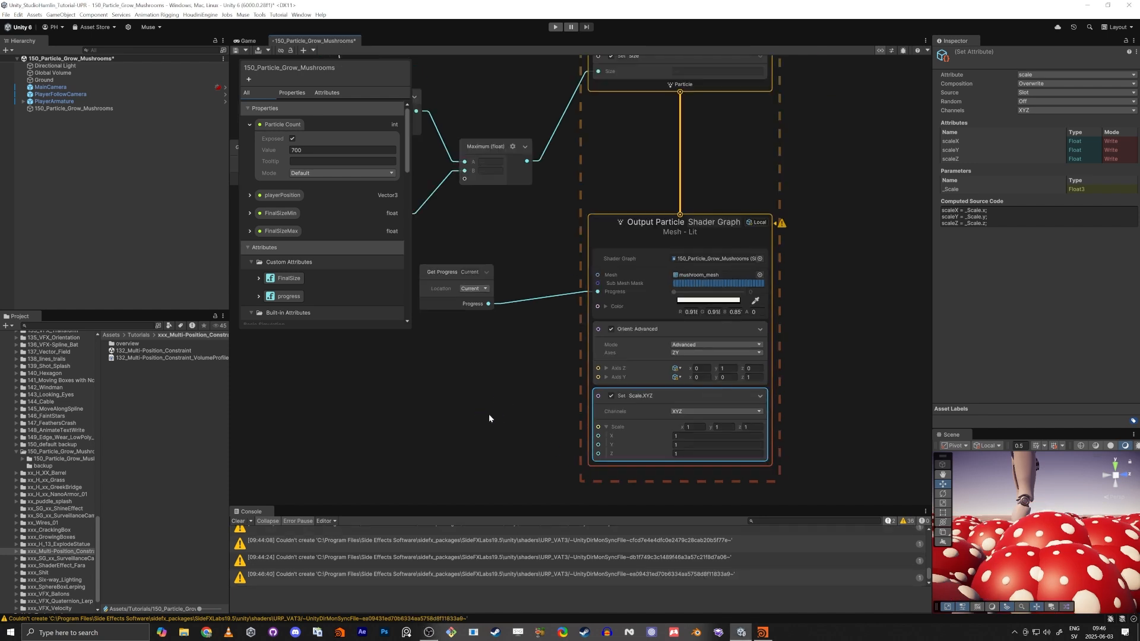
middle_click_drag(487, 415, 691, 363)
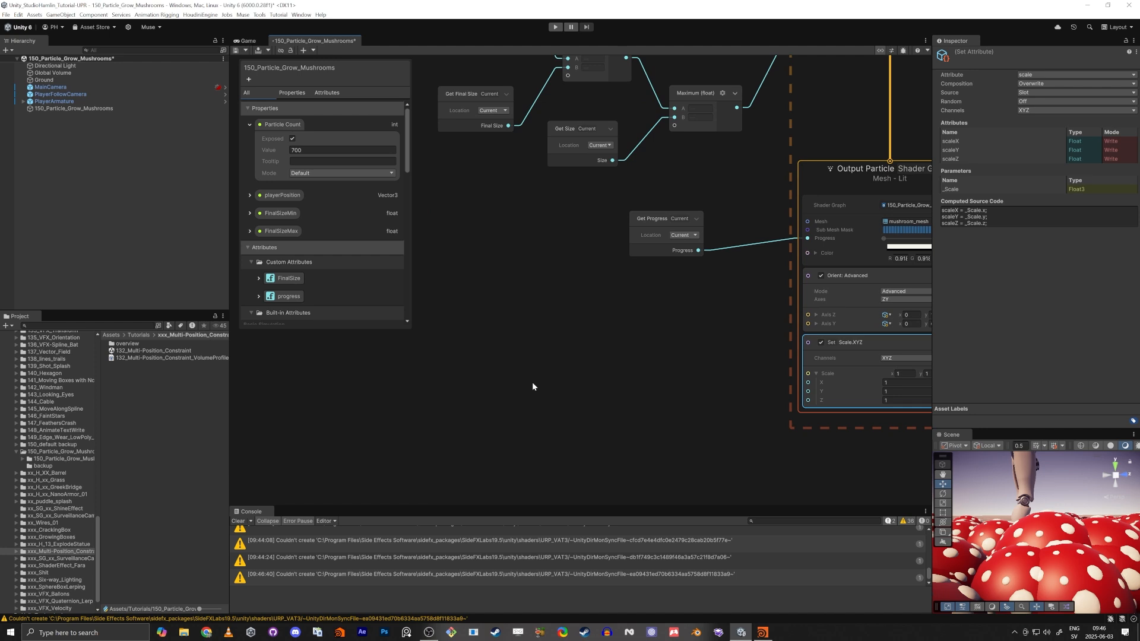
left_click(516, 393)
key("space")
type("sin")
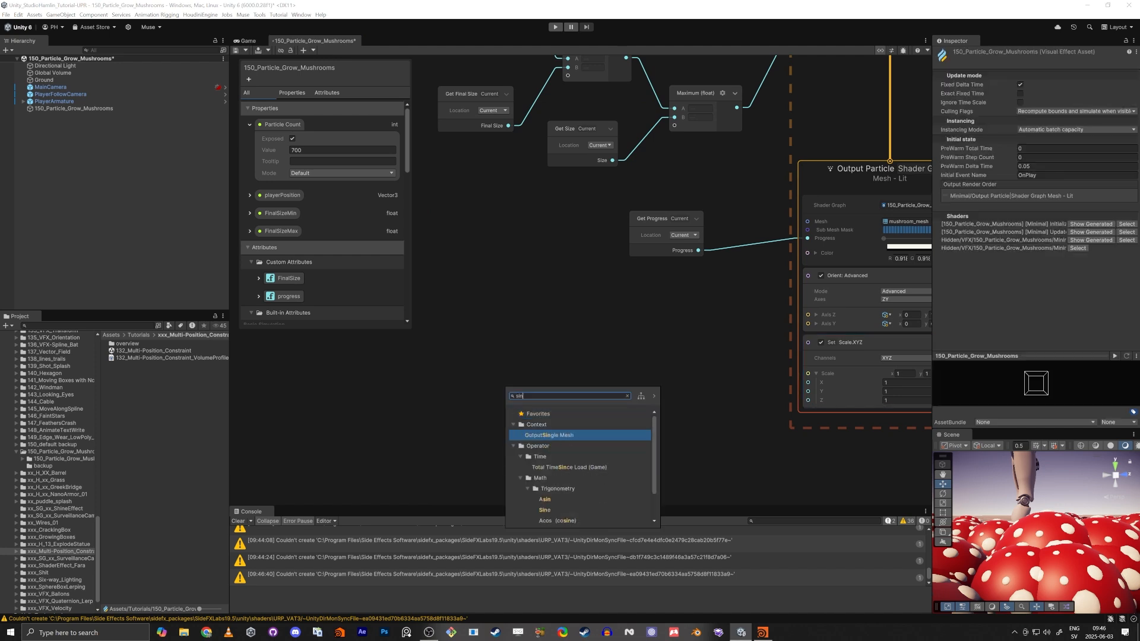
type("e")
key("Down")
key("Return")
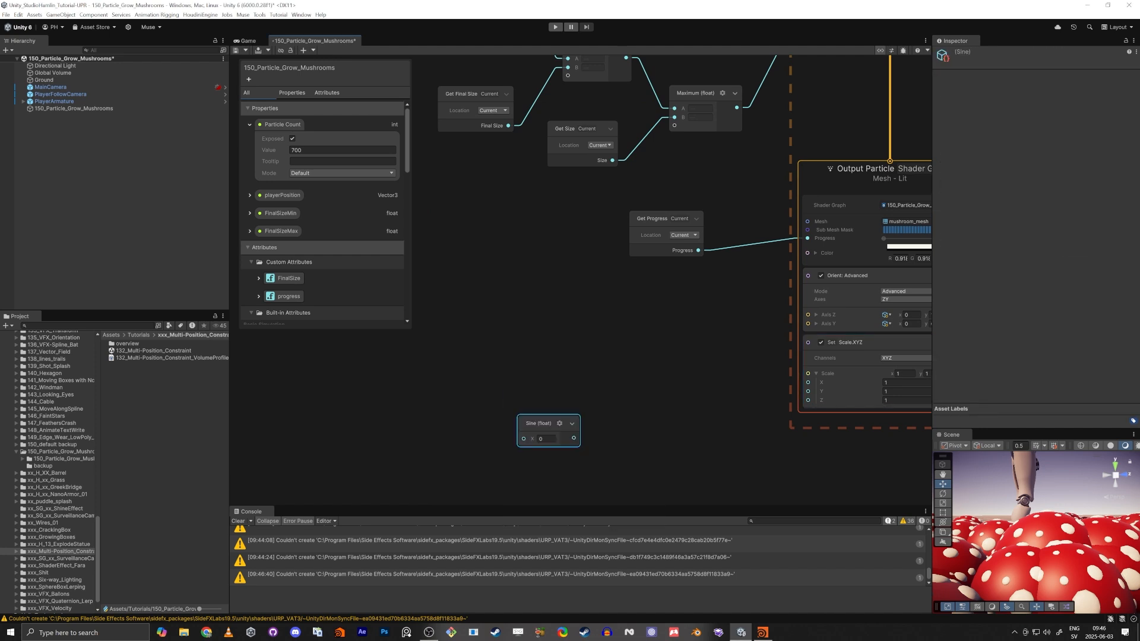
scroll(515, 393, "up", 2)
left_click_drag(557, 439, 505, 365)
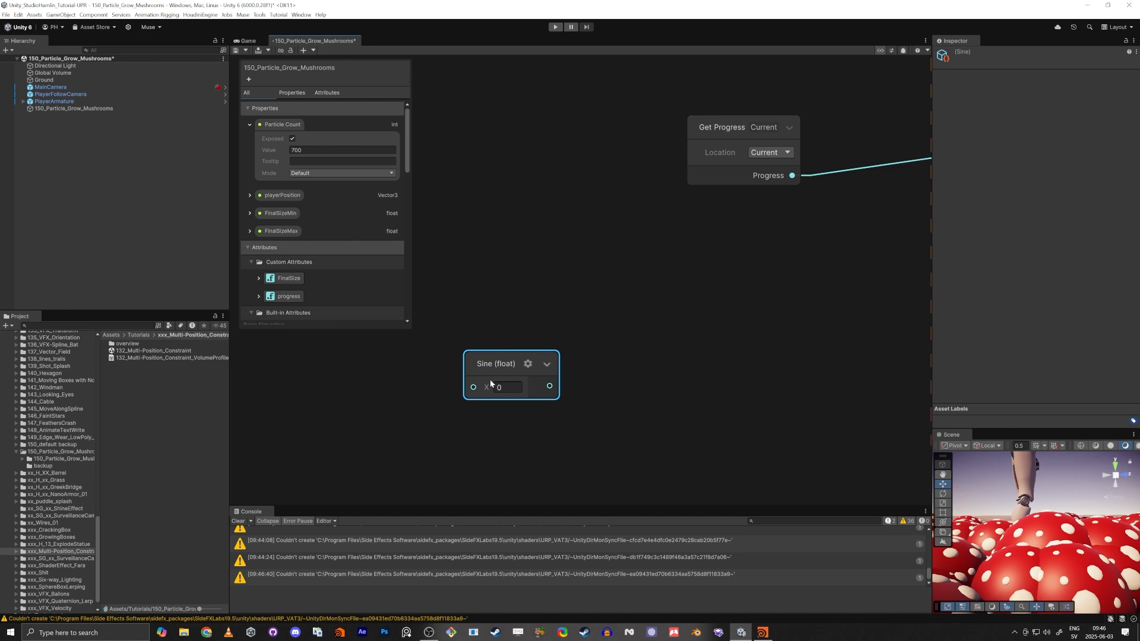
middle_click_drag(476, 452, 558, 402)
left_click_drag(593, 311, 564, 331)
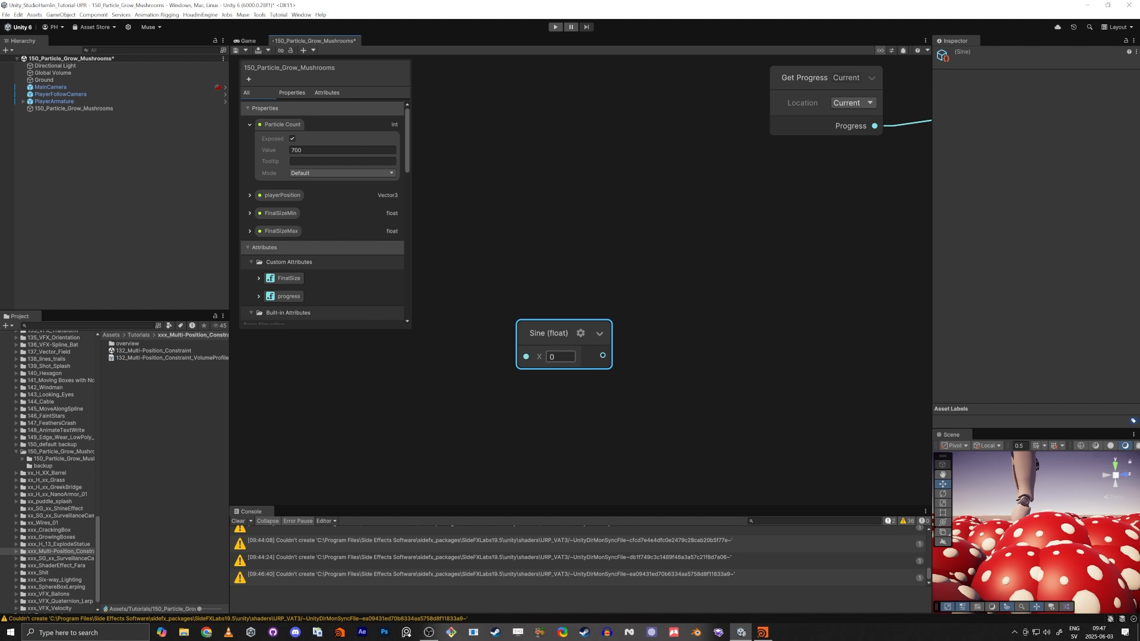
Add a VFX Time node beside the Sine node and connect its Total Time output to the Sine's X input.
left_click(438, 395)
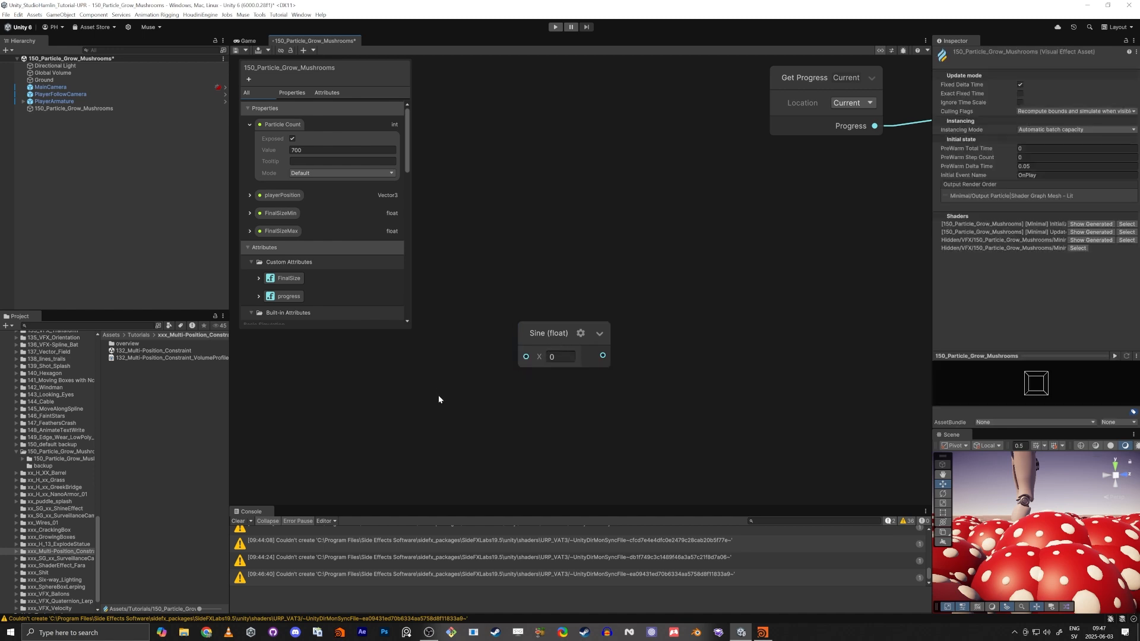
scroll(438, 394, "up", 1)
middle_click_drag(438, 394, 494, 381)
key("space")
type("time")
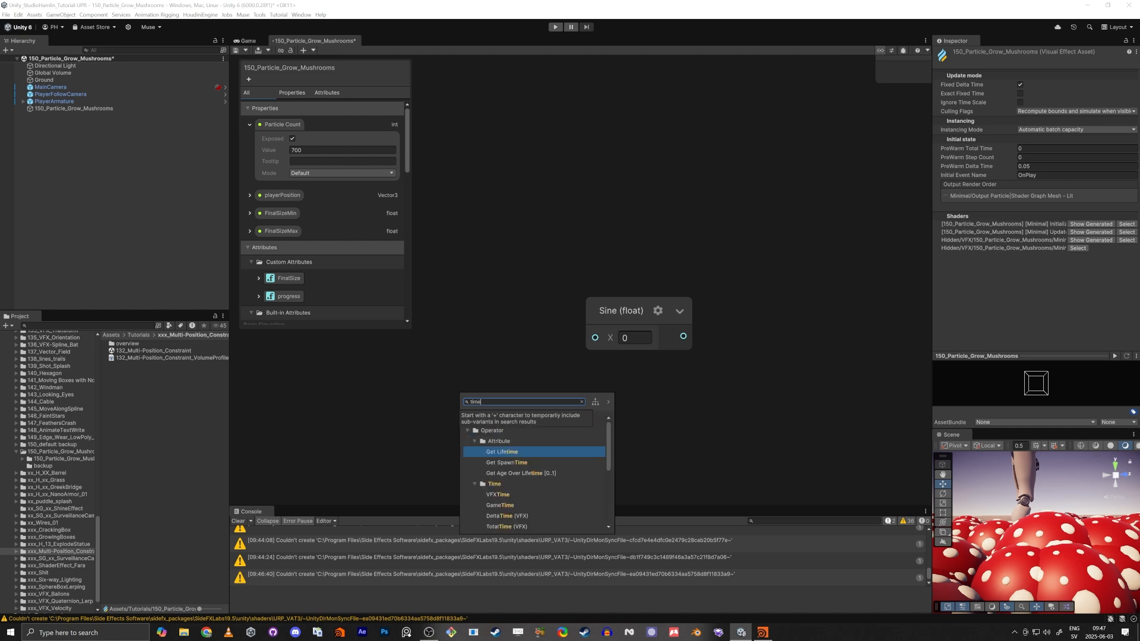
key("Down")
key("Down")
key("Down")
key("Return")
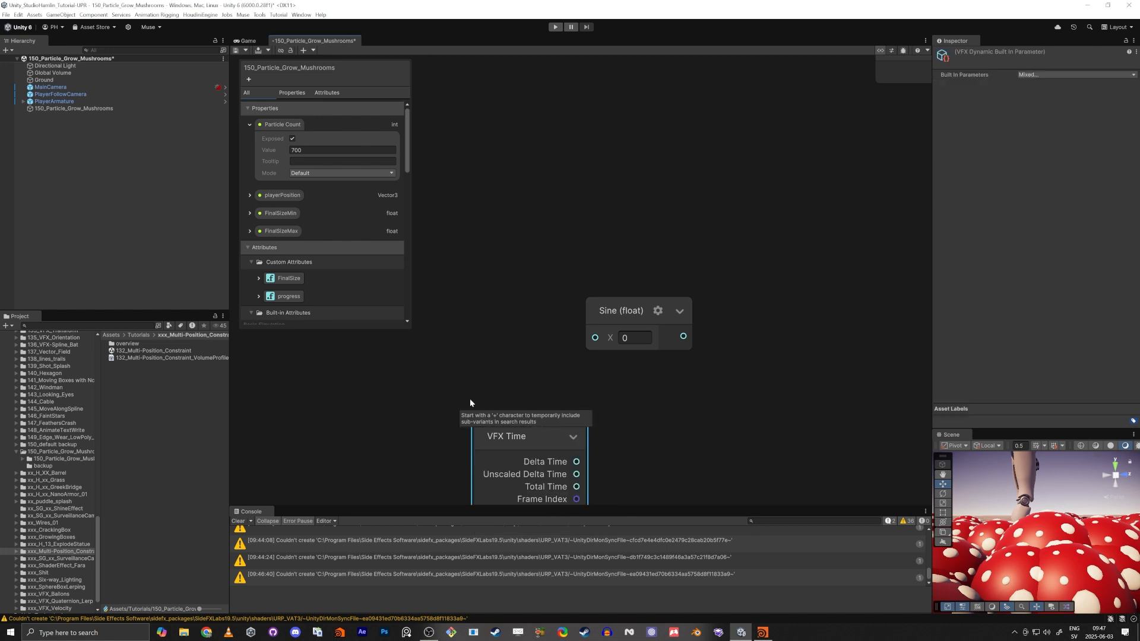
left_click_drag(540, 496, 467, 348)
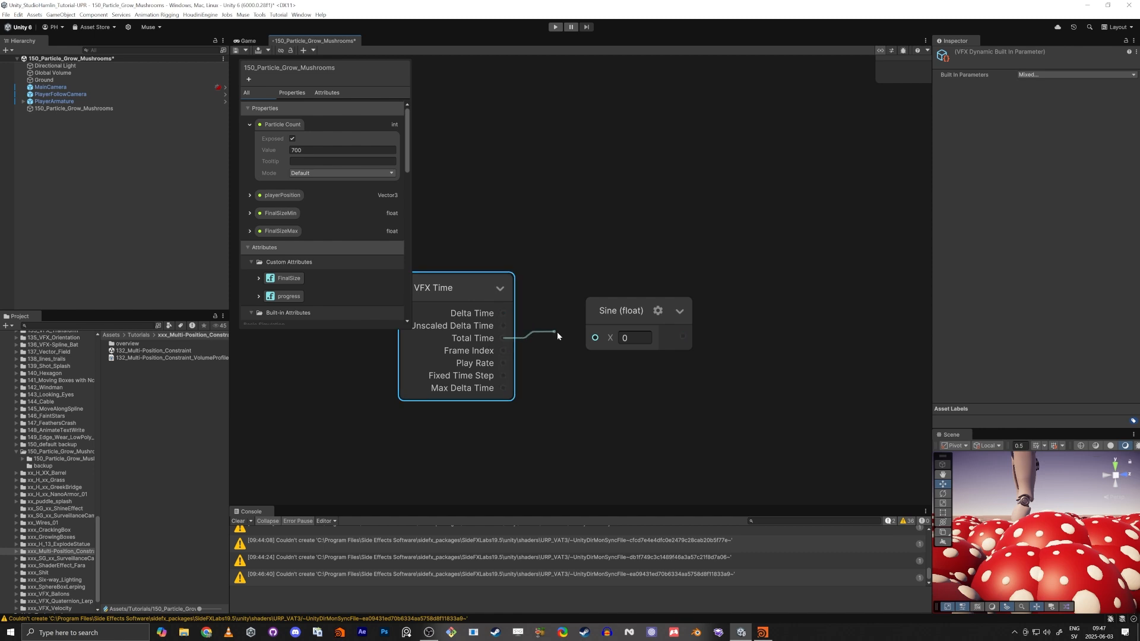
Connect the Sine output to the Z component of the Set Scale.XYZ block in the Output Particle context.
scroll(778, 410, "down", 3)
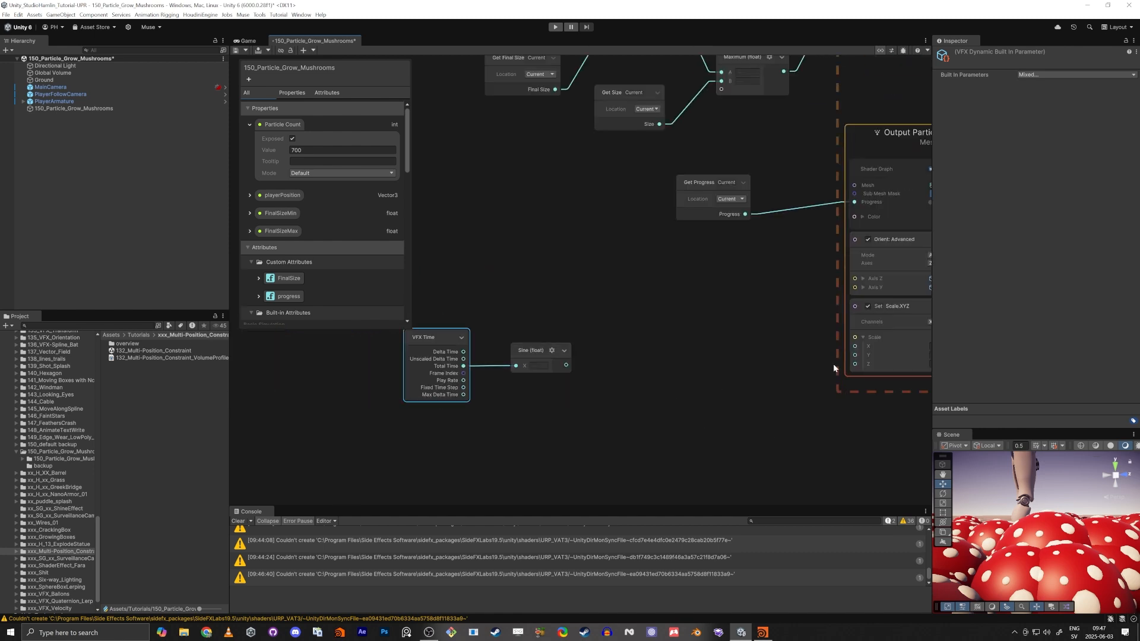
middle_click_drag(833, 364, 804, 359)
left_click_drag(813, 360, 546, 361)
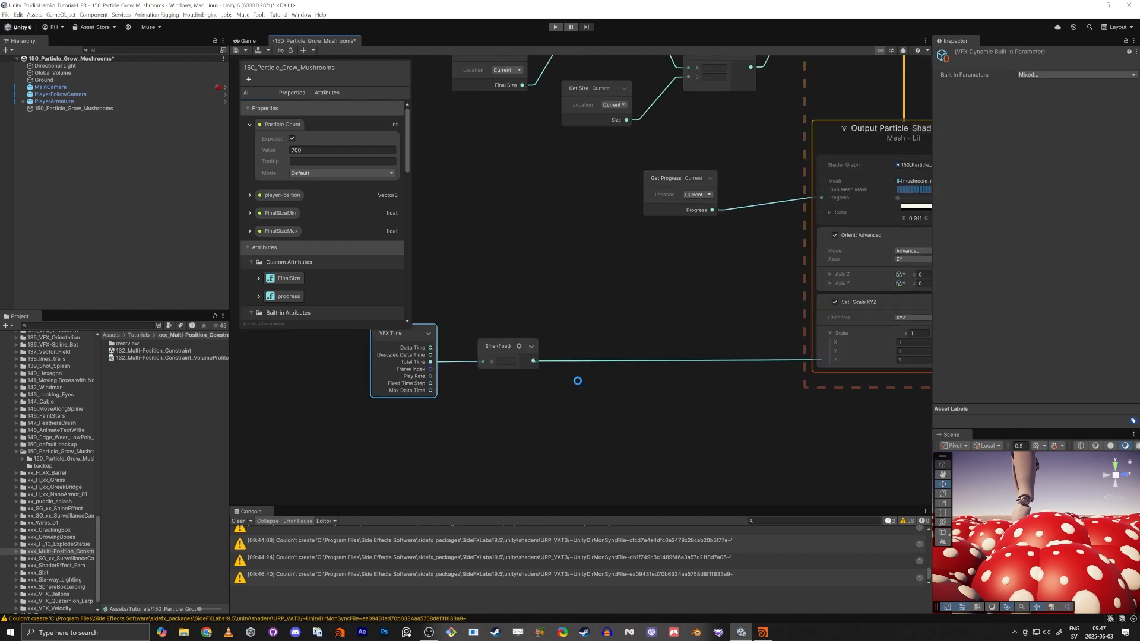
Add an Add node in the empty graph area below the Sine-to-scale connection.
scroll(1013, 545, "down", 4)
right_click_drag(1014, 543, 1008, 515)
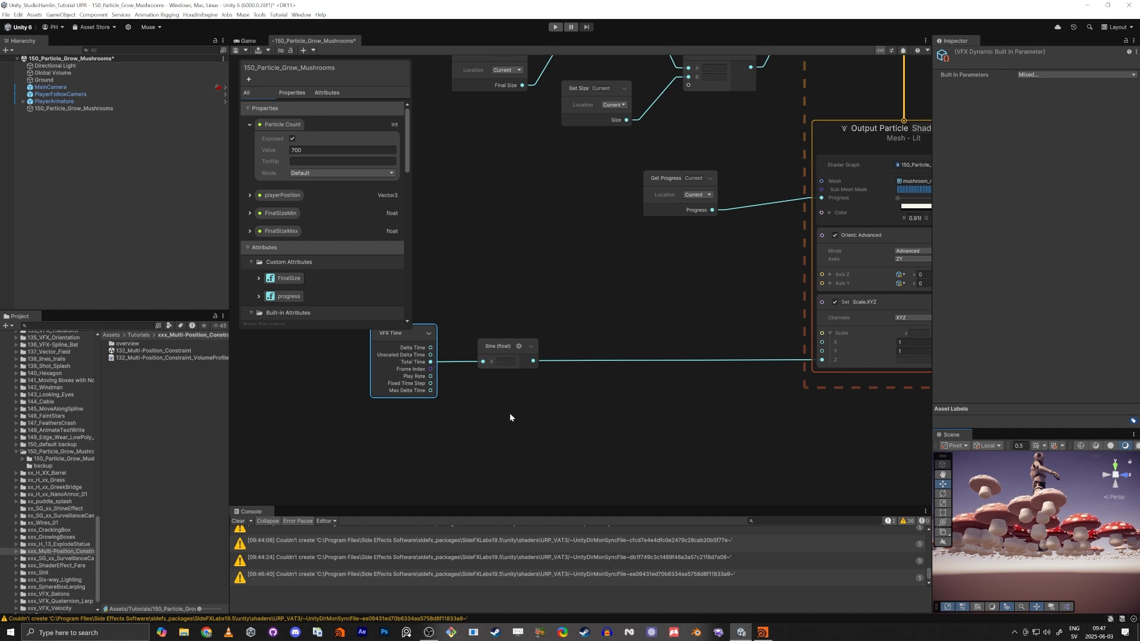
middle_click_drag(509, 412, 653, 414)
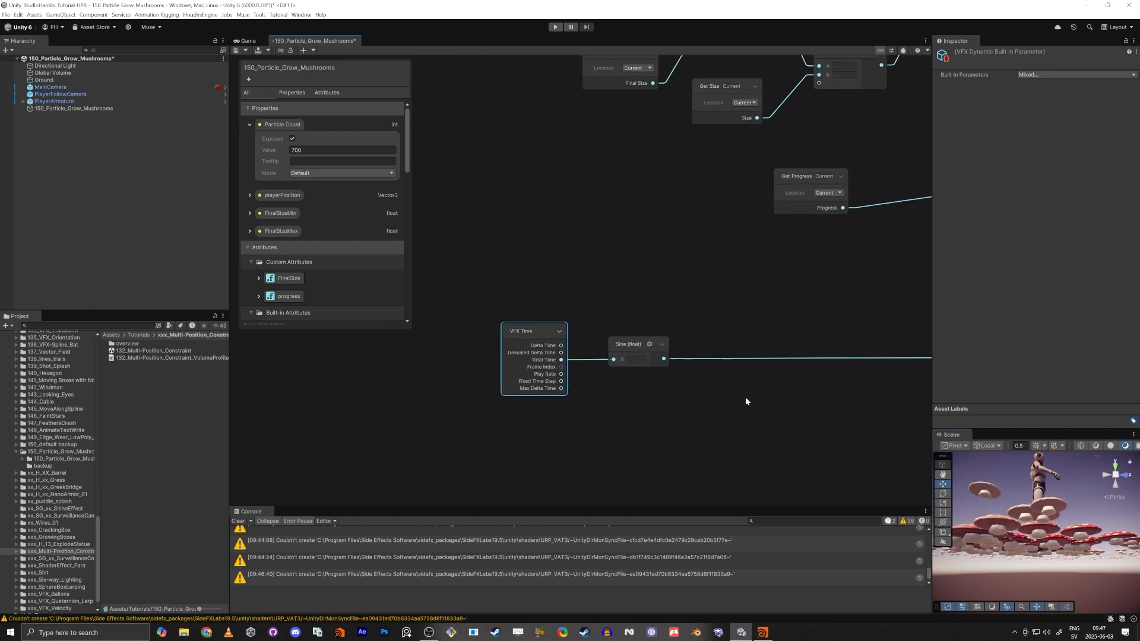
middle_click_drag(831, 432, 666, 419)
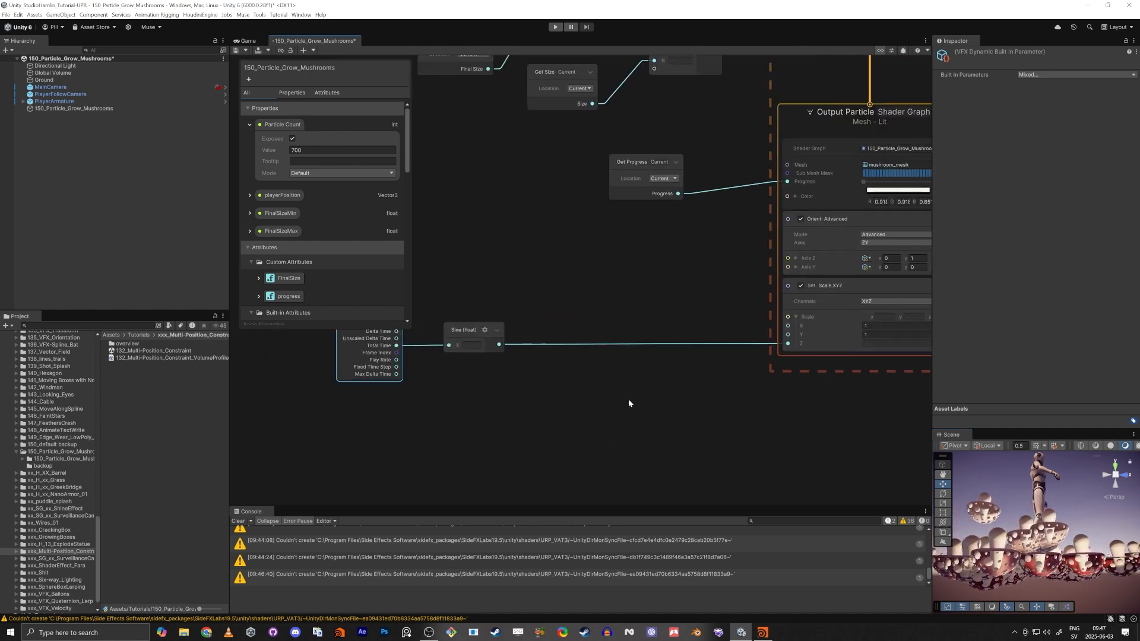
left_click(677, 419)
key("space")
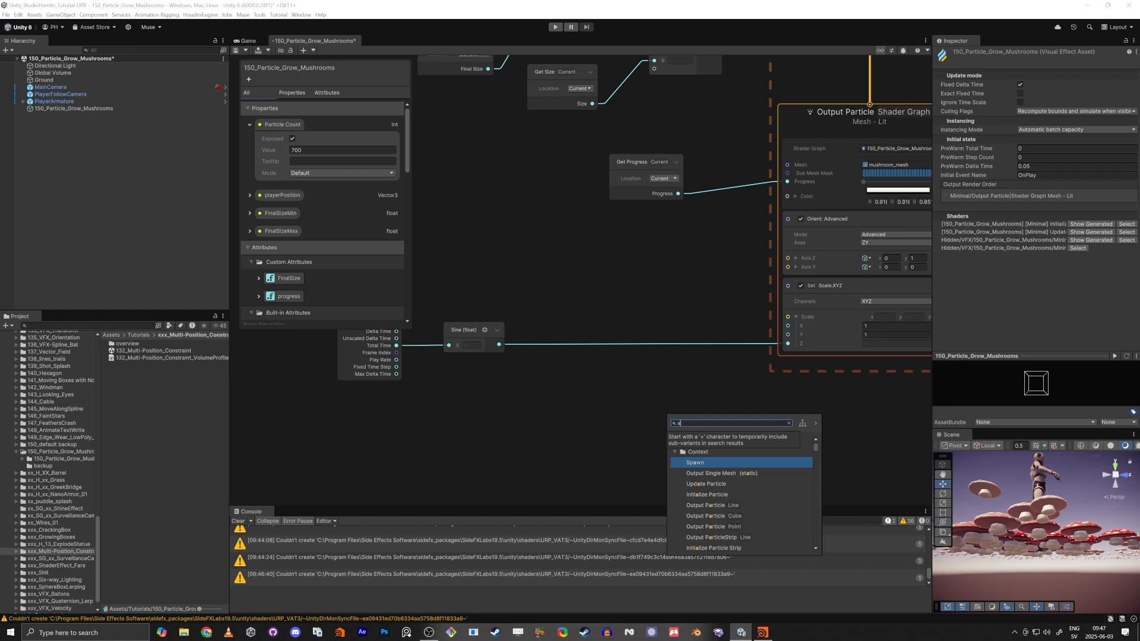
type("add")
key("Return")
Add a Multiply node and place it between the Sine node and the new Add node.
left_click(584, 408)
key("space")
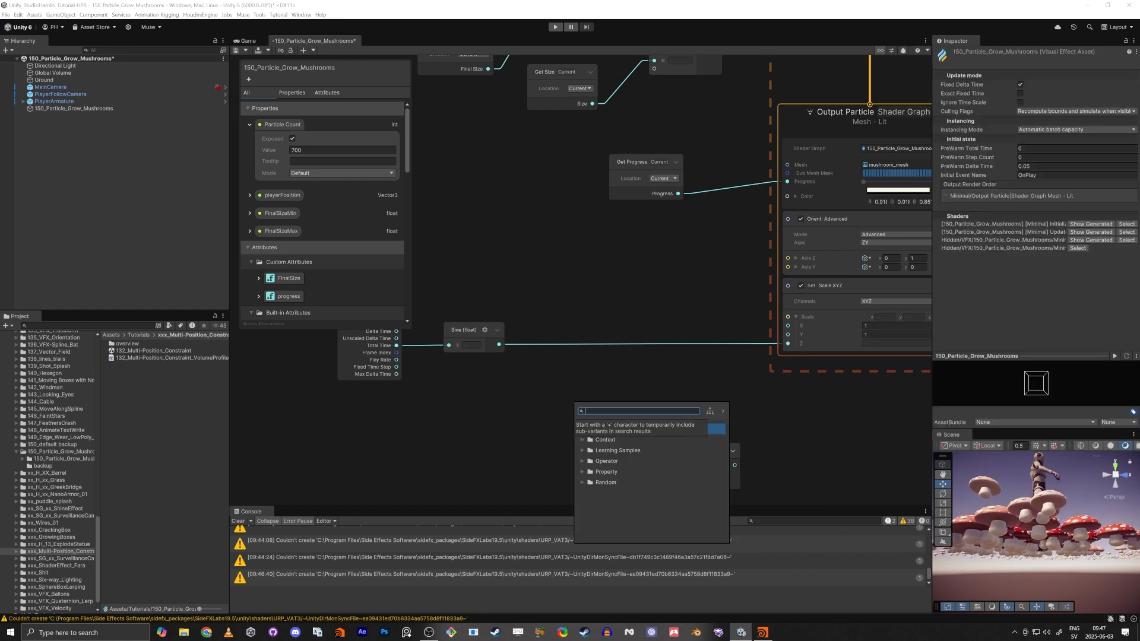
type("multiply")
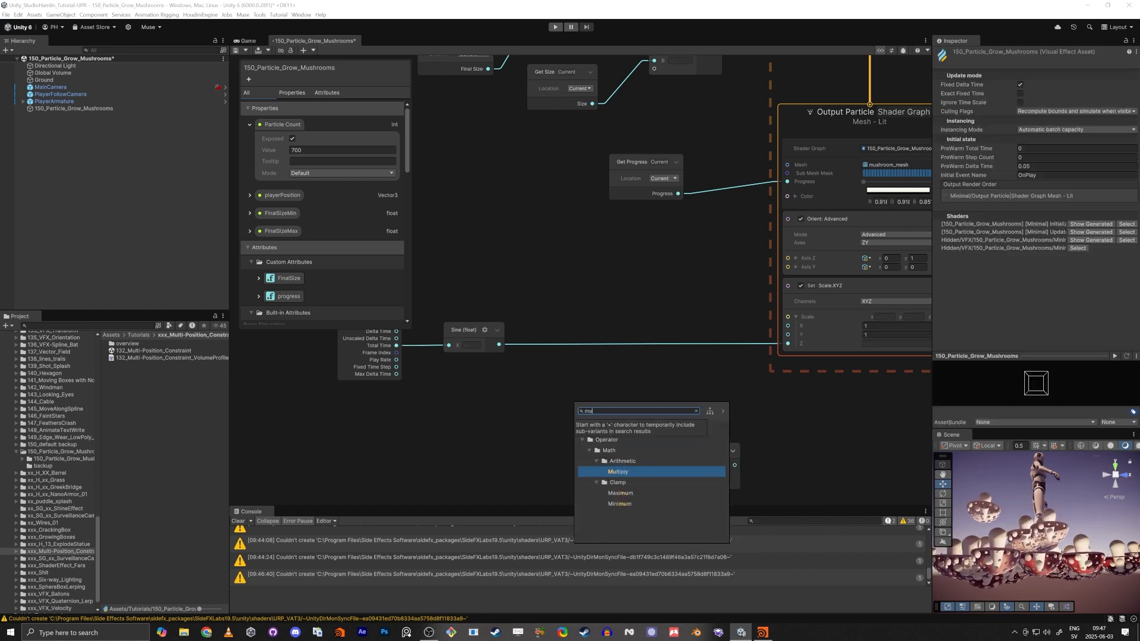
key("Return")
left_click_drag(603, 434, 572, 391)
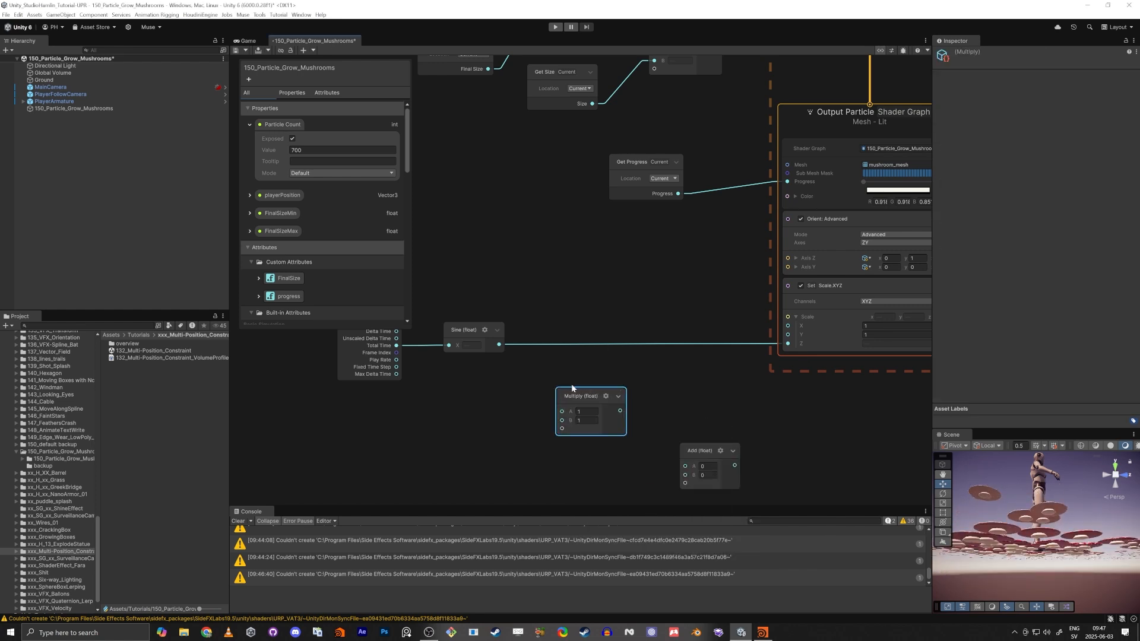
Multiply the Sine output by 0.05 and feed the result into the Z component of Set Scale.XYZ.
left_click_drag(500, 344, 560, 412)
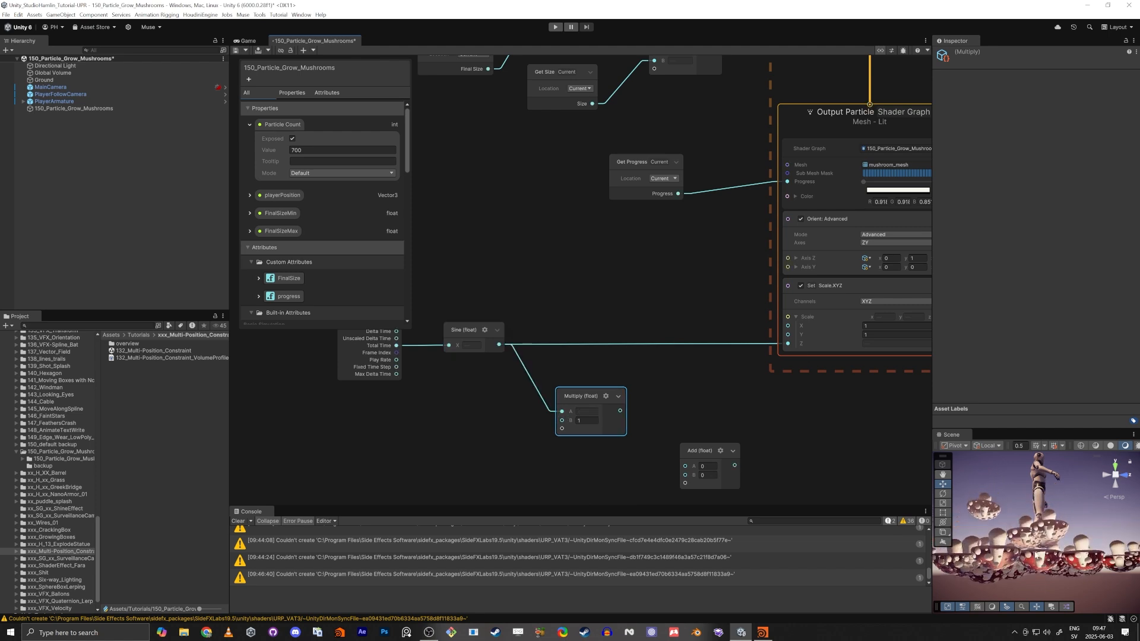
left_click(585, 420)
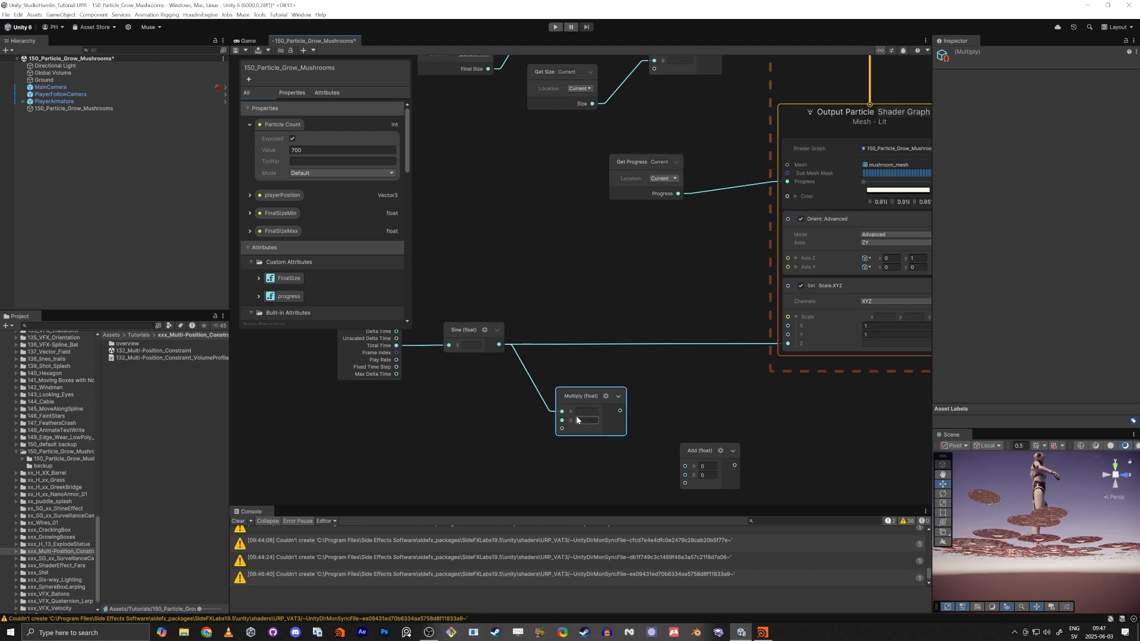
type("0.05")
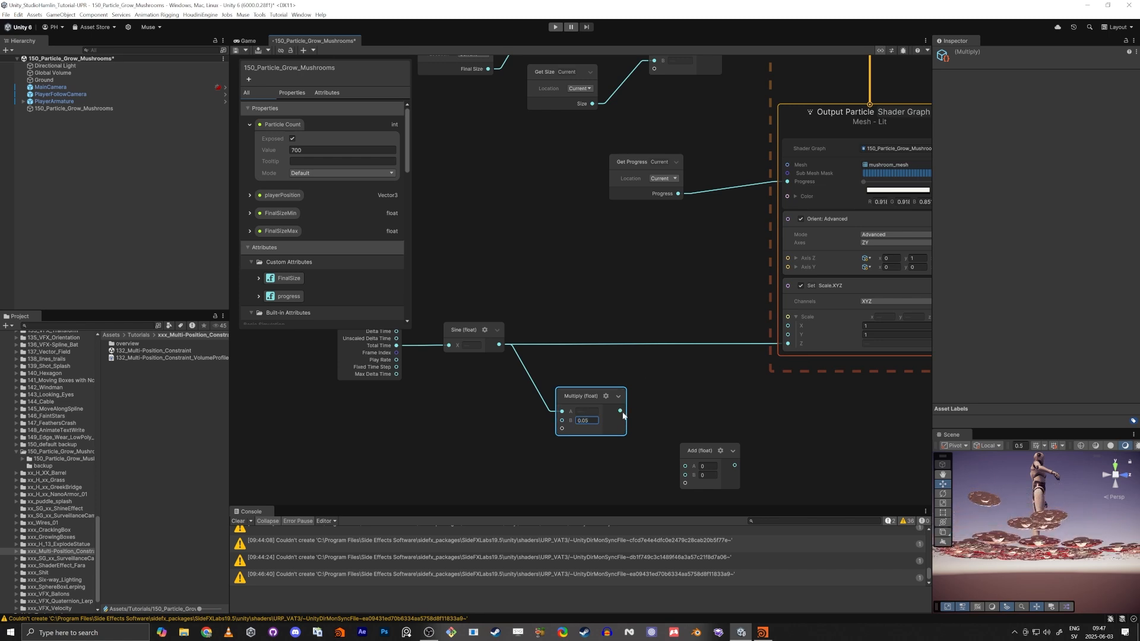
left_click_drag(621, 410, 787, 343)
right_click_drag(1028, 530, 1048, 562)
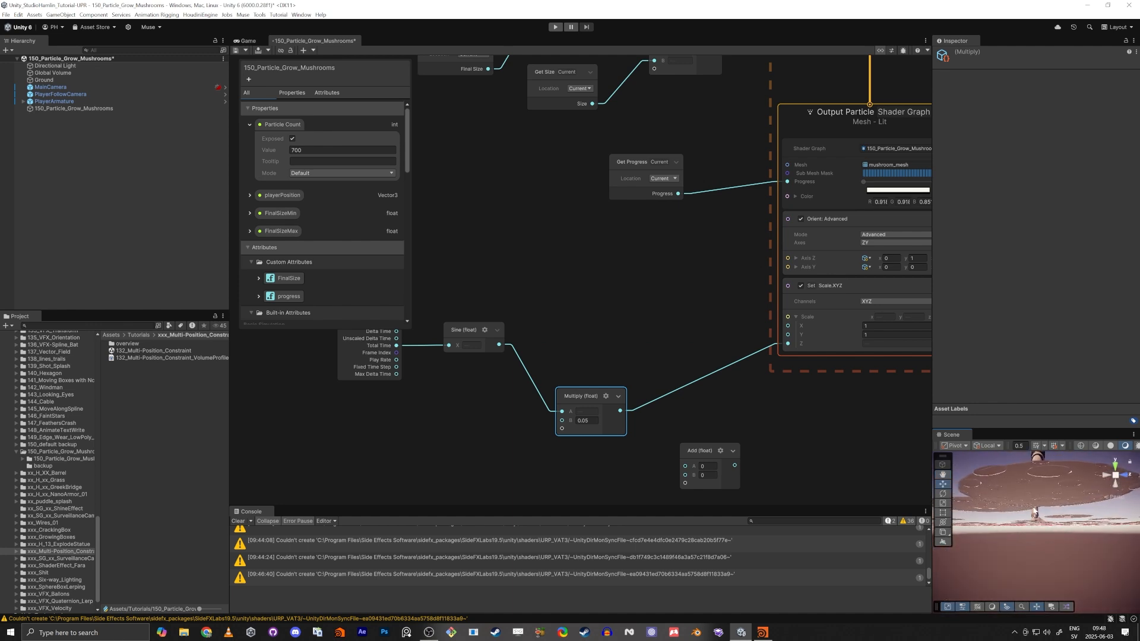
Set the Add node's A to 1, route the Multiply output through its B into scale Z, and align the nodes.
left_click(705, 475)
left_click(706, 467)
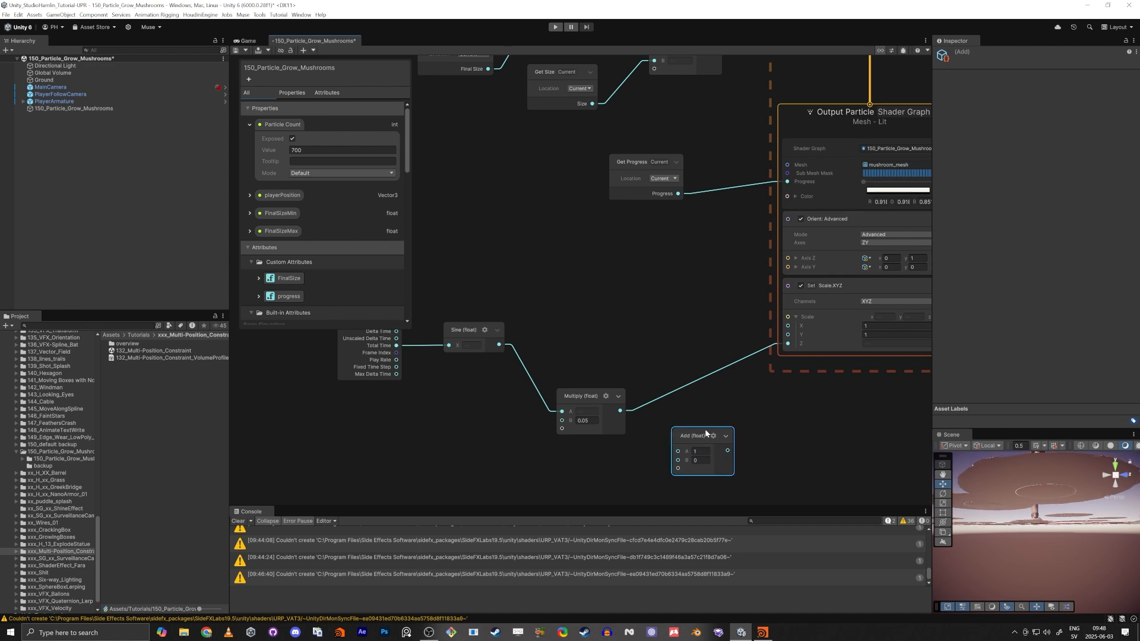
left_click_drag(705, 433, 671, 316)
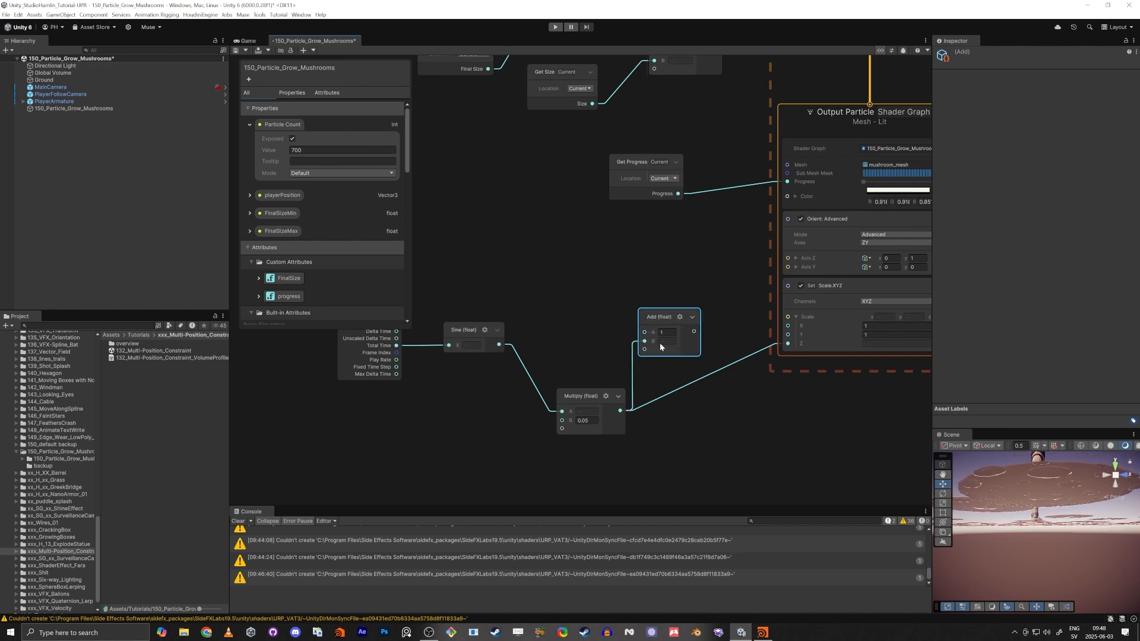
left_click_drag(788, 344, 788, 344)
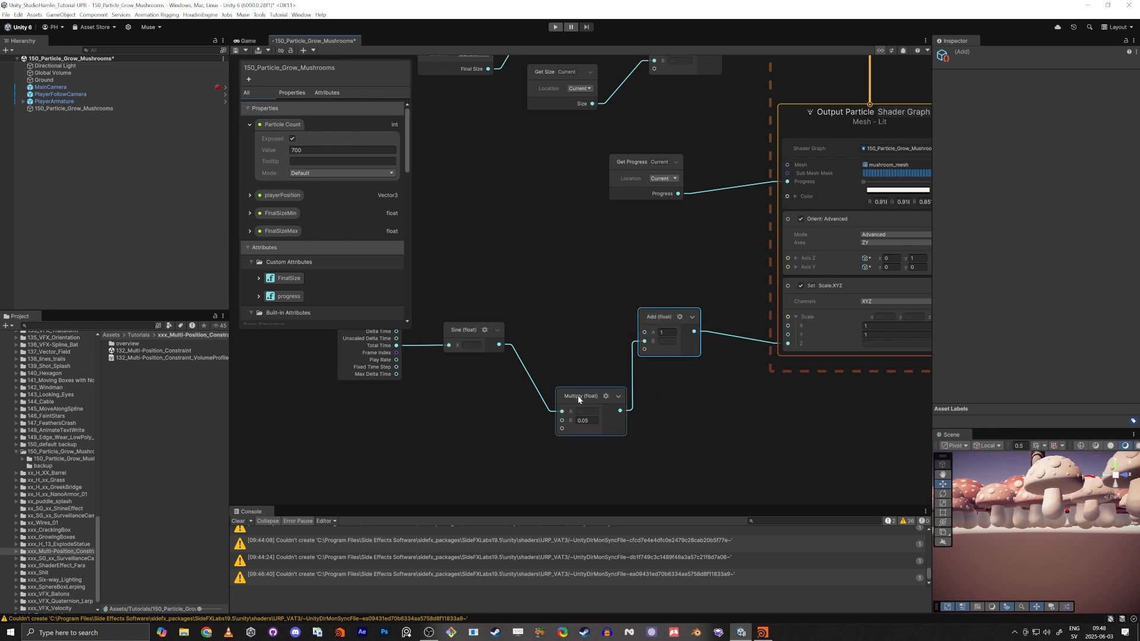
left_click_drag(579, 396, 562, 324)
Move the VFX Time node away from the Sine node and reposition Sine, leaving room between them.
scroll(1048, 505, "up", 5)
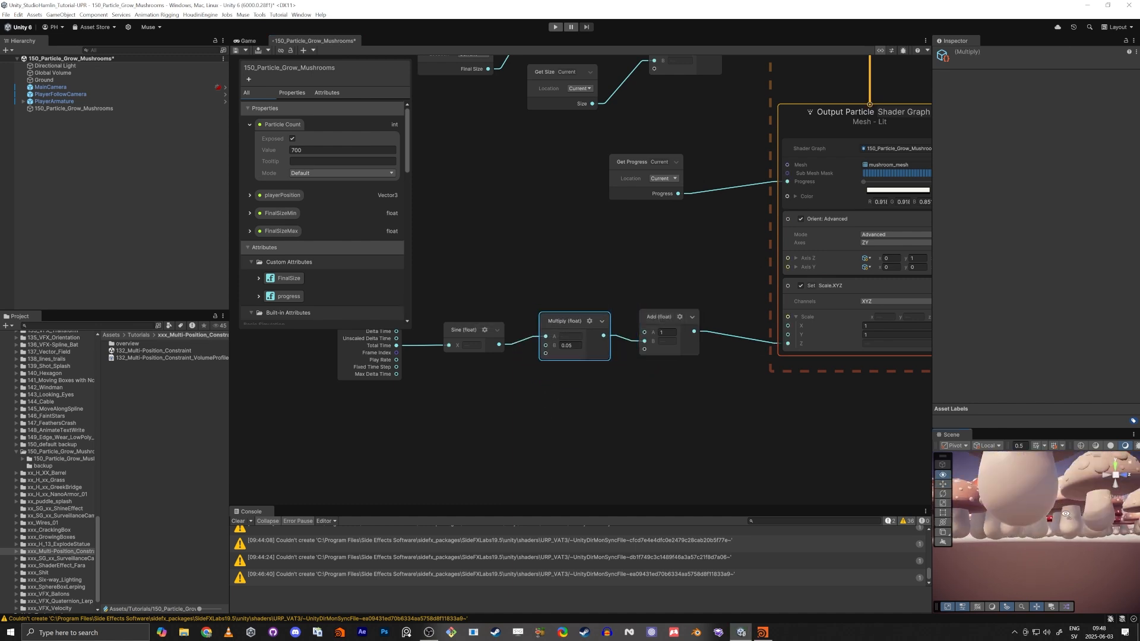
left_click_drag(1063, 502, 1059, 536, "alt")
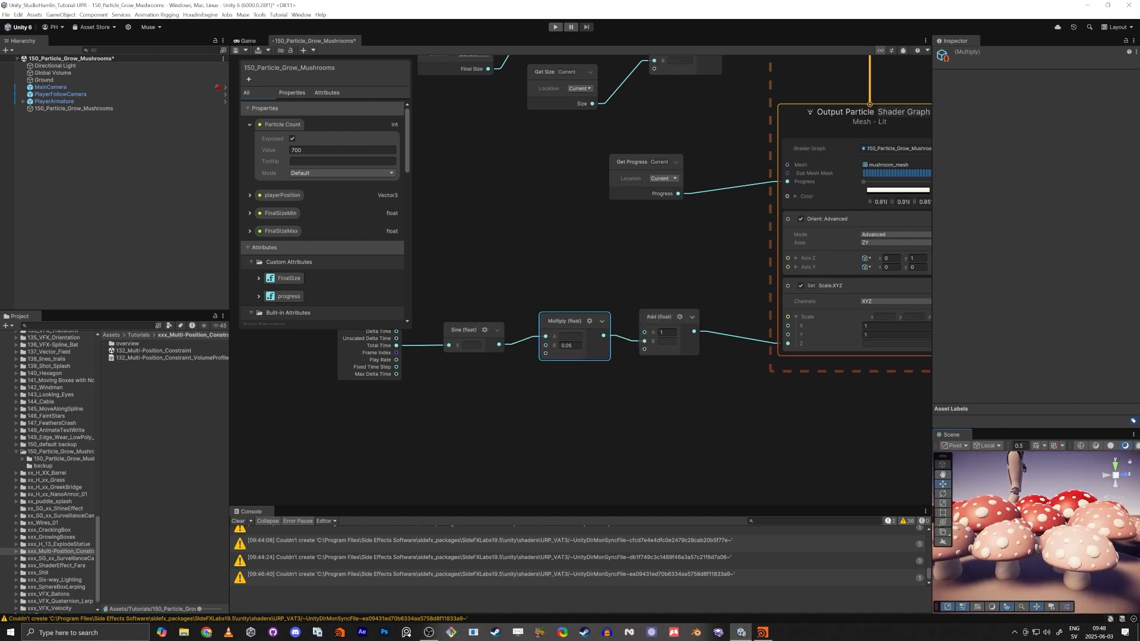
right_click_drag(1060, 521, 1005, 520)
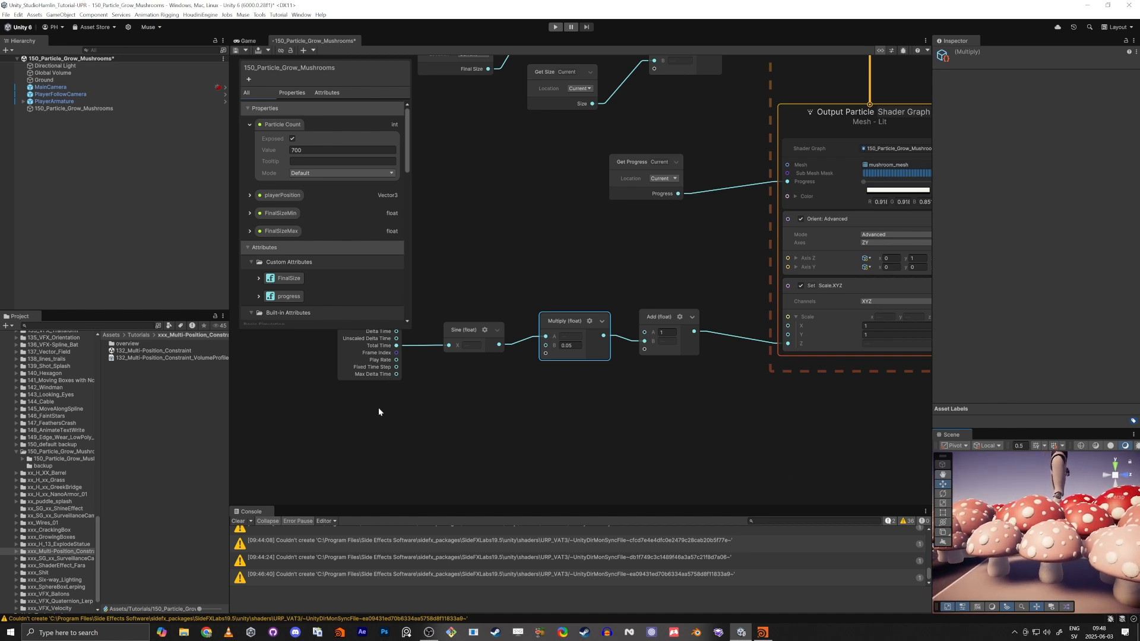
middle_click_drag(392, 446, 625, 511)
scroll(629, 443, "up", 4)
left_click_drag(568, 338, 449, 371)
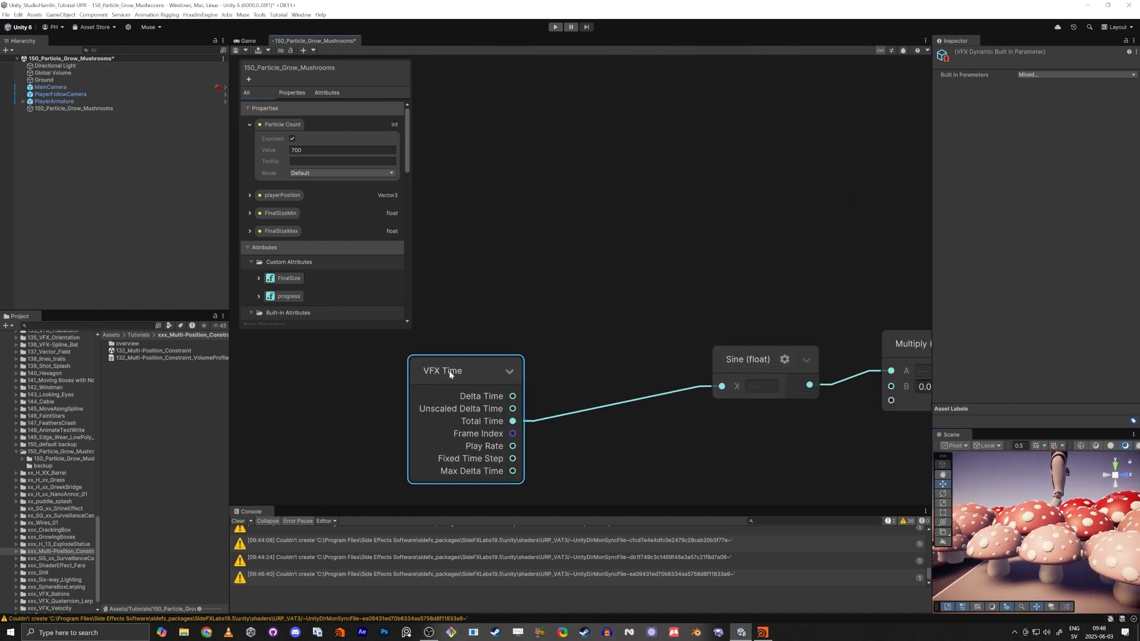
left_click_drag(768, 364, 704, 357)
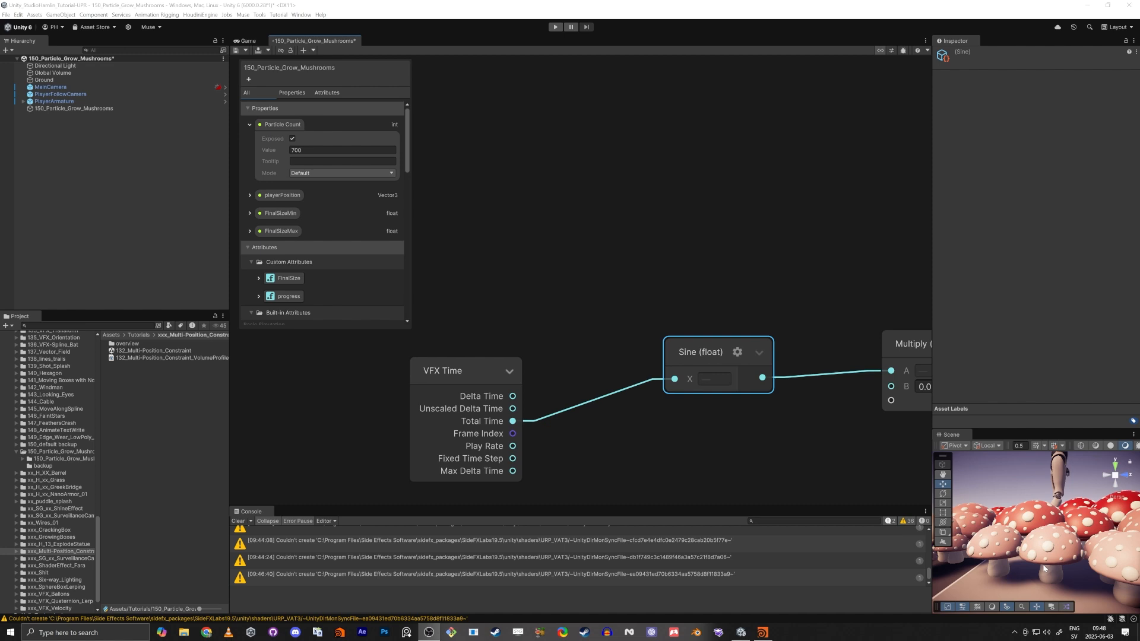
left_click_drag(1044, 556, 1073, 556, "alt")
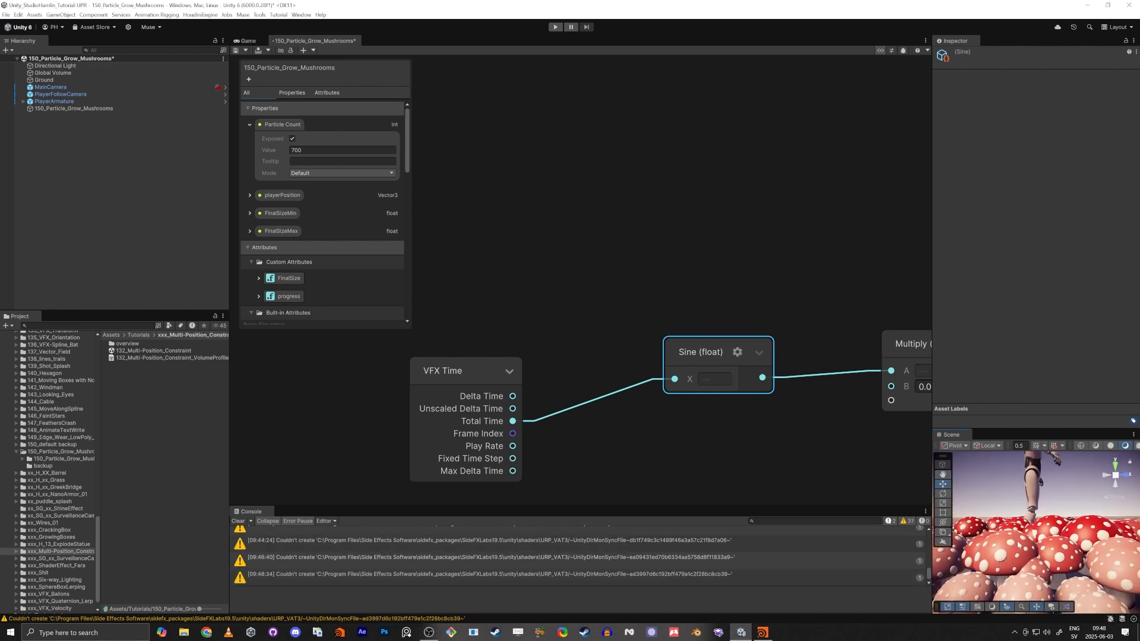
Add a Random Float node above the VFX Time node and set its Max to 6.28.
left_click(522, 297)
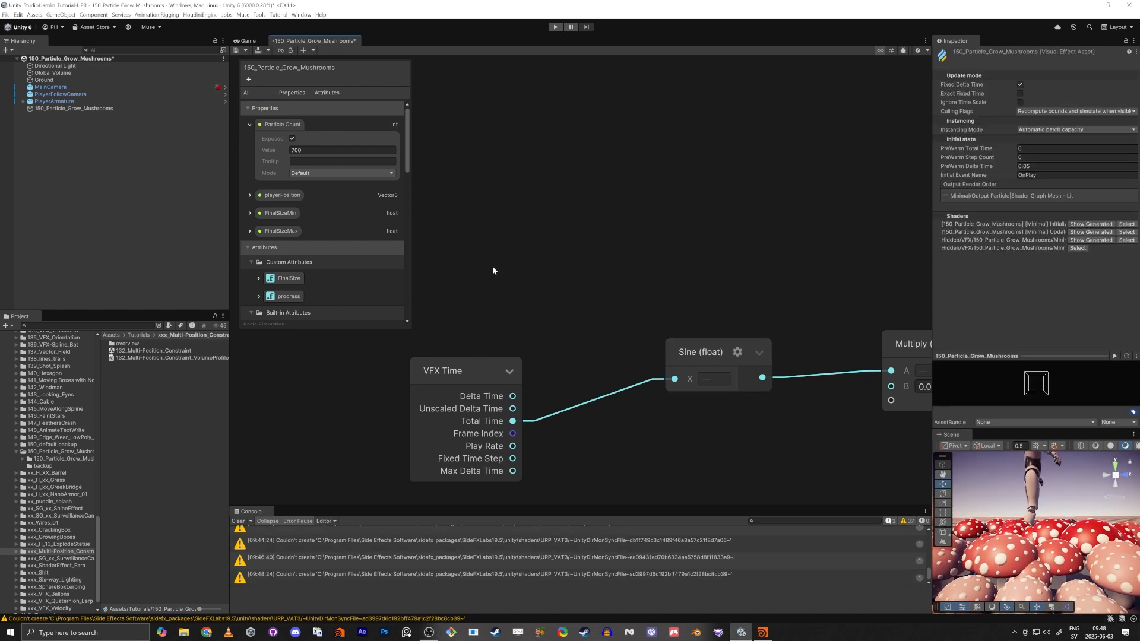
key("space")
type("remap")
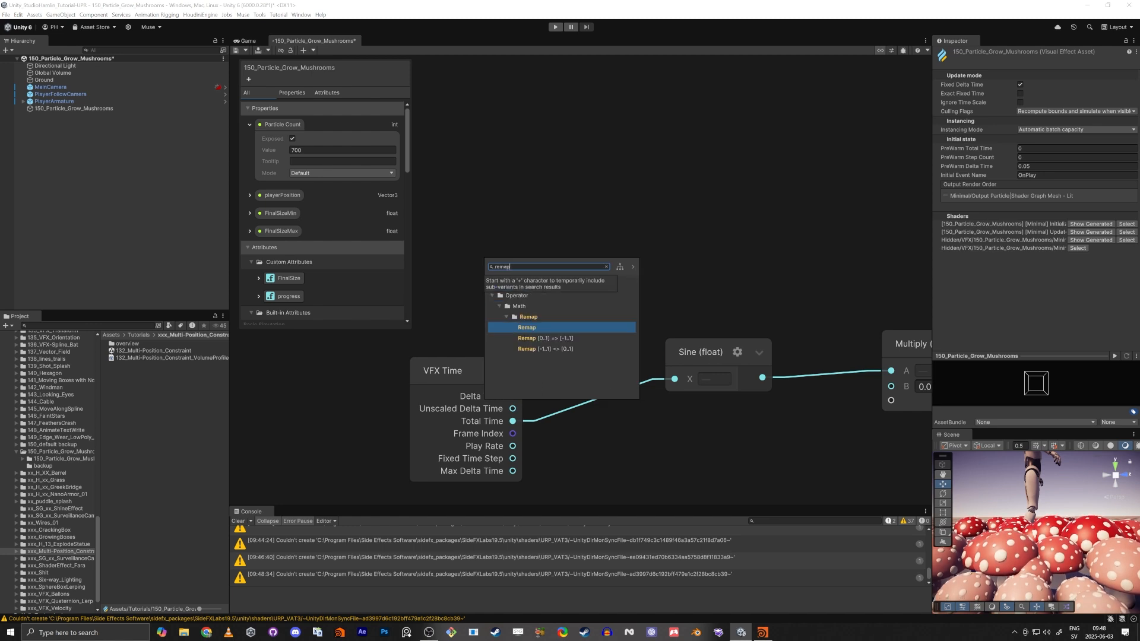
type("a")
key("BackSpace")
key("BackSpace")
key("BackSpace")
type("an")
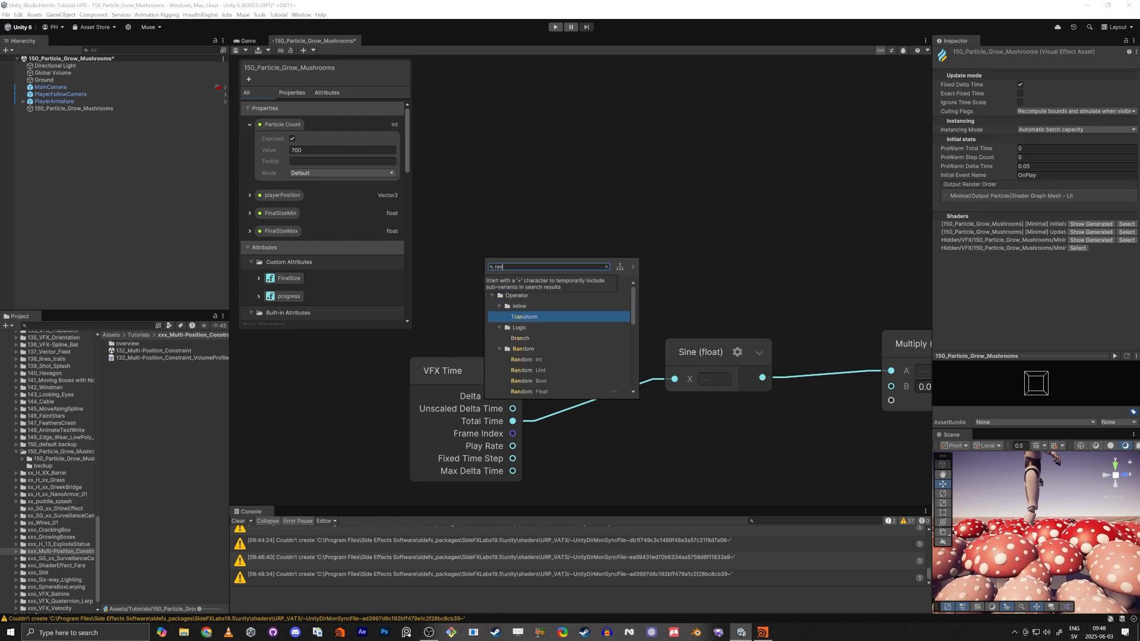
key("Down")
key("Down")
key("Down")
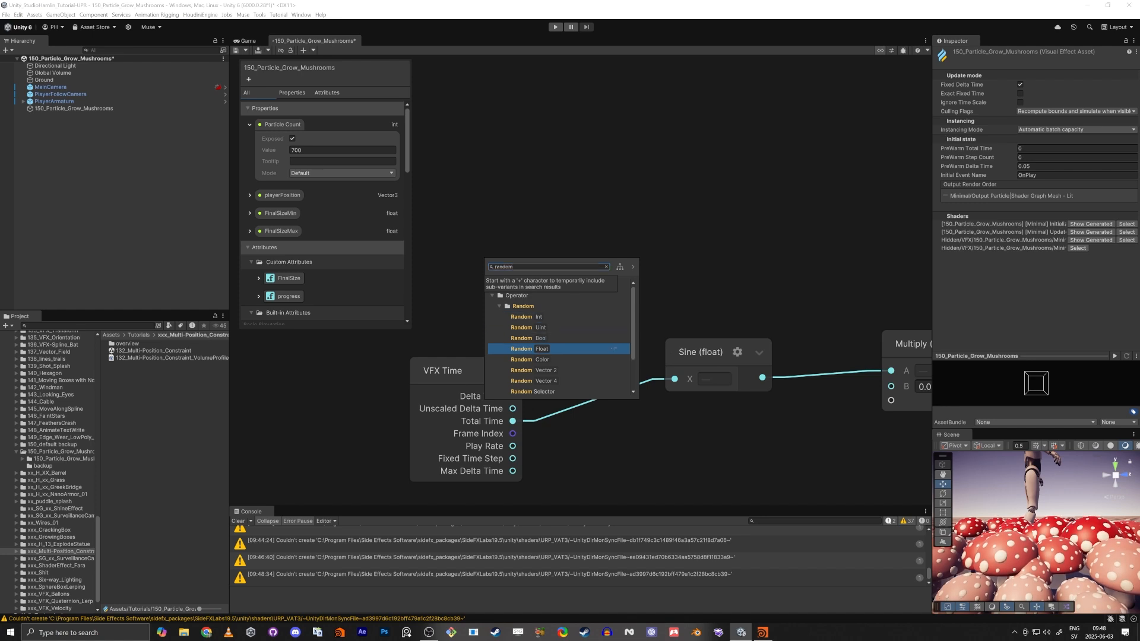
key("Return")
left_click_drag(560, 295, 515, 128)
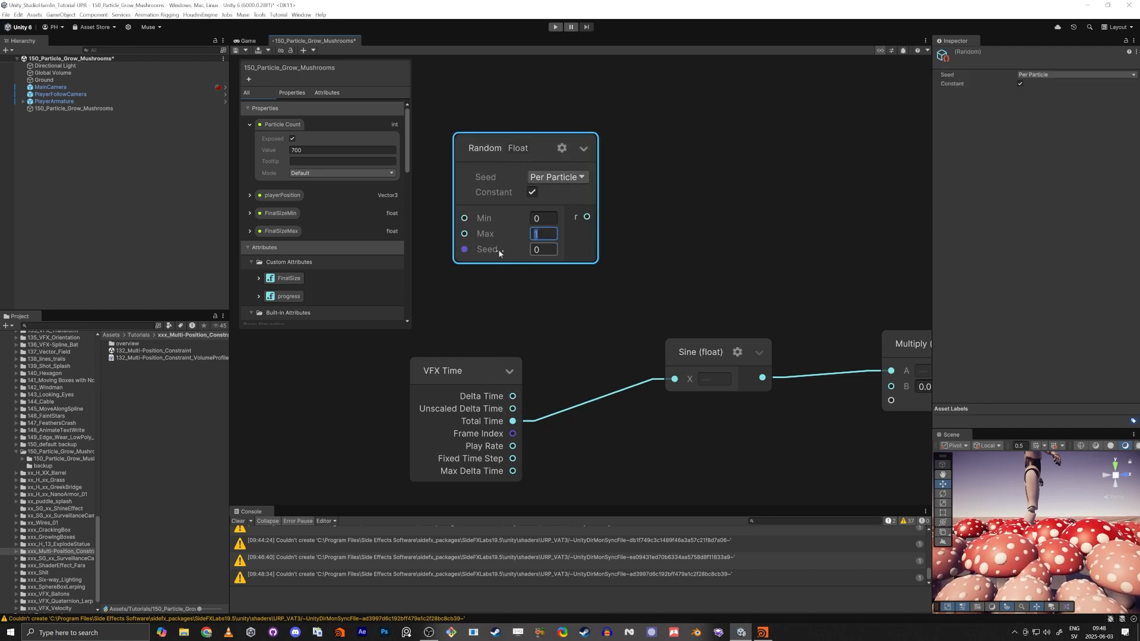
type("28")
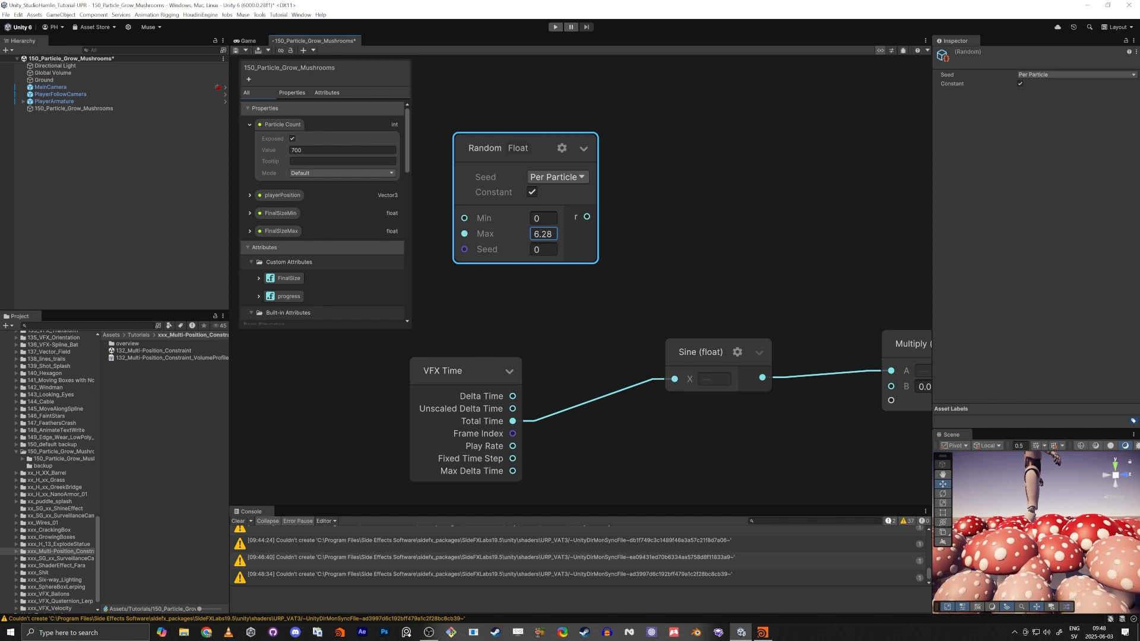
Insert an Add node before Sine that sums the Random Float output and VFX Time's Total Time into Sine's X input.
left_click(649, 339)
key("space")
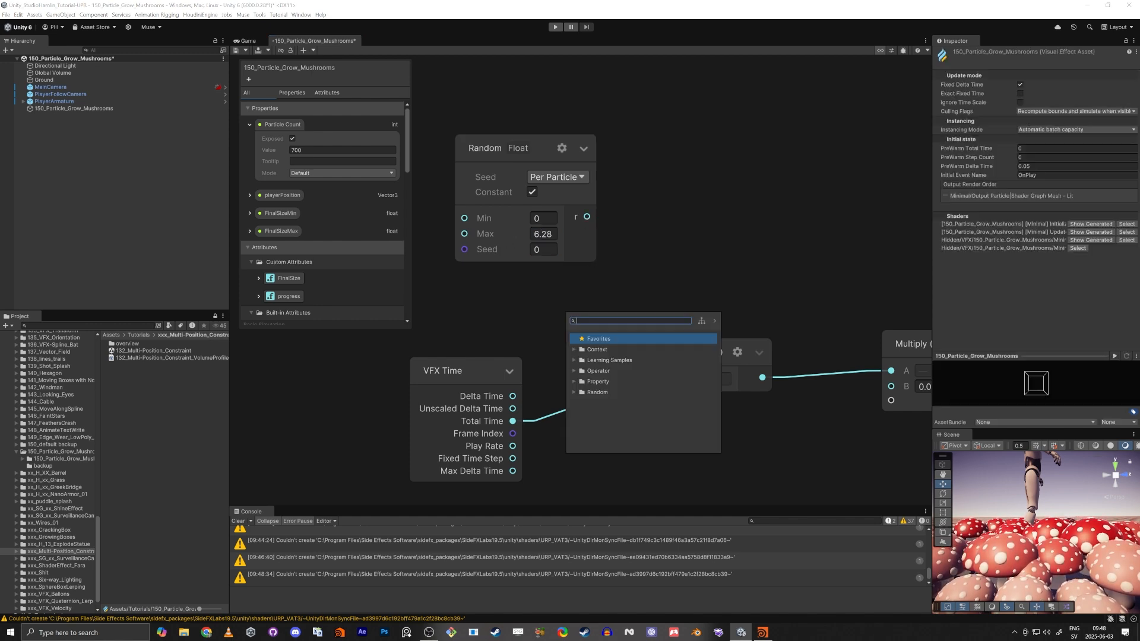
type("add")
key("Return")
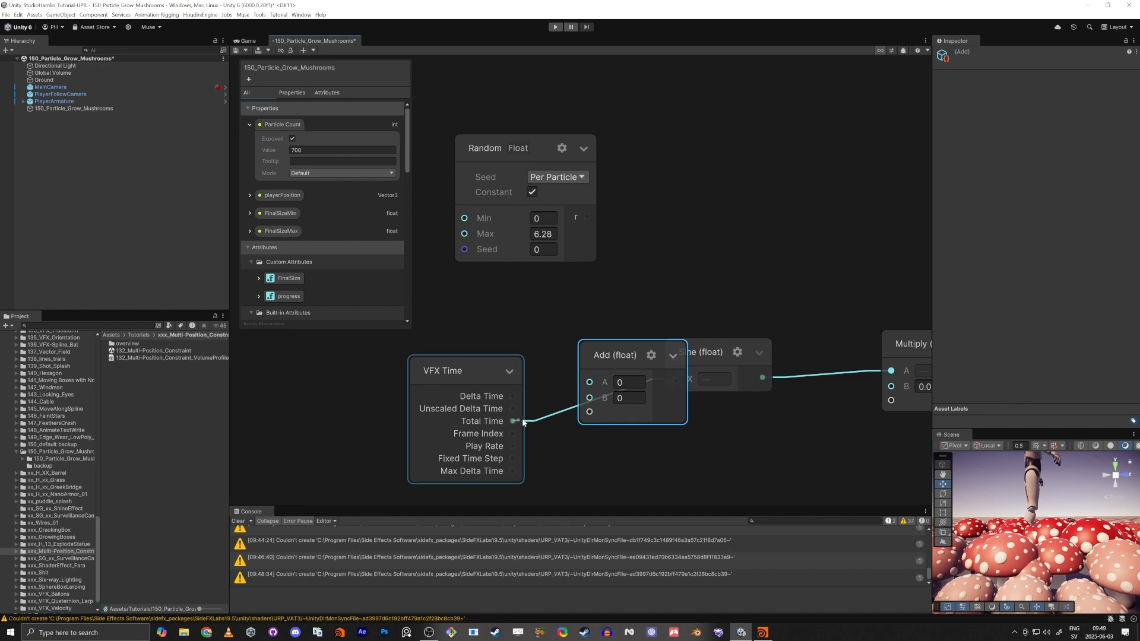
left_click_drag(512, 420, 596, 217)
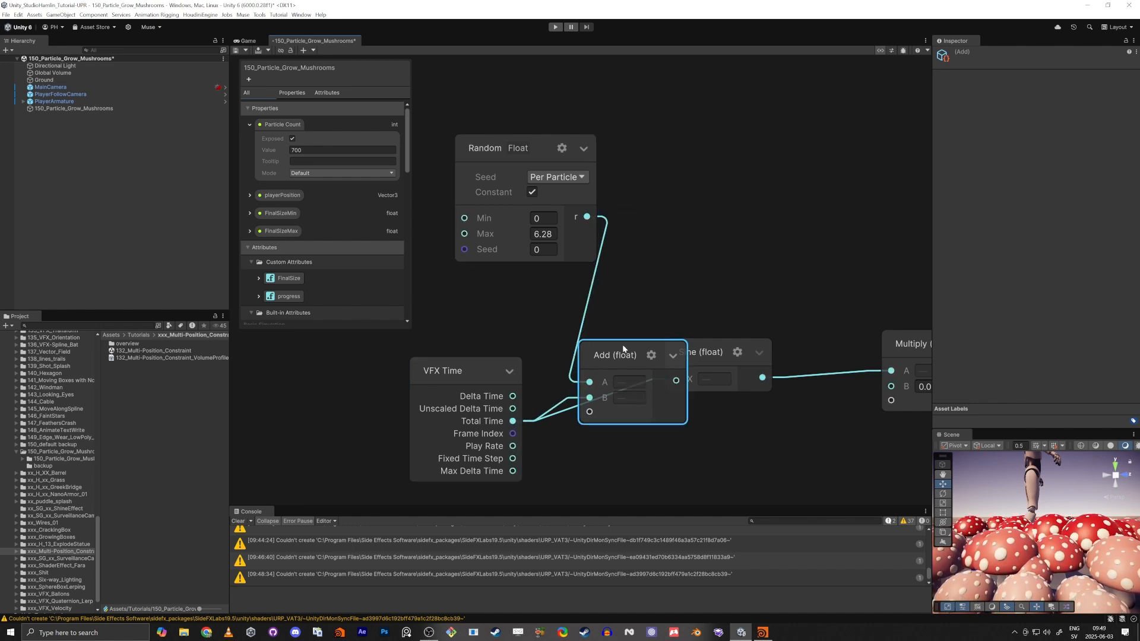
left_click_drag(623, 349, 590, 337)
left_click_drag(679, 361, 643, 370)
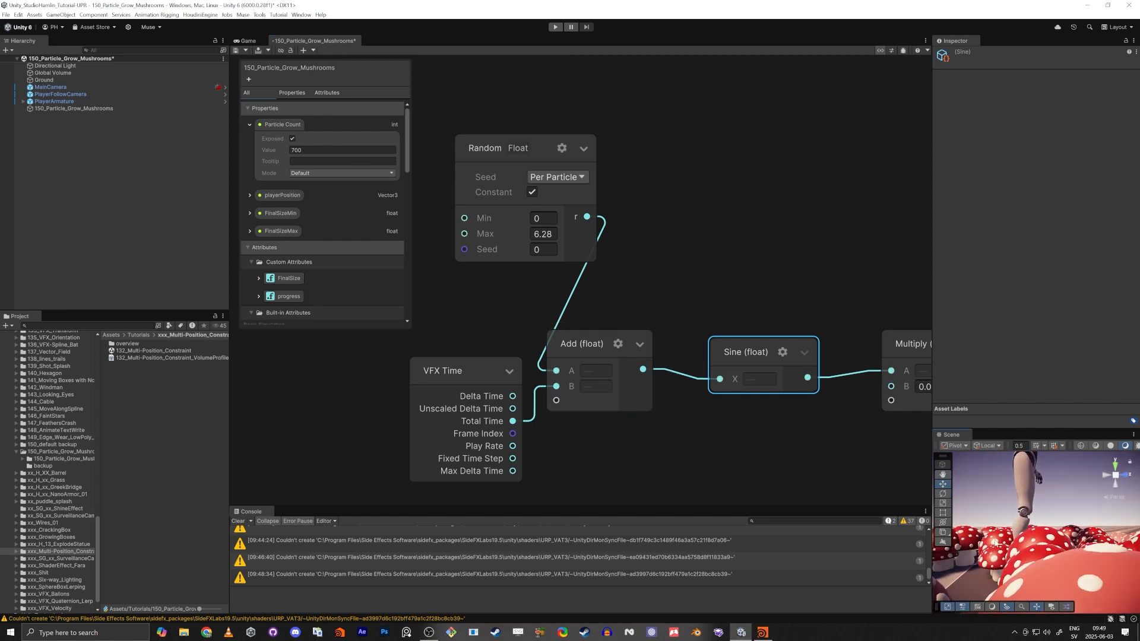
Move the Random Float node closer to VFX Time and shift the whole chain through Multiply away from the final Add node.
right_click_drag(978, 542, 1019, 556)
right_click_drag(1049, 564, 1050, 494)
scroll(749, 483, "down", 1)
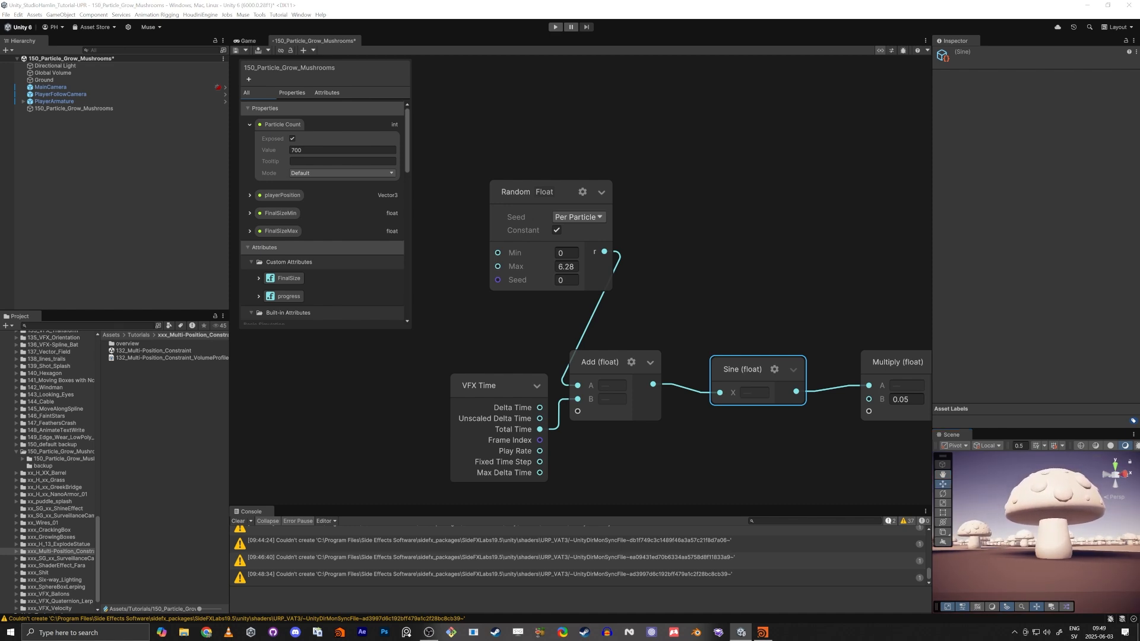
scroll(724, 472, "down", 4)
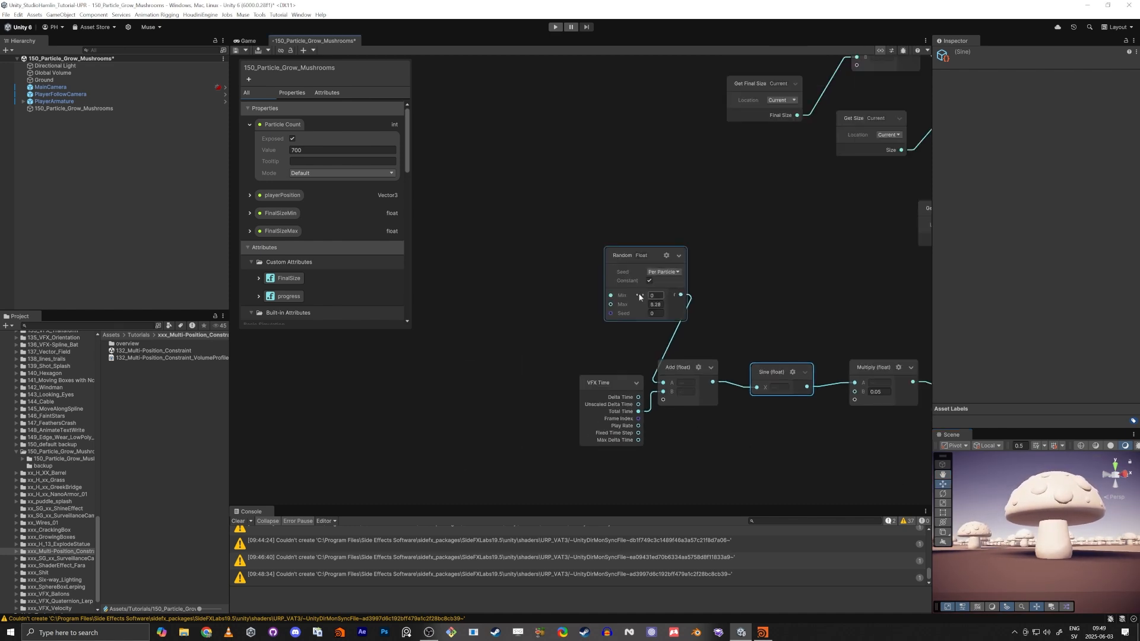
left_click_drag(638, 257, 584, 297)
left_click_drag(504, 244, 793, 473)
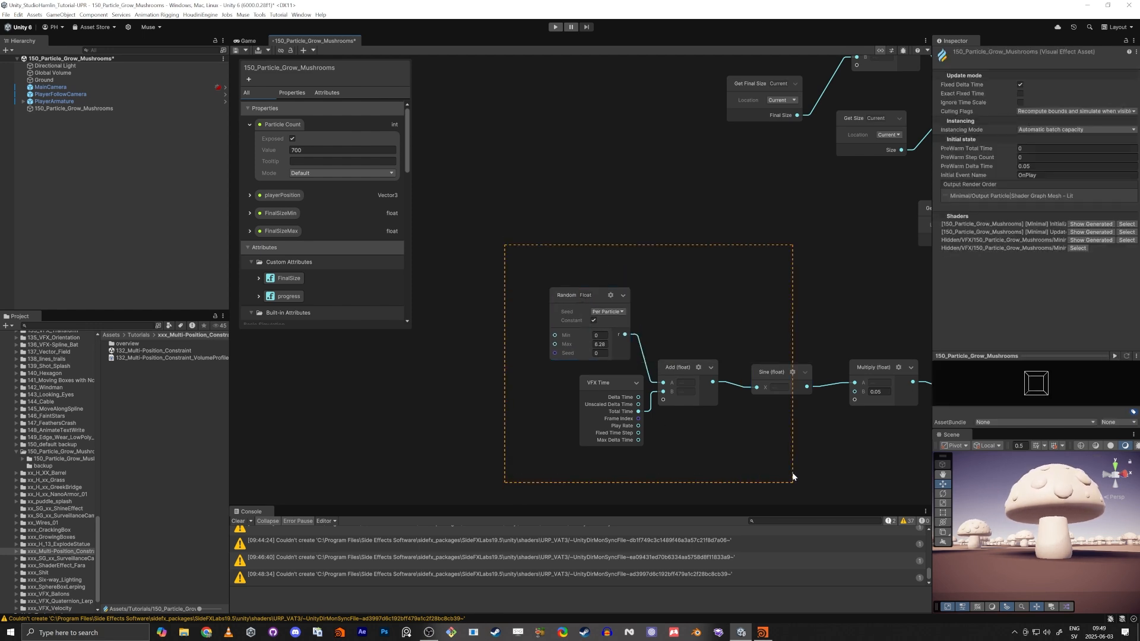
left_click_drag(502, 263, 878, 466)
left_click_drag(880, 365, 693, 364)
Add a Lerp node and place it below the connection between the Multiply node and the final Add node.
middle_click_drag(805, 380, 639, 341)
left_click(697, 380)
key("space")
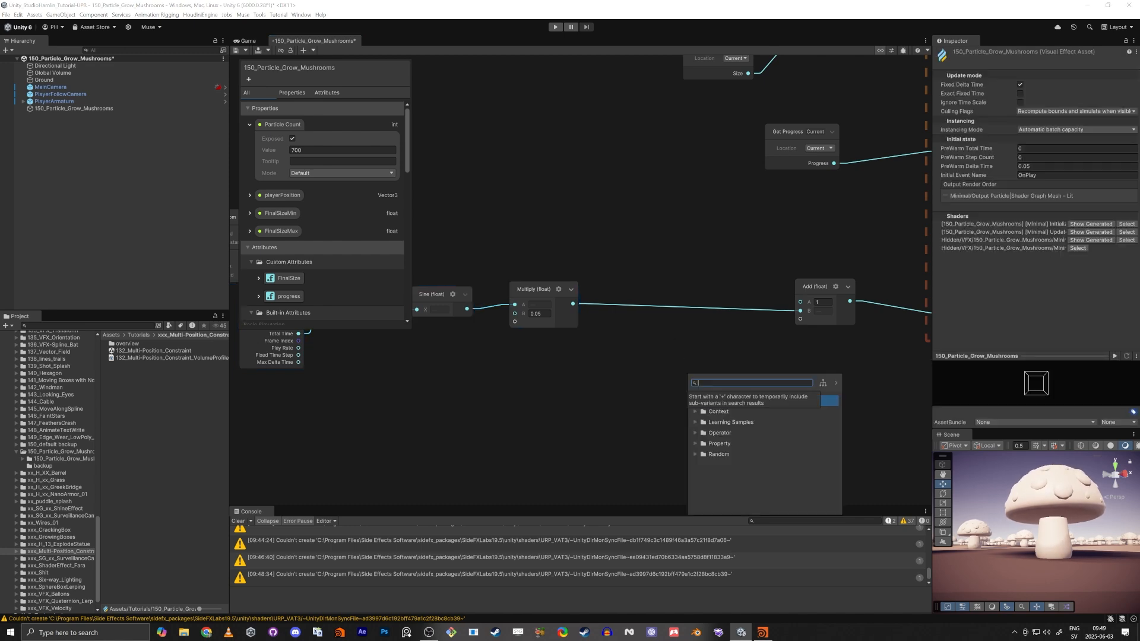
type("lerp")
key("Return")
left_click_drag(712, 411, 684, 362)
Add a Get Progress attribute node and place it below and before the Lerp node.
left_click(535, 420)
key("space")
type("progress")
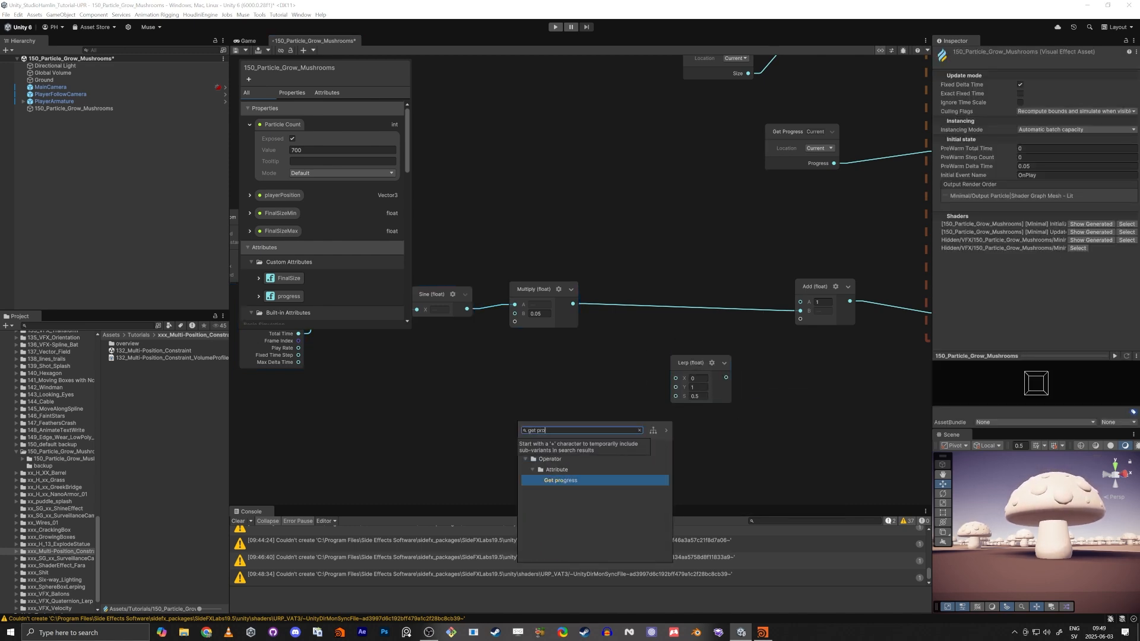
key("Return")
left_click_drag(546, 458, 469, 429)
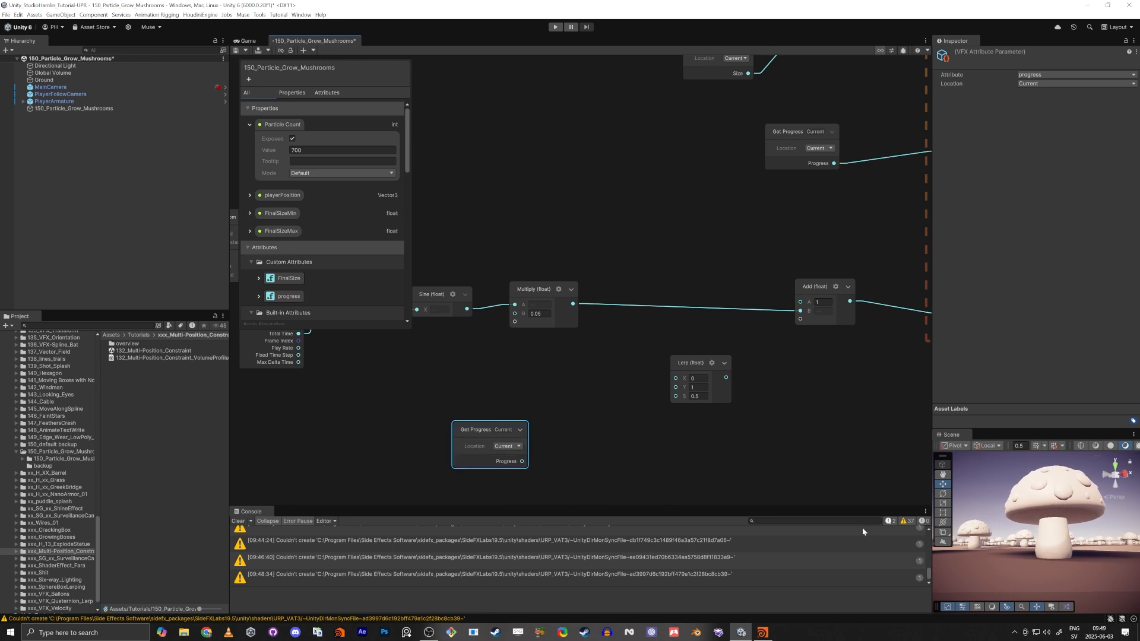
left_click_drag(1063, 497, 1029, 538, "alt")
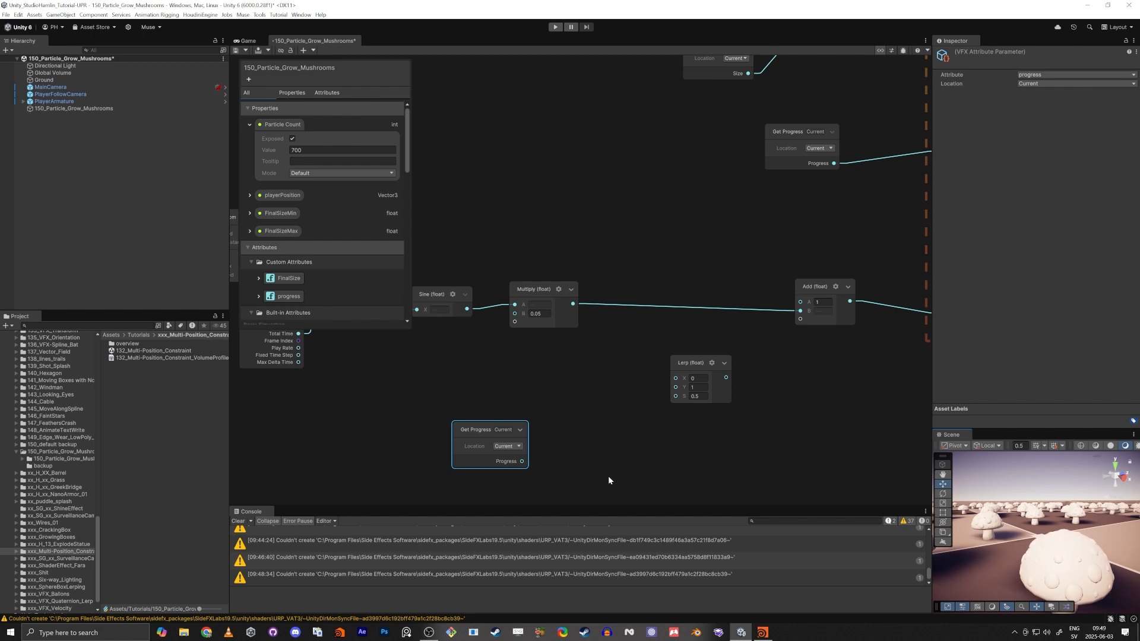
Add a Sample Curve node beside Get Progress and connect the Progress output to its Time input.
left_click(583, 473)
key("space")
type("sa")
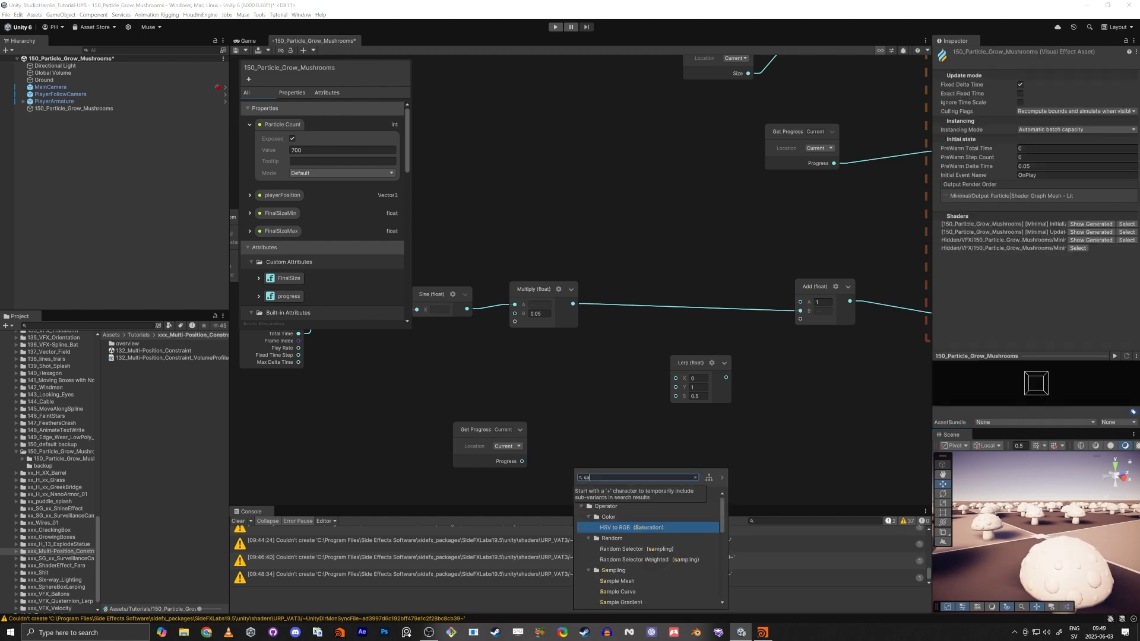
type("mple c")
key("Return")
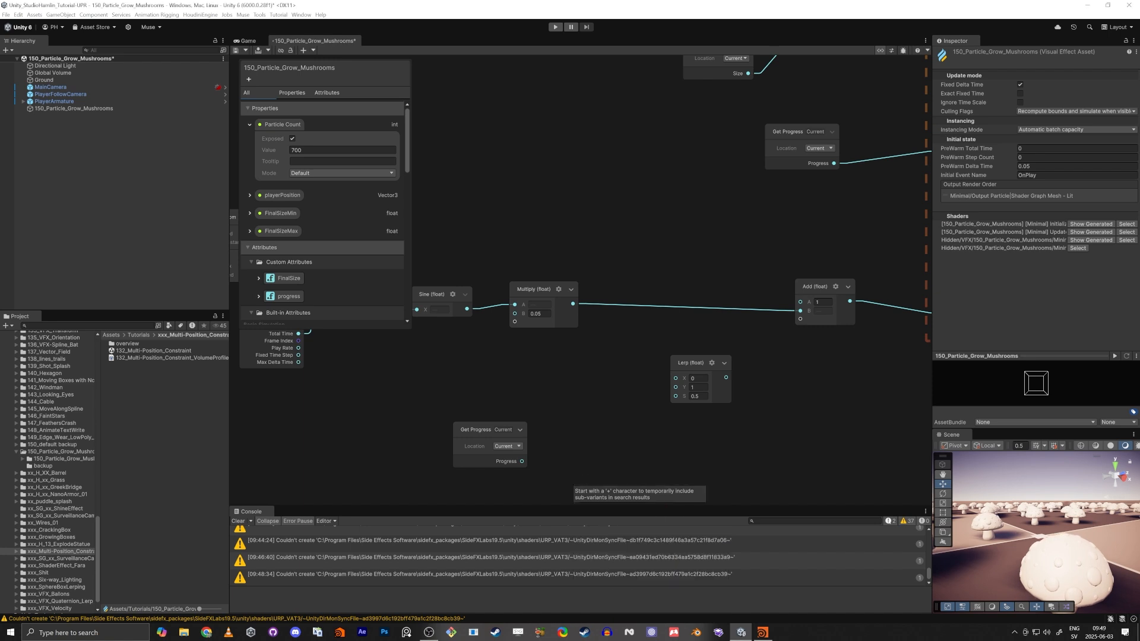
middle_click_drag(575, 471, 594, 412)
left_click_drag(631, 448, 628, 400)
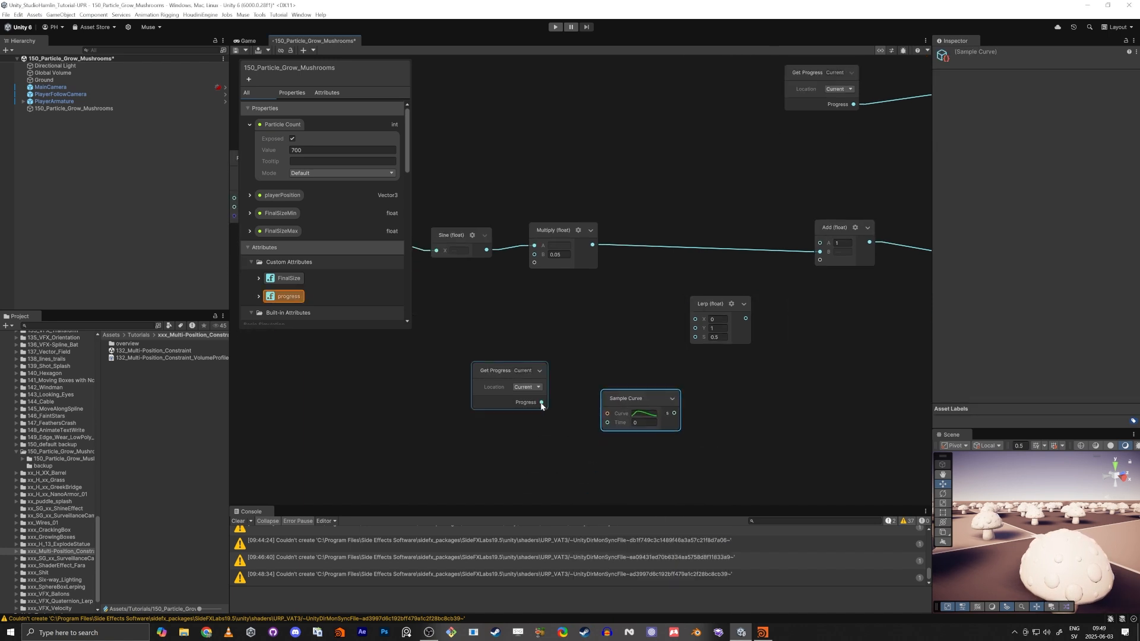
left_click_drag(541, 403, 610, 434)
left_click_drag(509, 371, 502, 393)
scroll(501, 391, "up", 3)
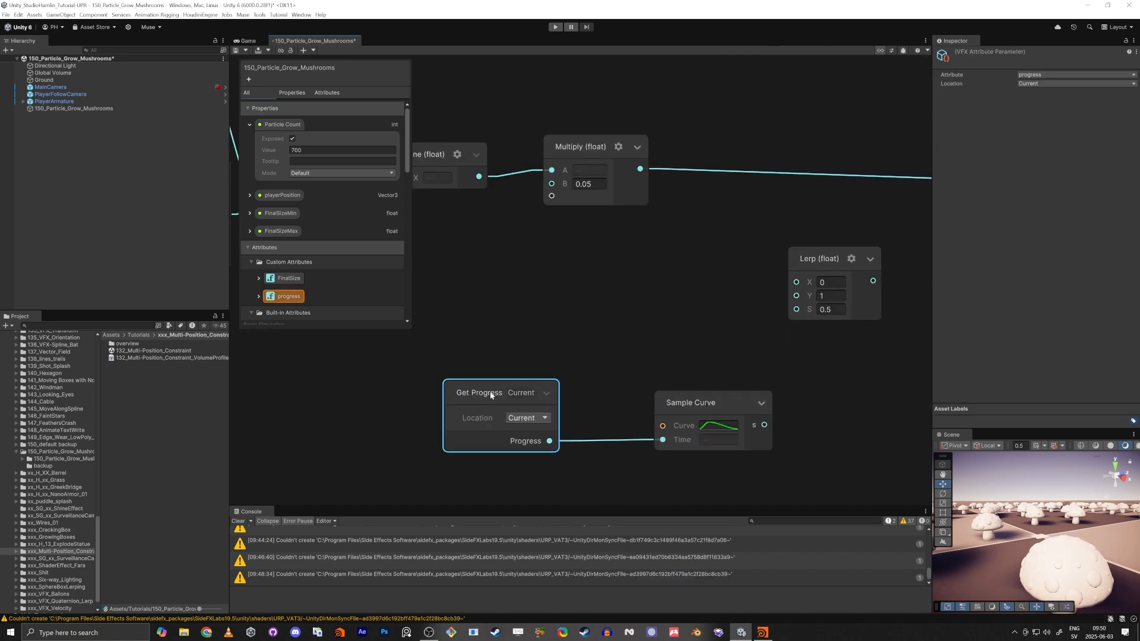
Apply the smooth S-shaped preset rising from 0 to 1 to the Sample Curve node's curve.
left_click(746, 430)
left_click(720, 426)
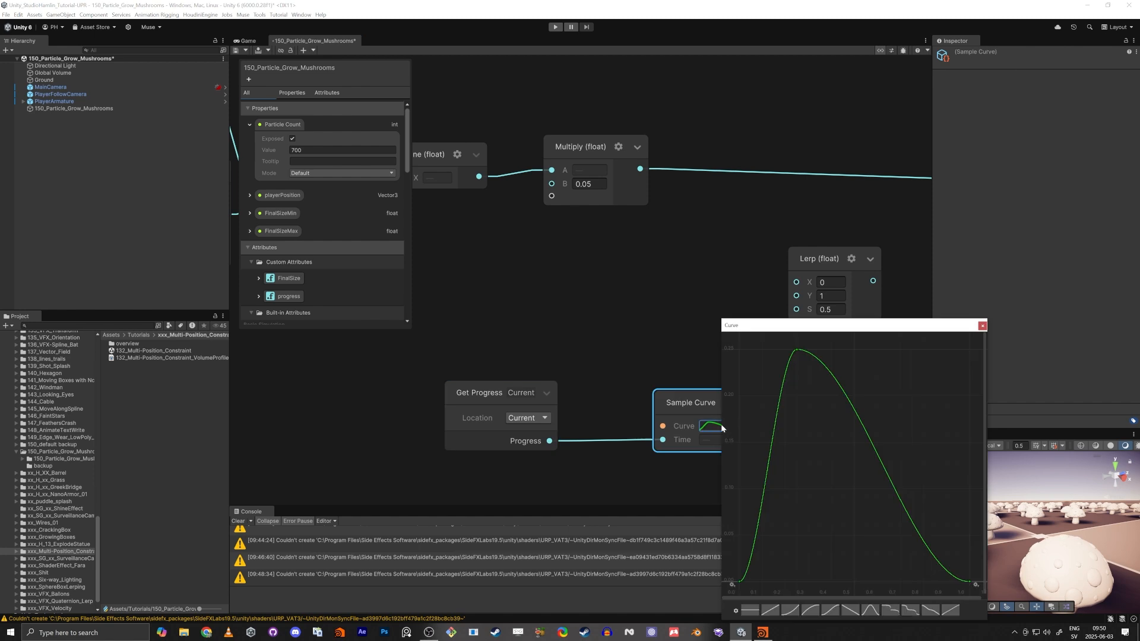
left_click(830, 610)
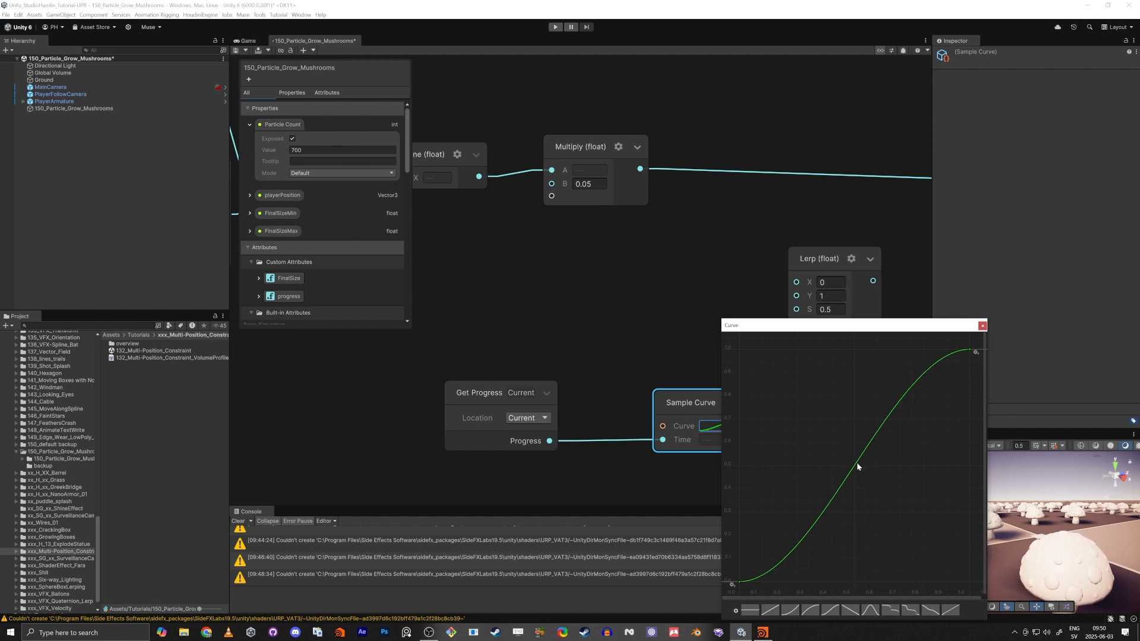
Try moving the curve's start key to about the middle of the time axis to delay the rise.
left_click_drag(743, 589, 854, 585)
key("ctrl+z")
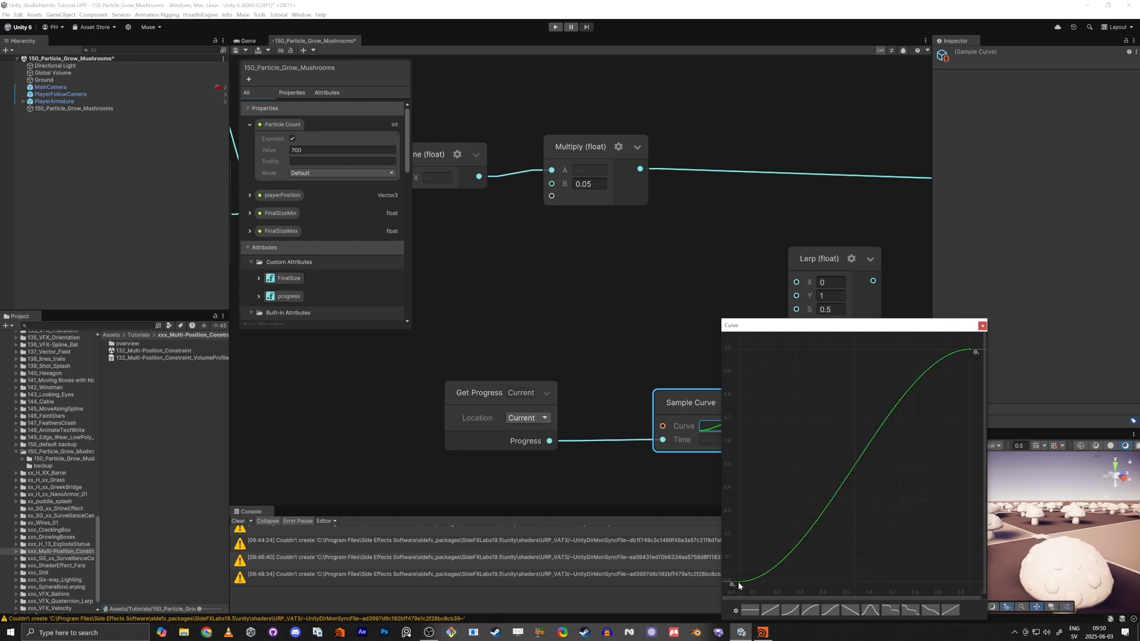
left_click_drag(739, 583, 855, 584)
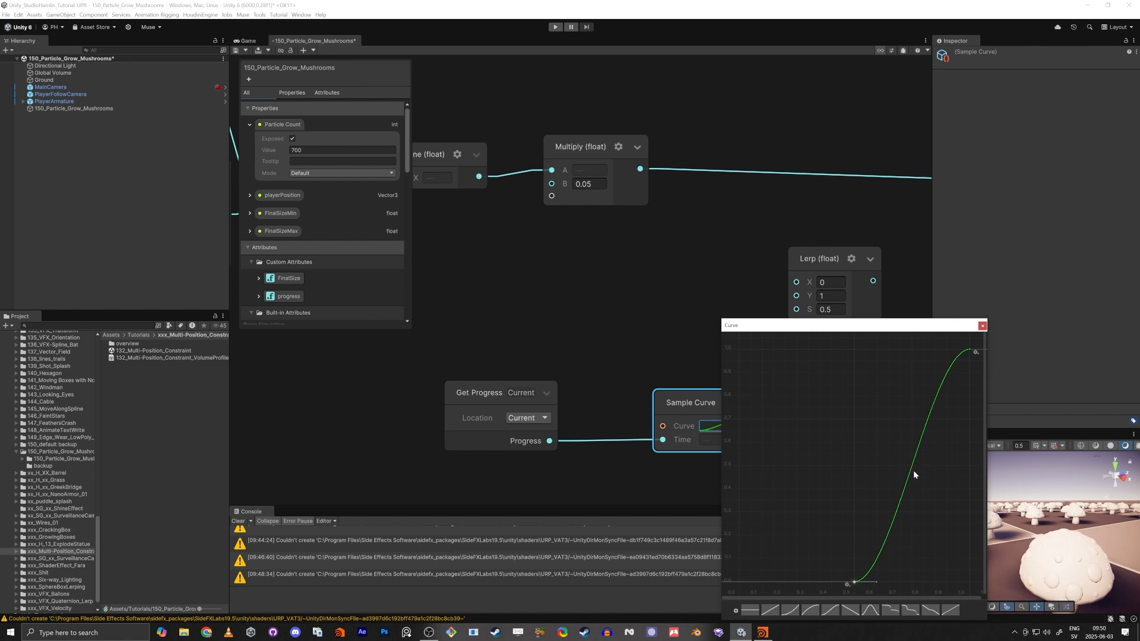
left_click(982, 326)
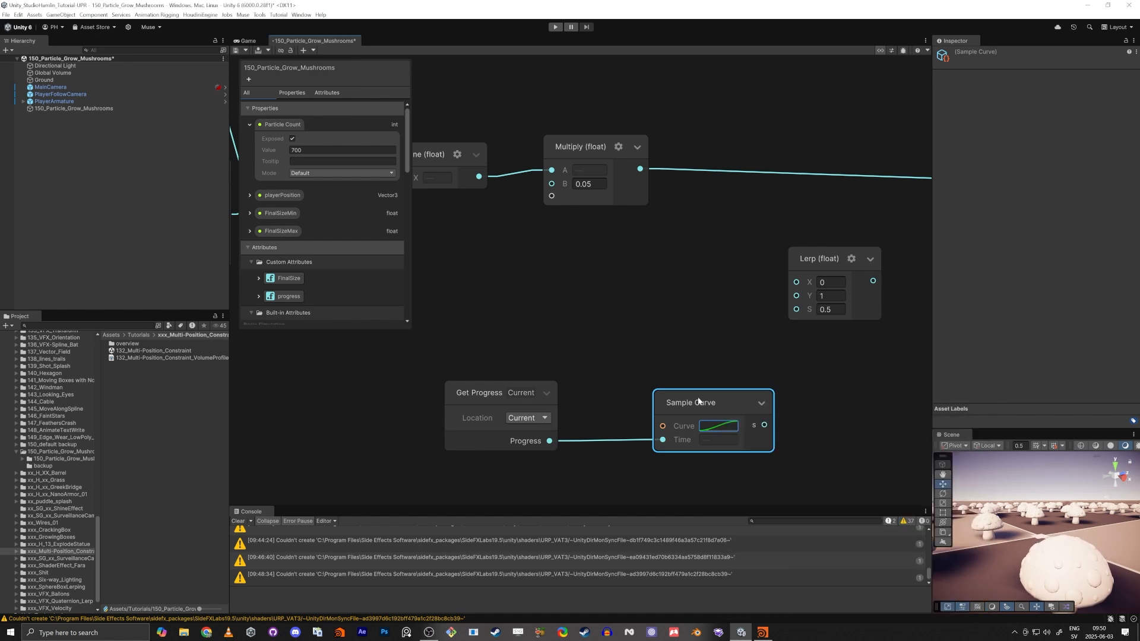
Connect the Lerp node's S input to the Sample Curve output and check the curve's shape.
left_click_drag(796, 310, 792, 320)
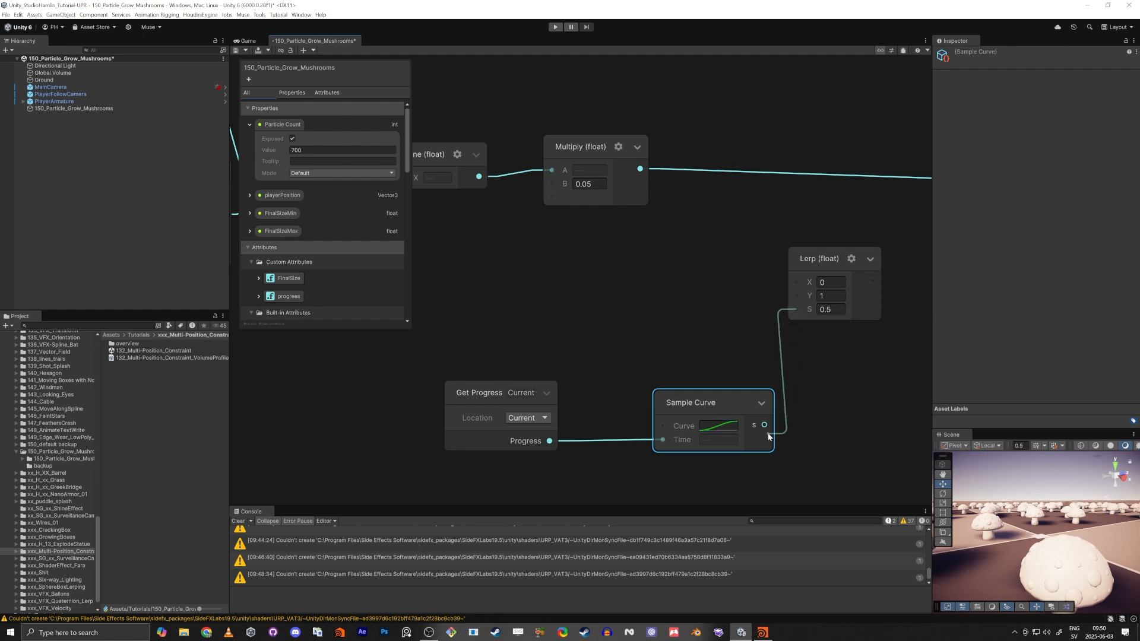
left_click_drag(768, 436, 765, 425)
scroll(710, 344, "up", 3)
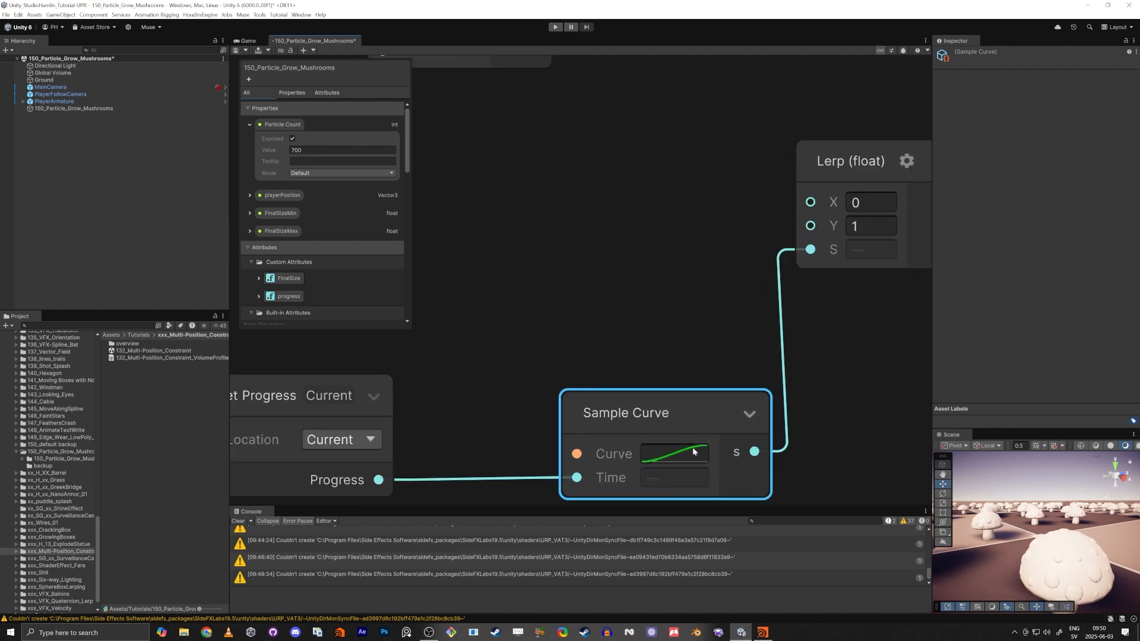
left_click(693, 452)
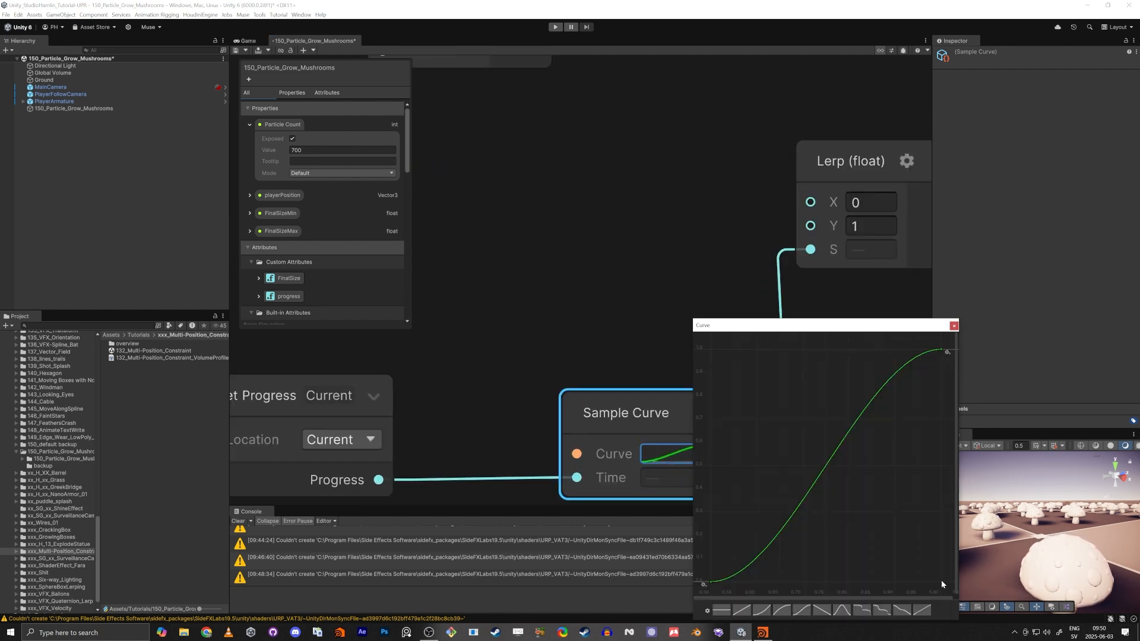
left_click(796, 191)
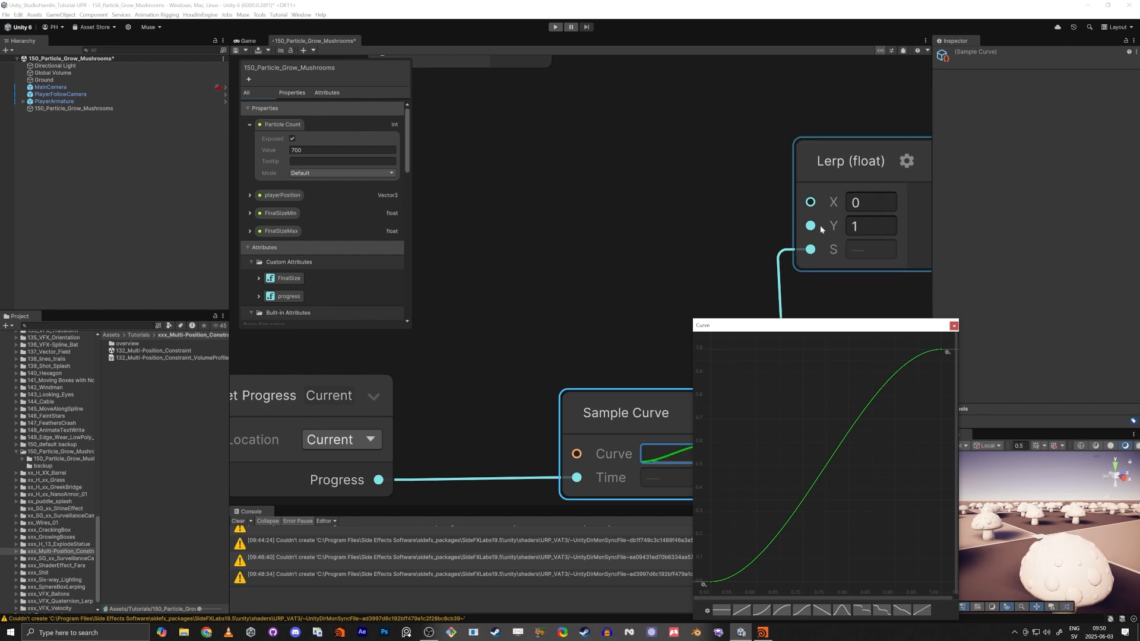
left_click(953, 326)
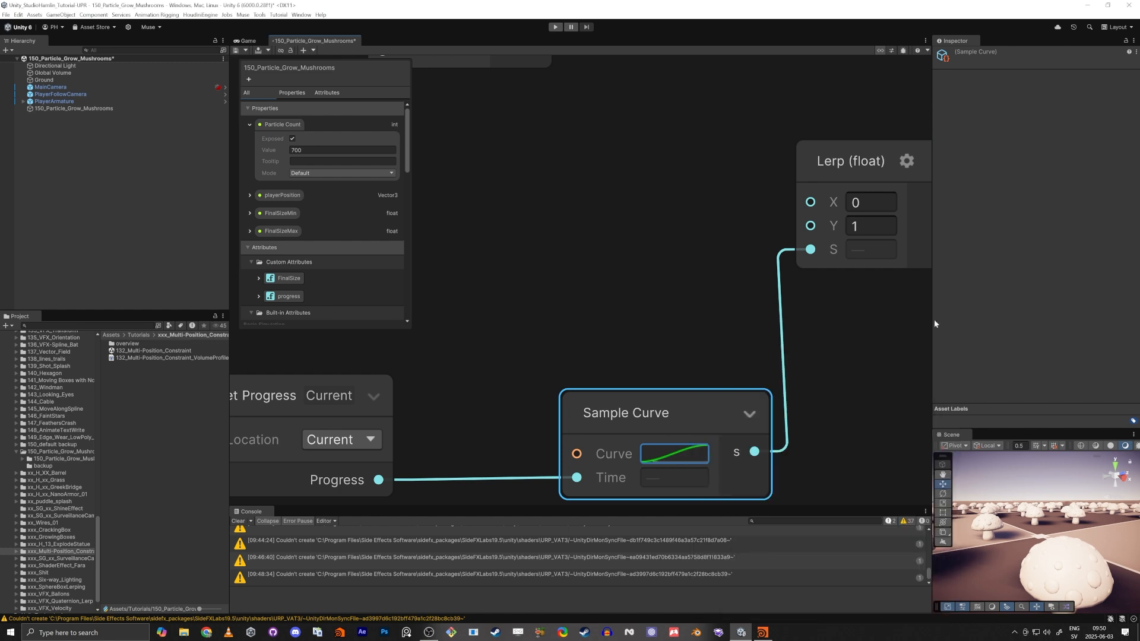
Connect Multiply's output to the Lerp's Y input and the Lerp's output to the final Add node's B input.
scroll(682, 338, "down", 3)
middle_click_drag(671, 244, 639, 309)
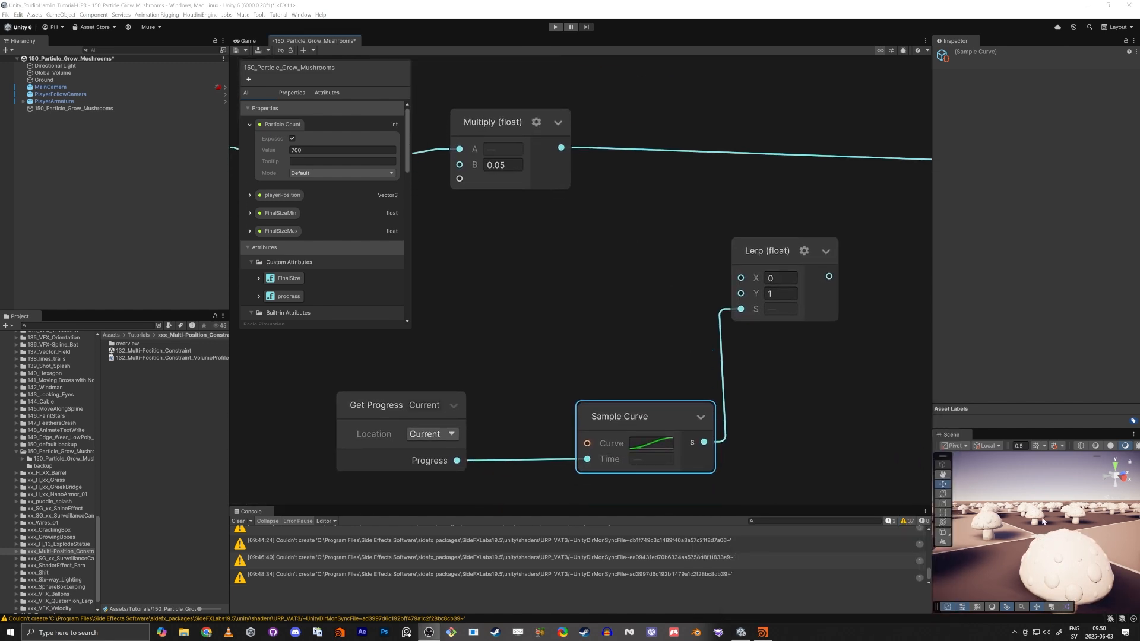
left_click_drag(559, 147, 740, 293)
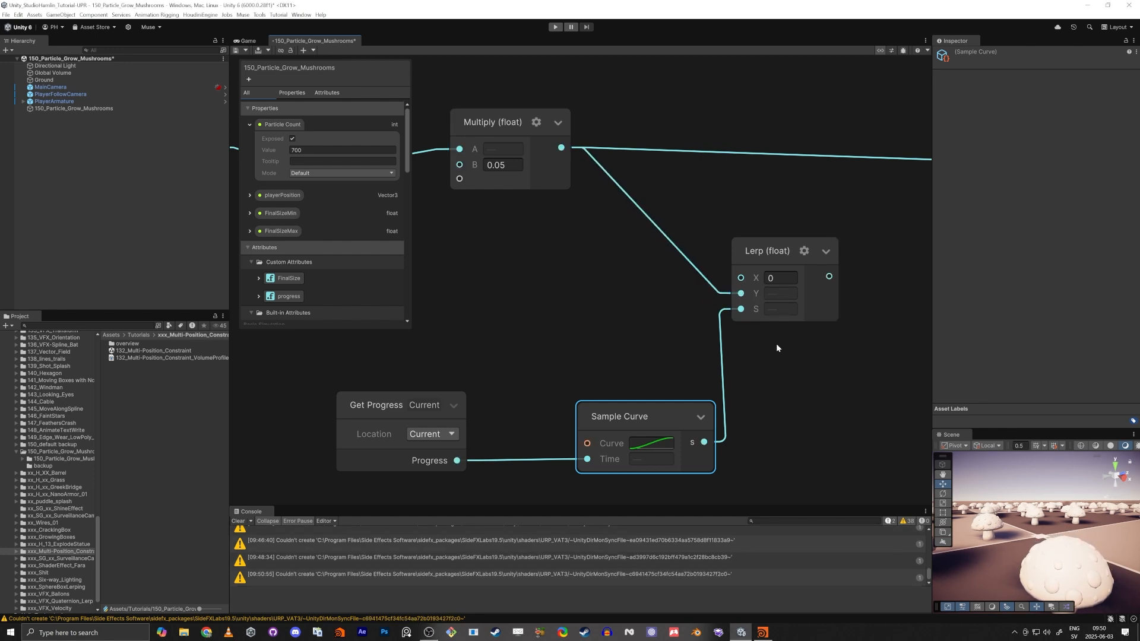
middle_click_drag(775, 344, 658, 357)
left_click_drag(713, 290, 844, 175)
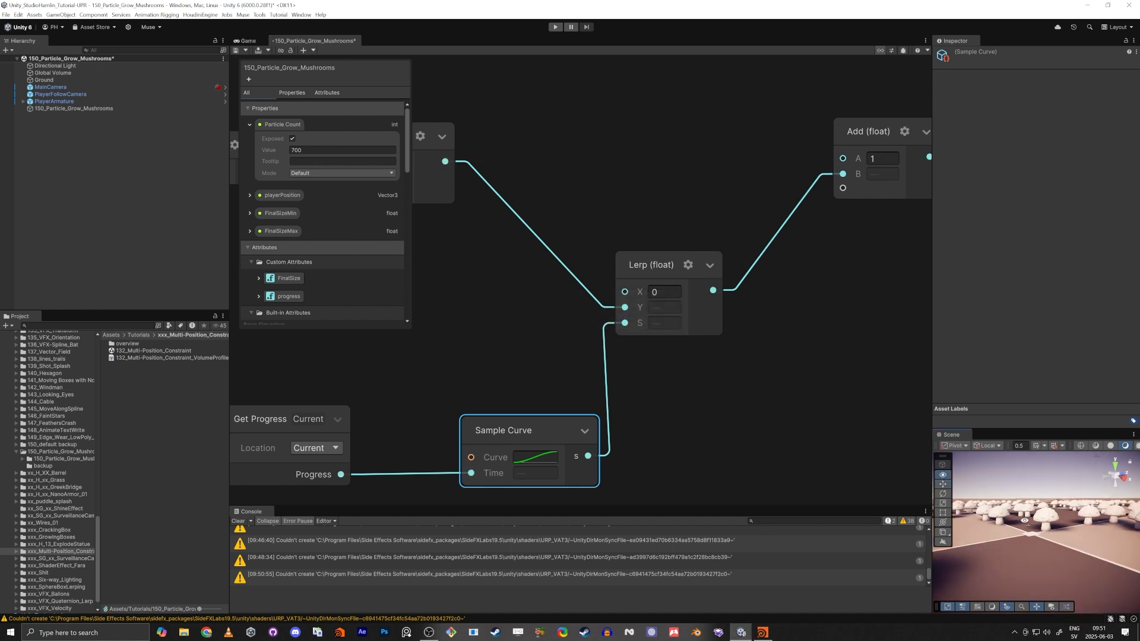
right_click_drag(1015, 533, 732, 496)
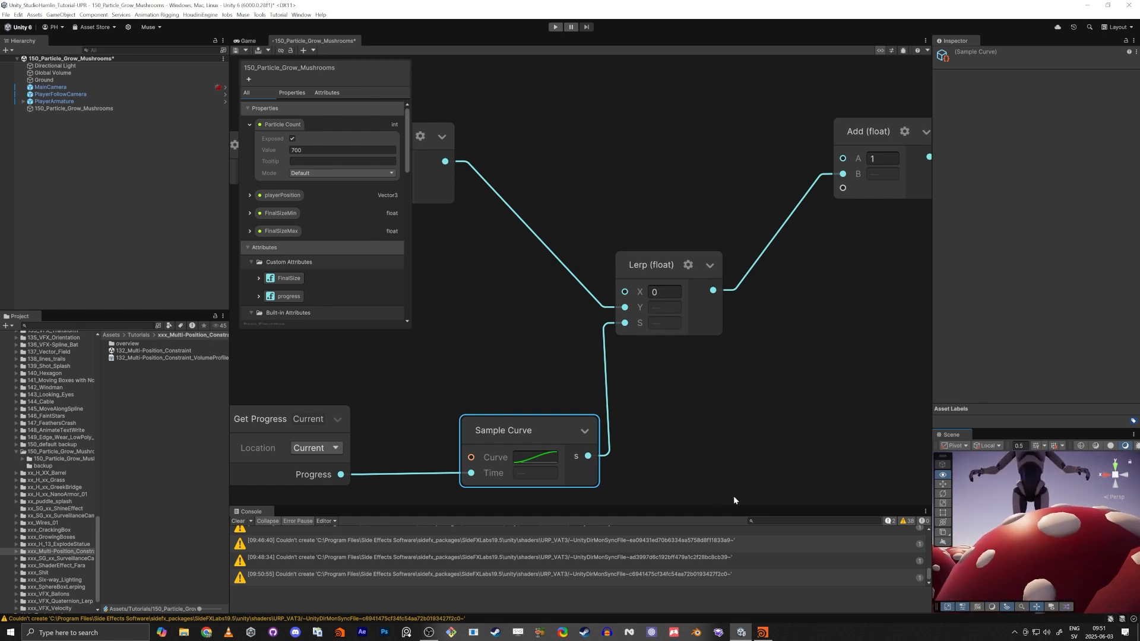
Arrange the final Add and Lerp nodes closer to the output context, with Get Progress and Sample Curve moved up beside the Lerp.
scroll(732, 496, "down", 5)
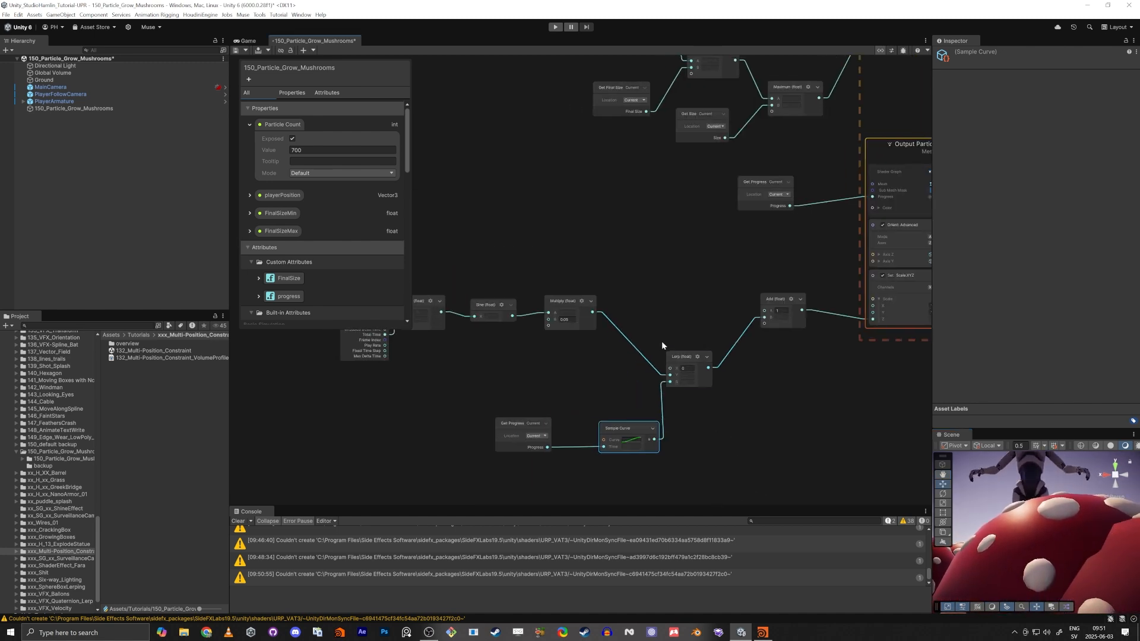
left_click_drag(792, 303, 792, 314)
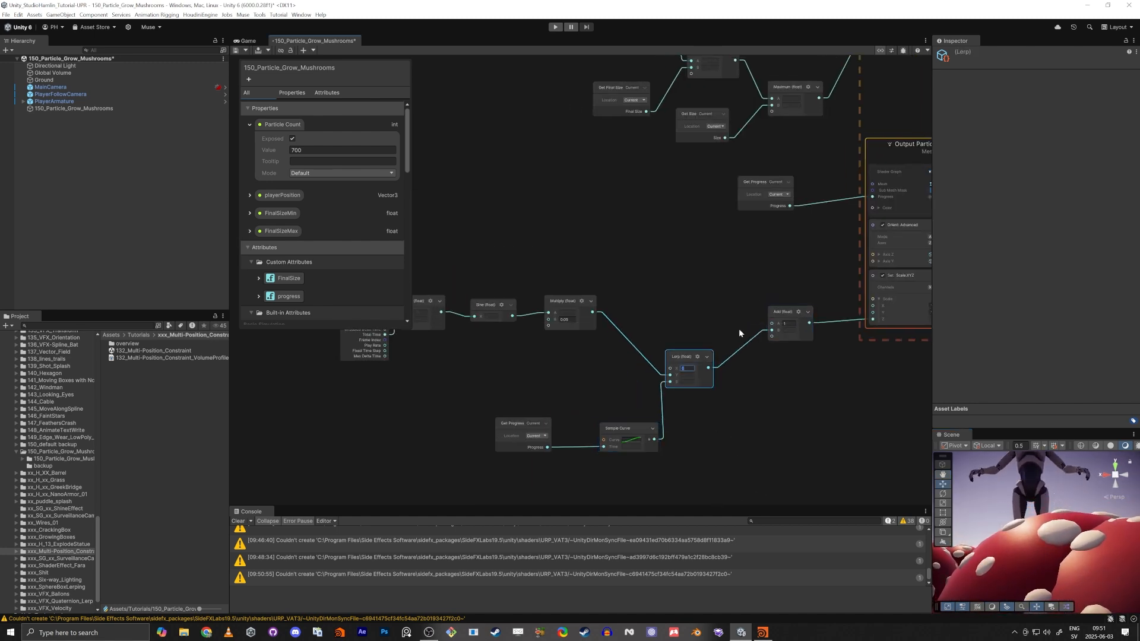
left_click(688, 361)
left_click_drag(688, 361, 731, 318)
left_click_drag(530, 406, 655, 381)
Shift the Random, VFX Time, Add, Sine and Multiply nodes together closer to the Lerp node.
middle_click_drag(608, 280, 829, 252)
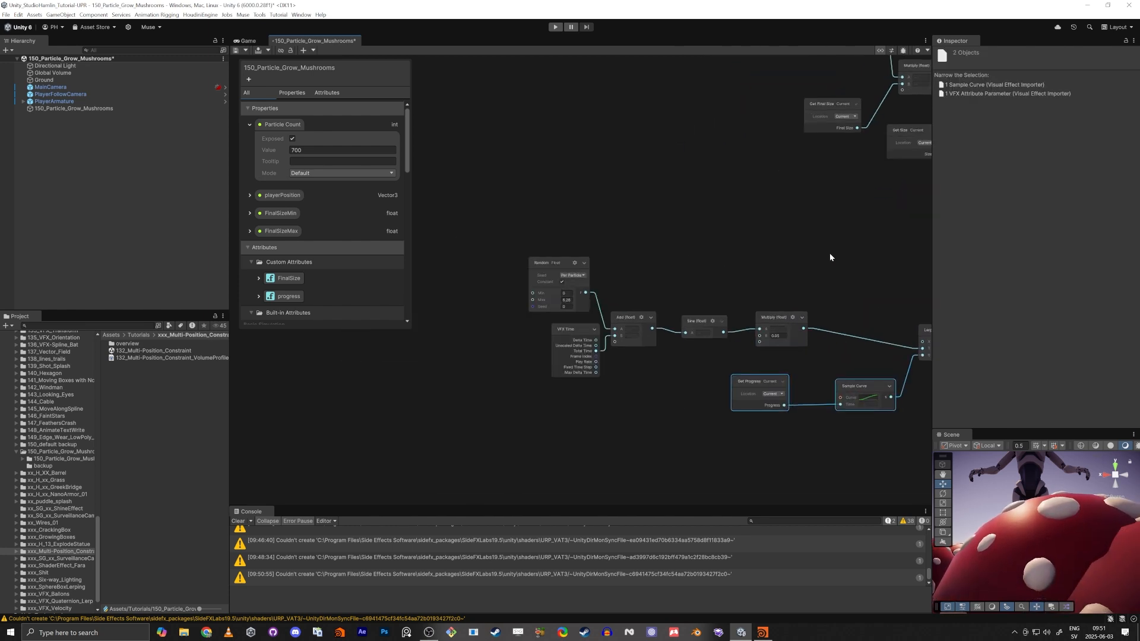
left_click_drag(829, 261, 514, 340)
left_click_drag(534, 238, 790, 333)
left_click_drag(778, 316, 853, 307)
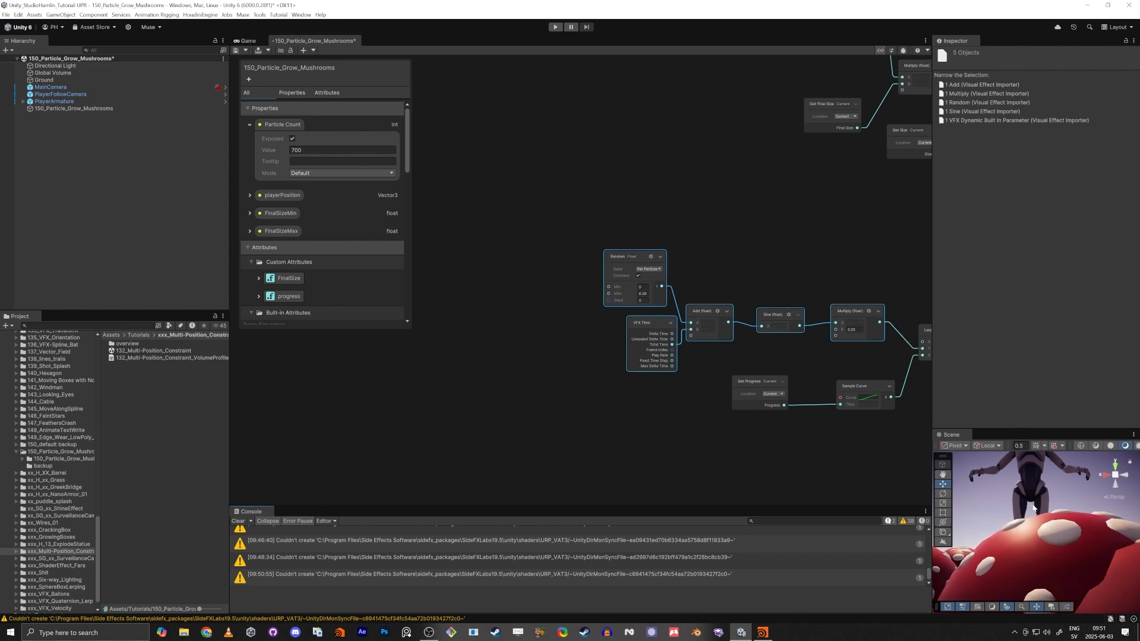
Maximize the Scene view and move PlayerArmature around the mushroom field to test the growth and pulsing.
key("shift+space")
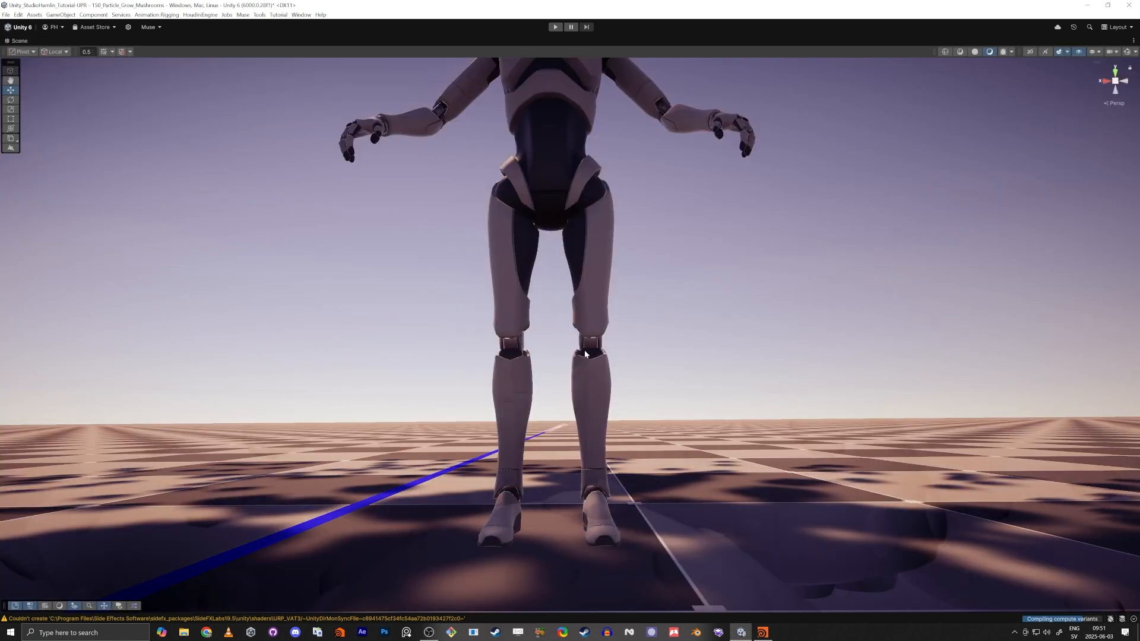
right_click_drag(585, 350, 611, 242)
key("s")
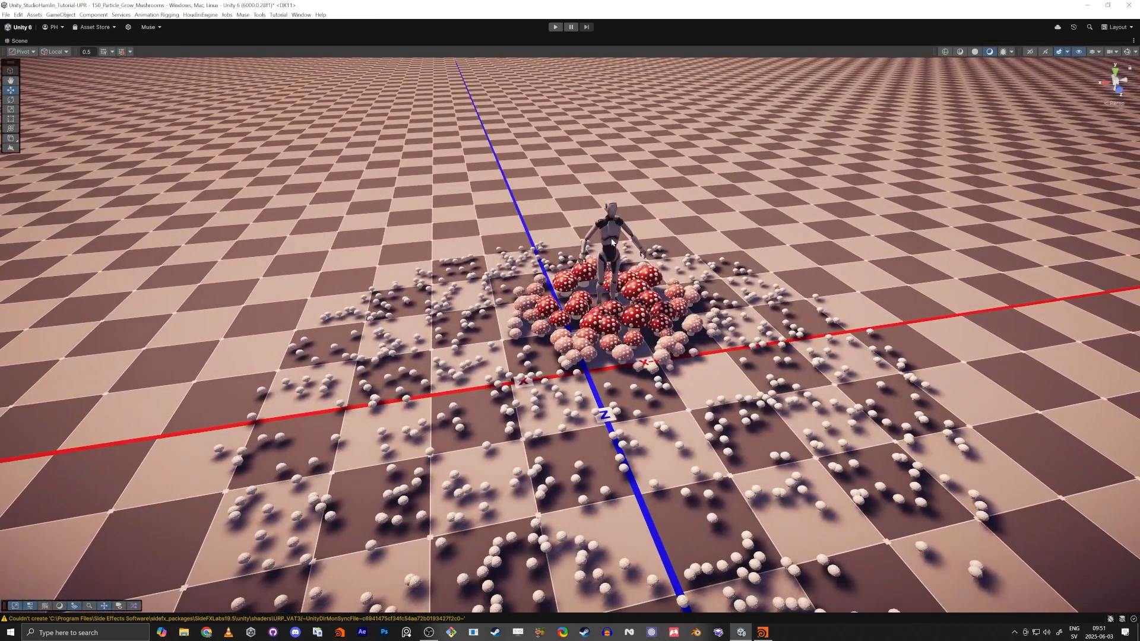
left_click(609, 287)
left_click_drag(603, 317, 546, 499)
key("s")
right_click_drag(546, 499, 552, 523)
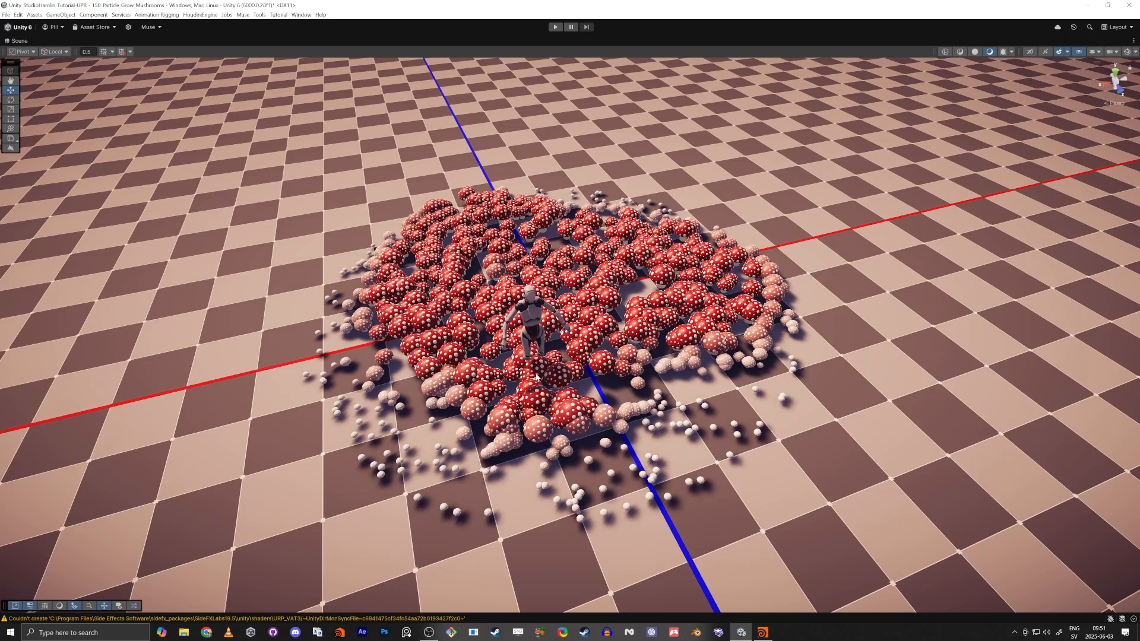
left_click_drag(532, 384, 489, 362)
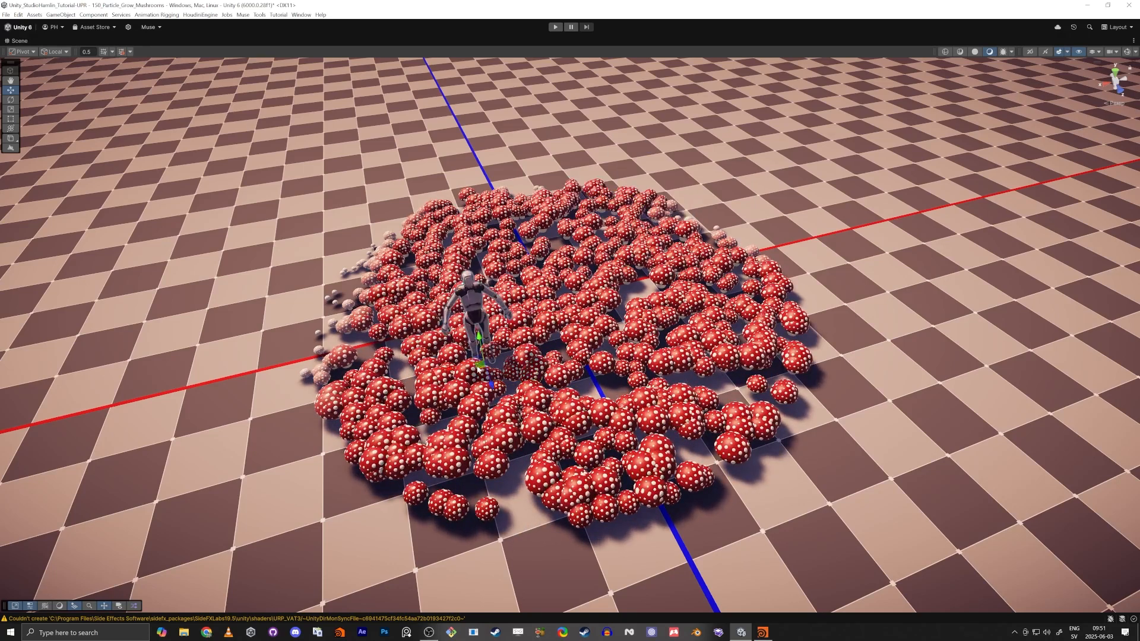
right_click_drag(770, 451, 693, 388)
Restore the editor layout, then maximize the VFX Graph and review the complete node network.
key("shift+space")
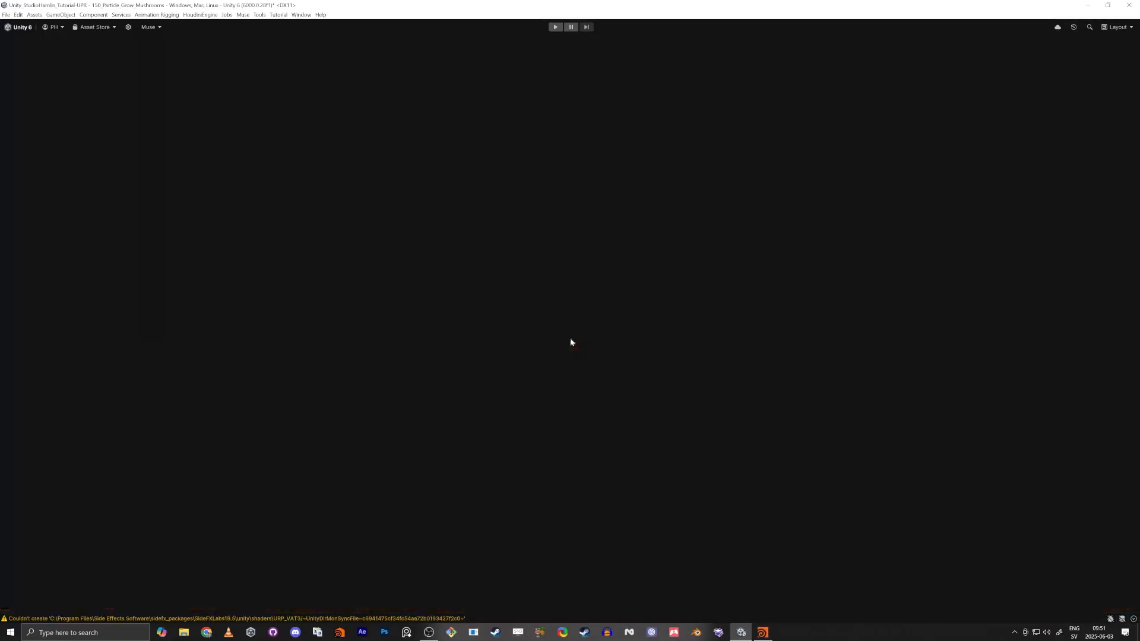
key("a")
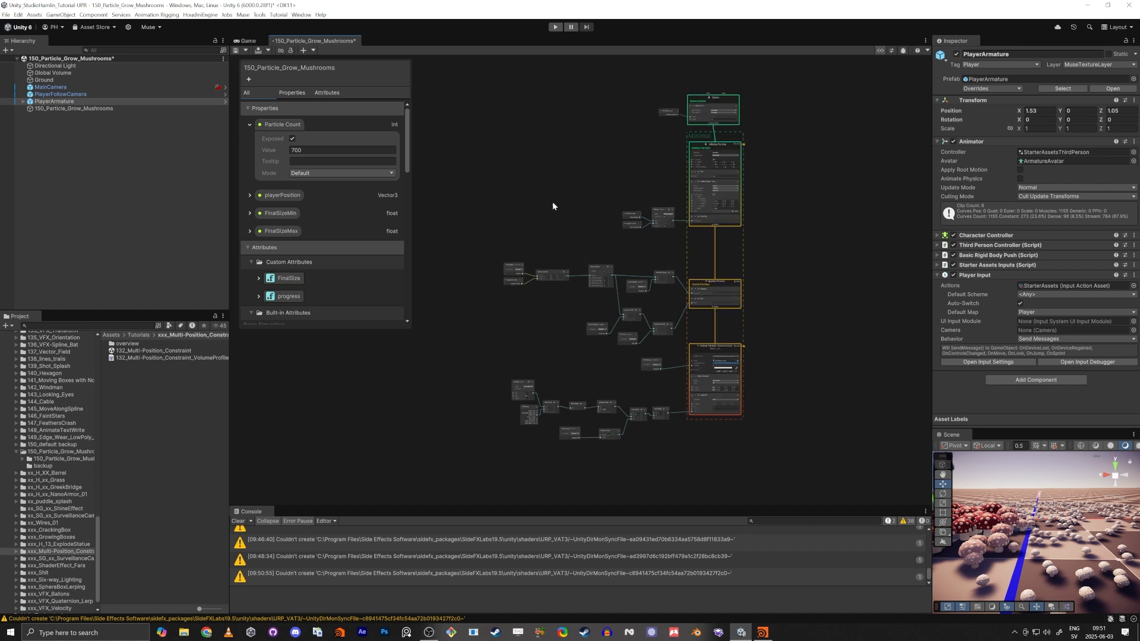
right_click(301, 42)
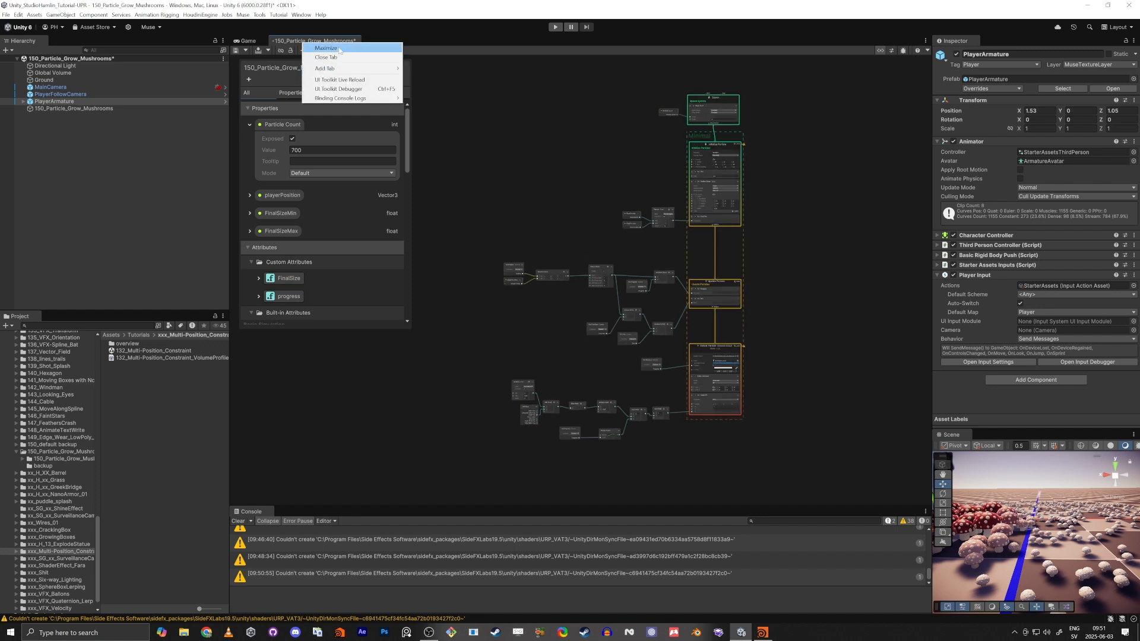
left_click(321, 47)
scroll(483, 198, "up", 6)
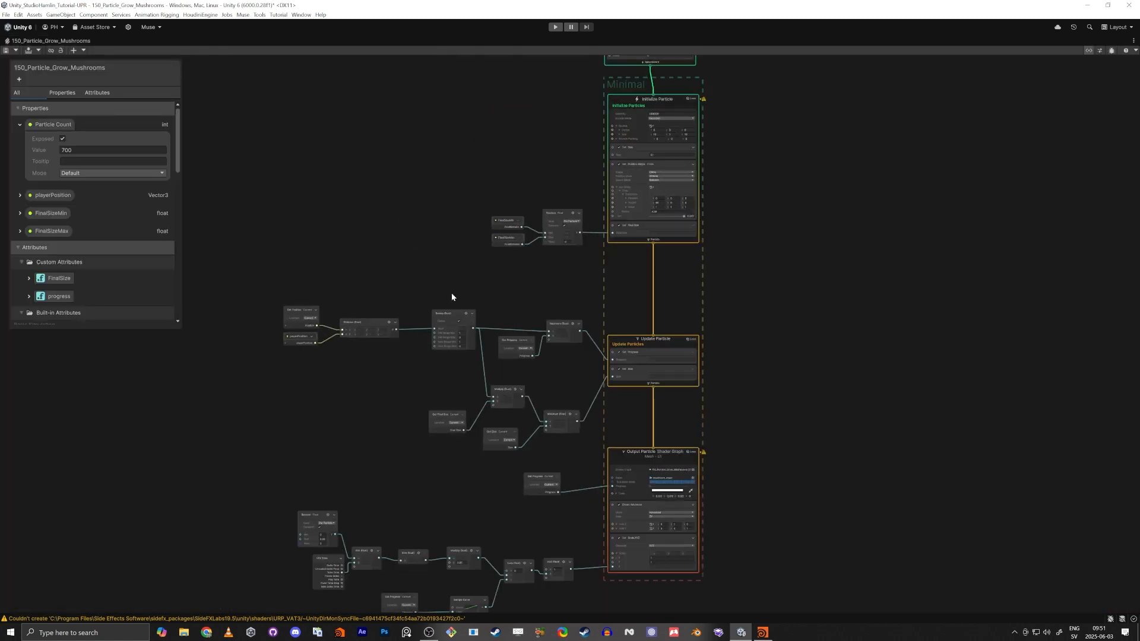
scroll(507, 389, "up", 3)
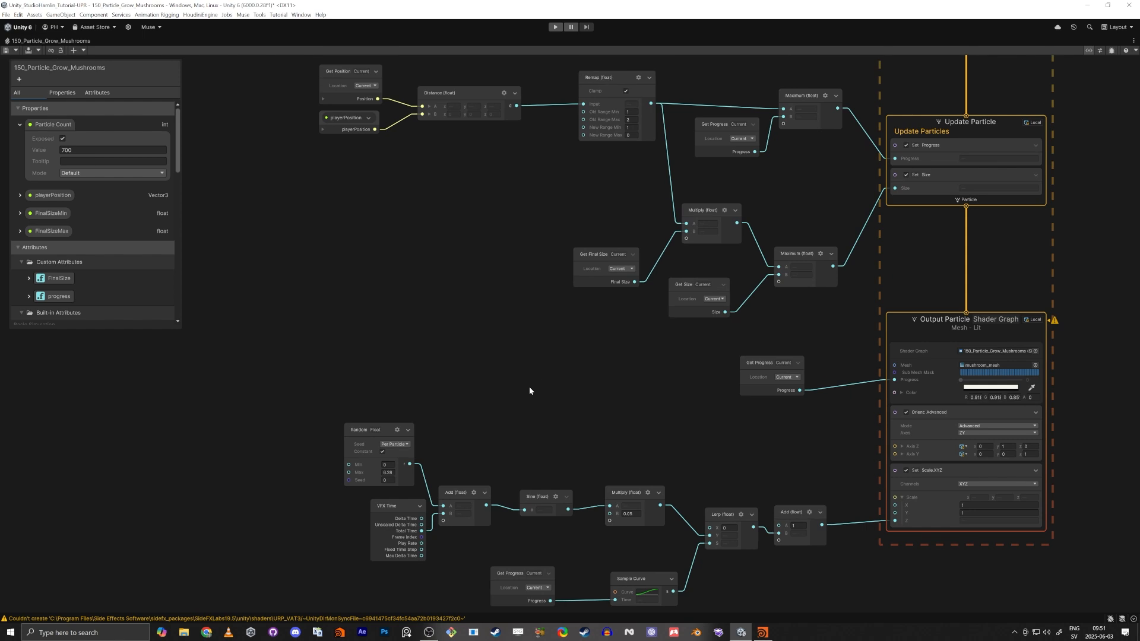
scroll(529, 386, "down", 2)
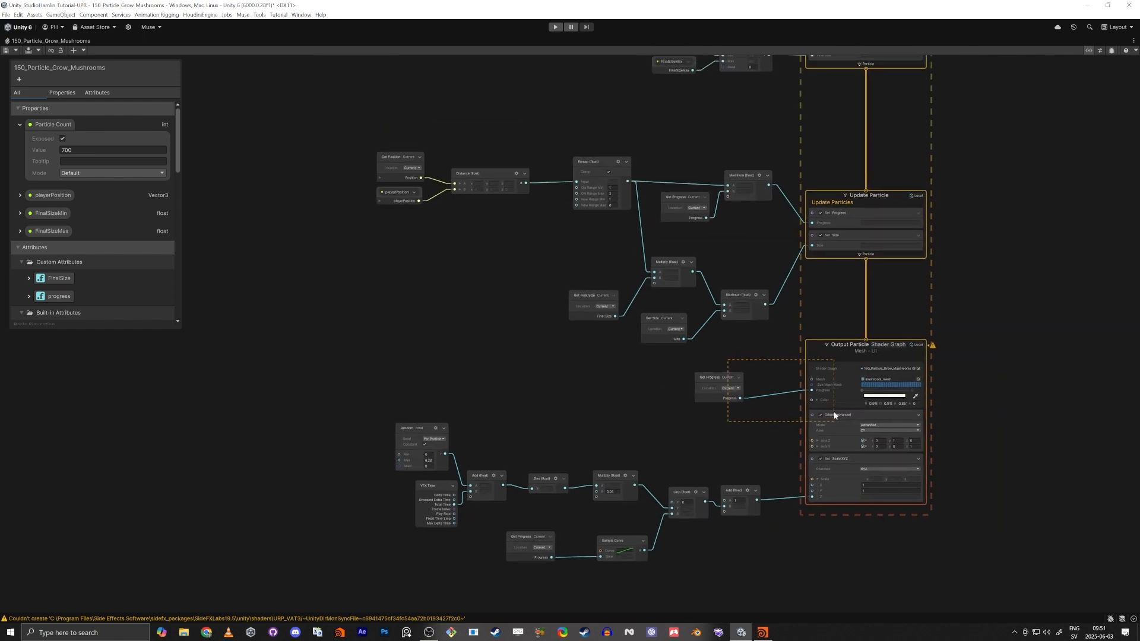
Select the output context together with its Get Progress node and move them slightly down, away from Update Particle.
left_click_drag(834, 412, 863, 426)
left_click_drag(840, 346, 843, 368)
middle_click_drag(546, 346, 551, 414)
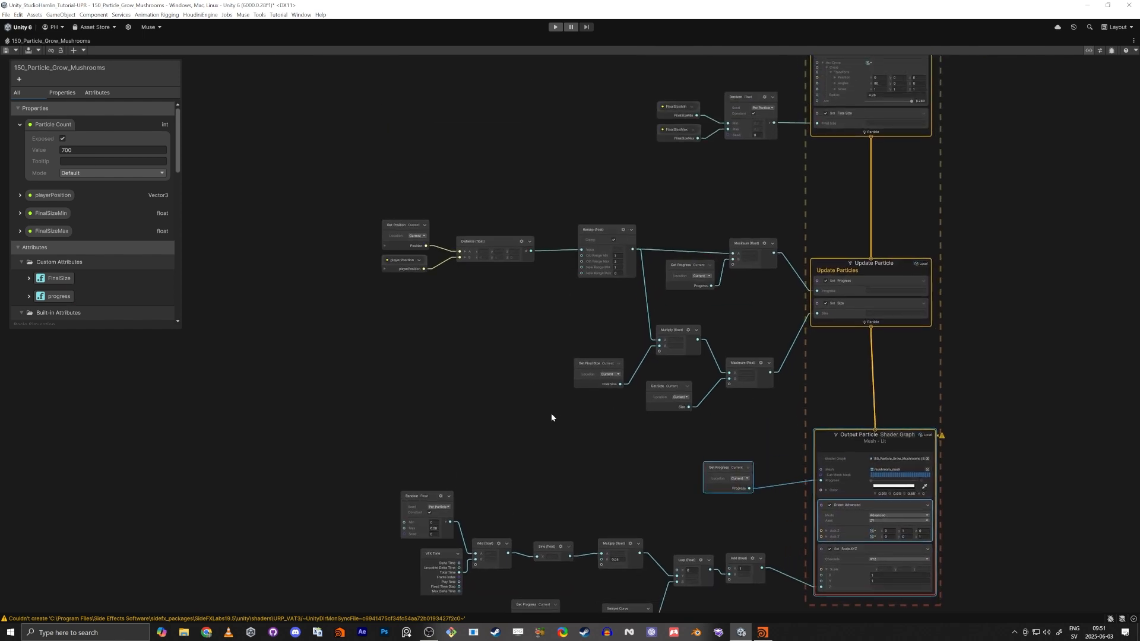
Review the node network from the Z scale chain through the size and progress nodes up to the Spawn context.
mouse_move(561, 231)
middle_mouse_down()
mouse_move(568, 271)
mouse_move(532, 434)
middle_mouse_up()
mouse_move(577, 209)
middle_mouse_down()
mouse_move(566, 282)
mouse_move(586, 134)
middle_mouse_up()
scroll(440, 501, "up", 3)
middle_click_drag(440, 501, 354, 169)
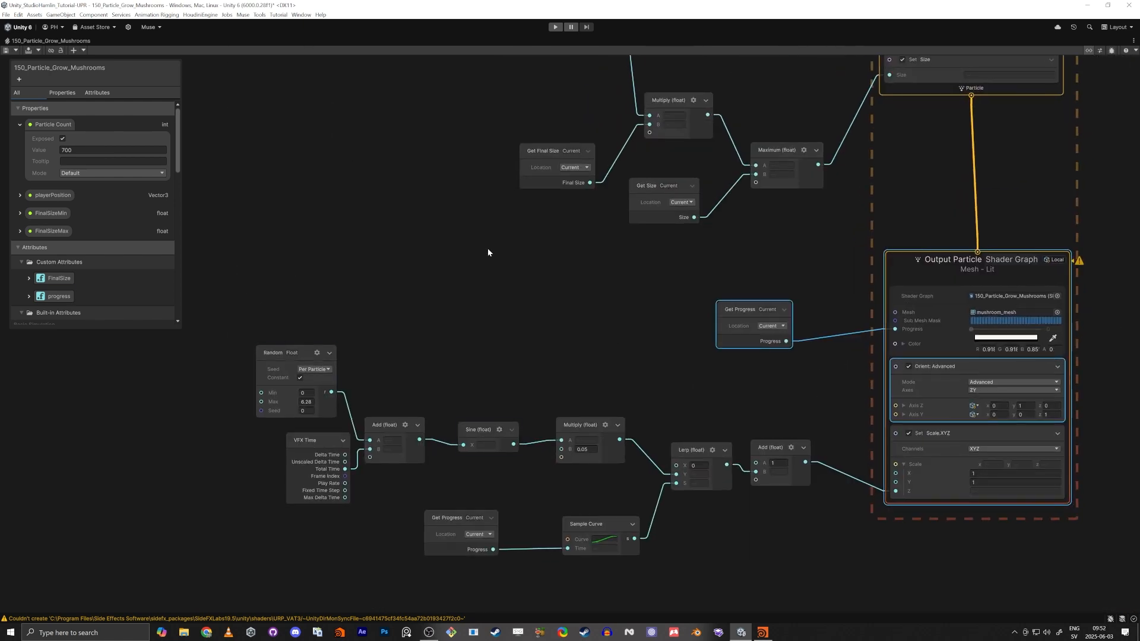
middle_click_drag(488, 252, 518, 432)
middle_click_drag(508, 280, 467, 529)
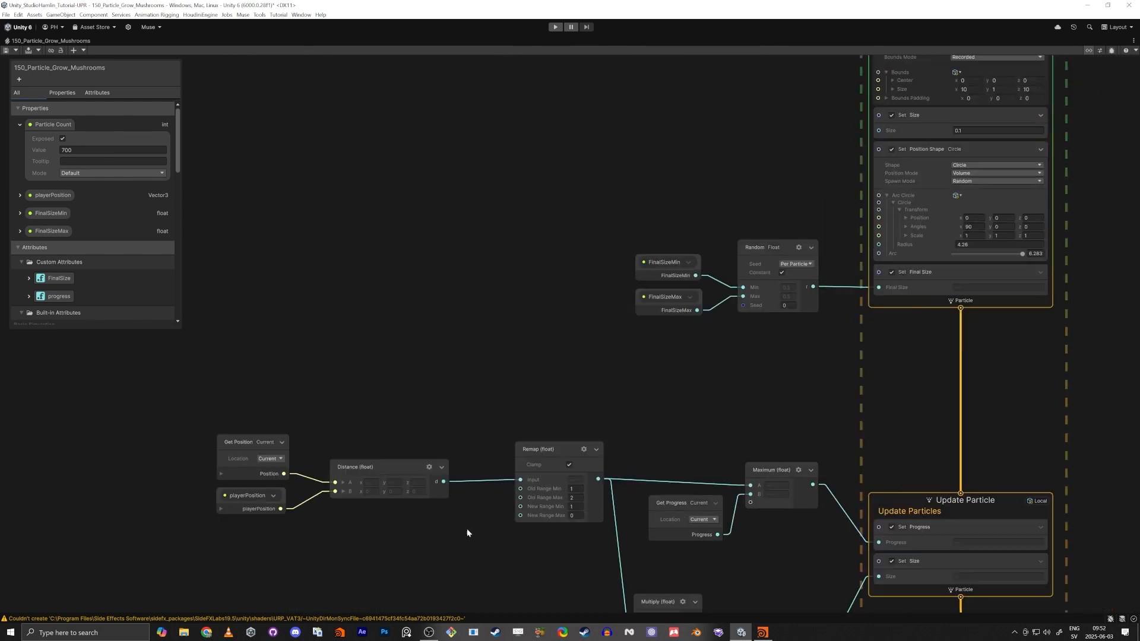
middle_click_drag(553, 262, 453, 437)
mouse_move(501, 284)
middle_mouse_down()
mouse_move(477, 404)
mouse_move(485, 358)
middle_mouse_up()
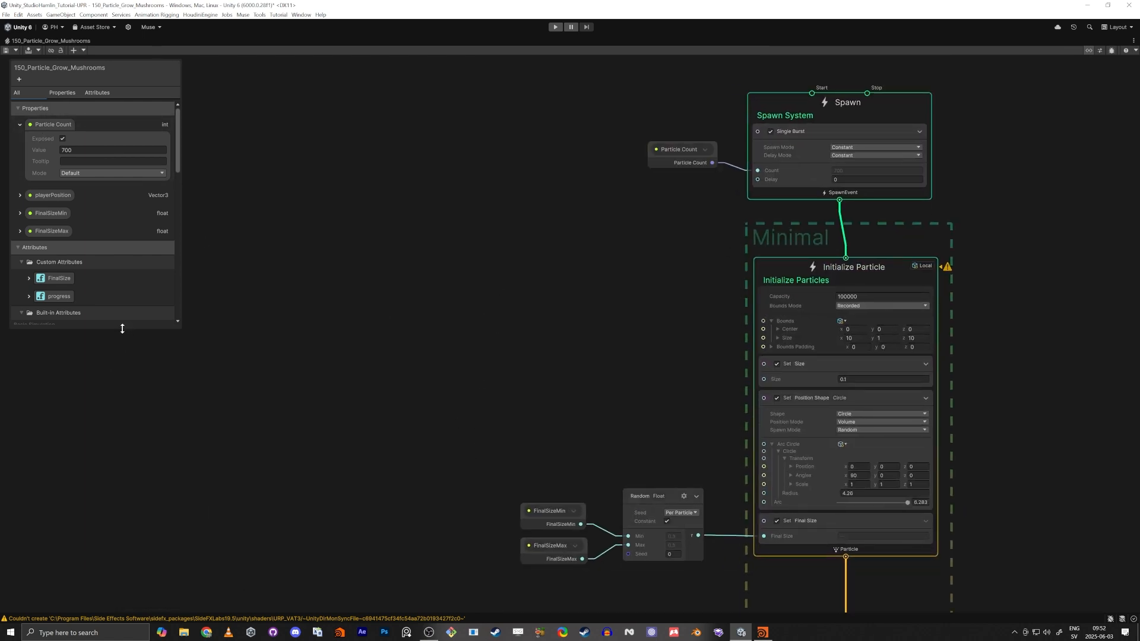
Enlarge the blackboard and examine the settings of FinalSizeMin, FinalSizeMax and playerPosition, plus the attributes list.
left_click_drag(122, 327, 122, 555)
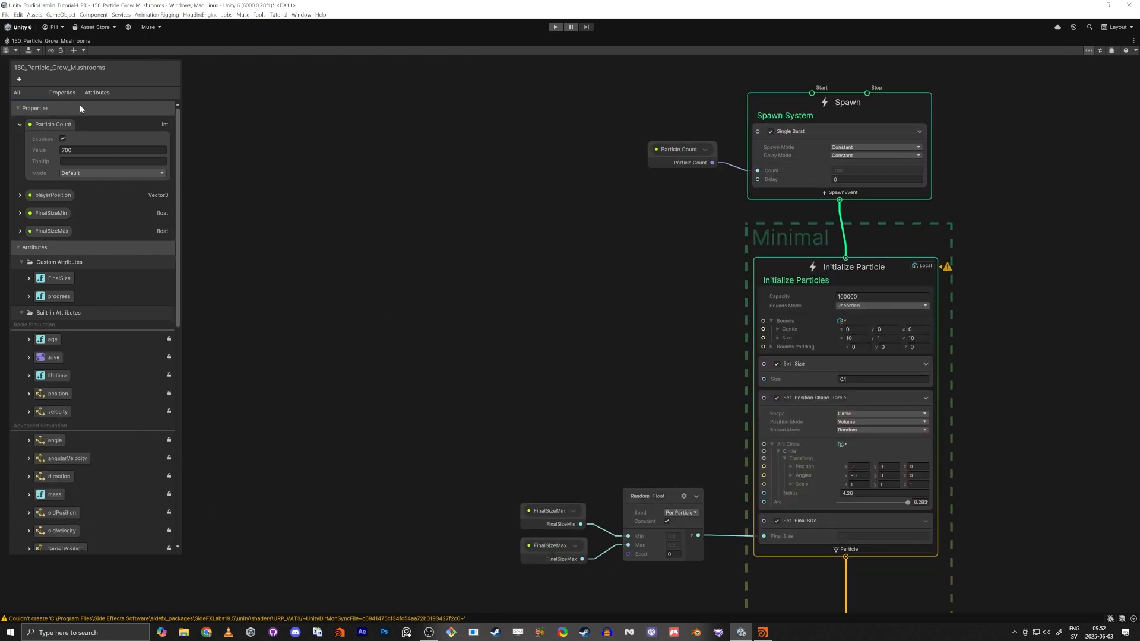
left_click(63, 93)
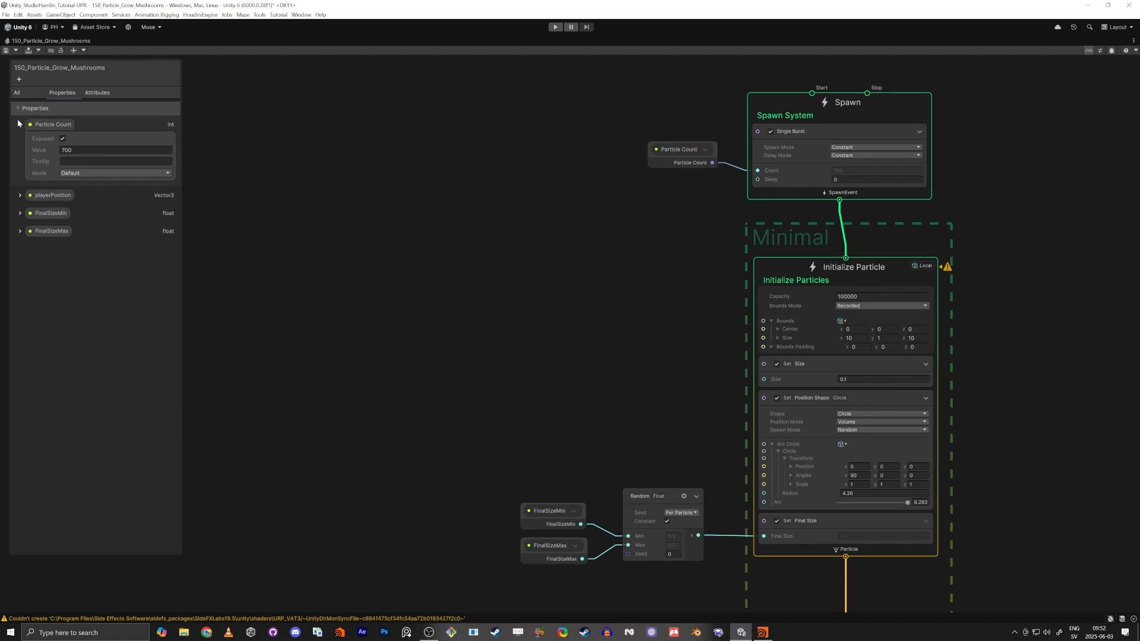
left_click(19, 230)
left_click(20, 213)
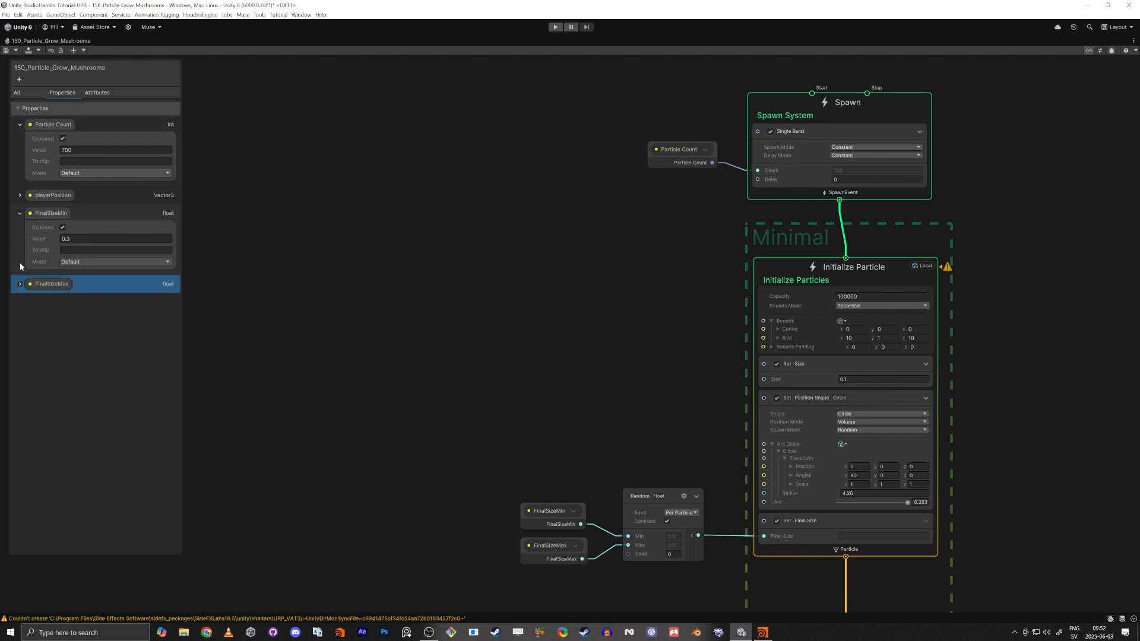
left_click(19, 284)
left_click(20, 195)
left_click(20, 194)
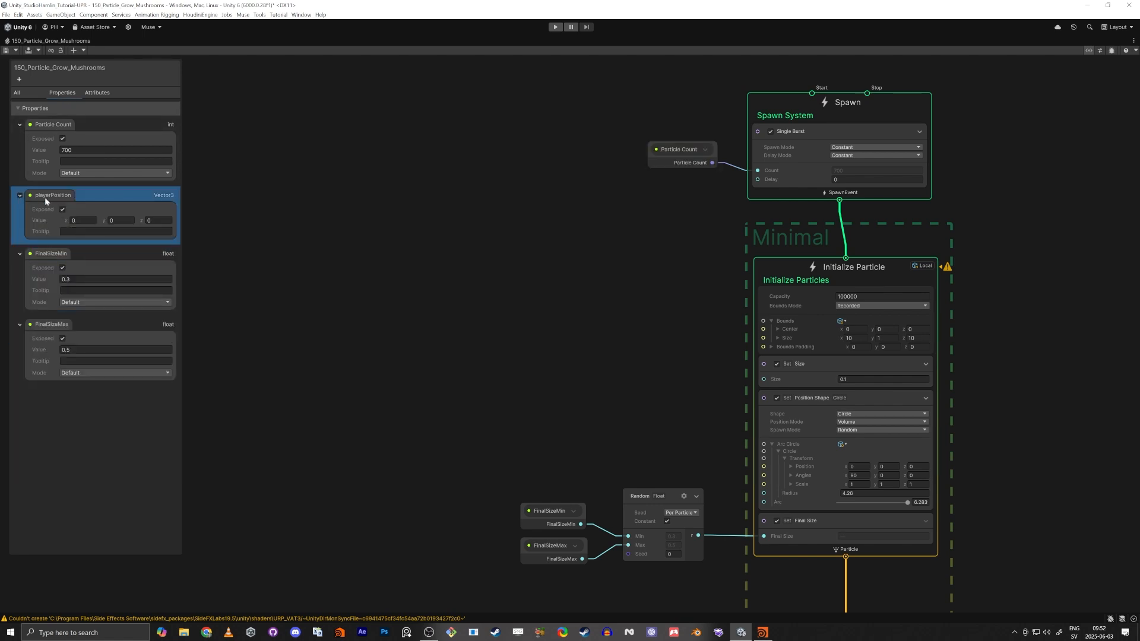
left_click(101, 93)
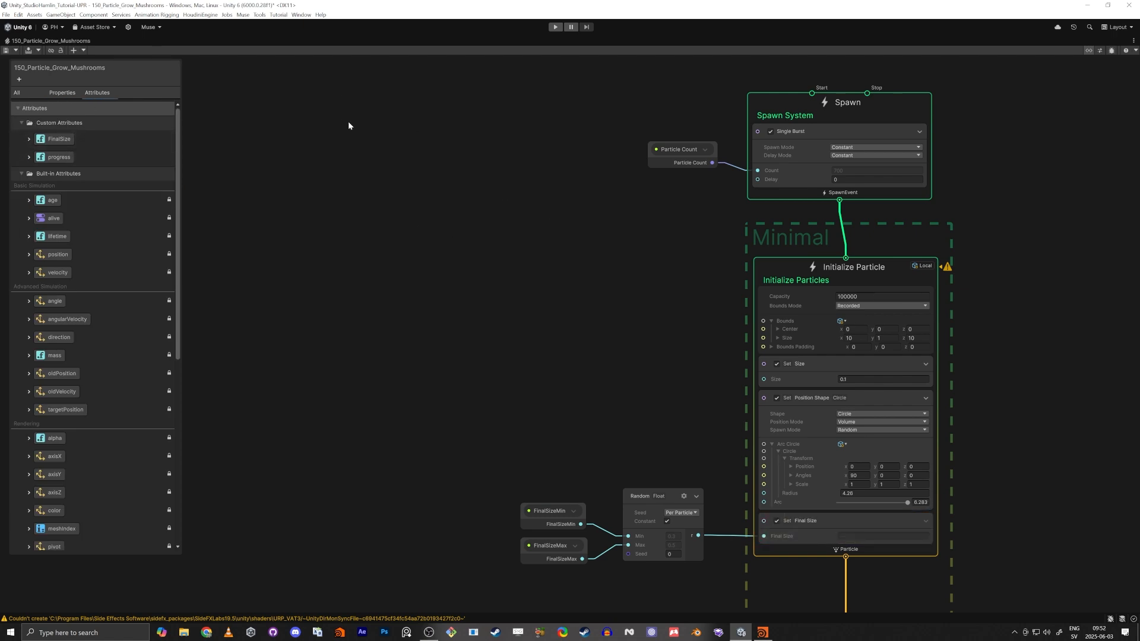
Restore the editor layout from the maximized graph and dock the Scene view in the central area before Game.
right_click(25, 43)
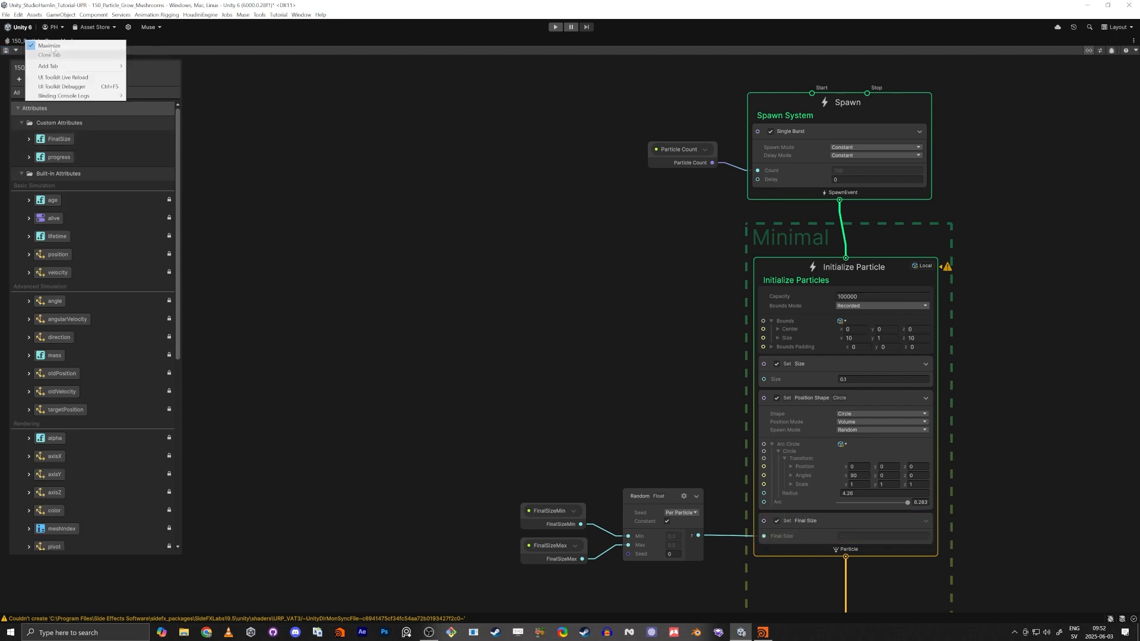
left_click(54, 45)
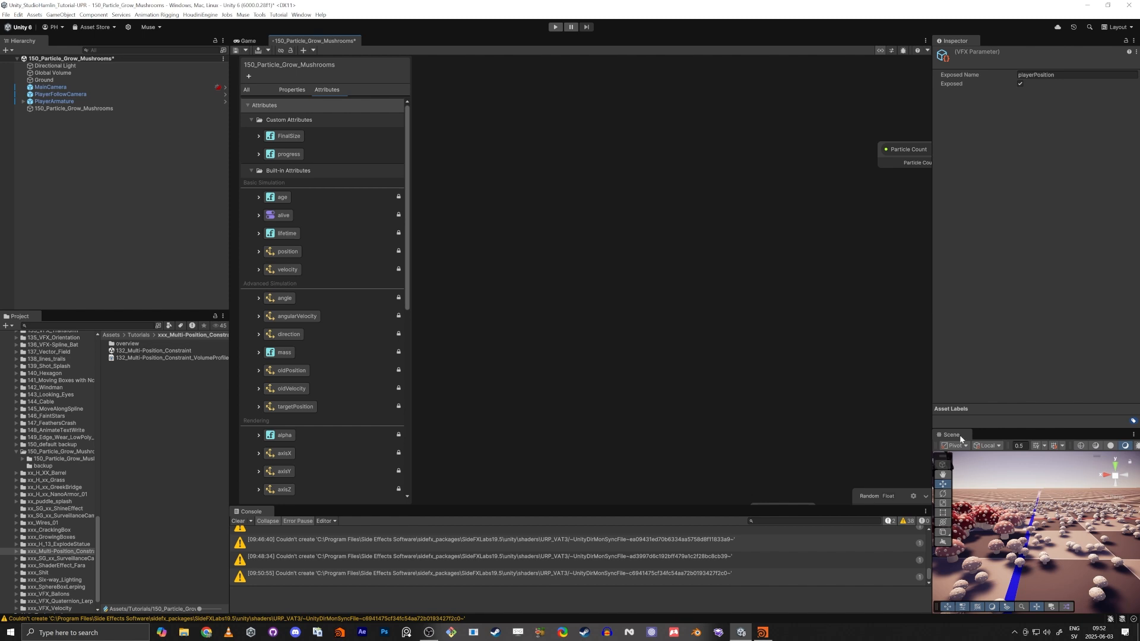
left_click_drag(959, 434, 255, 41)
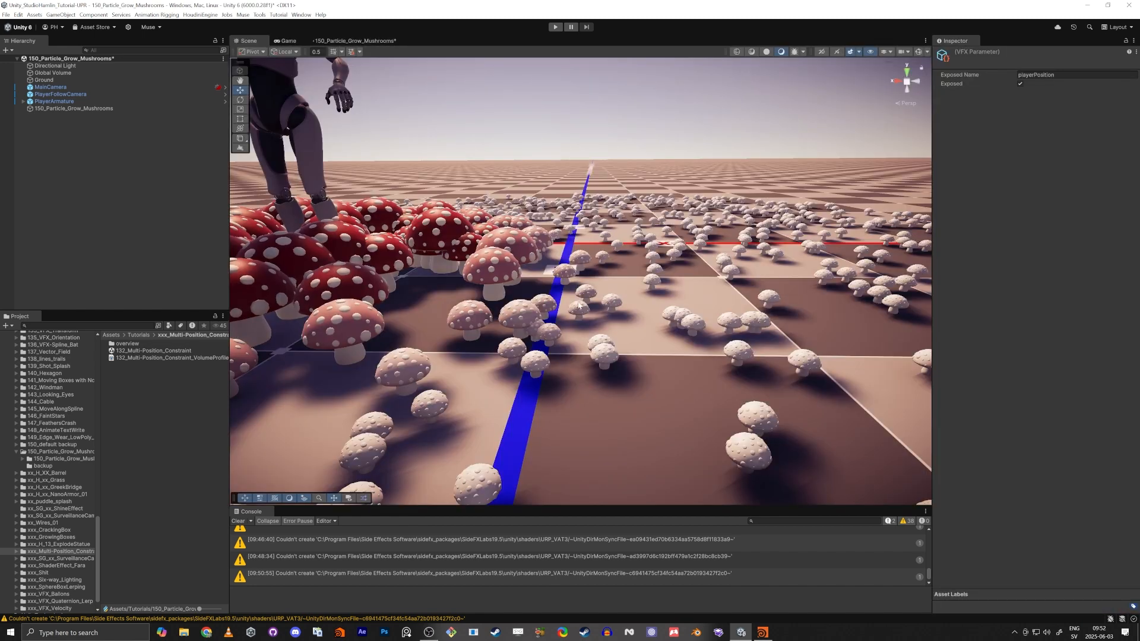